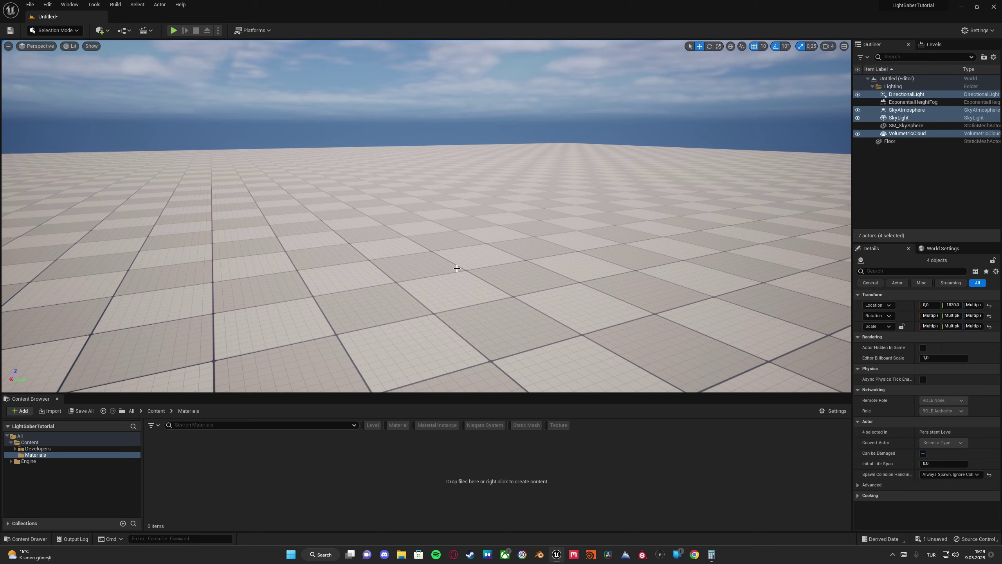
Create a new material named M_LightSaber in the Materials folder
mouse_move(457, 268)
right_mouse_down()
mouse_move(475, 275)
mouse_move(458, 240)
mouse_move(438, 272)
mouse_move(425, 237)
mouse_move(454, 259)
right_mouse_up()
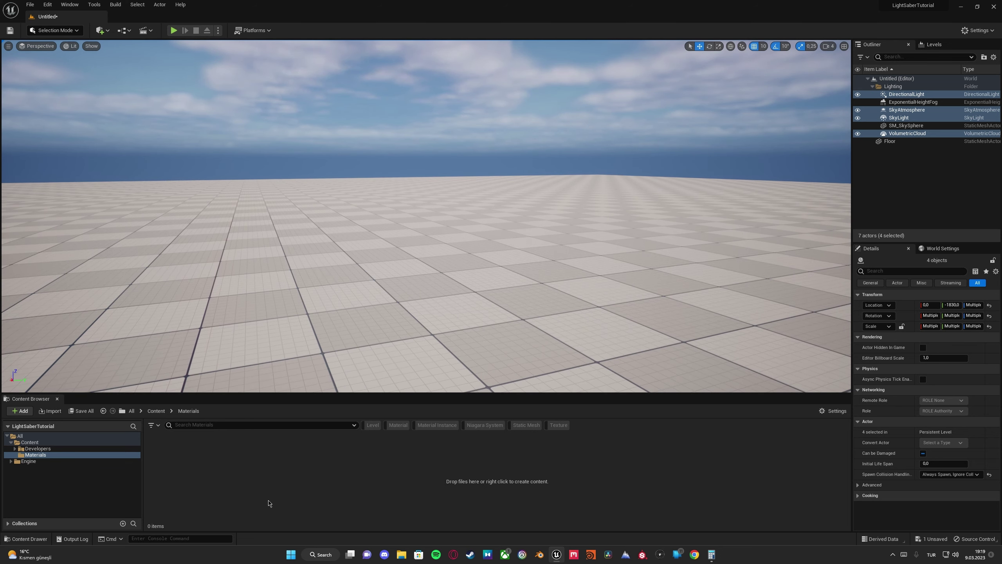
right_click(287, 490)
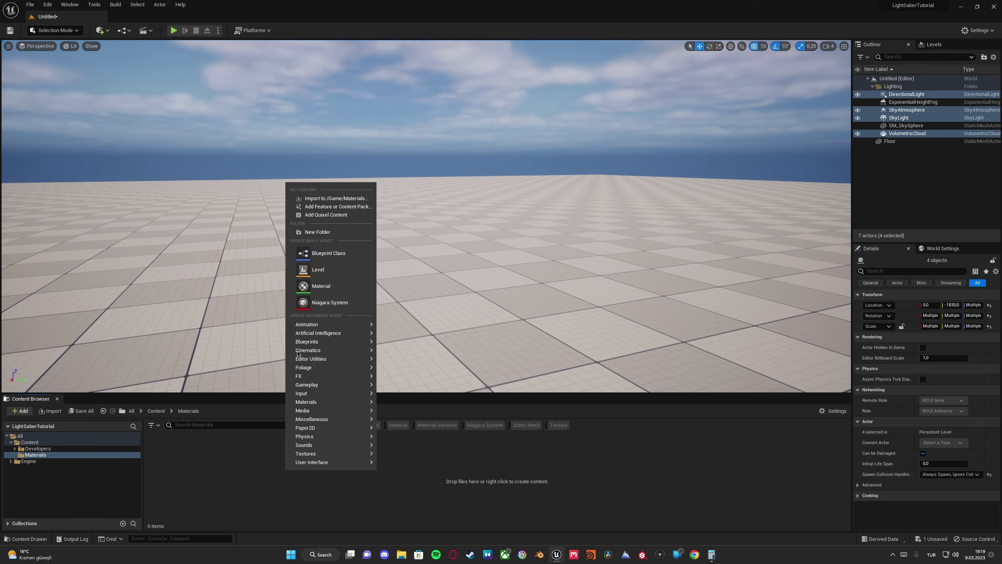
left_click(329, 286)
type("M")
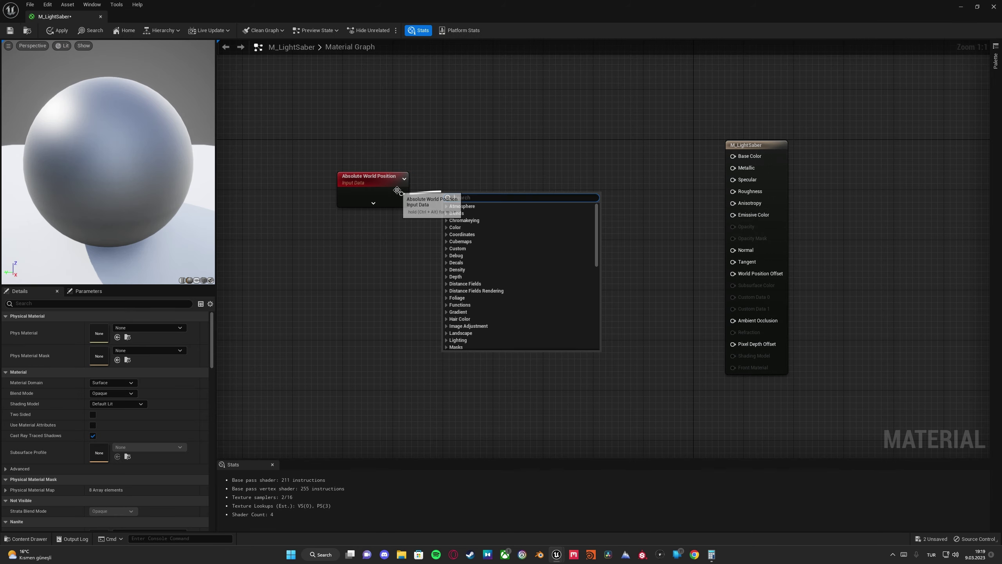
Feed the Absolute World Position output into a new ComponentMask node and limit the mask to the B channel
left_click_drag(402, 194, 438, 189)
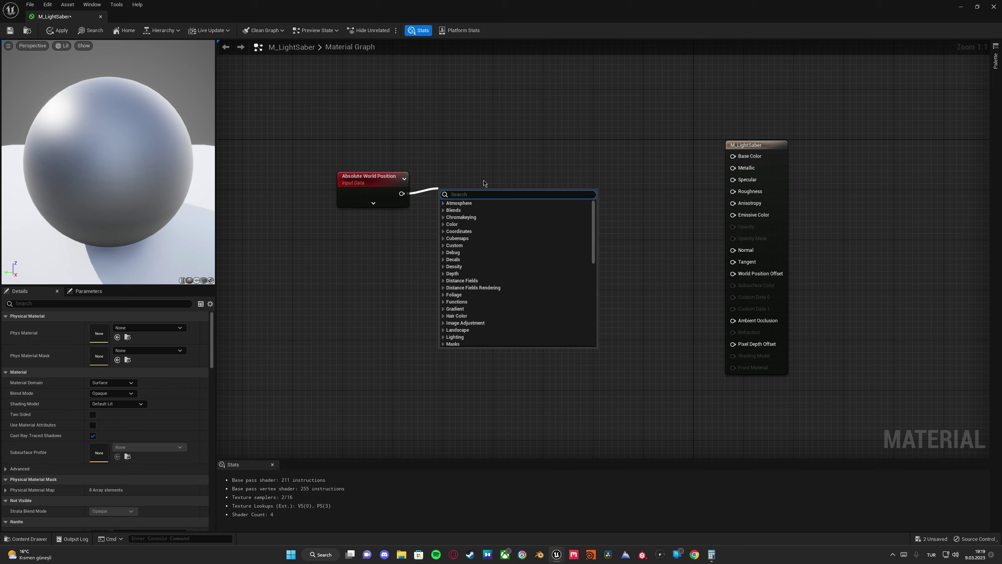
type("mask")
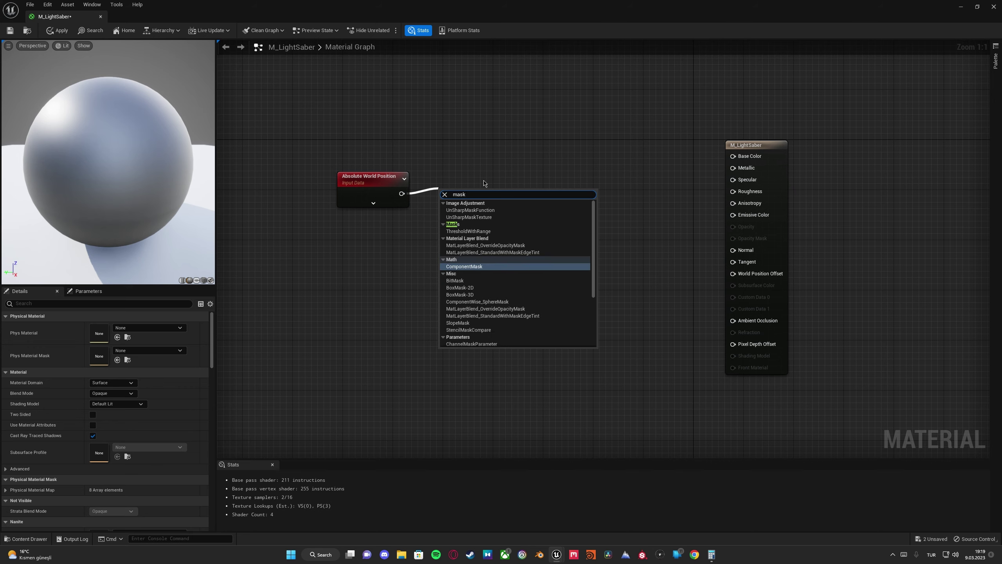
left_click(494, 266)
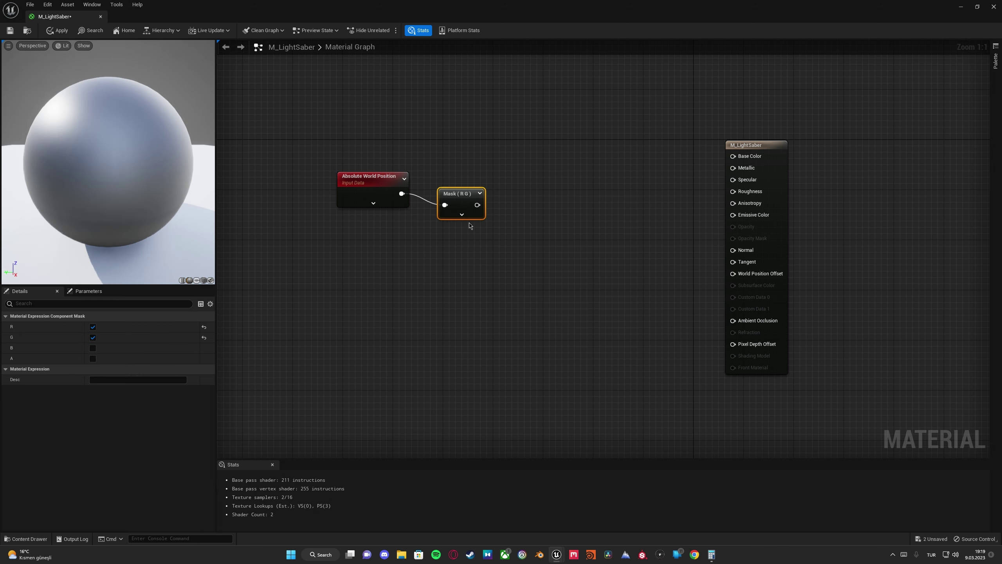
left_click(93, 338)
left_click(93, 327)
left_click(92, 326)
left_click(93, 337)
left_click(93, 348)
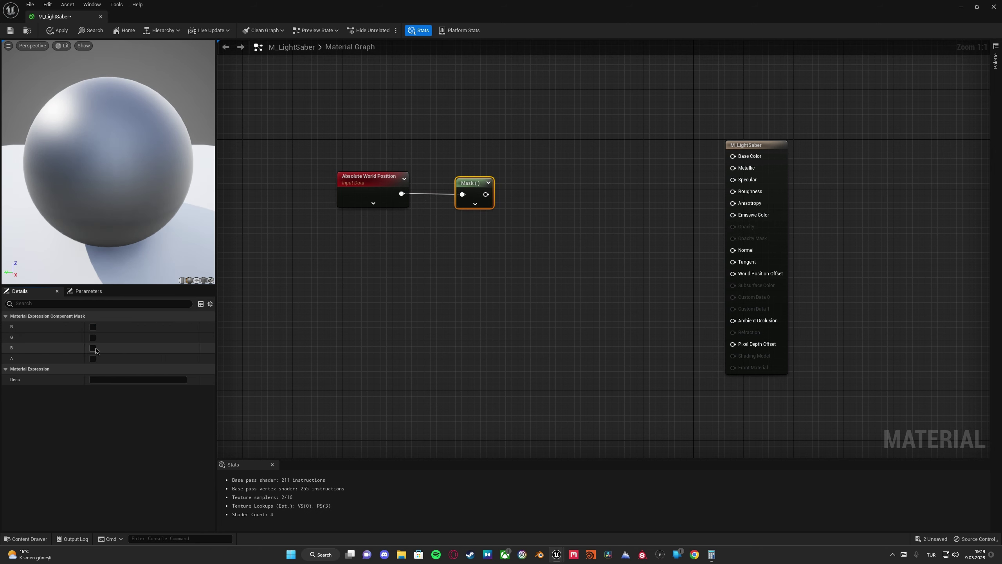
Move the position and mask nodes aside and add a Subtract node fed by the mask output
left_click(438, 244)
left_click_drag(437, 245, 489, 227)
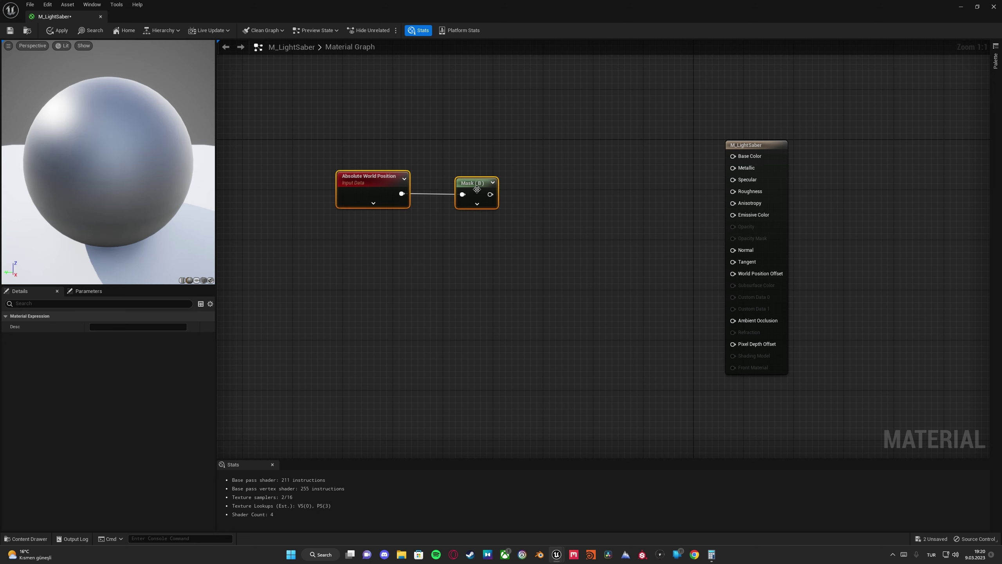
left_click_drag(475, 187, 517, 193)
type("su")
key("Return")
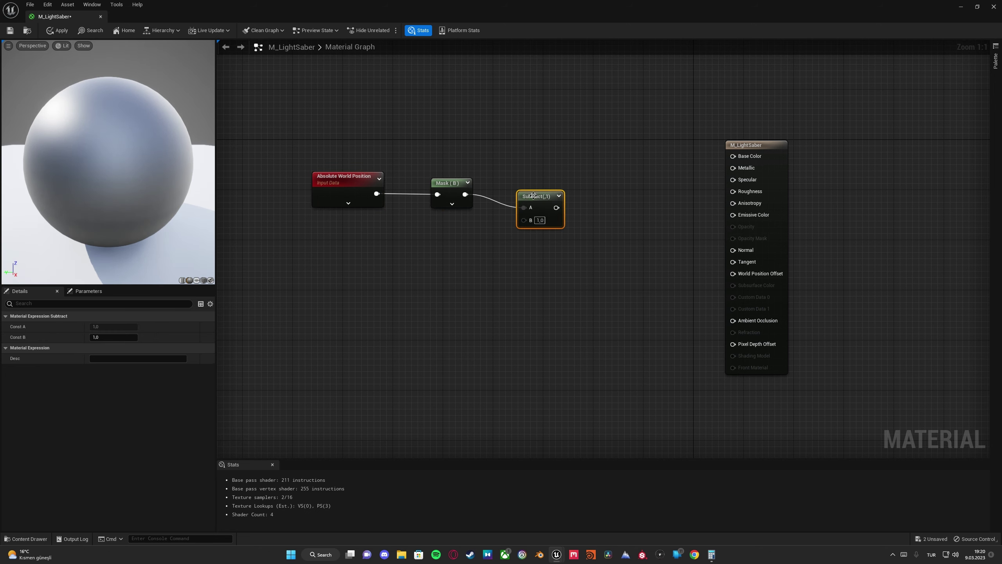
Connect the Subtract output to Base Color, tidy the node spacing, and apply the material
left_click_drag(377, 183, 509, 317)
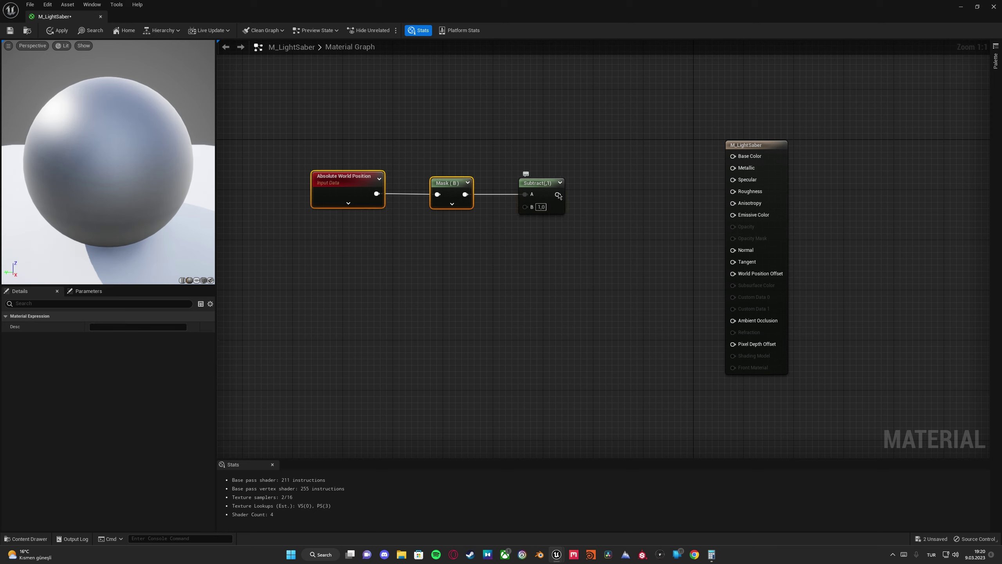
left_click_drag(558, 194, 733, 156)
left_click_drag(362, 134, 531, 149)
right_click_drag(600, 260, 610, 291)
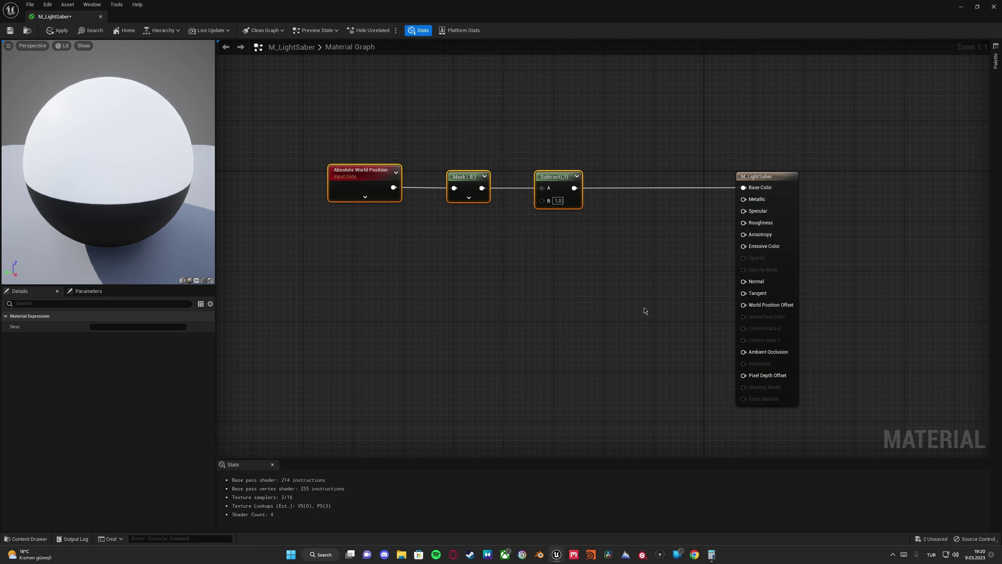
left_click_drag(774, 177, 711, 177)
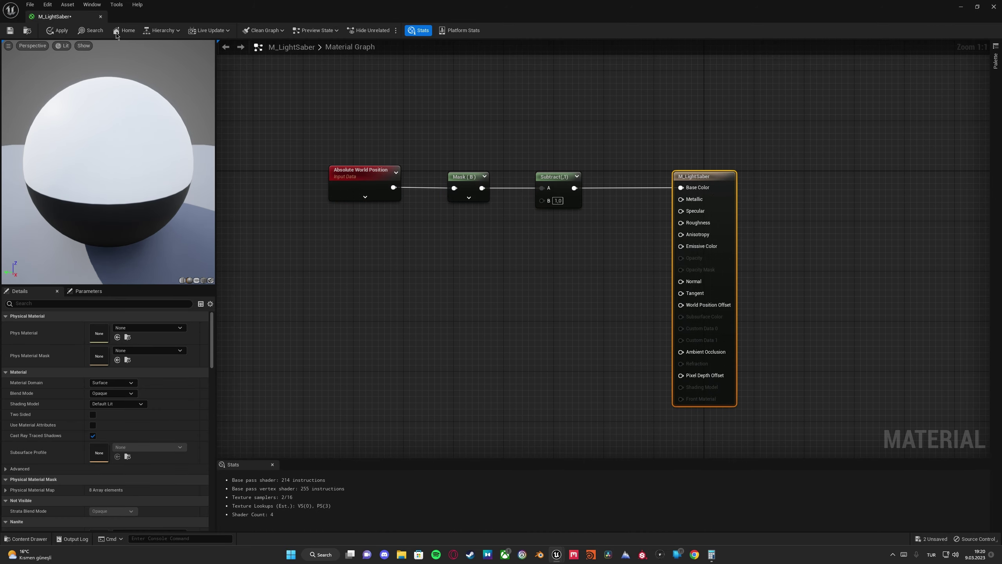
left_click(59, 30)
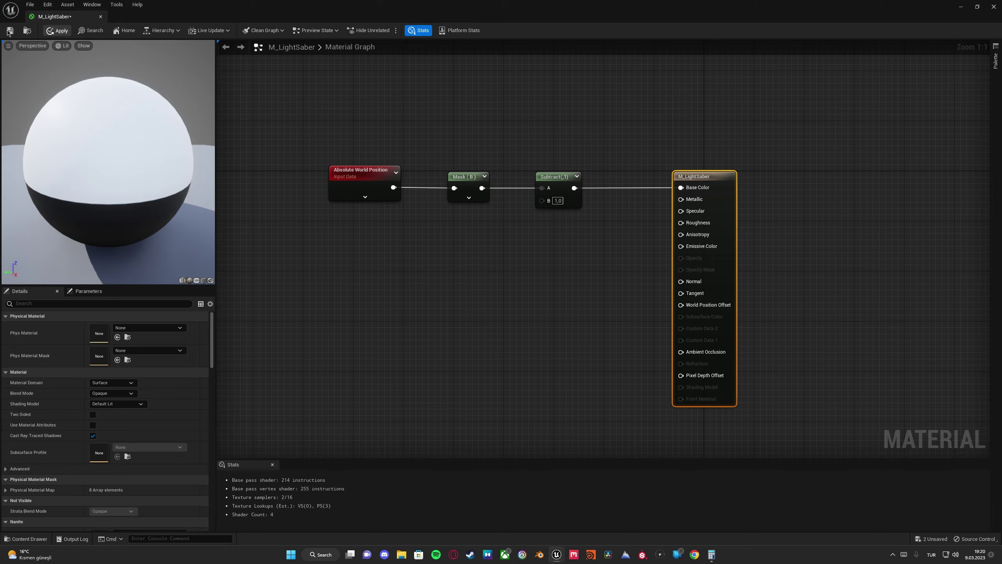
Place a cube in the level and stretch it into a tall slab scaled 1, 4, 20.5, raised to Z 1020
left_click(961, 6)
right_click_drag(389, 216, 389, 253)
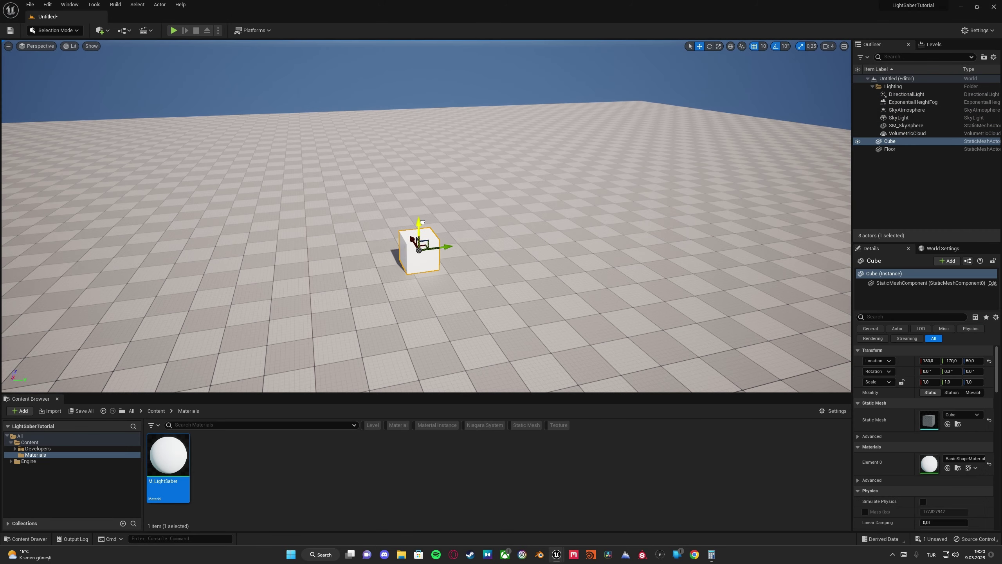
mouse_move(449, 231)
right_mouse_down()
mouse_move(428, 251)
mouse_move(442, 241)
right_mouse_up()
key("r")
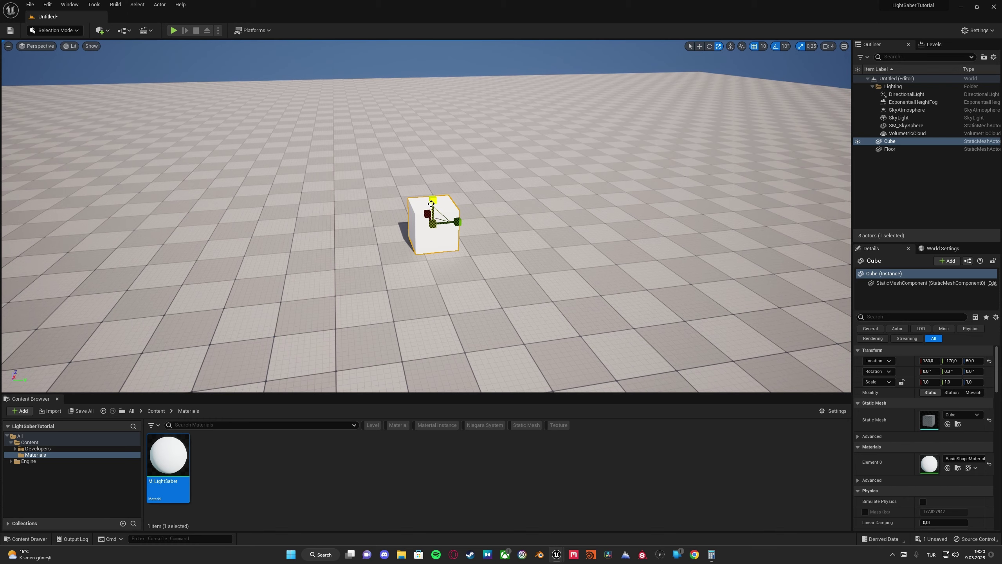
left_click_drag(433, 199, 433, 125)
right_click_drag(442, 157, 436, 128)
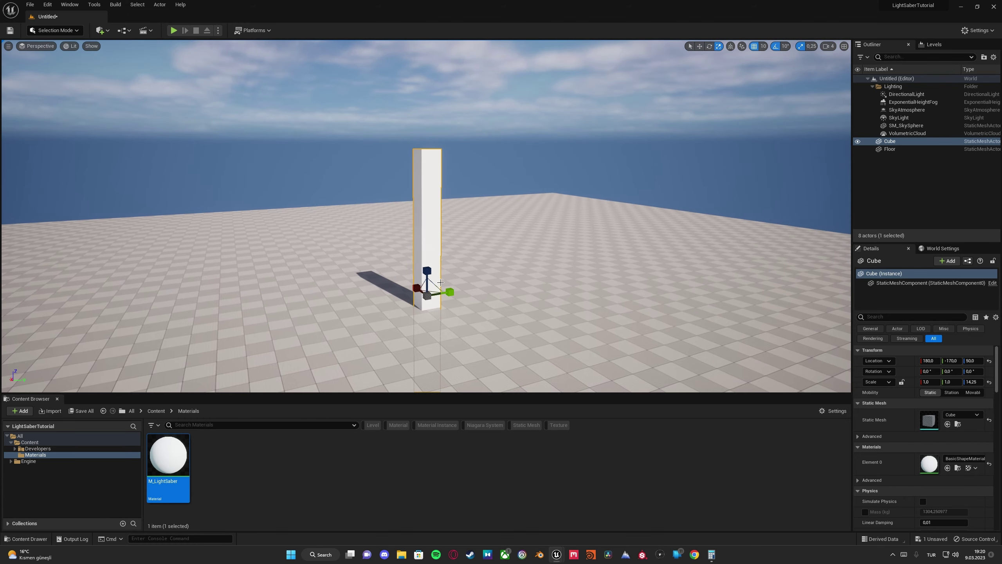
left_click_drag(427, 271, 427, 237)
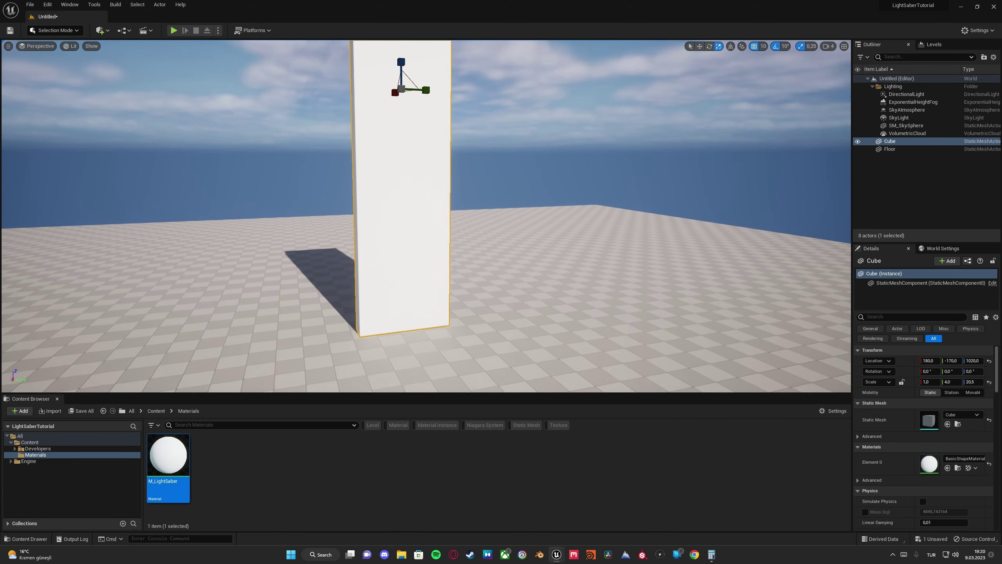
Create a material instance of M_LightSaber named MI_LightSaber_Inst and assign it to the cube
right_click(183, 467)
left_click(228, 278)
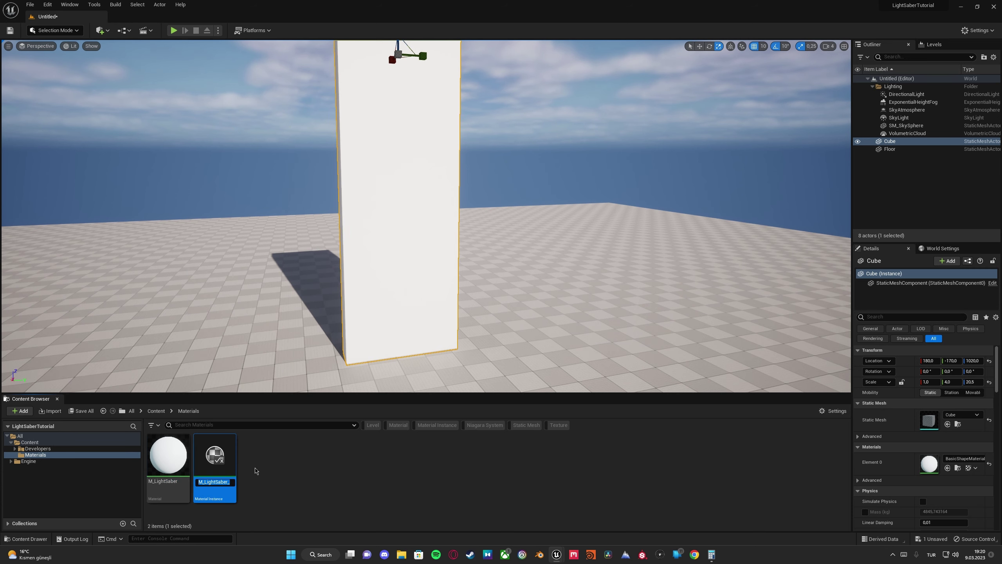
key("Home")
key("Right")
type("I")
key("Return")
left_click_drag(214, 454, 381, 265)
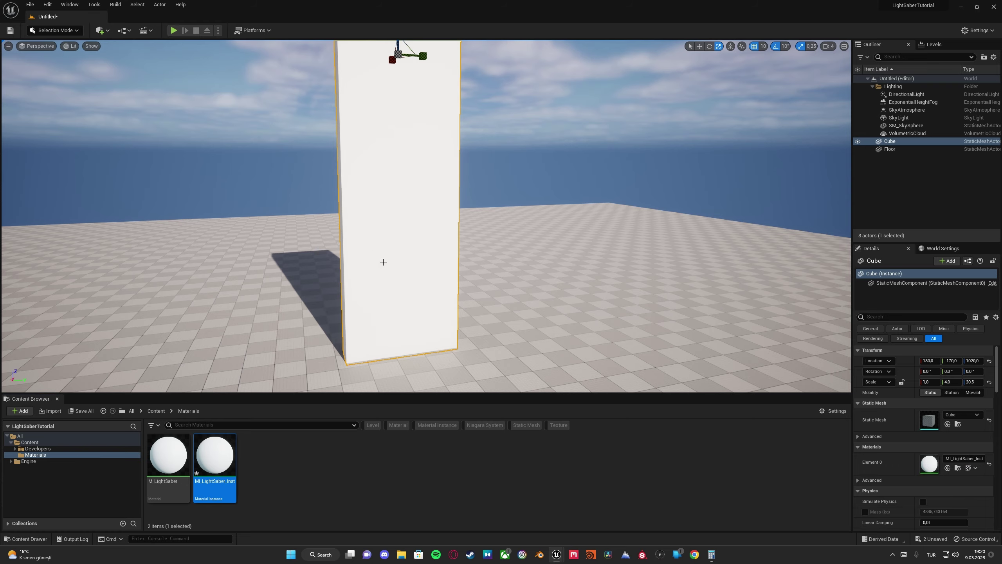
Reopen the M_LightSaber material and examine the position and mask nodes alongside the shading on the preview sphere
right_click_drag(383, 264, 383, 276)
mouse_move(527, 329)
right_mouse_down()
mouse_move(528, 273)
mouse_move(484, 272)
mouse_move(503, 339)
mouse_move(524, 340)
right_mouse_up()
key("d")
key("s")
key("a")
double_click(161, 465)
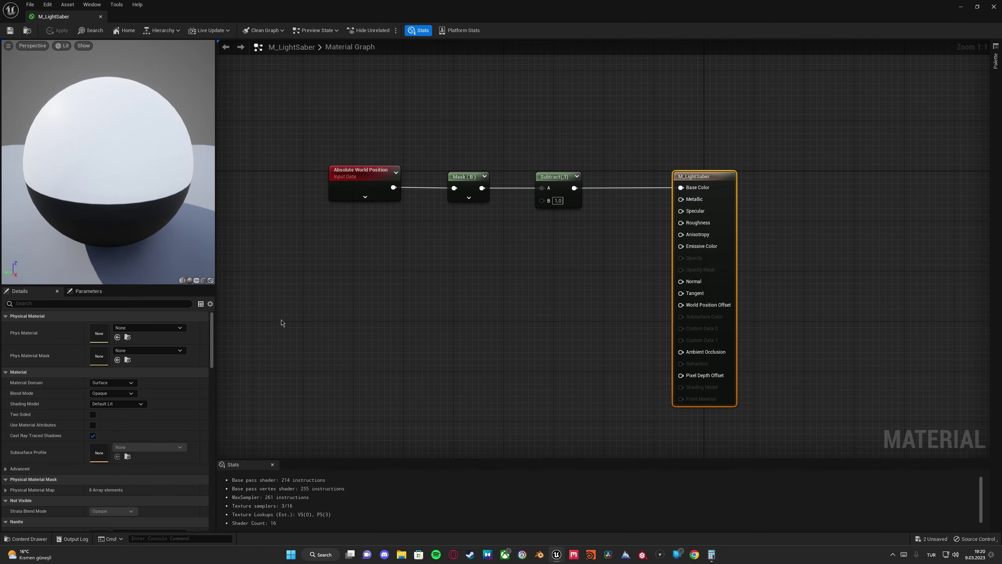
left_click_drag(243, 132, 687, 376)
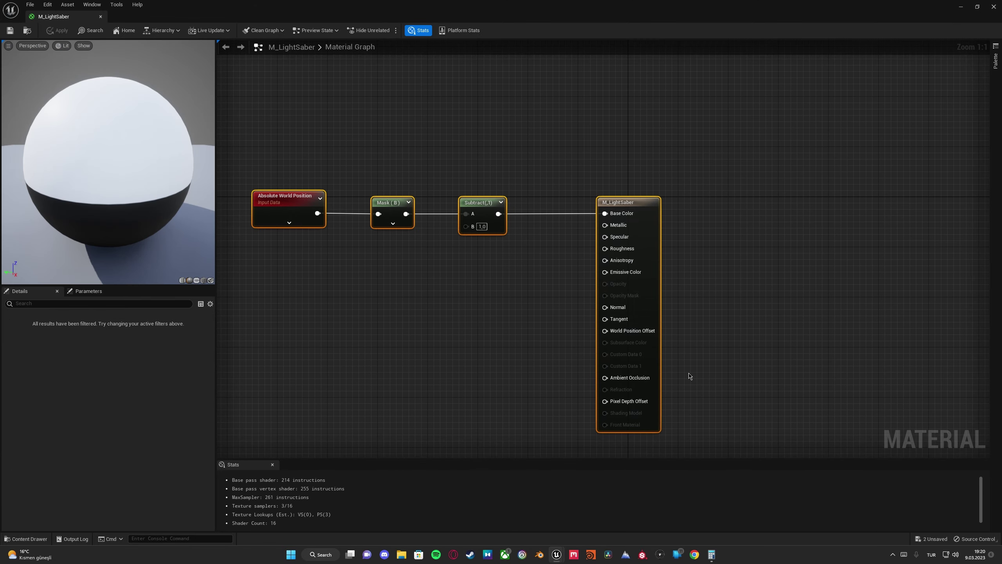
right_click_drag(357, 285, 400, 261)
left_click_drag(288, 134, 469, 292)
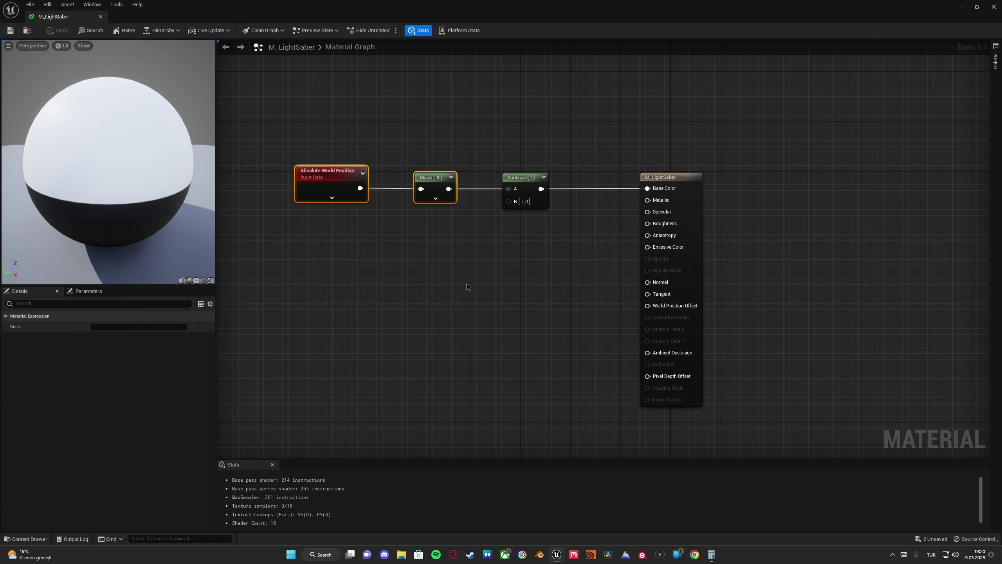
left_click(428, 178)
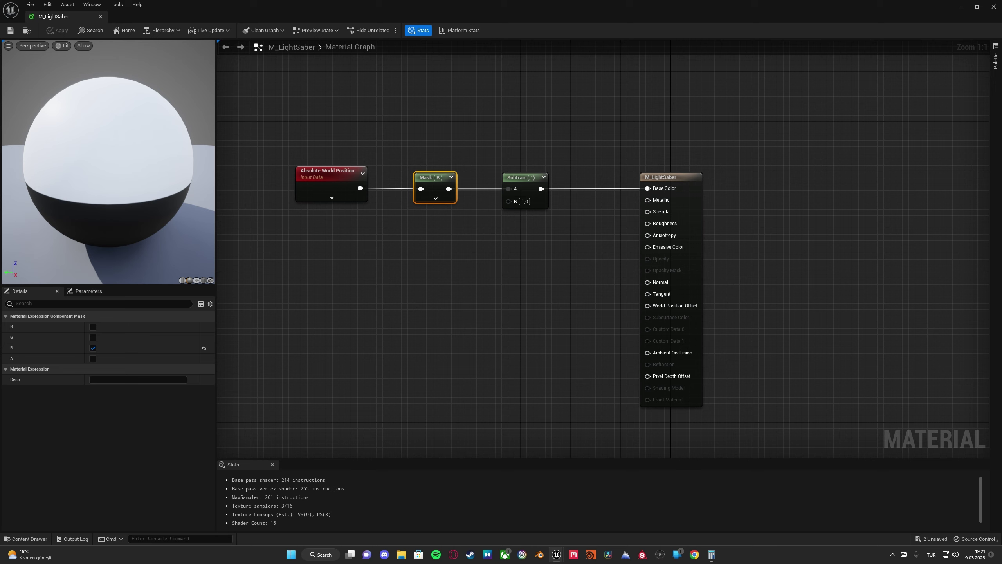
left_click_drag(109, 178, 107, 146)
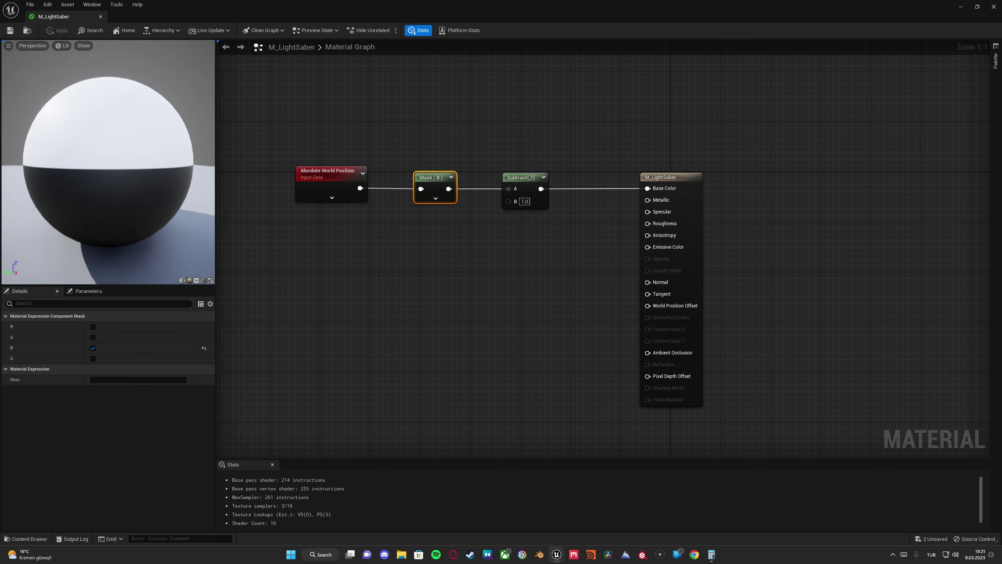
left_click_drag(111, 215, 110, 212)
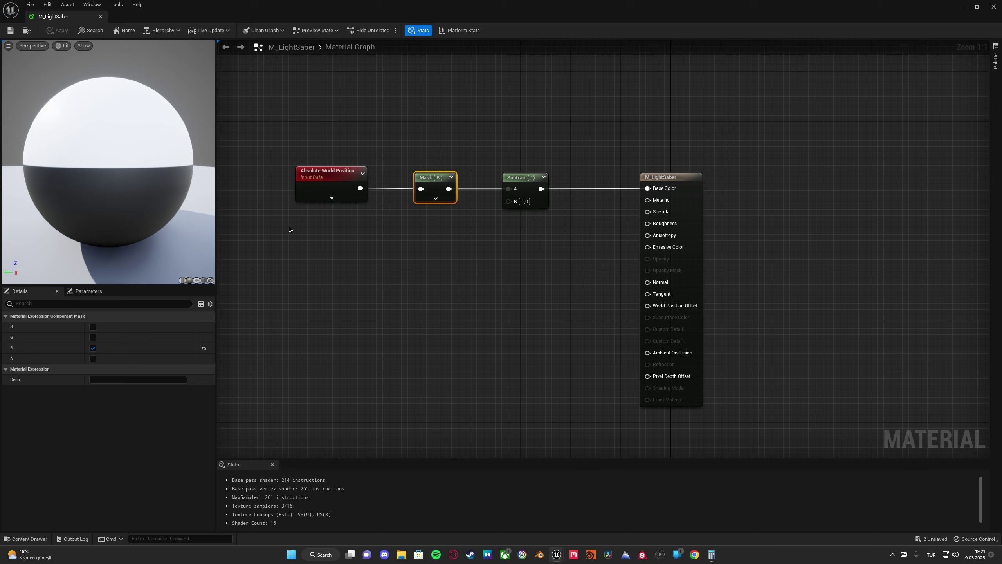
Return to the level and examine the shading of the tall slab around its base on the floor
left_click(962, 8)
key("f")
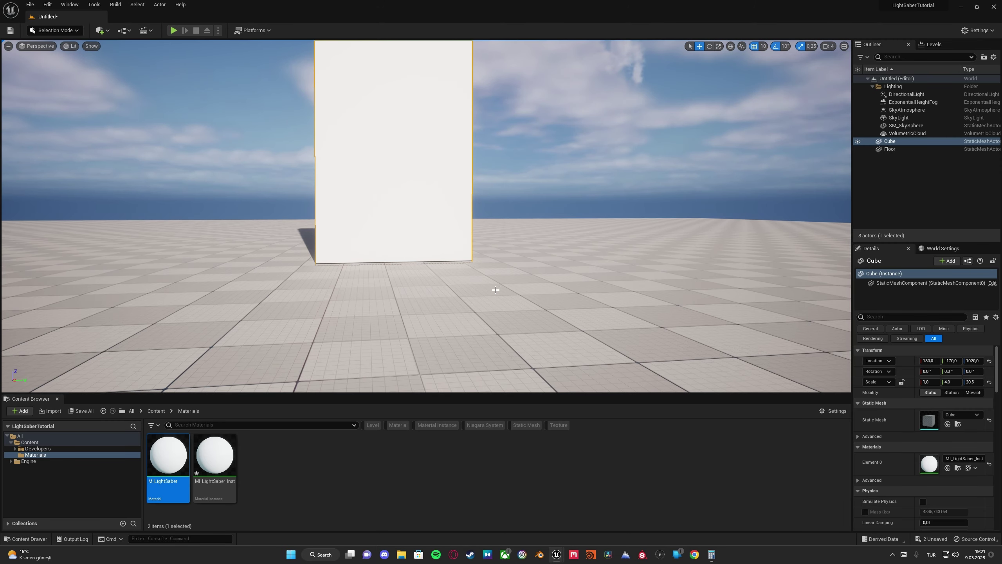
right_click_drag(394, 288, 446, 282)
key("s")
scroll(396, 273, "up", 3)
key("w")
key("s")
key("a")
left_click(446, 297)
key("w")
key("s")
key("w")
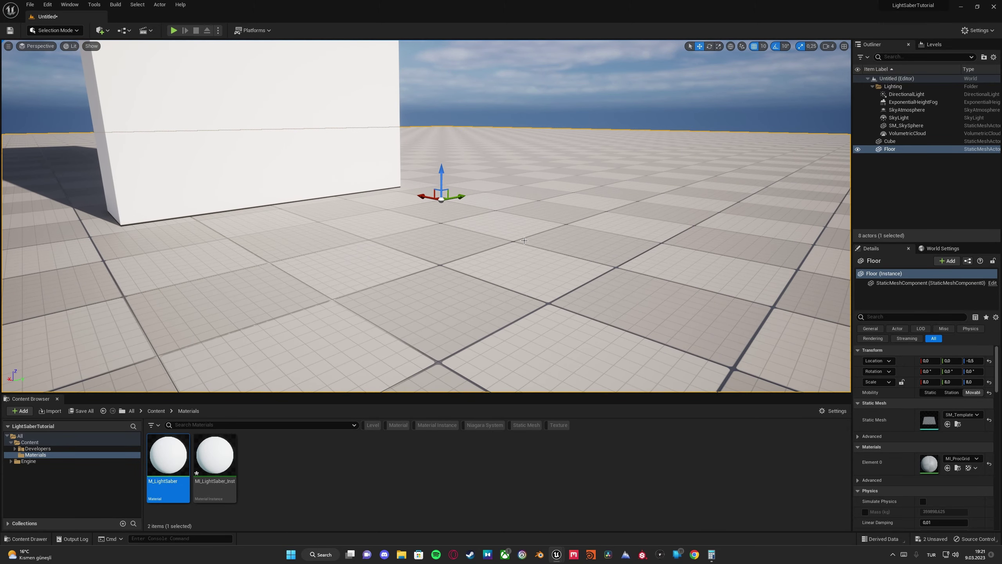
mouse_move(509, 246)
right_mouse_down()
mouse_move(493, 273)
mouse_move(470, 253)
mouse_move(505, 256)
mouse_move(442, 257)
mouse_move(493, 251)
mouse_move(498, 239)
right_mouse_up()
key("s")
key("d")
key("w")
key("d")
key("a")
key("s")
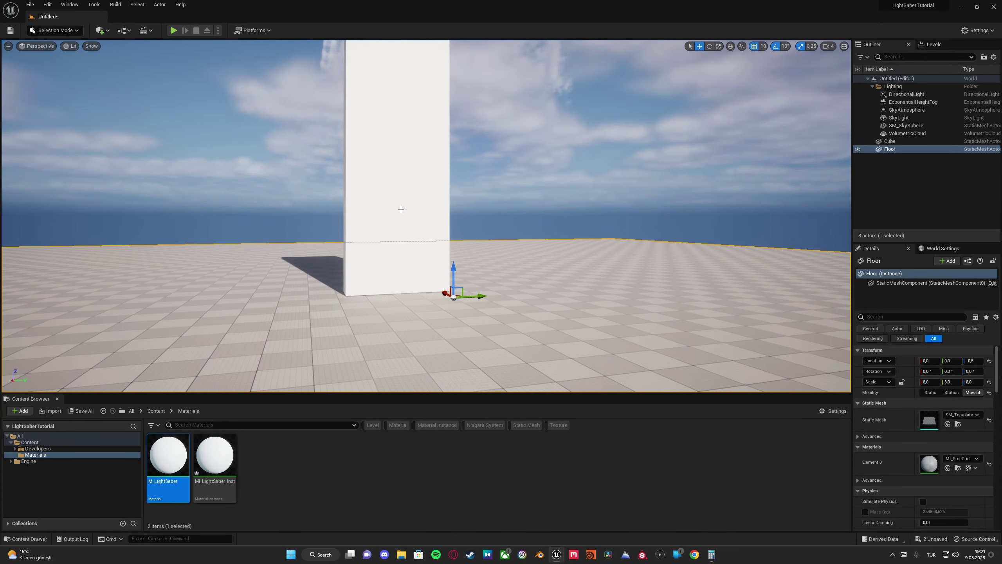
Set the cube's location to 0, 0, 0 and hide the floor
left_click(402, 209)
right_click_drag(402, 209, 409, 244)
key("w")
right_click_drag(586, 322, 586, 294)
key("s")
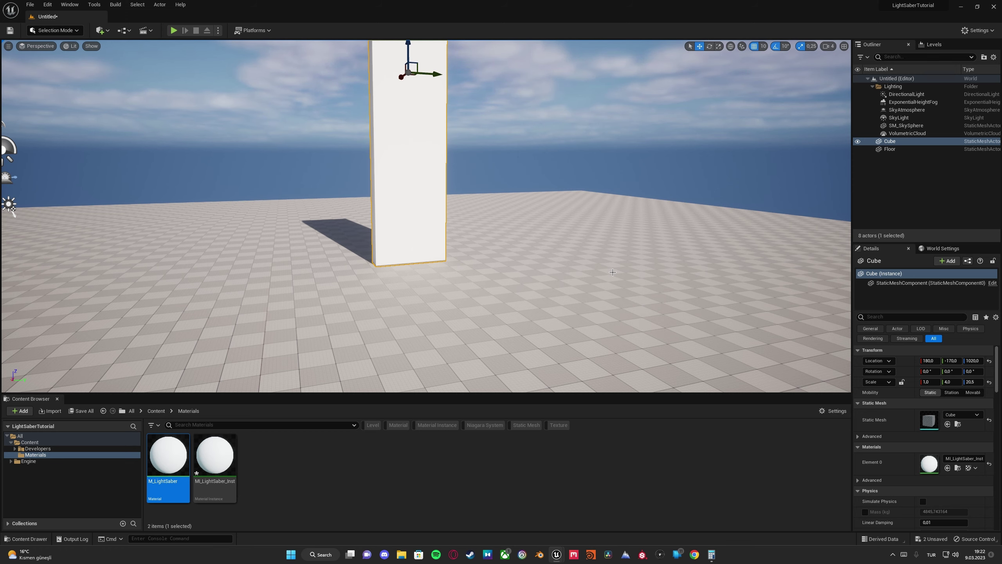
key("w")
right_click_drag(613, 272, 595, 290)
key("s")
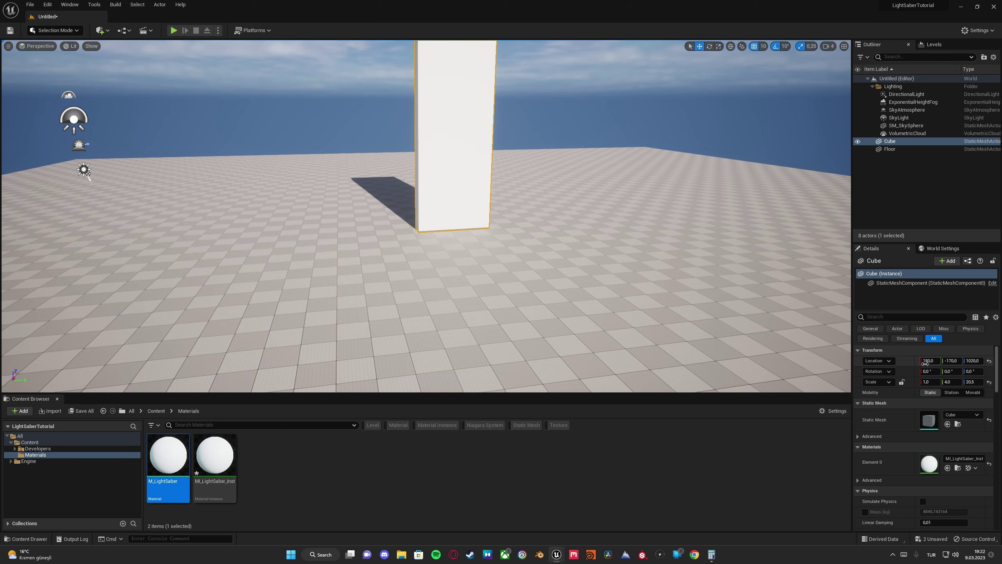
left_click(928, 360)
type("0")
key("Return")
left_click(606, 267)
left_click(858, 149)
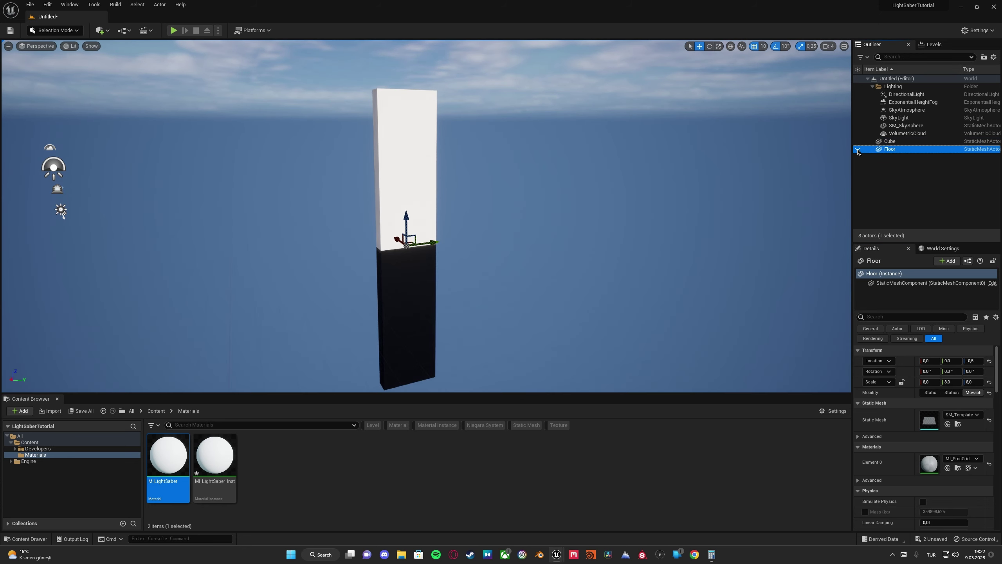
Examine where the slab's shading splits between white and black around the world origin
right_click_drag(632, 229, 679, 259)
key("w")
key("w")
key("s")
key("a")
right_click_drag(416, 186, 515, 245)
key("w")
key("s")
key("w")
key("s")
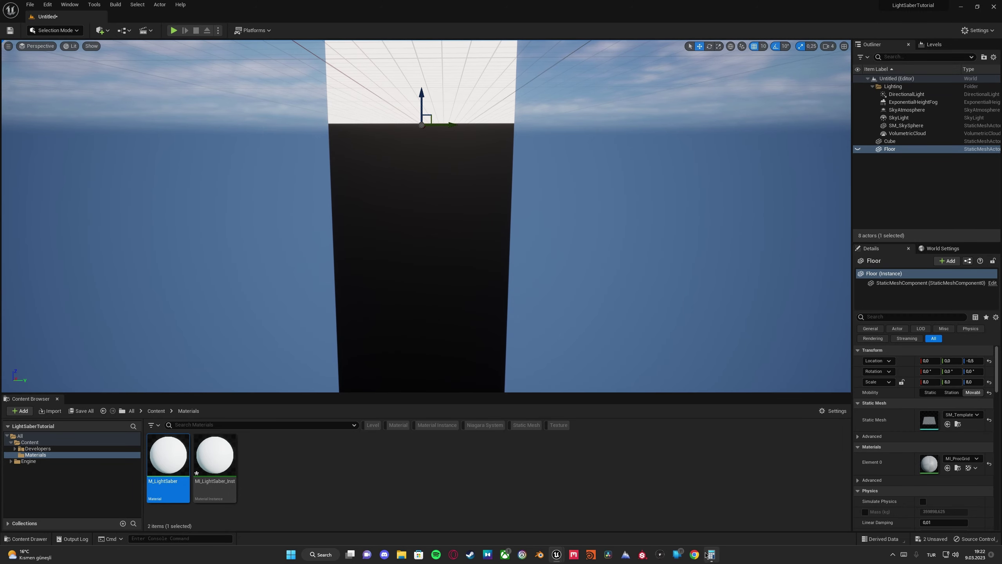
Switch to Calculator and clear its previous result, and inspect the slab's black area below the origin
left_click(711, 554)
left_click_drag(686, 145, 701, 139)
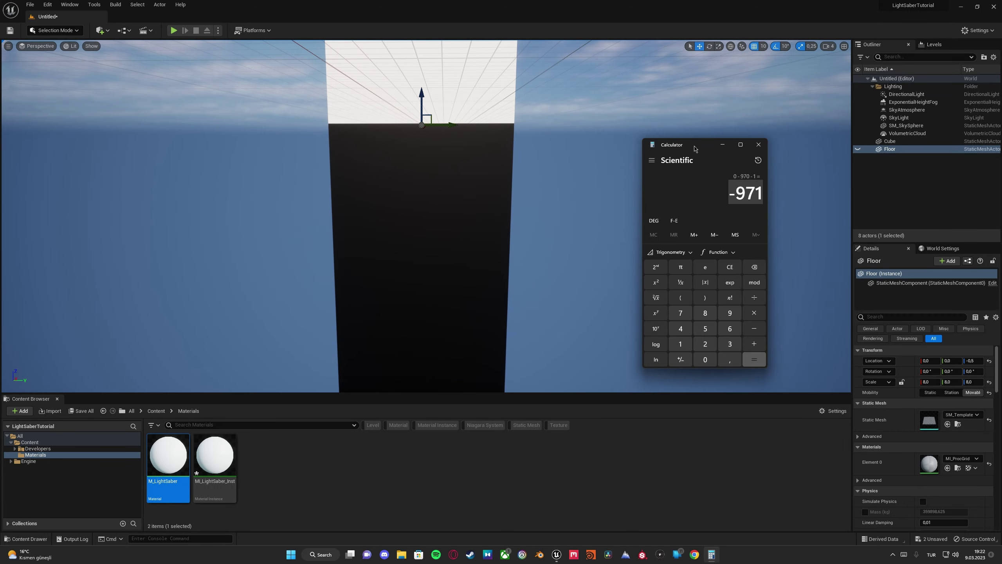
left_click(730, 267)
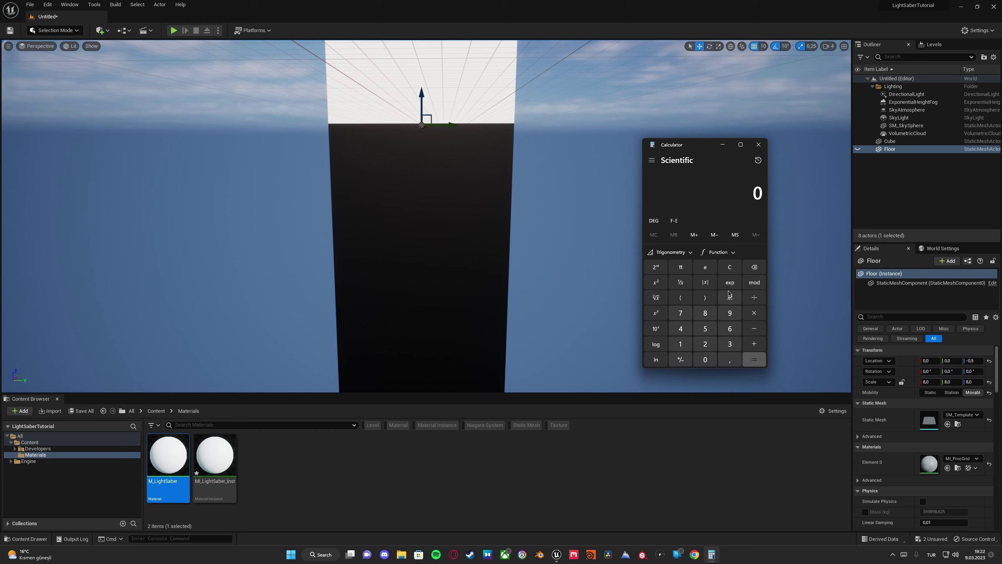
left_click(730, 343)
right_click_drag(521, 224, 546, 286)
key("w")
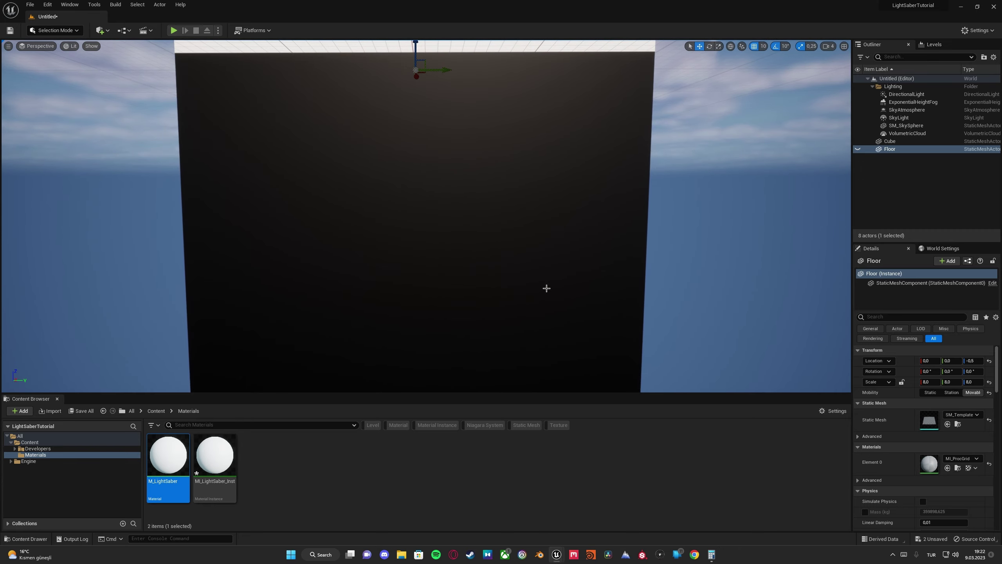
Subtract 1 from the 0 - 3 expression in Calculator, and return to the slab in the Unreal Engine level
left_click(711, 554)
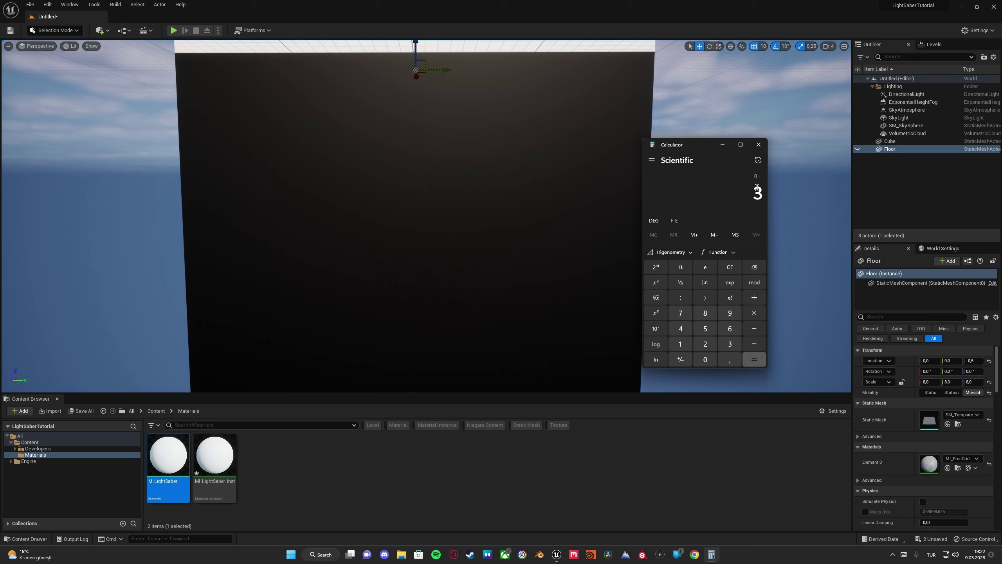
left_click(754, 328)
key("1")
left_click(750, 364)
left_click(723, 145)
right_click_drag(671, 182, 671, 136)
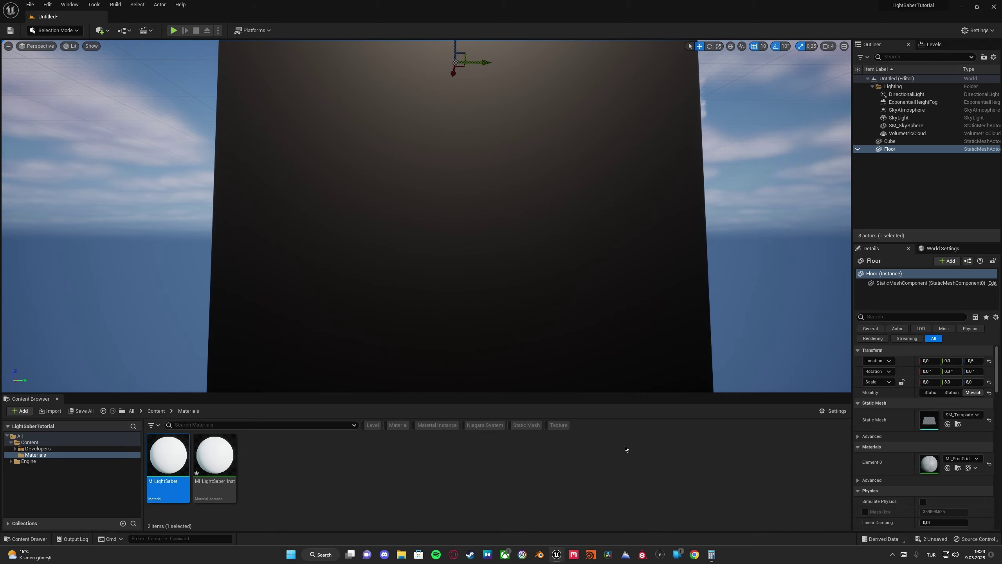
Check the Subtract node in the M_LightSaber graph, and examine in the level where the slab splits into white and black
double_click(173, 462)
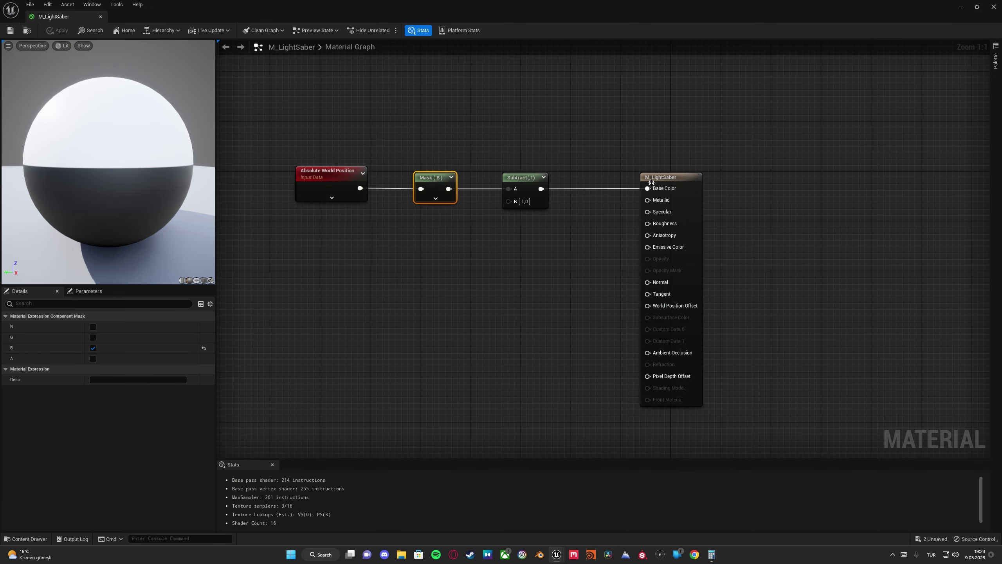
left_click(961, 7)
key("s")
right_click_drag(553, 189, 562, 172)
key("s")
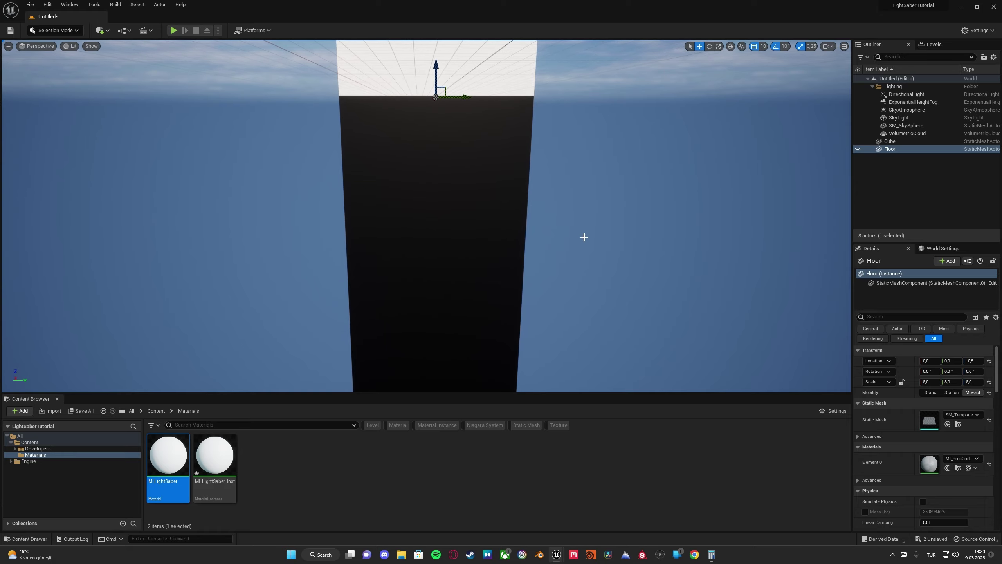
mouse_move(510, 252)
right_mouse_down()
mouse_move(513, 232)
mouse_move(556, 292)
mouse_move(502, 253)
mouse_move(511, 239)
right_mouse_up()
key("w")
key("s")
key("s")
key("s")
Place a sphere in the level in front of the slab's white part, at about -940, -20, 530
left_click(102, 31)
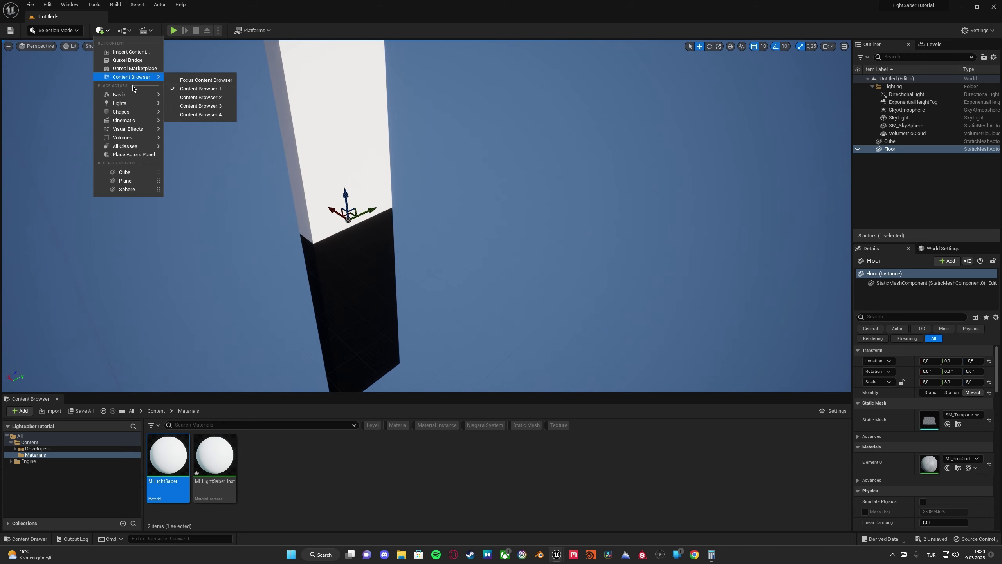
mouse_move(130, 112)
left_click_drag(195, 124, 436, 186)
left_click_drag(486, 235, 568, 235)
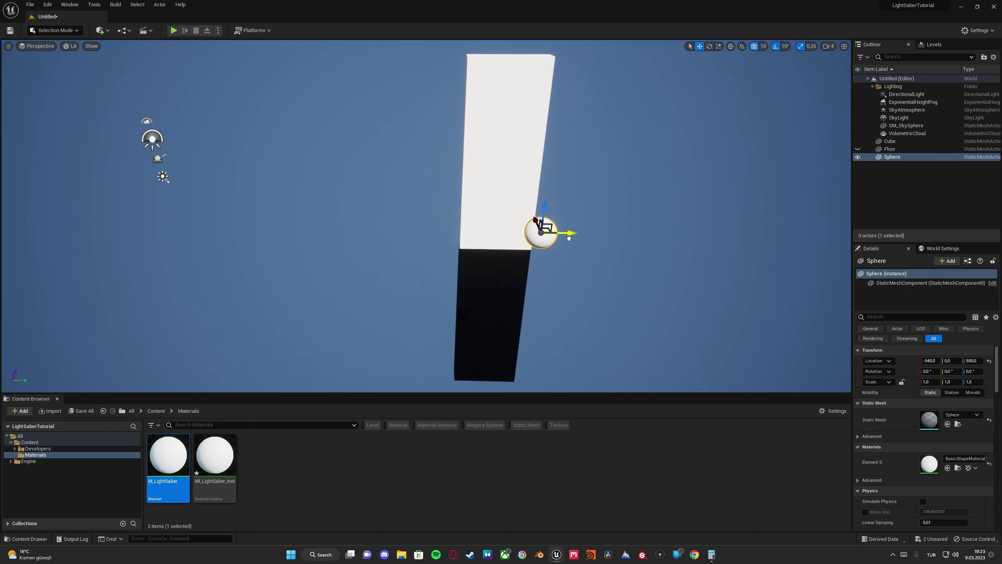
key("f")
left_click_drag(520, 167, 558, 217)
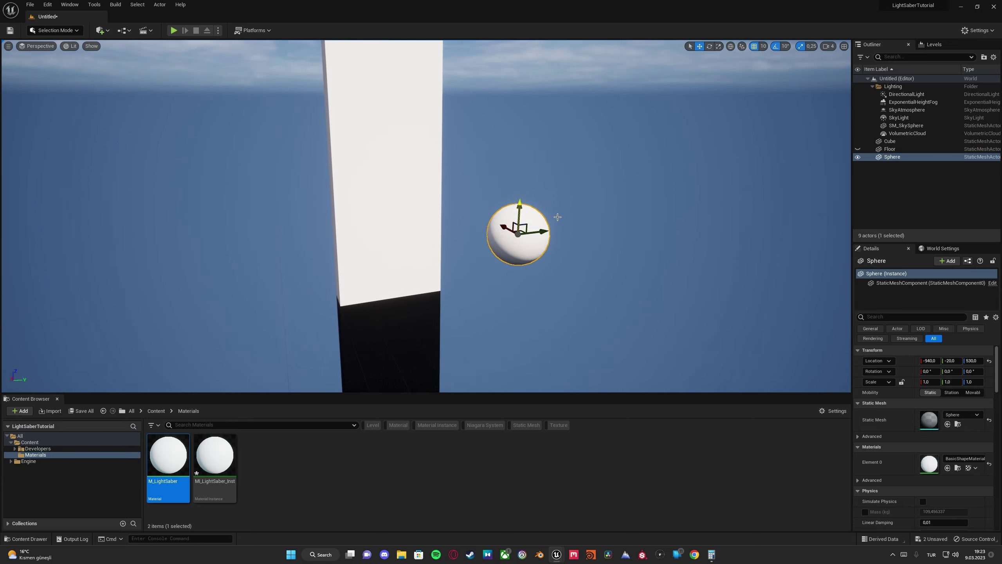
key("f")
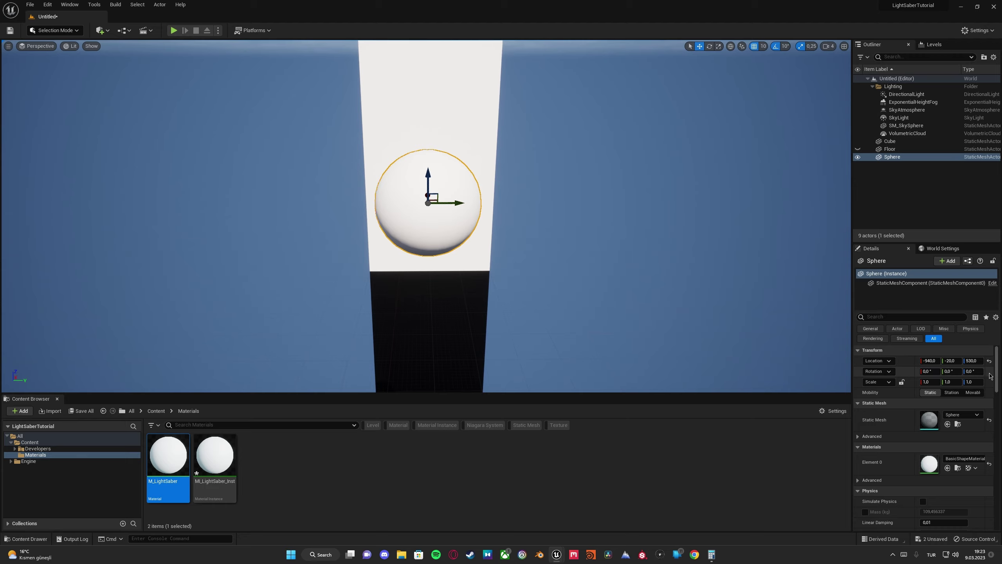
Move the sphere down past the world origin and set its height to 0, level with the slab's color split
right_click_drag(560, 237, 608, 222)
right_click_drag(619, 270, 620, 270)
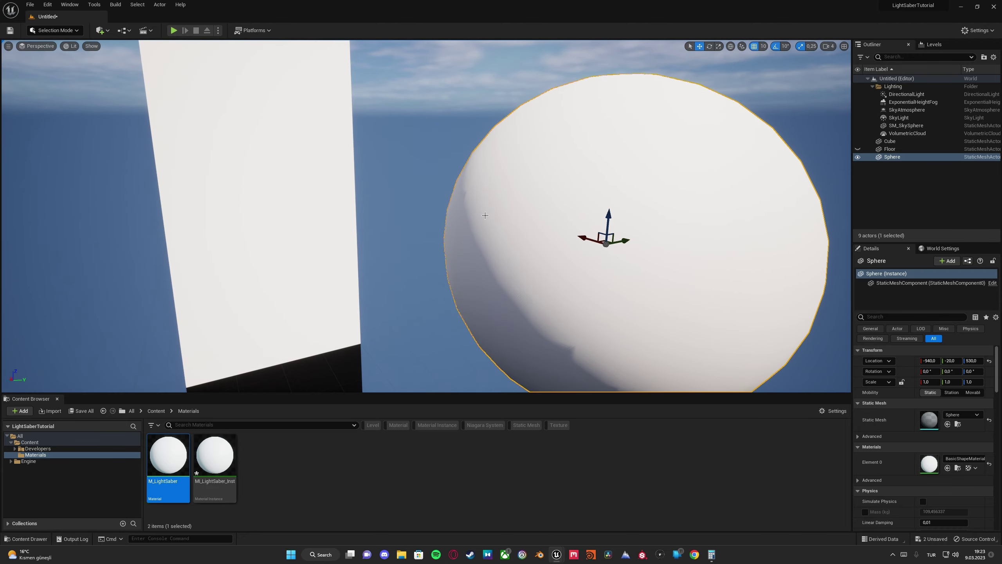
mouse_move(485, 215)
right_mouse_down()
mouse_move(509, 216)
mouse_move(482, 210)
right_mouse_up()
right_click_drag(550, 243, 550, 244)
right_click_drag(446, 163, 445, 162)
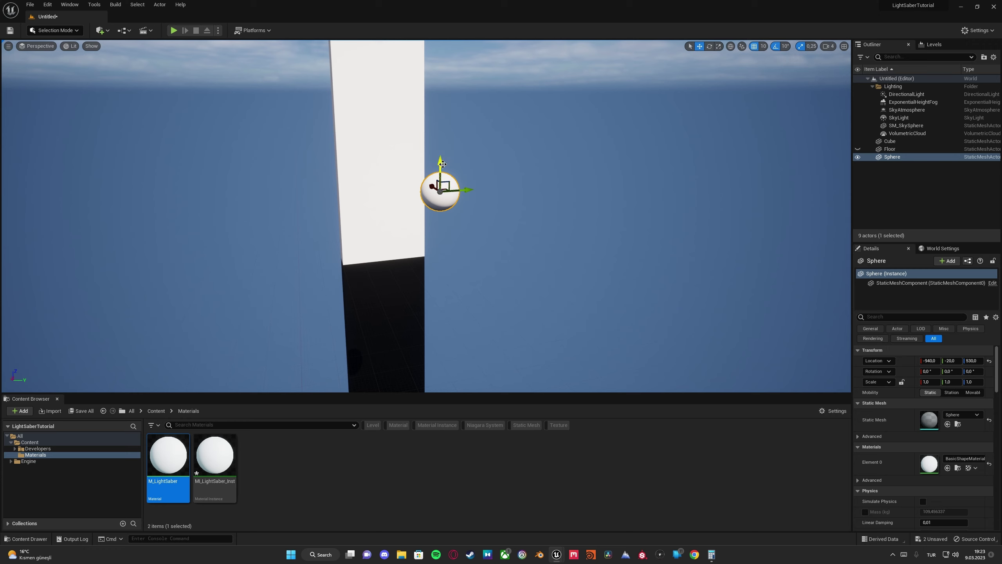
right_click_drag(101, 46, 102, 46)
right_click_drag(529, 263, 529, 263)
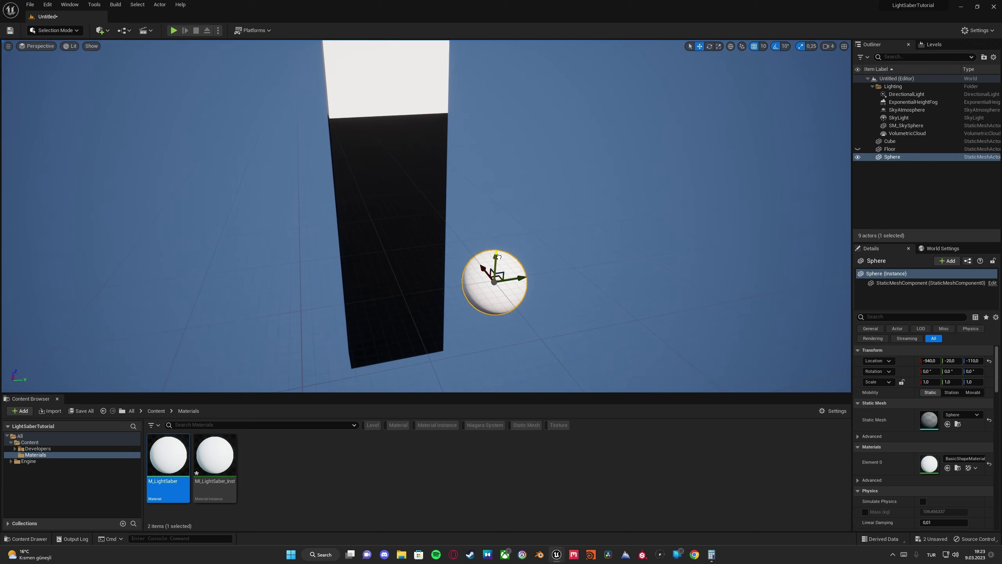
left_click_drag(499, 257, 502, 238)
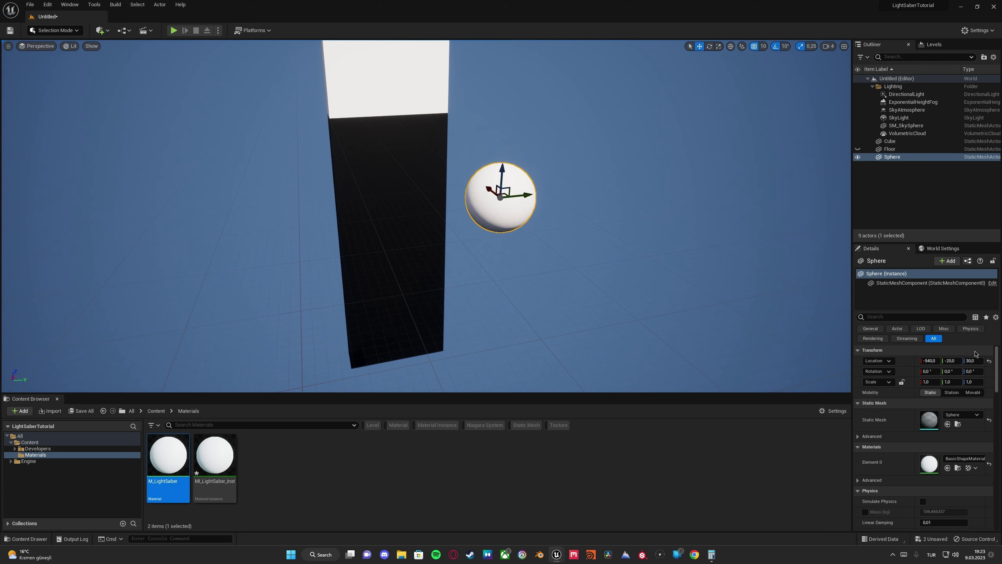
right_click_drag(647, 273, 647, 273)
right_click_drag(418, 239, 478, 240)
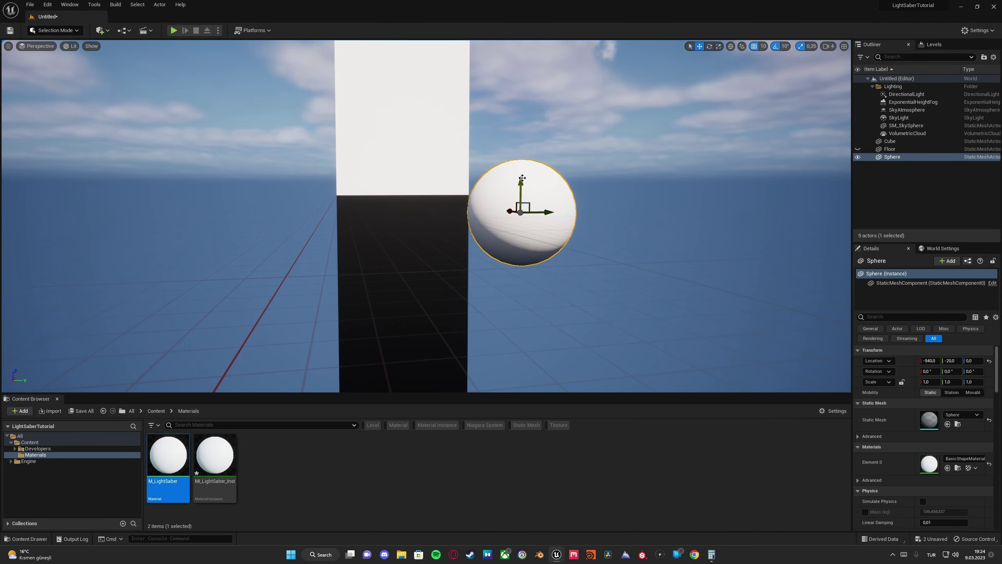
Lower the sphere below the origin to a height of -180 and inspect it from underneath
left_click_drag(522, 175, 520, 355)
right_click_drag(521, 356, 556, 333)
right_click_drag(449, 278, 450, 278)
right_click_drag(729, 275, 729, 275)
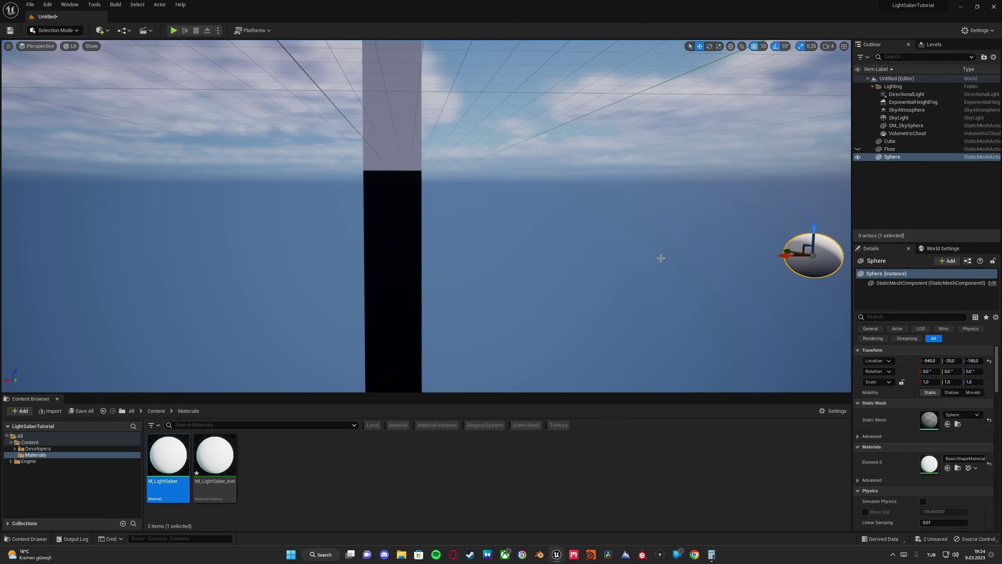
right_click_drag(513, 255, 513, 256)
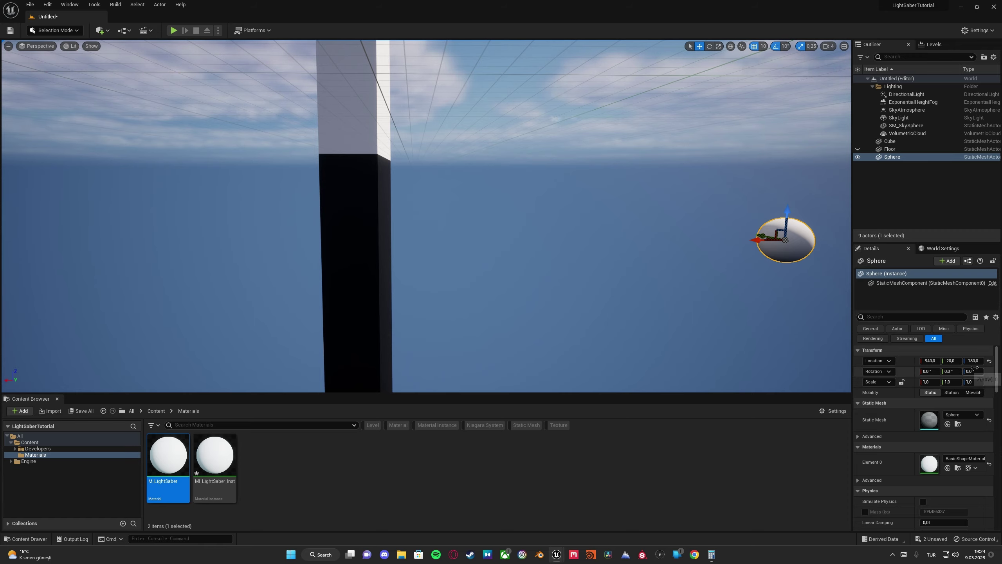
right_click_drag(664, 287, 664, 287)
right_click_drag(753, 324, 754, 324)
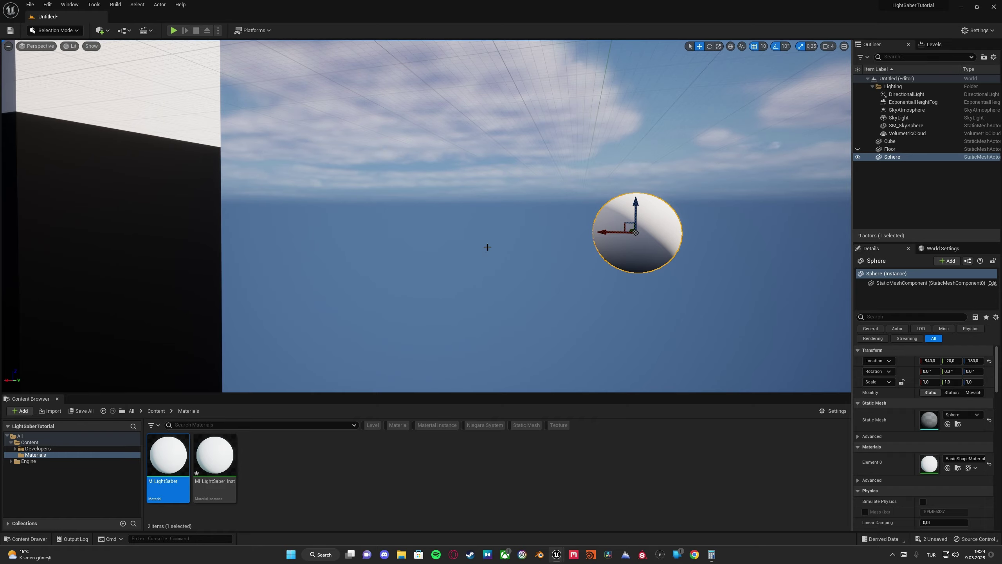
Compare the sphere with the slab's black area, and undo the sphere's placement
right_click_drag(488, 247, 519, 246)
left_click(519, 246)
left_click(706, 245)
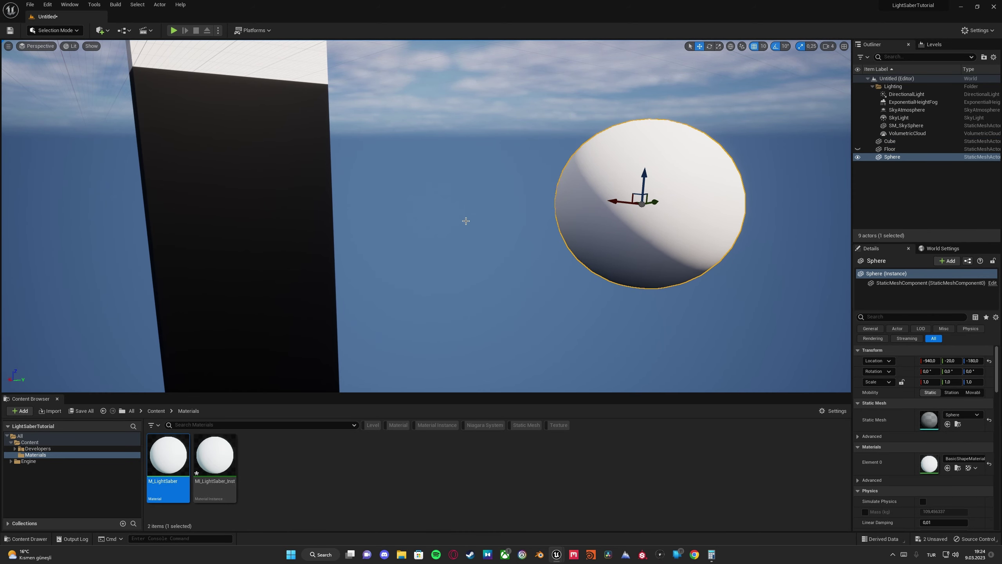
right_click_drag(362, 161, 362, 161)
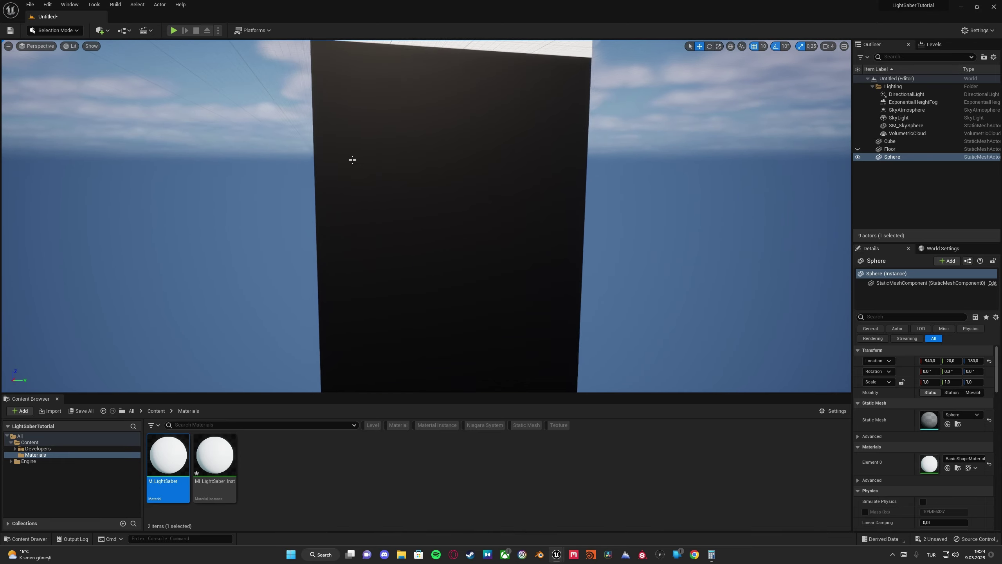
right_click_drag(497, 233, 497, 233)
key("ctrl+z")
key("f")
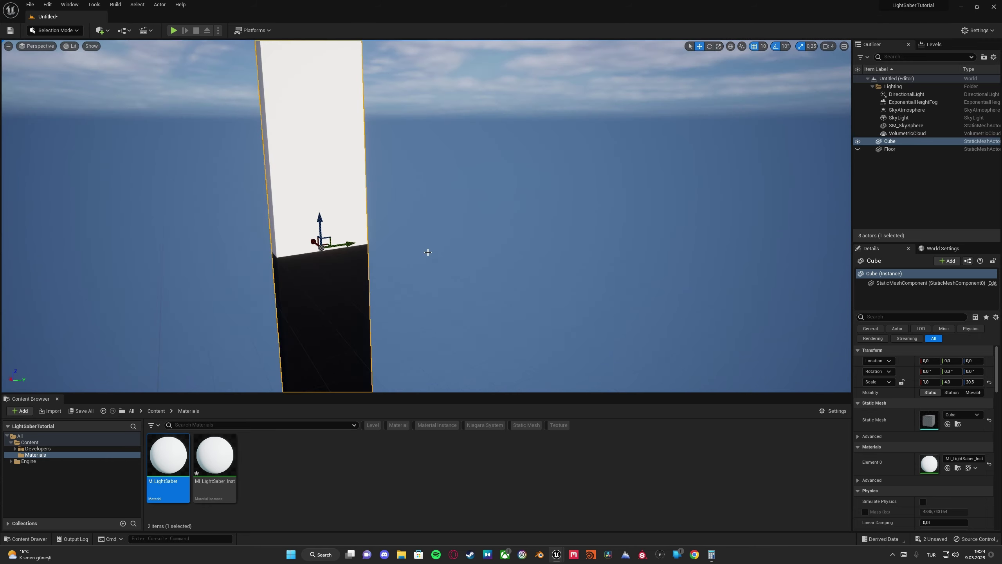
Unhide the floor and raise the cube to a Z location of 1030 above it
left_click(858, 149)
right_click_drag(513, 221, 513, 221)
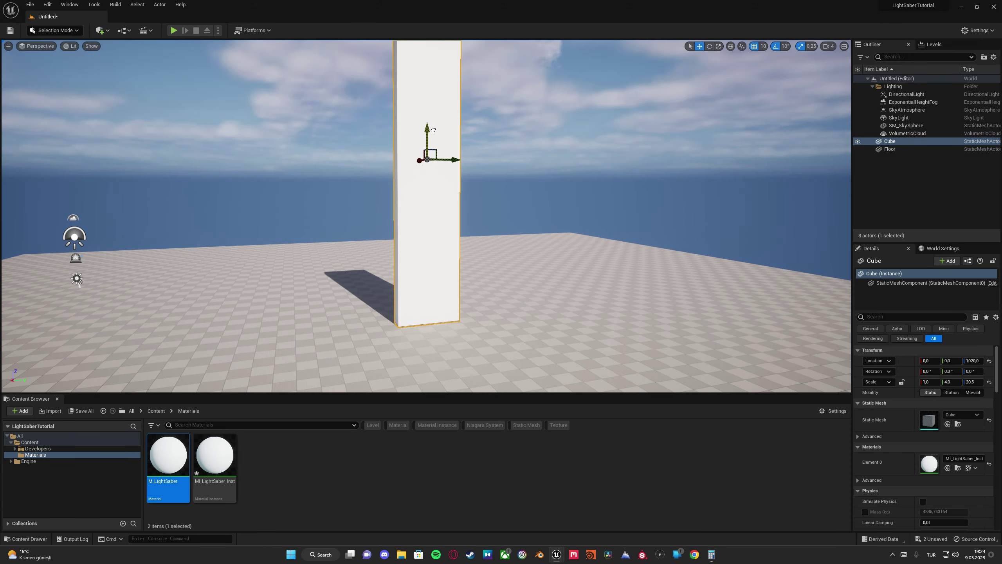
right_click_drag(435, 129, 434, 128)
key("w")
key("s")
key("w")
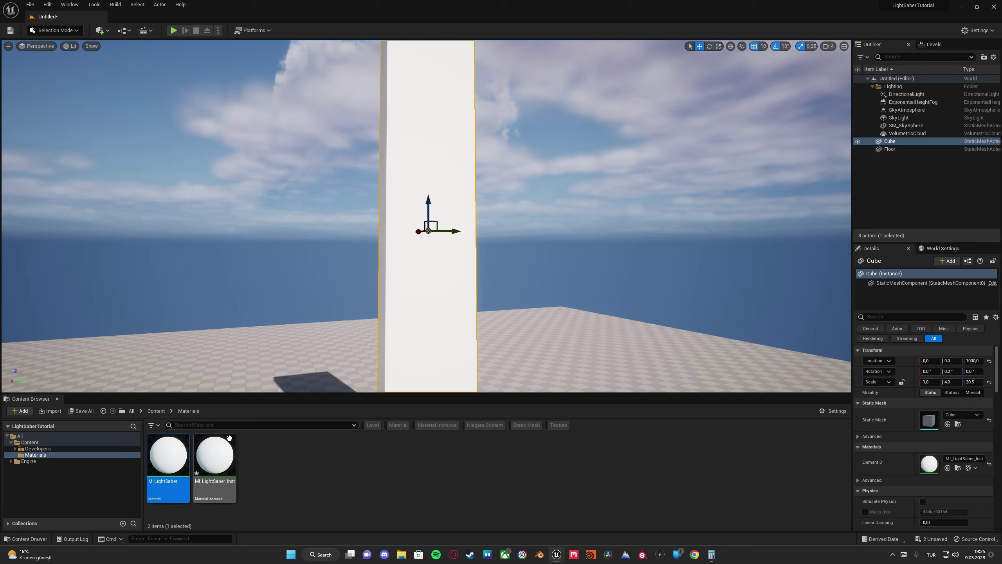
Open the M_LightSaber material graph for editing
double_click(164, 466)
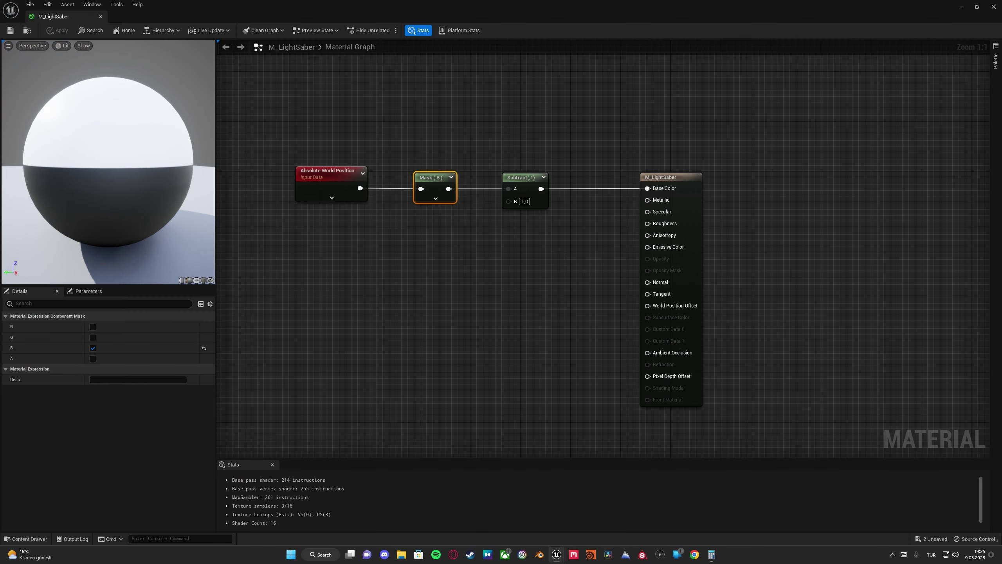
right_click_drag(498, 267, 594, 257)
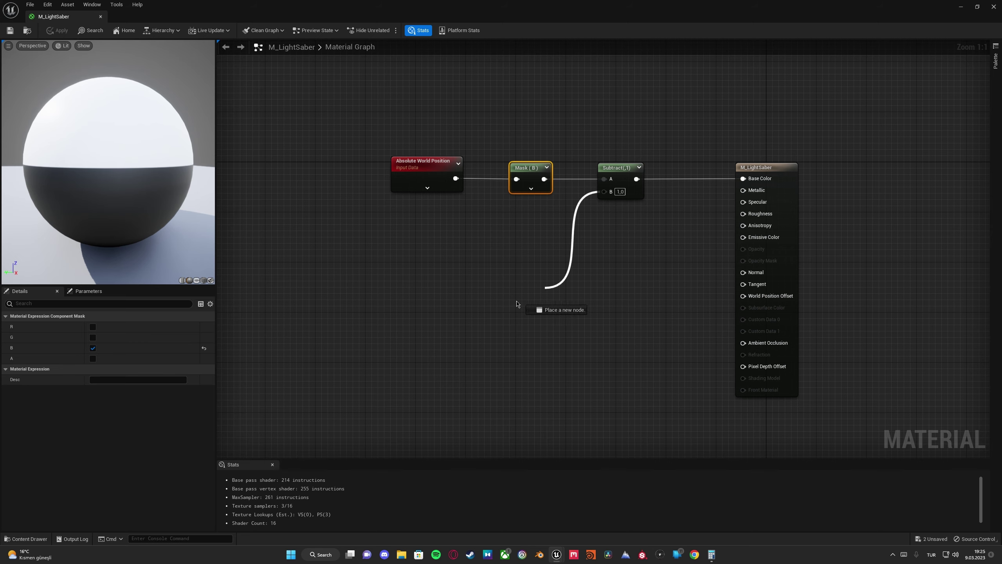
left_click_drag(517, 303, 494, 278)
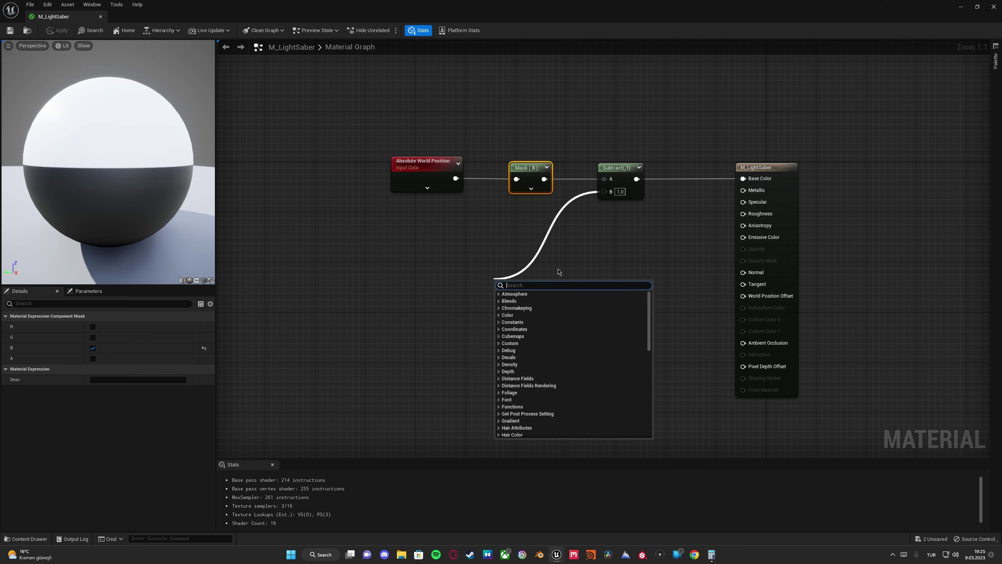
left_click(558, 271)
left_click_drag(604, 191, 517, 312)
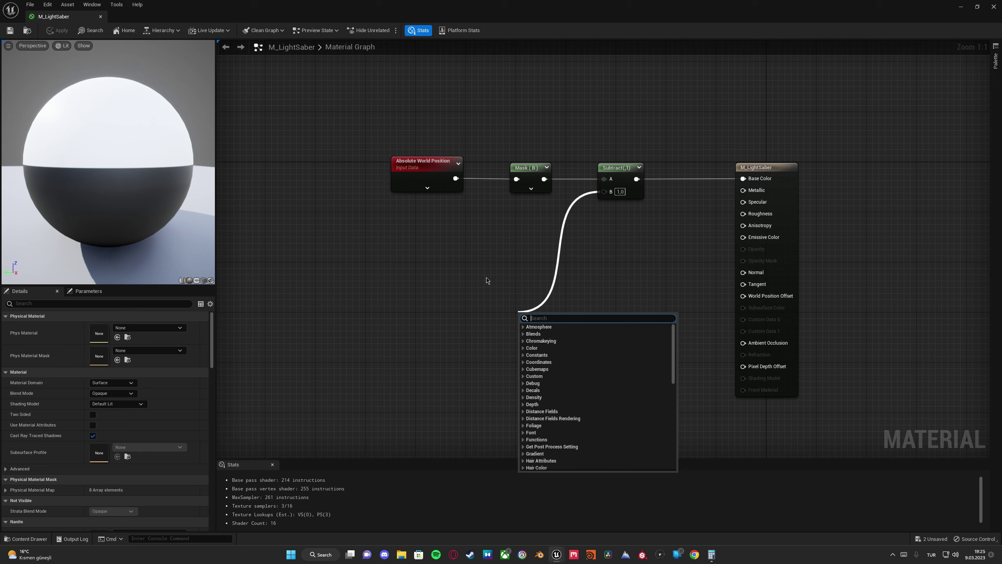
left_click(487, 280)
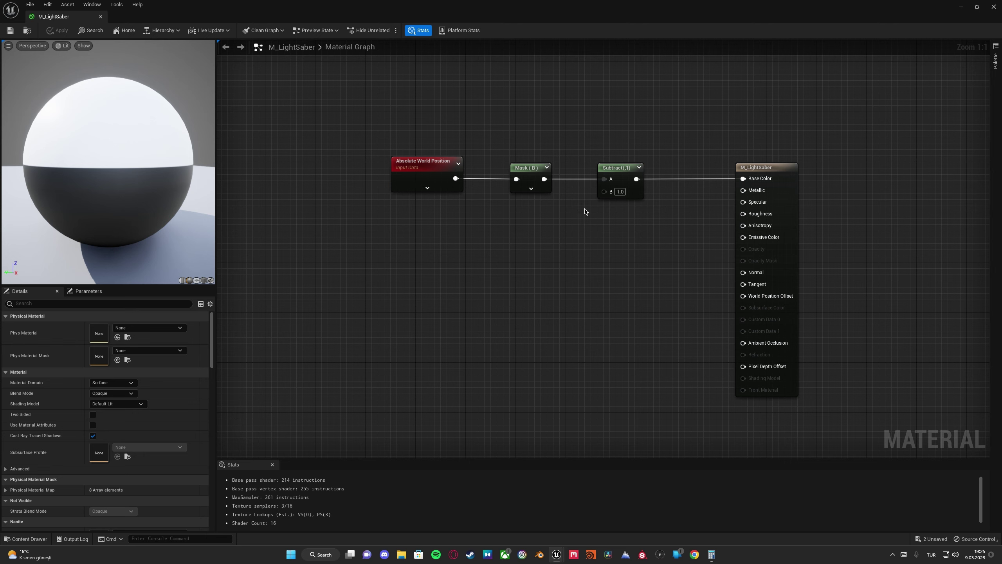
left_click_drag(604, 192, 482, 262)
left_click(483, 263)
left_click_drag(604, 192, 504, 275)
right_click(435, 259)
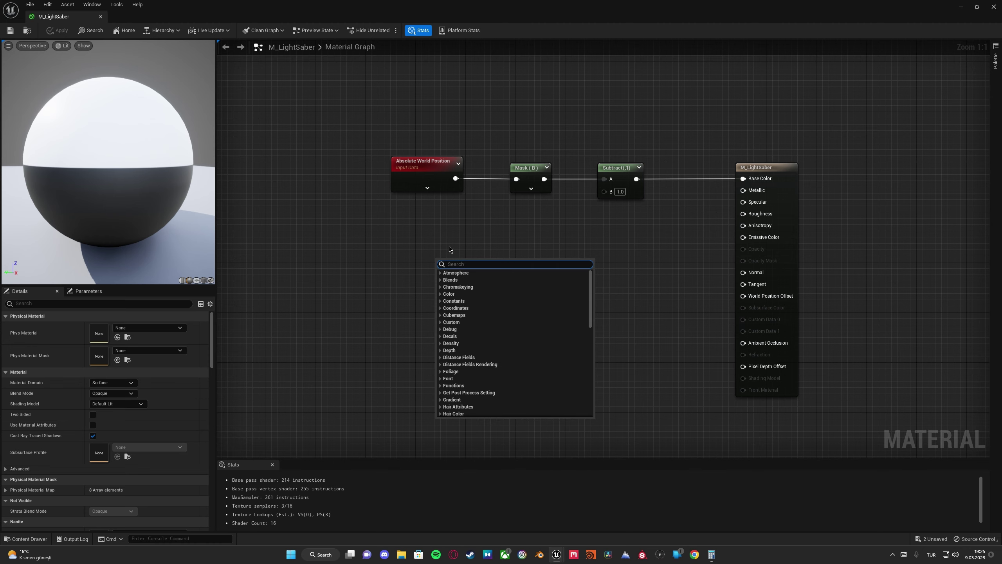
left_click(487, 227)
Add a scalar parameter named Starting below the Mask node, with a default value of 100
key("s")
left_click(473, 253)
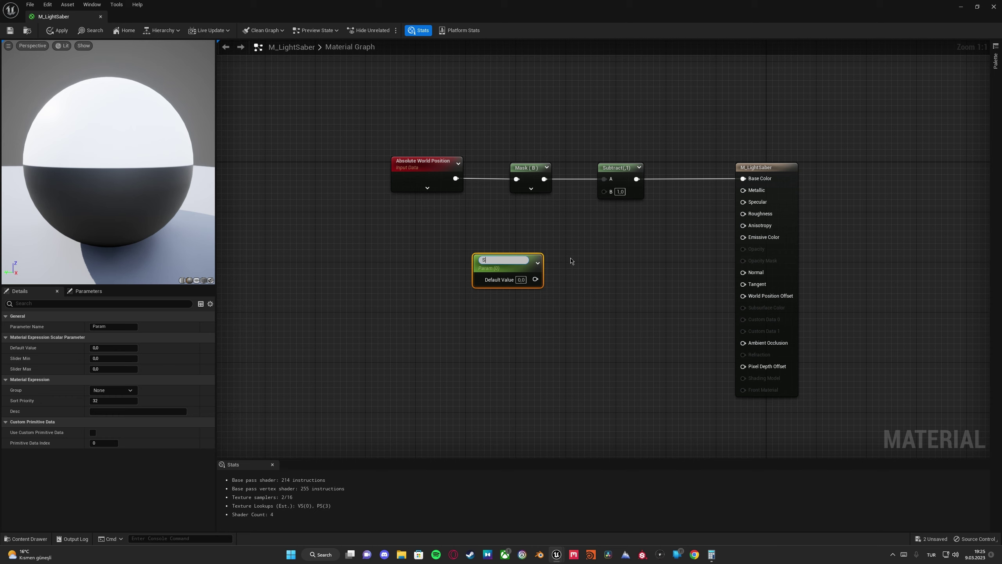
type("Starting")
key("Return")
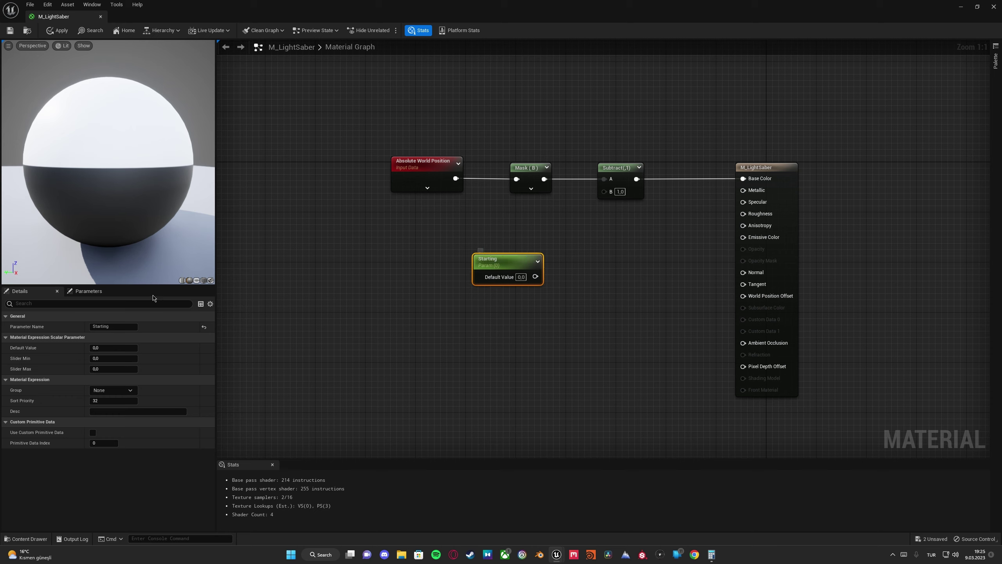
left_click(102, 348)
type("10")
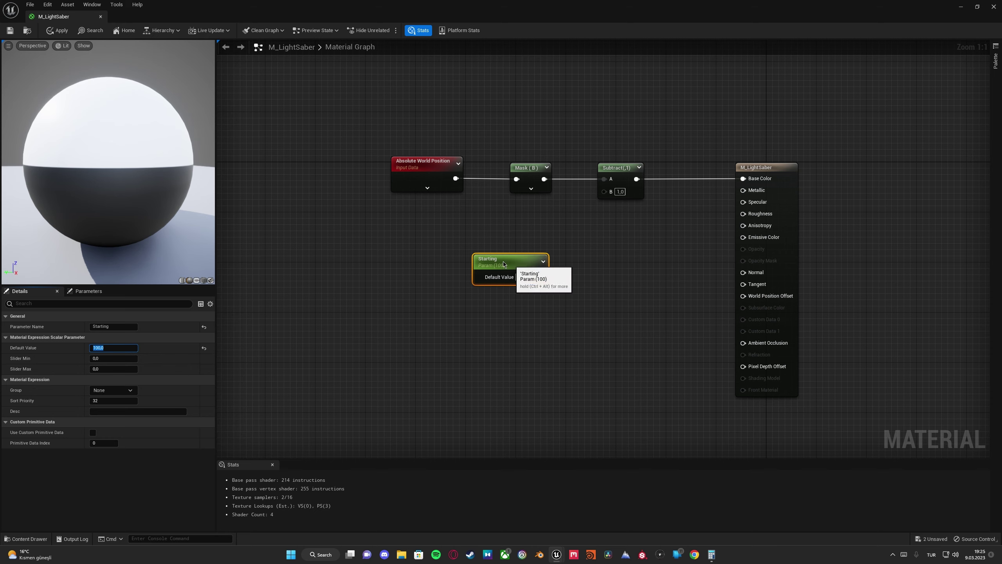
Connect the Starting parameter to the Subtract node's B input and place it just below the Mask node
left_click_drag(541, 277, 516, 273)
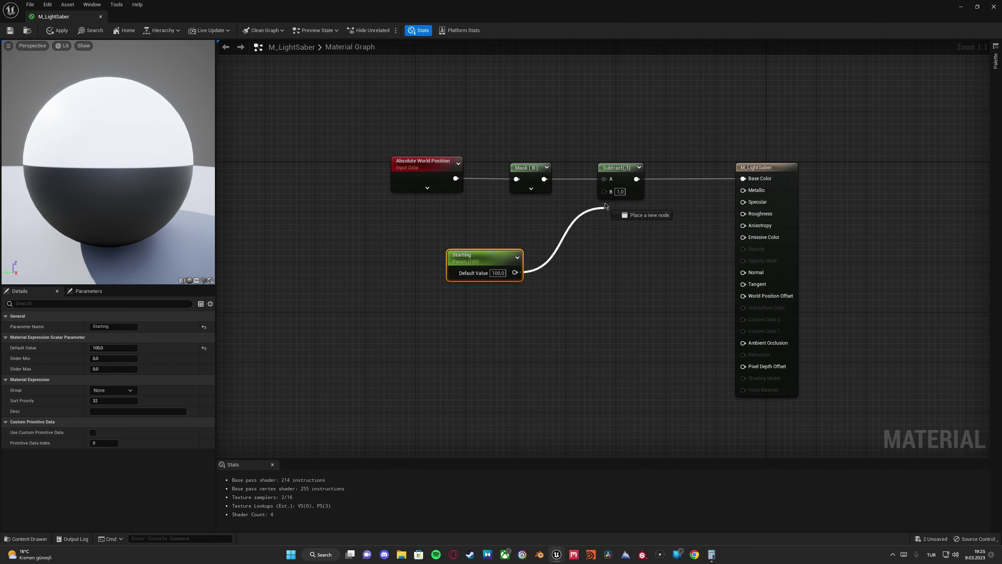
left_click_drag(605, 204, 604, 192)
left_click_drag(492, 253, 543, 236)
mouse_move(612, 263)
right_mouse_down()
mouse_move(604, 299)
mouse_move(597, 256)
right_mouse_up()
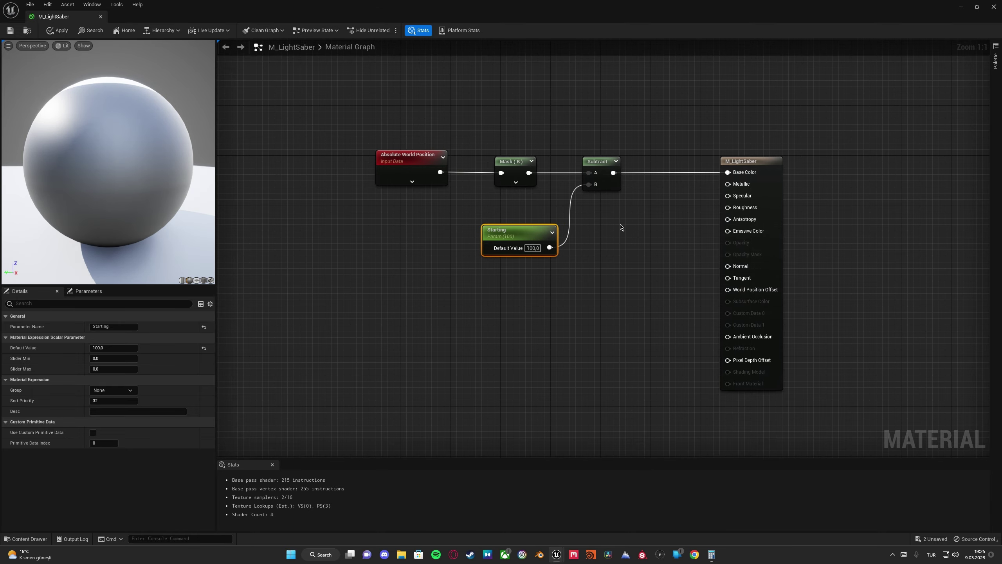
Apply and save the M_LightSaber material, and return to the level to inspect the cube's base
left_click(57, 30)
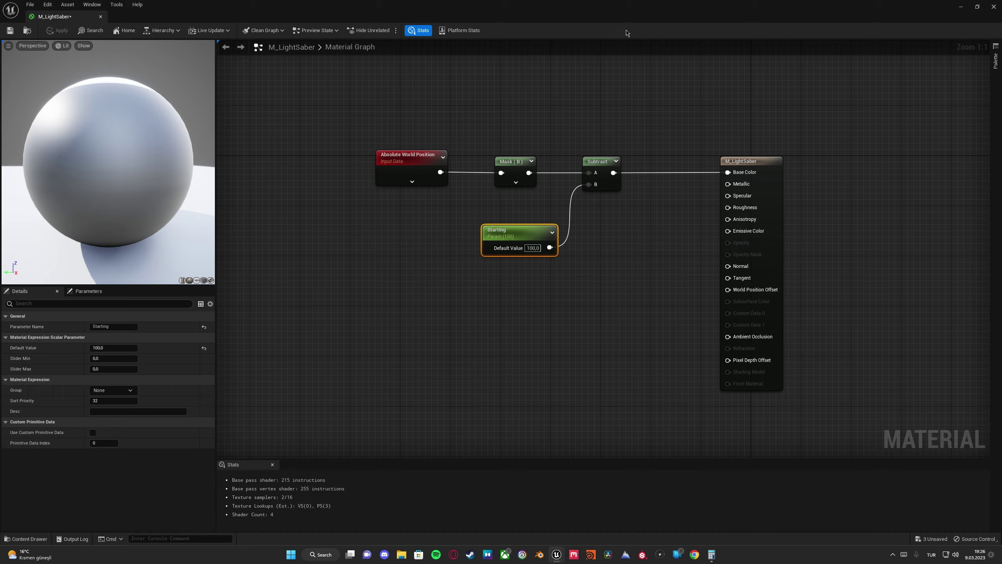
key("ctrl+s")
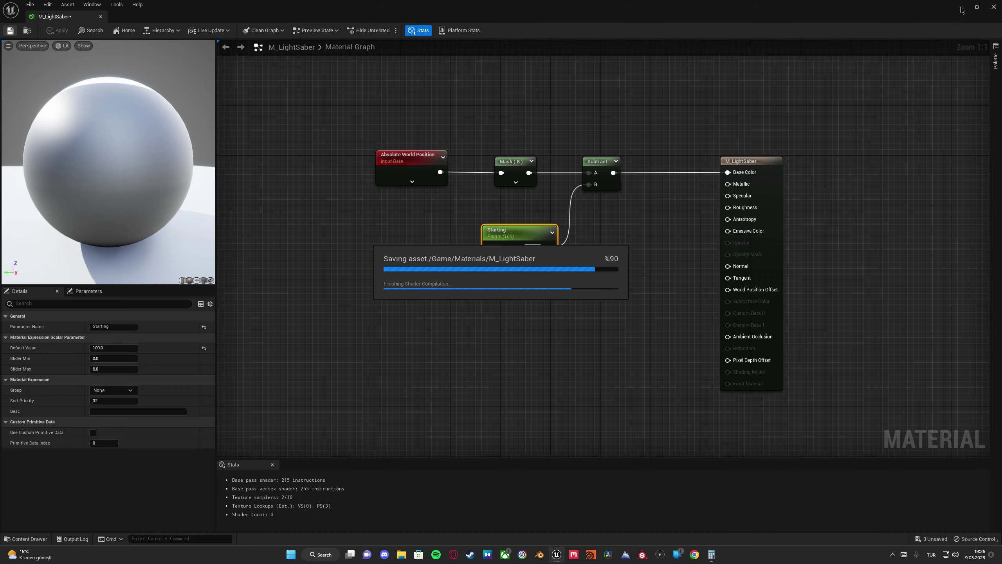
left_click(961, 8)
right_click_drag(596, 196, 604, 293)
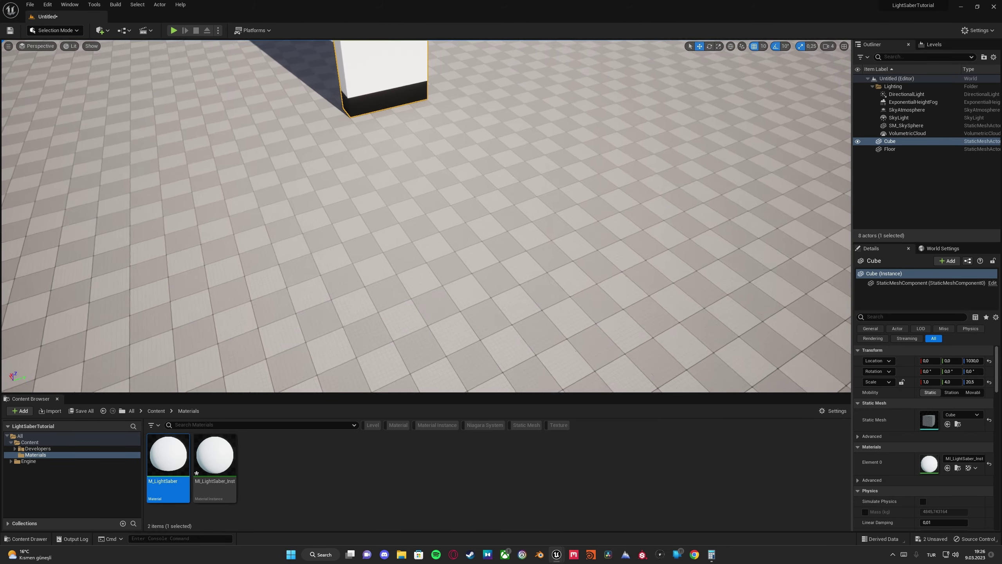
Examine the mask boundary at the cube's base from several angles and distances, and look up along the cube's full height
key("w")
right_click_drag(545, 308, 477, 195)
key("s")
key("w")
key("s")
key("w")
key("s")
key("a")
key("d")
key("w")
key("s")
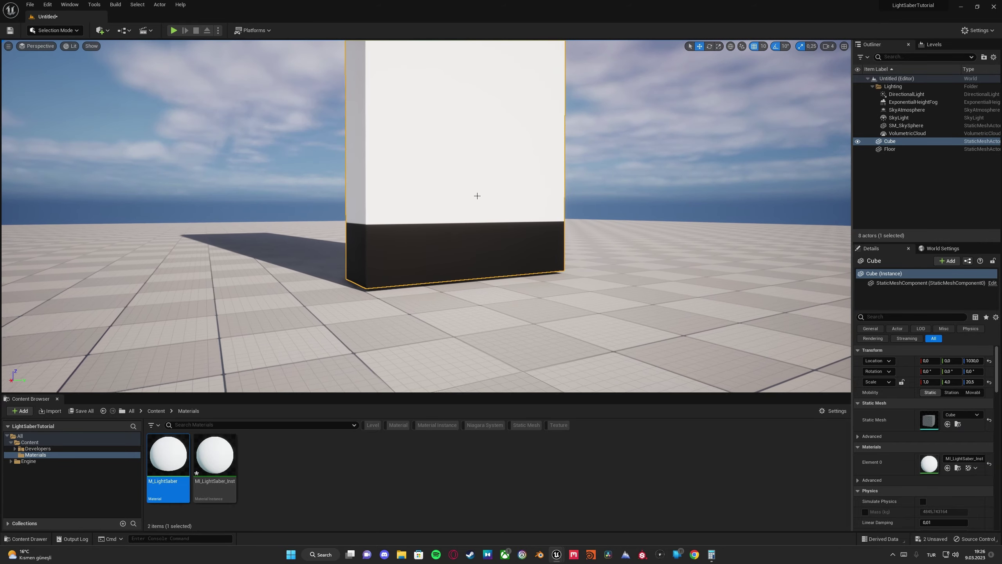
right_click_drag(614, 218, 592, 213)
key("s")
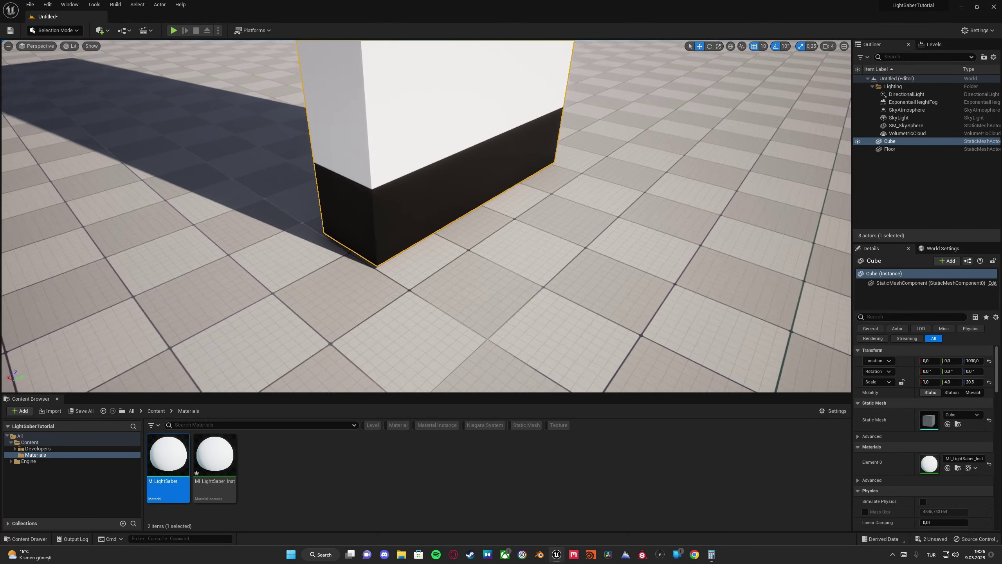
right_click_drag(509, 241, 510, 241)
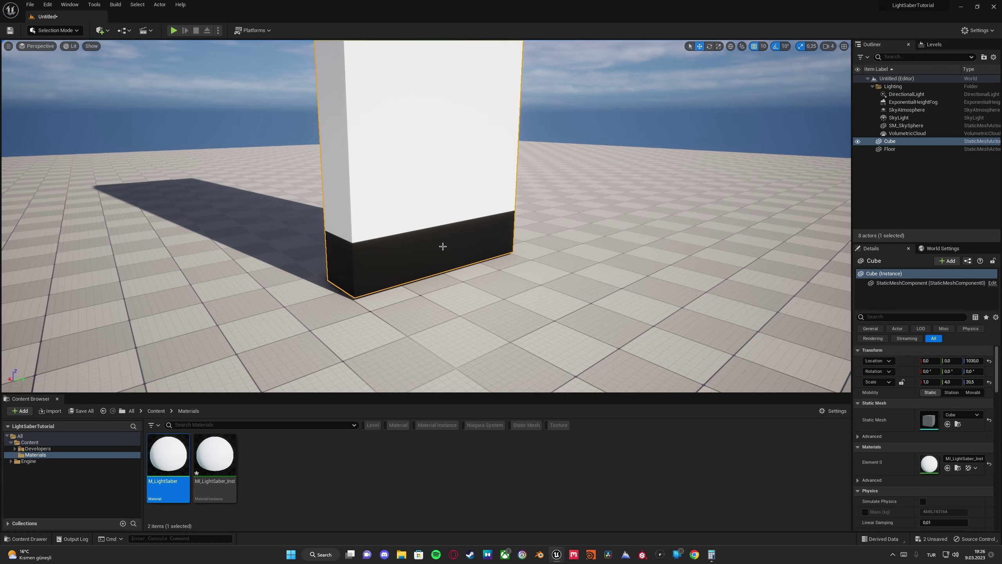
right_click_drag(443, 246, 442, 246)
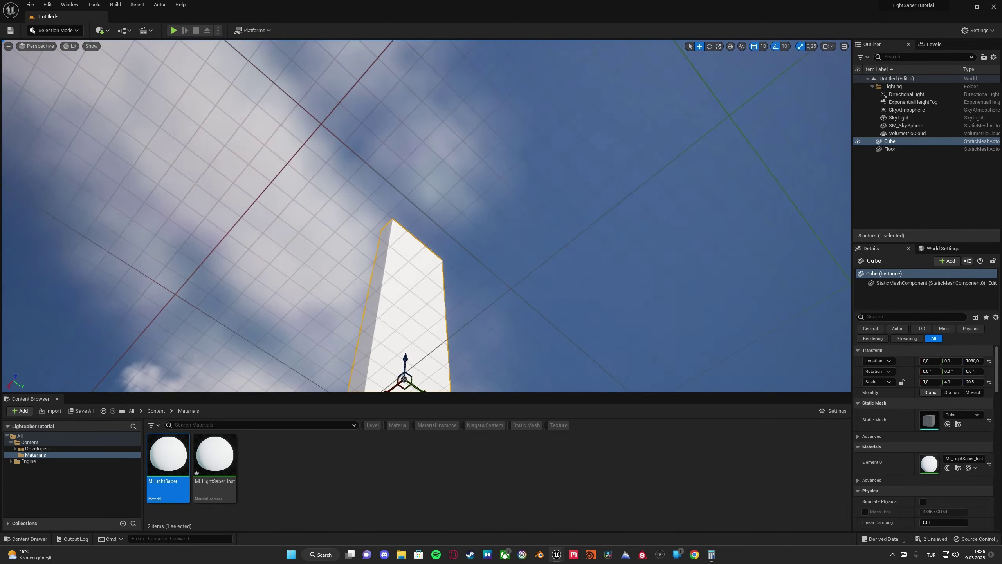
right_click_drag(38, 69, 38, 68)
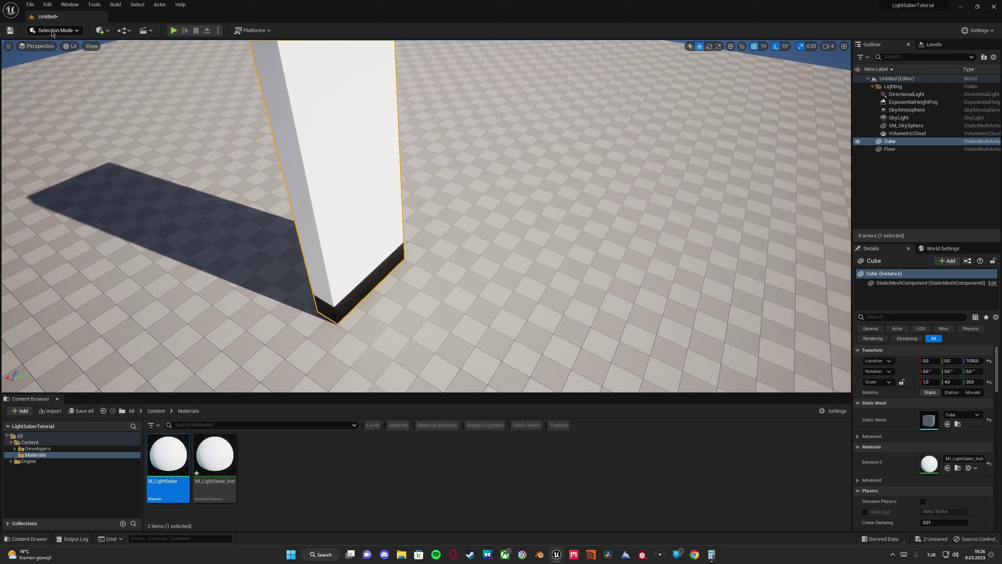
Place a plane on the floor beside the cube, set its Z location to 100, and compare its height with the mask boundary
left_click(102, 30)
mouse_move(121, 112)
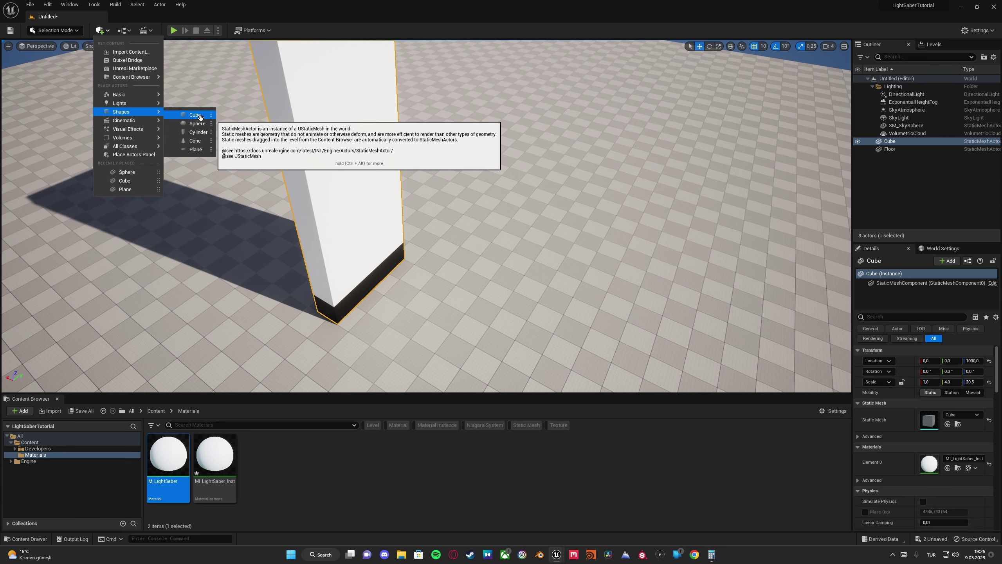
left_click_drag(200, 117, 469, 323)
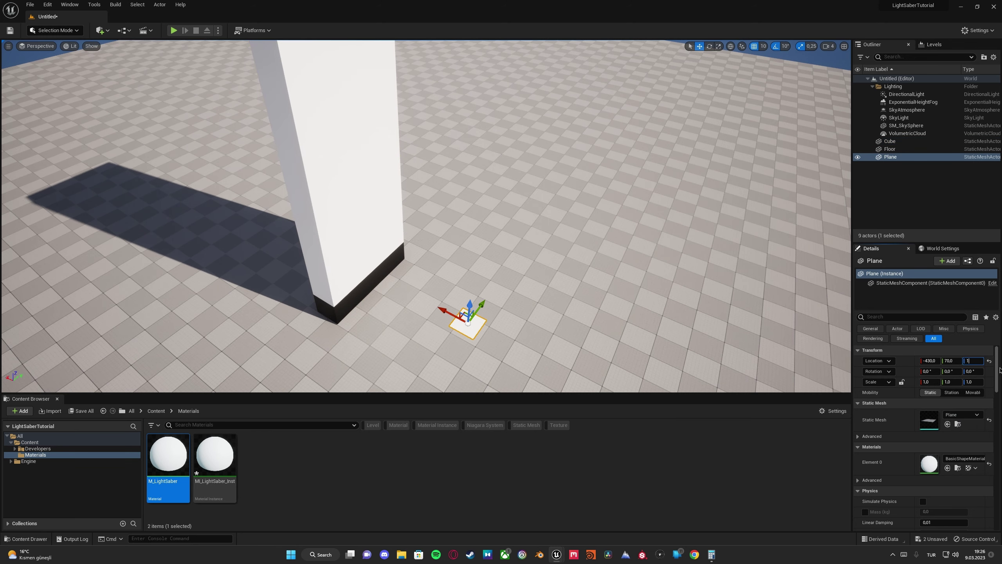
key("Return")
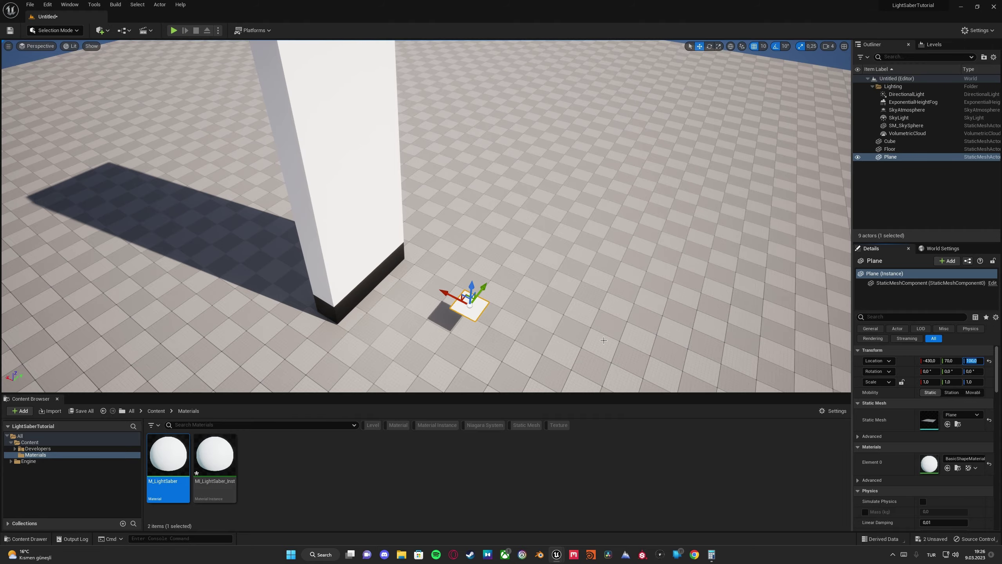
right_click_drag(527, 283, 505, 235)
right_click_drag(414, 267, 390, 246)
right_click_drag(426, 216, 498, 277)
right_click_drag(452, 241, 450, 238)
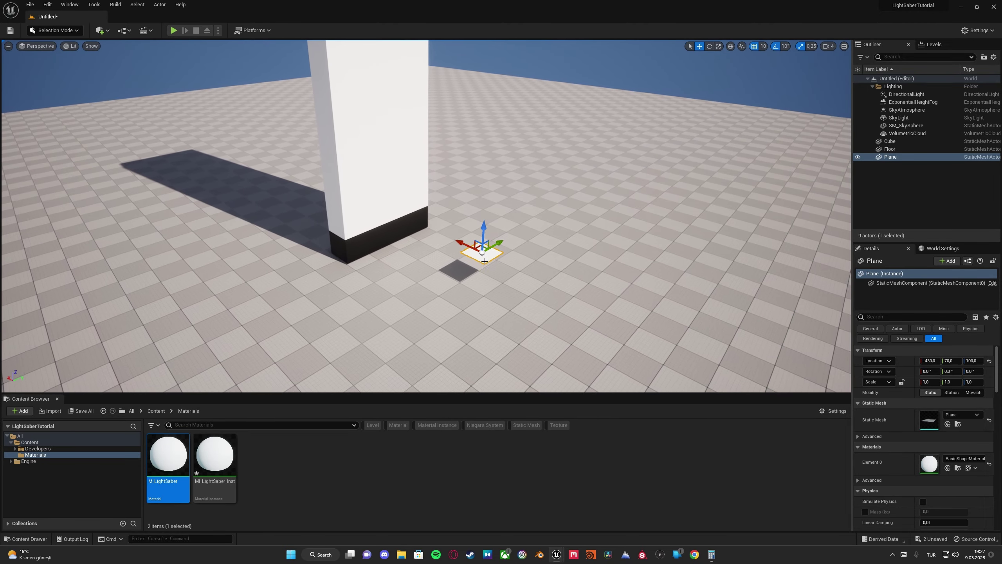
Open MI_LightSaber_Inst in a smaller floating window beside the cube and enable its Starting parameter override
double_click(215, 466)
left_click_drag(147, 15, 563, 135)
left_click(961, 8)
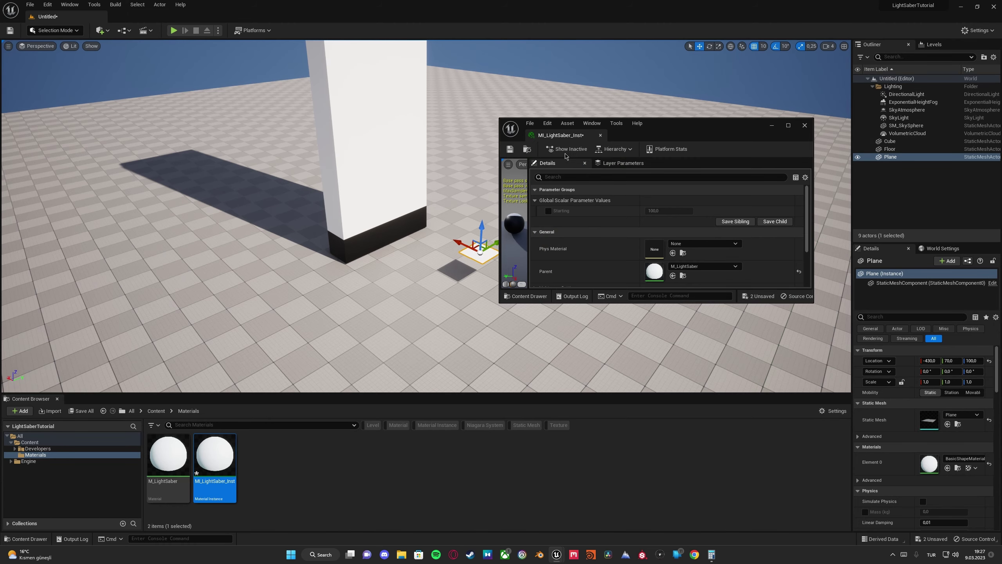
left_click_drag(611, 303, 718, 399)
left_click(651, 209)
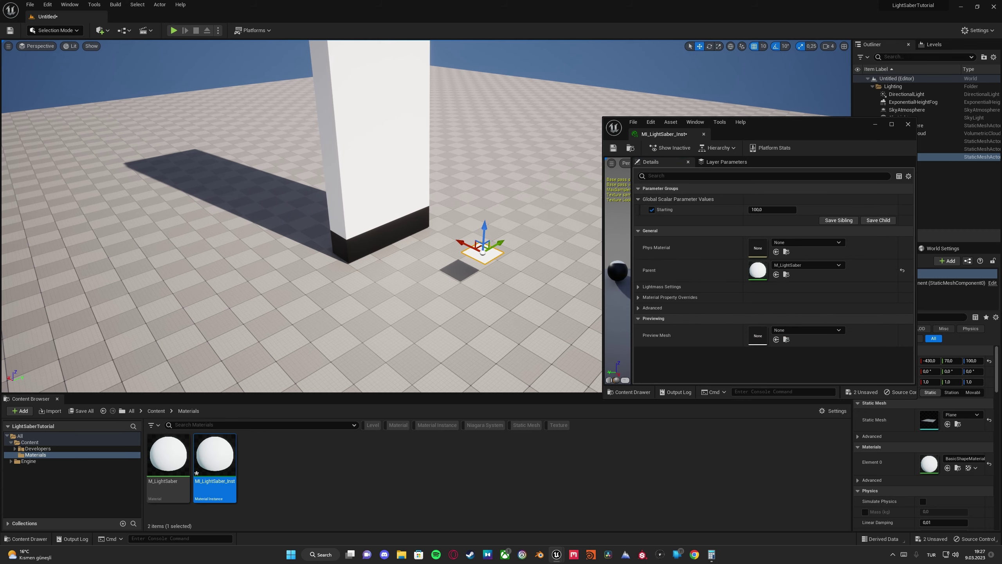
left_click(598, 215)
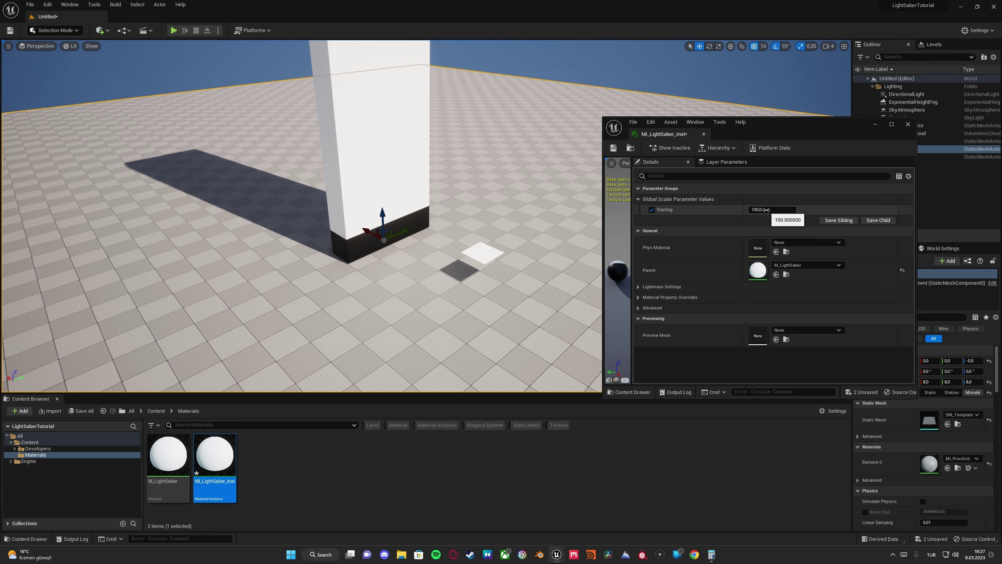
Raise the Starting value in MI_LightSaber_Inst to about 1221 while watching the cube, and minimize the instance editor
left_click_drag(765, 209, 766, 209)
key("w")
right_click_drag(493, 253, 493, 253)
right_click_drag(488, 205, 488, 205)
key("s")
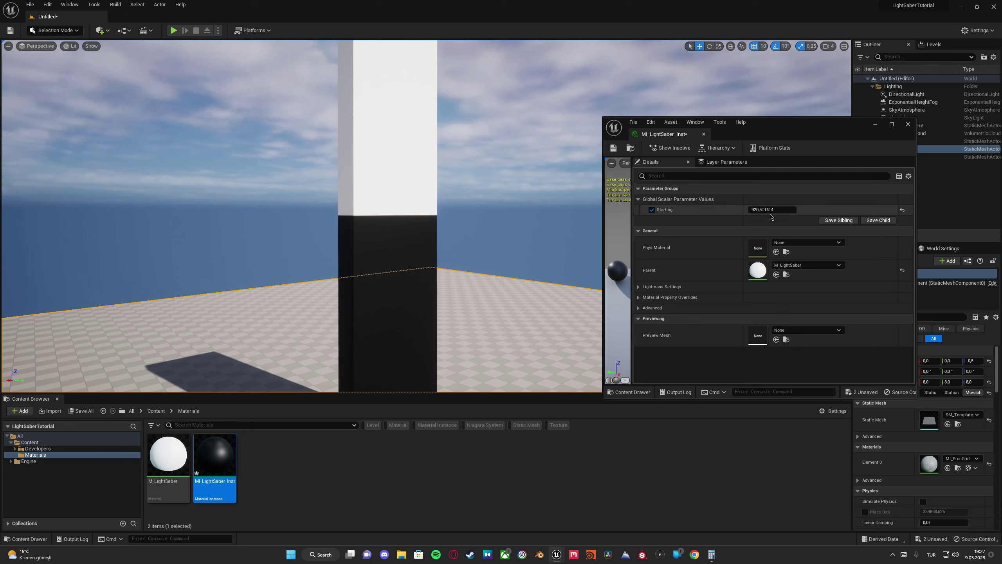
left_click_drag(772, 210, 771, 209)
key("s")
mouse_move(489, 222)
right_mouse_down()
mouse_move(478, 269)
mouse_move(483, 224)
right_mouse_up()
key("s")
left_click(875, 124)
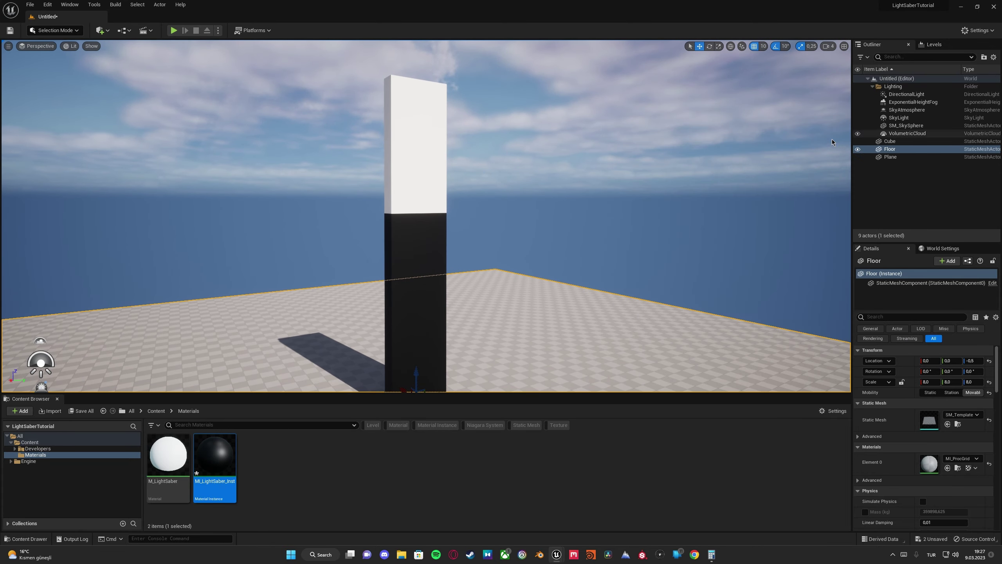
Stretch the cube vertically to a Z scale of 41.25 and raise it to a Z location of 2060
right_click_drag(592, 190, 592, 182)
key("w")
left_click(449, 197)
right_click_drag(453, 196, 442, 233)
key("s")
key("r")
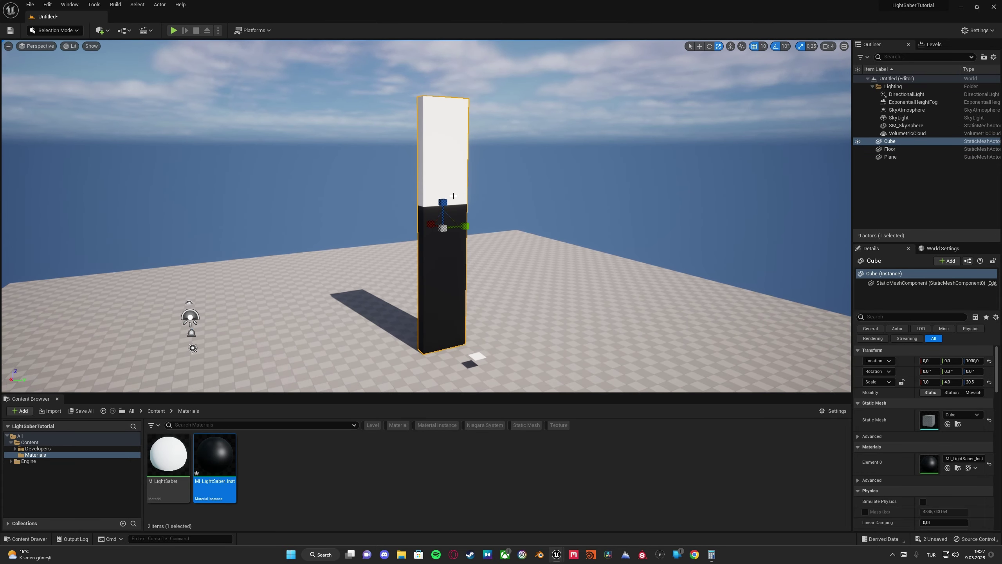
left_click_drag(442, 202, 442, 188)
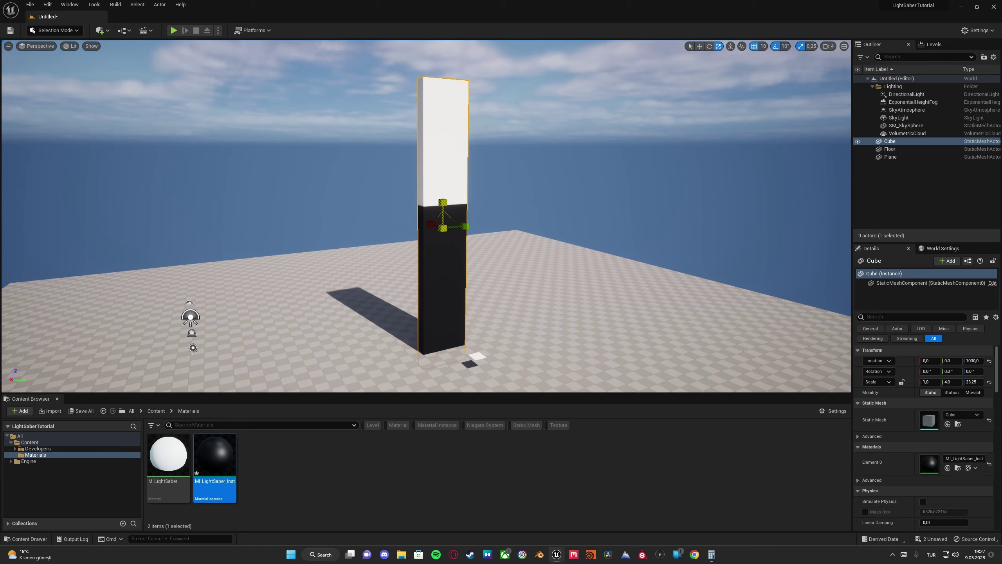
key("w")
mouse_move(443, 189)
right_mouse_down()
mouse_move(446, 237)
mouse_move(446, 209)
right_mouse_up()
Open the M_LightSaber graph and spread the mask nodes away from the result node to make room between Subtract and Base Color
double_click(169, 460)
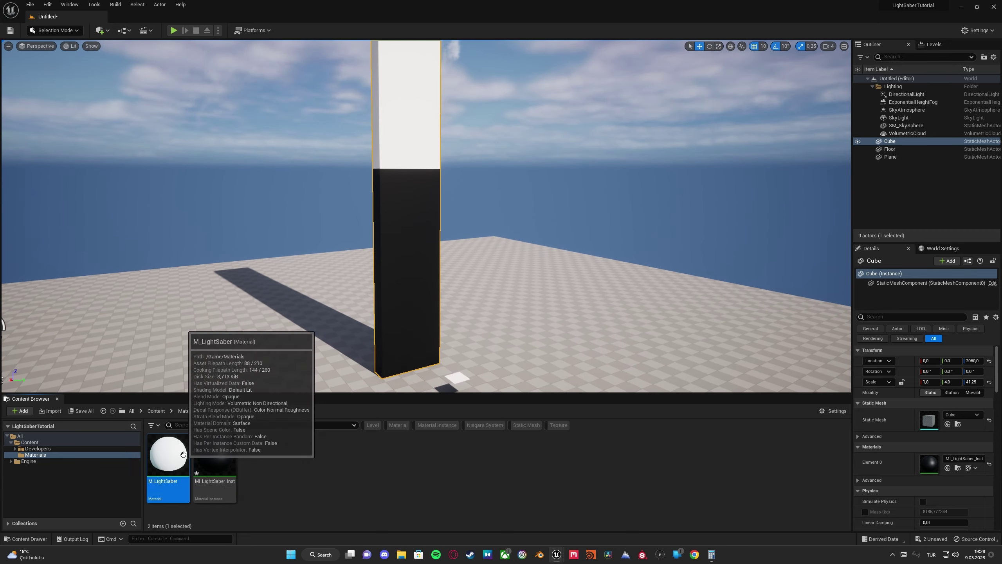
scroll(465, 143, "down", 3)
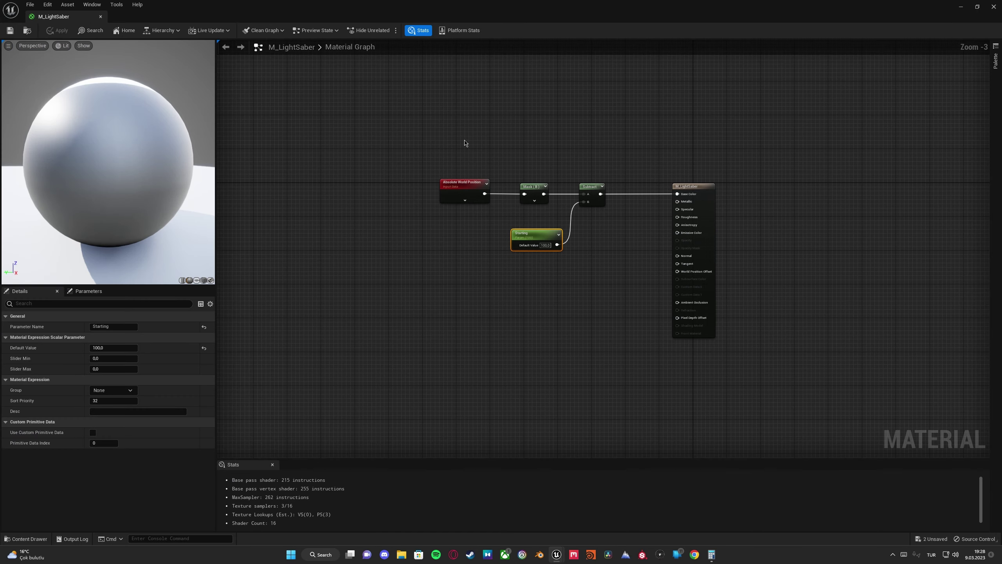
left_click_drag(464, 141, 592, 245)
left_click_drag(584, 186, 444, 182)
left_click_drag(604, 143, 759, 358)
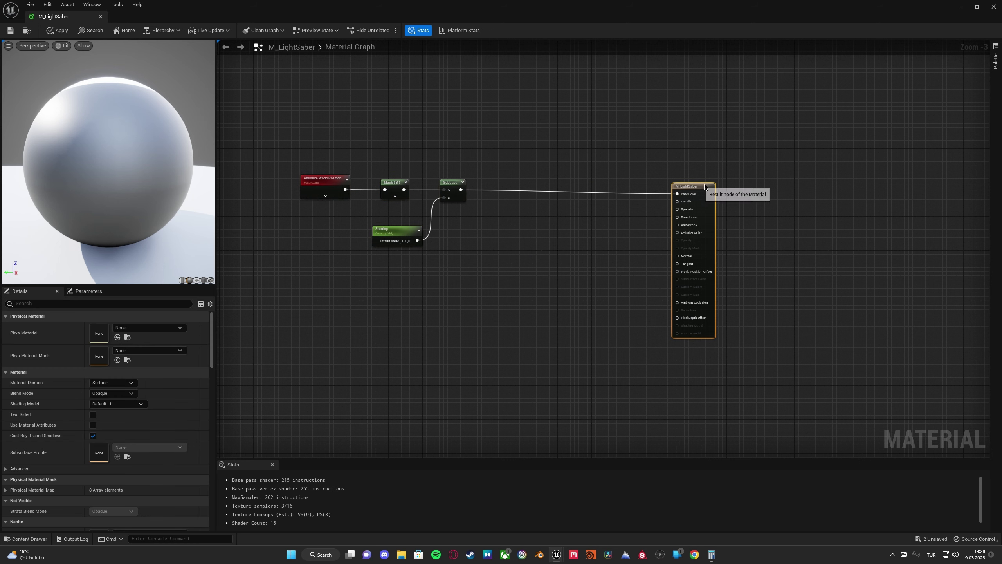
left_click_drag(697, 184, 713, 181)
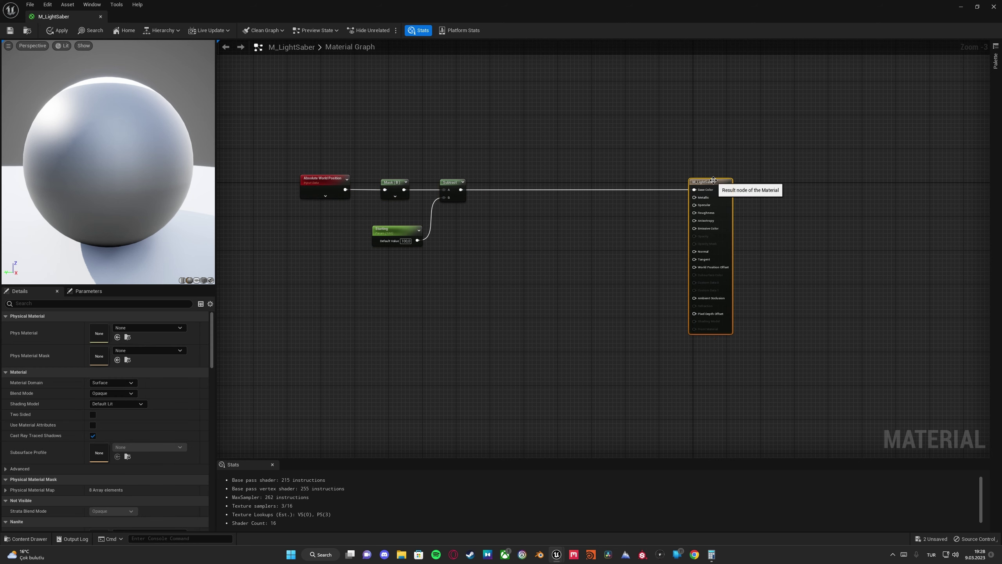
right_click(493, 249)
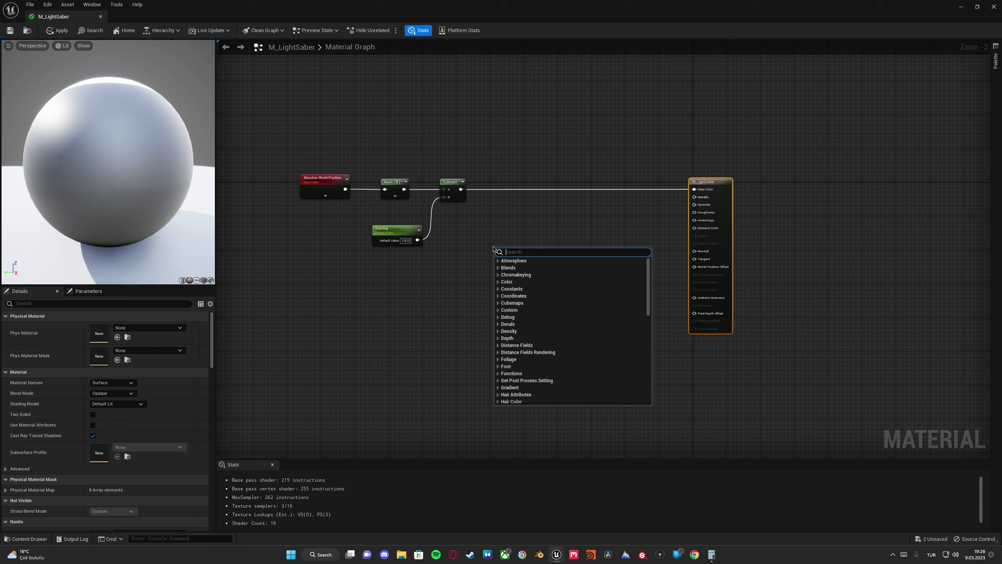
left_click(510, 228)
left_click_drag(415, 149, 545, 277)
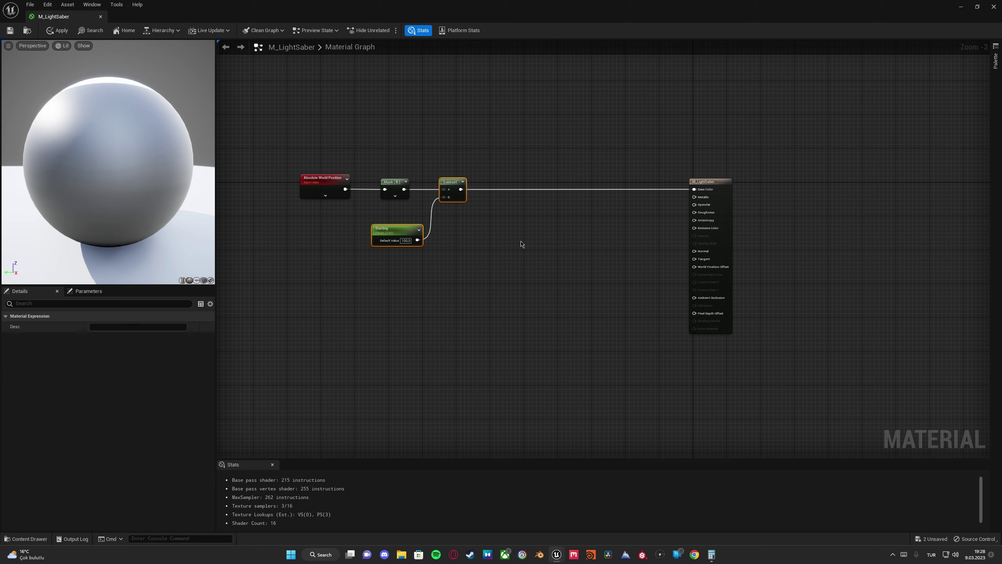
Add a Divide node after Subtract, feed the Subtract output into its A input, and connect its result to Base Color
right_click(503, 230)
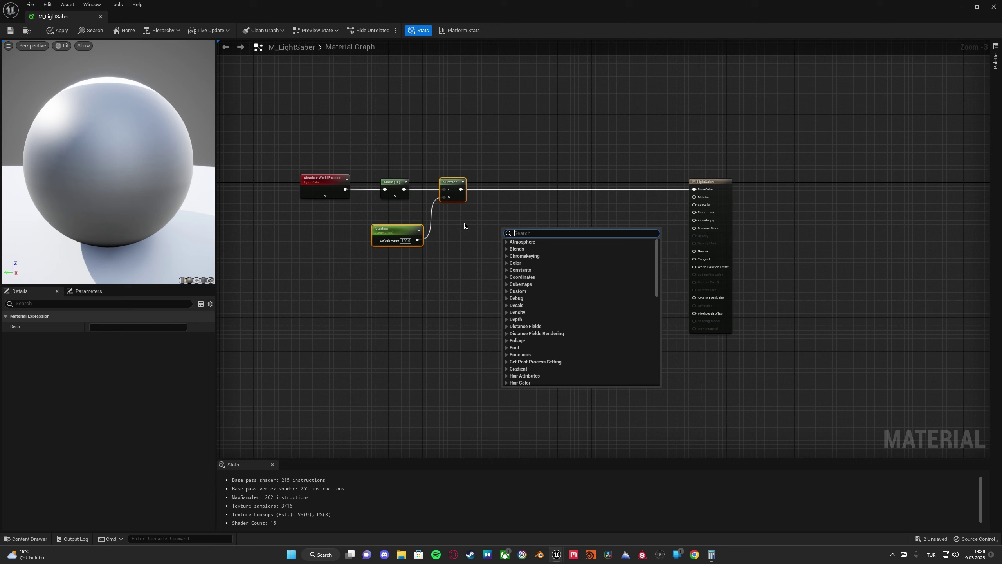
type("divi")
left_click(517, 250)
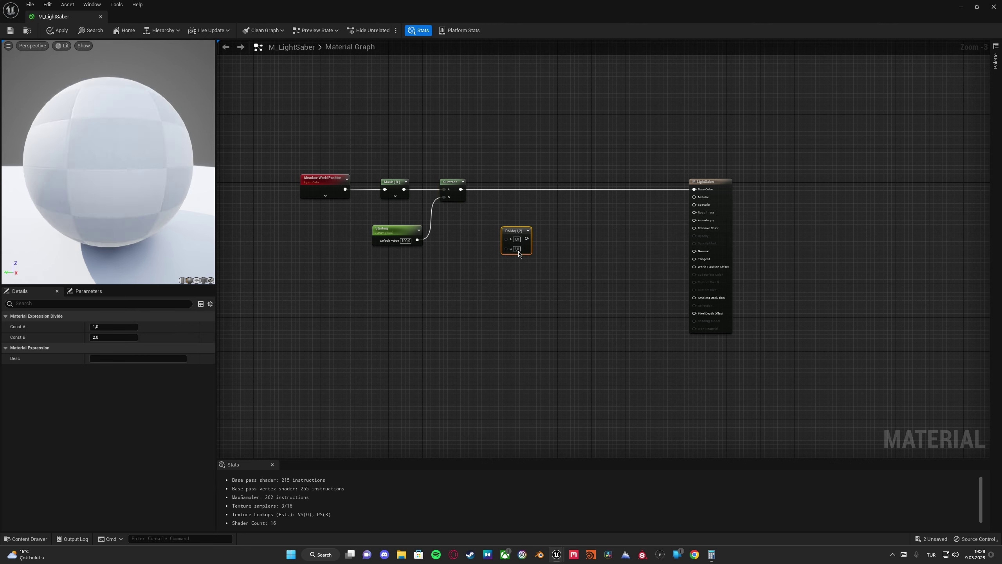
left_click_drag(513, 233, 508, 188)
scroll(518, 251, "up", 2)
scroll(517, 252, "up", 1)
right_click_drag(506, 247, 574, 257)
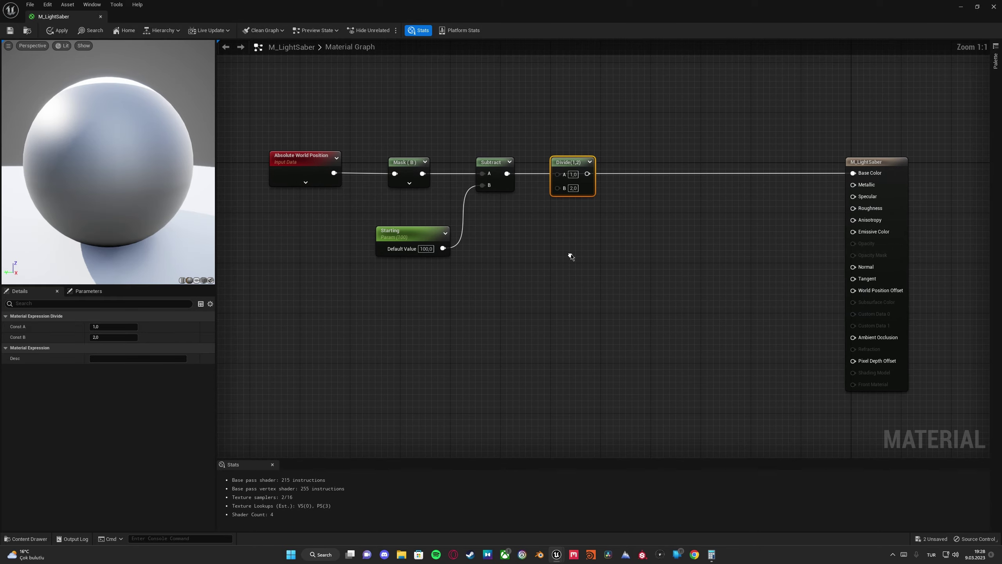
left_click_drag(507, 173, 591, 191)
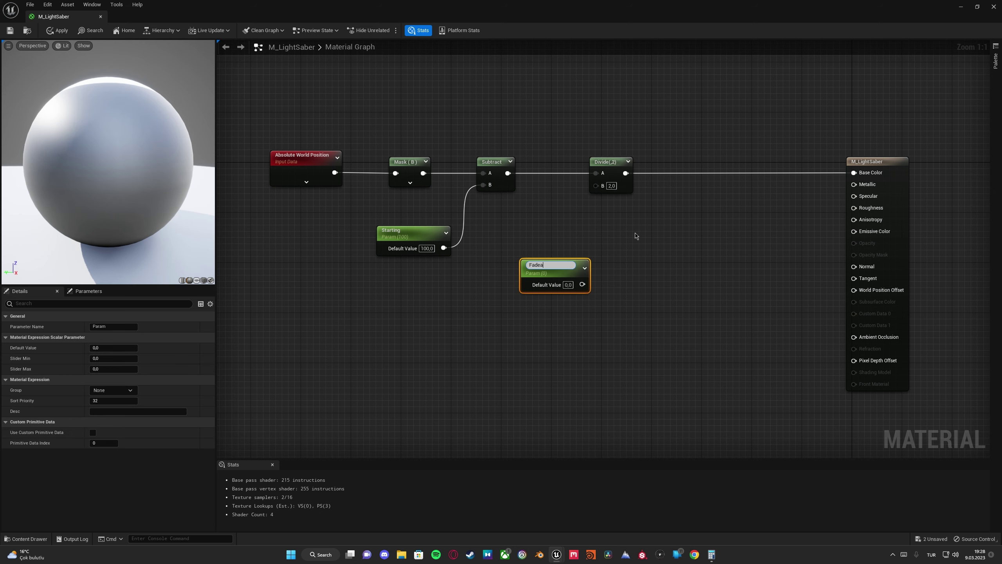
Name the new scalar parameter Fadeaffect, connect it to the Divide node's B input, and place it just below the node
type("ffect")
key("Return")
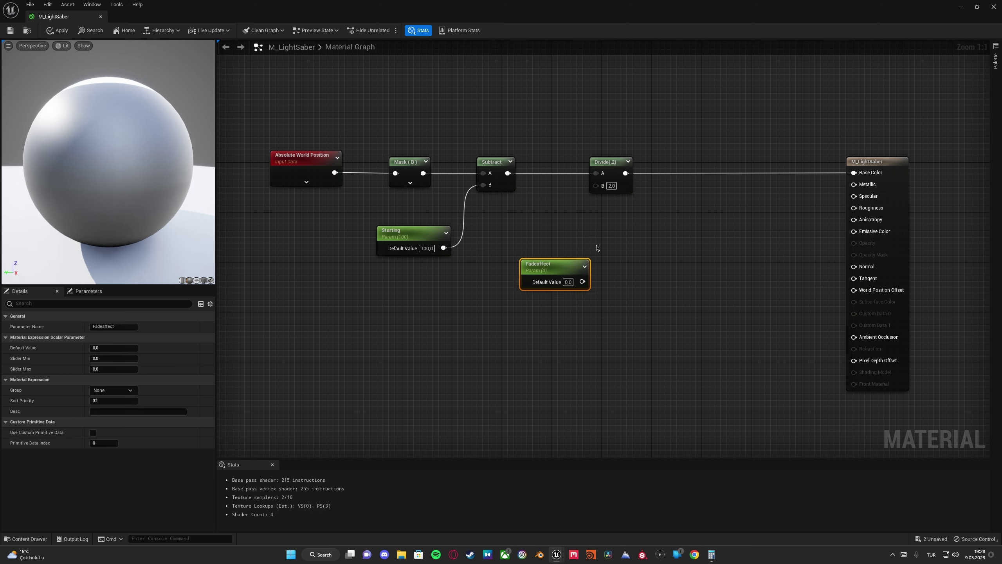
left_click_drag(560, 266, 595, 184)
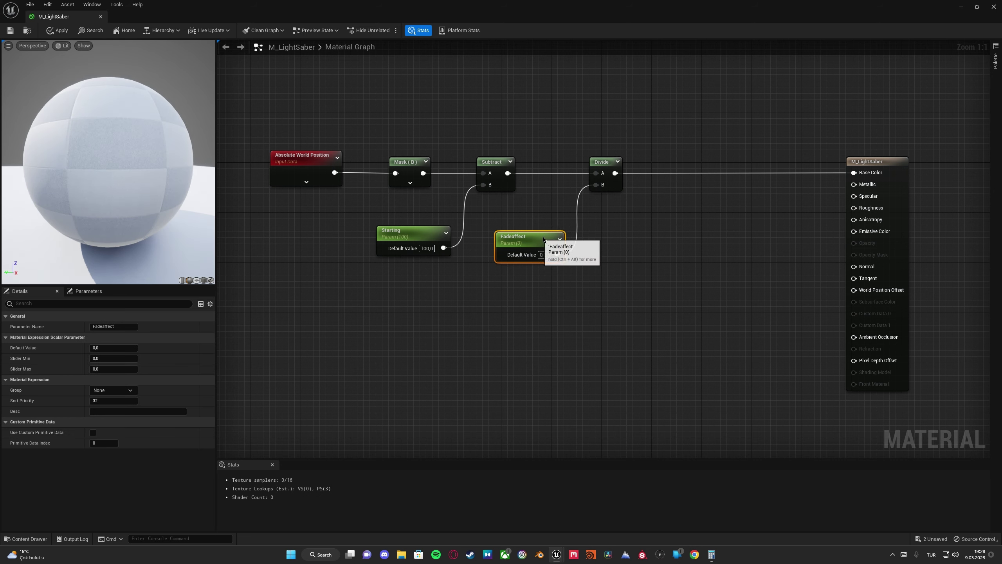
left_click_drag(544, 237, 556, 239)
Set the Fadeaffect parameter's default value to 100 and apply the material, returning to the level
left_click(256, 356)
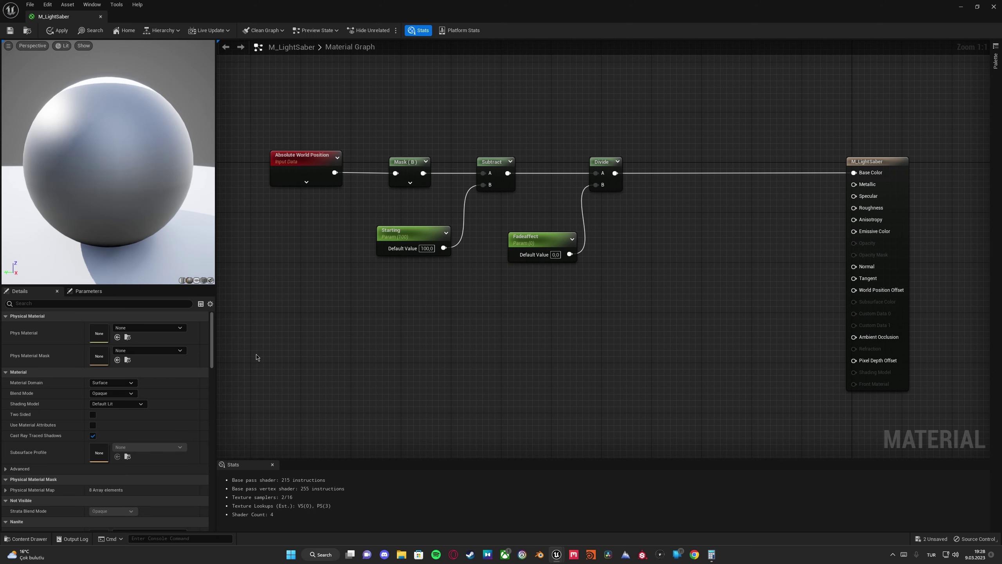
left_click(520, 246)
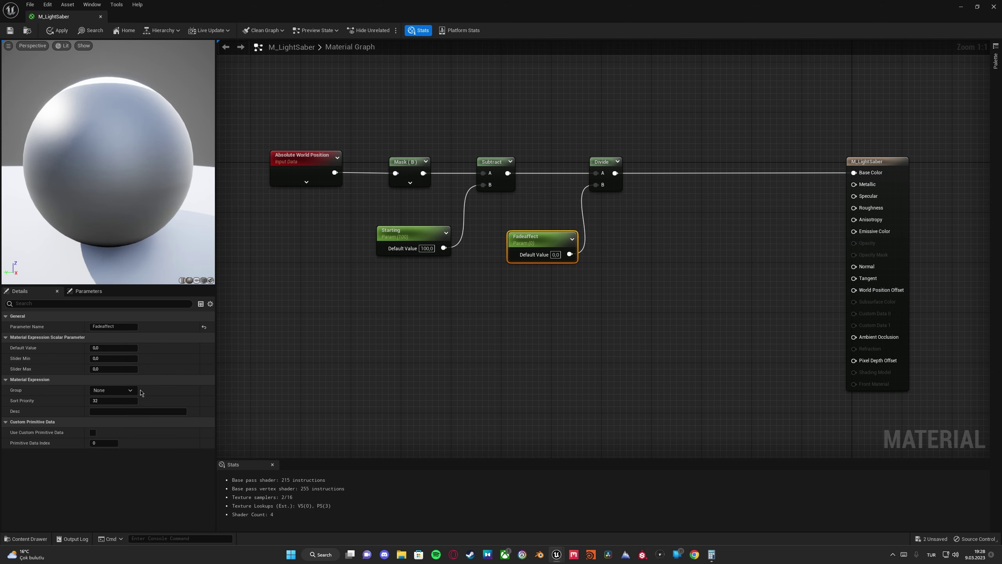
left_click(108, 349)
type("100")
key("Return")
left_click(58, 31)
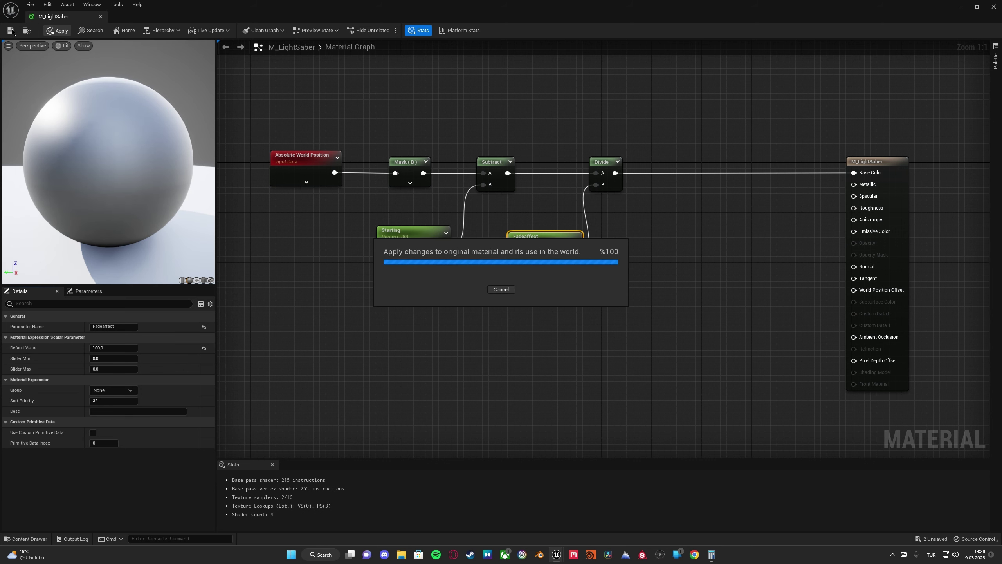
left_click(961, 7)
Enable the Fadeaffect override in MI_LightSaber_Inst and raise its value to about 423 while watching the fade on the cube
right_click_drag(513, 222, 505, 166)
key("w")
key("w")
key("s")
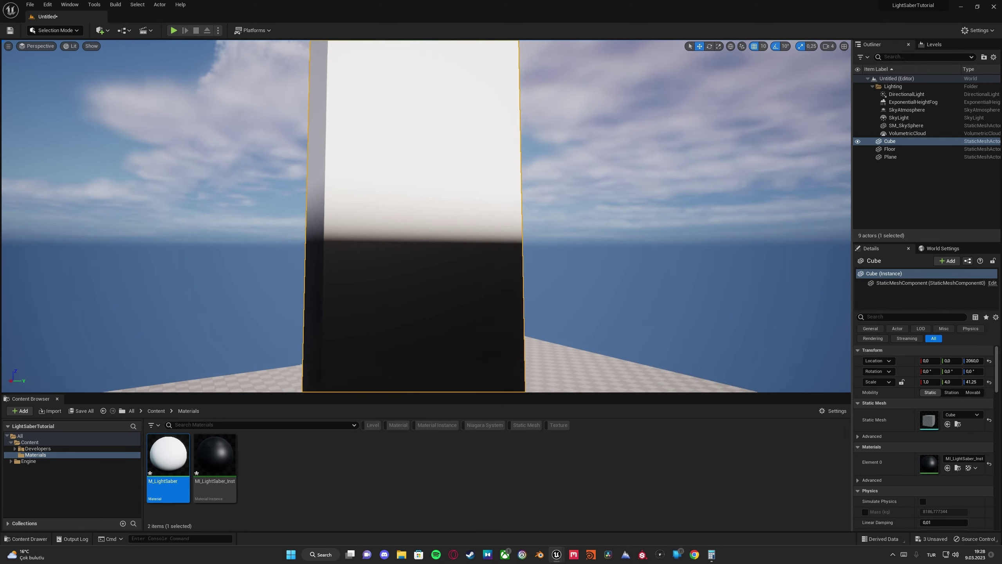
right_click_drag(418, 215, 436, 257)
double_click(215, 454)
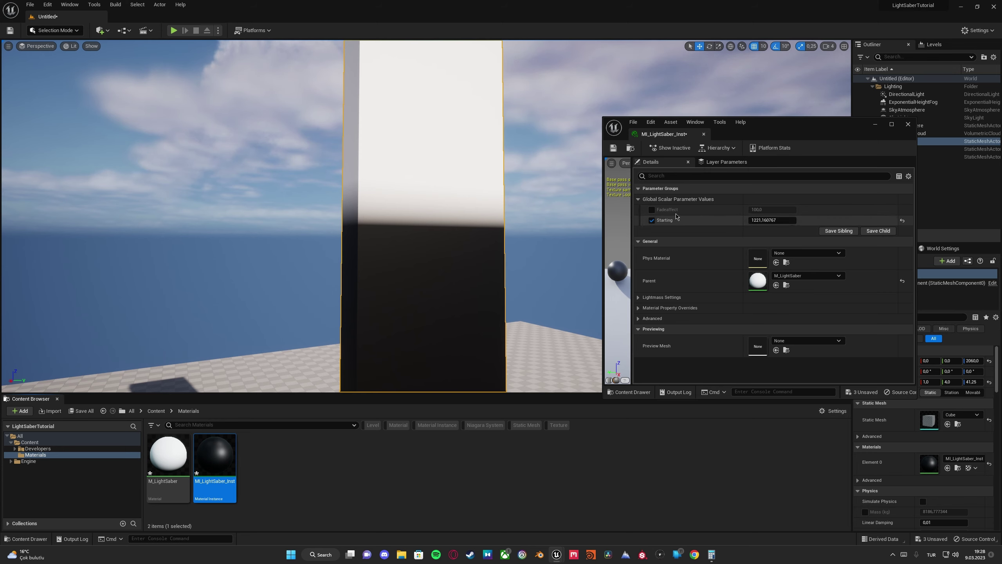
left_click(652, 210)
left_click_drag(760, 210, 816, 210)
key("s")
mouse_move(521, 190)
right_mouse_down()
mouse_move(521, 213)
mouse_move(521, 189)
right_mouse_up()
mouse_move(768, 210)
left_mouse_down()
mouse_move(809, 209)
mouse_move(766, 210)
mouse_move(785, 210)
left_mouse_up()
key("s")
mouse_move(521, 190)
right_mouse_down()
mouse_move(513, 221)
mouse_move(521, 194)
right_mouse_up()
mouse_move(770, 210)
left_mouse_down()
mouse_move(801, 210)
mouse_move(782, 209)
left_mouse_up()
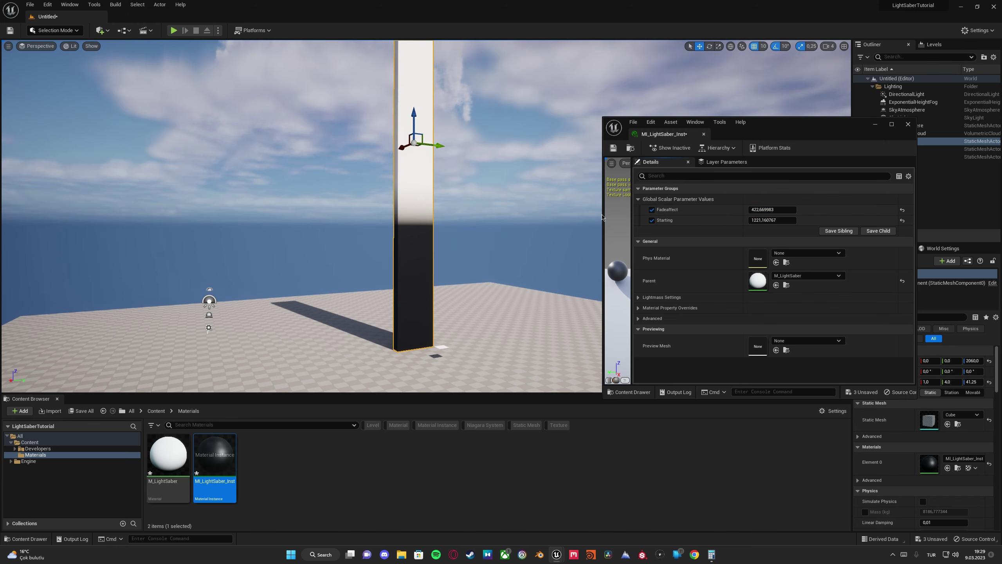
Return to the level and examine the cube's base next to the plane on the floor
key("w")
right_click_drag(521, 189, 521, 221)
key("w")
key("s")
mouse_move(469, 241)
right_mouse_down()
mouse_move(462, 247)
mouse_move(501, 237)
mouse_move(486, 236)
right_mouse_up()
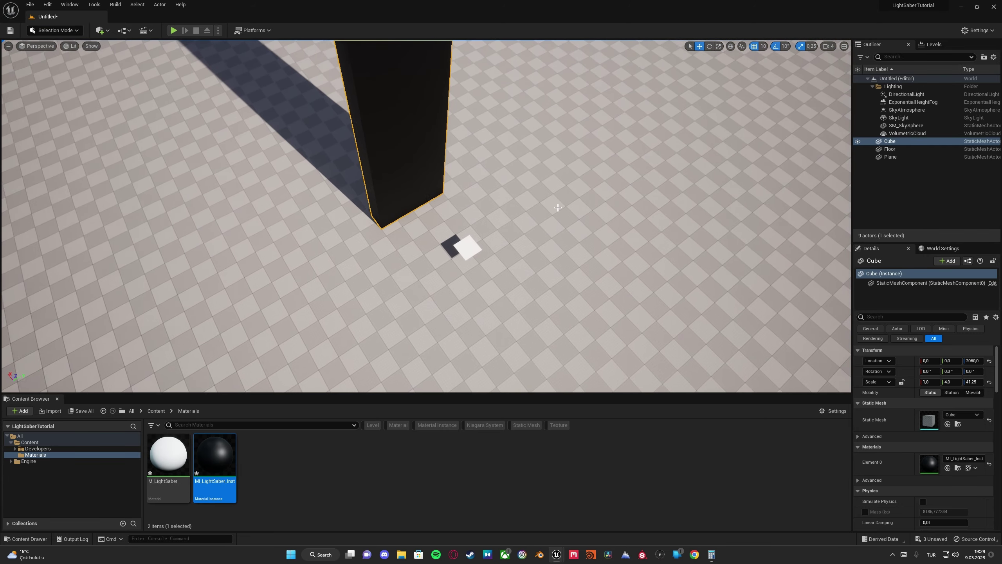
Select the plane on the floor and raise it to a Z location of 1230, beside the cube's fade area
left_click(469, 247)
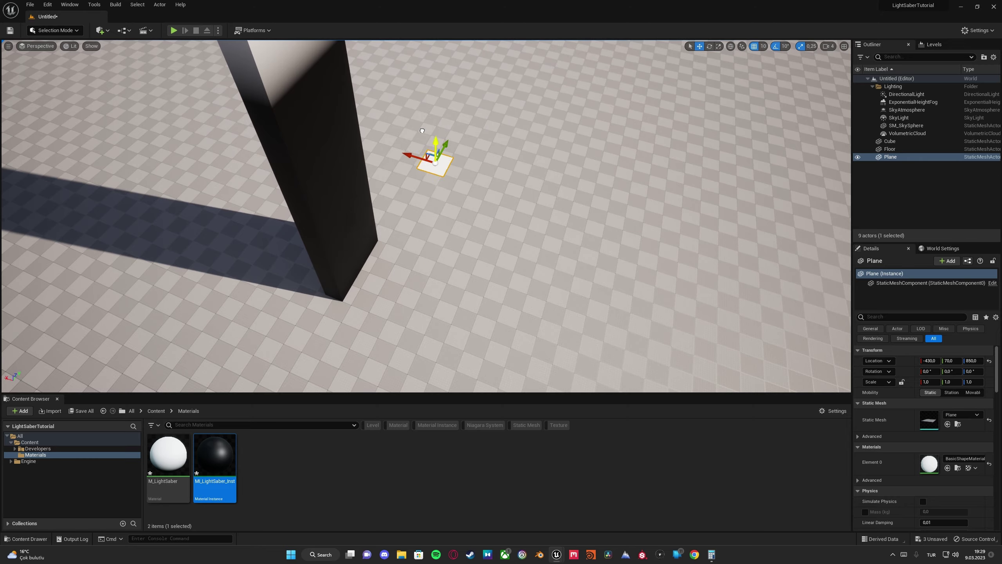
left_click_drag(422, 130, 422, 76)
right_click_drag(422, 75, 399, 24)
left_click_drag(492, 268, 492, 259)
key("d")
mouse_move(493, 259)
right_mouse_down()
mouse_move(427, 262)
mouse_move(473, 225)
mouse_move(497, 221)
mouse_move(499, 263)
right_mouse_up()
key("a")
Scale the plane to 7.75 in X and -0.25 in Y, forming a thin strip that reaches the cube's face
key("r")
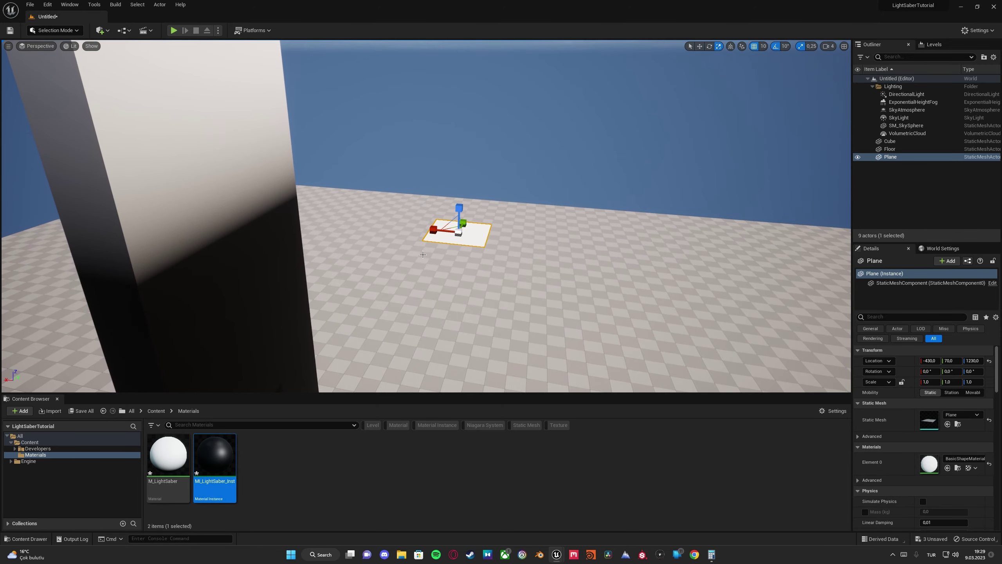
left_click_drag(433, 230, 347, 225)
key("w")
key("d")
mouse_move(348, 226)
right_mouse_down()
mouse_move(253, 229)
mouse_move(344, 216)
right_mouse_up()
key("a")
left_click_drag(512, 194, 512, 195)
key("w")
right_click_drag(512, 194, 509, 225)
key("d")
key("a")
key("s")
key("w")
key("r")
left_click_drag(568, 271, 550, 269)
right_click_drag(550, 269, 513, 255)
key("w")
key("s")
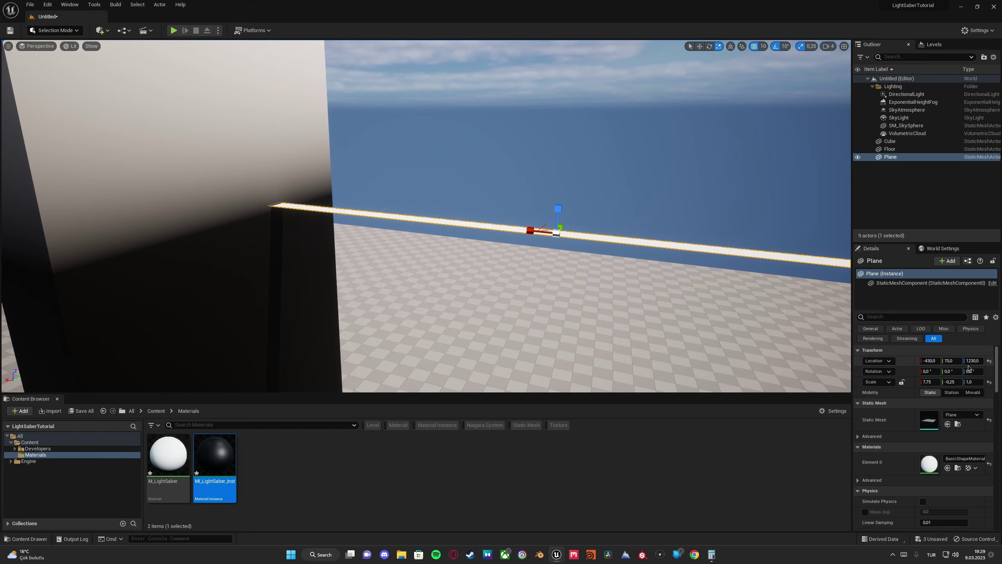
right_click_drag(539, 252, 490, 241)
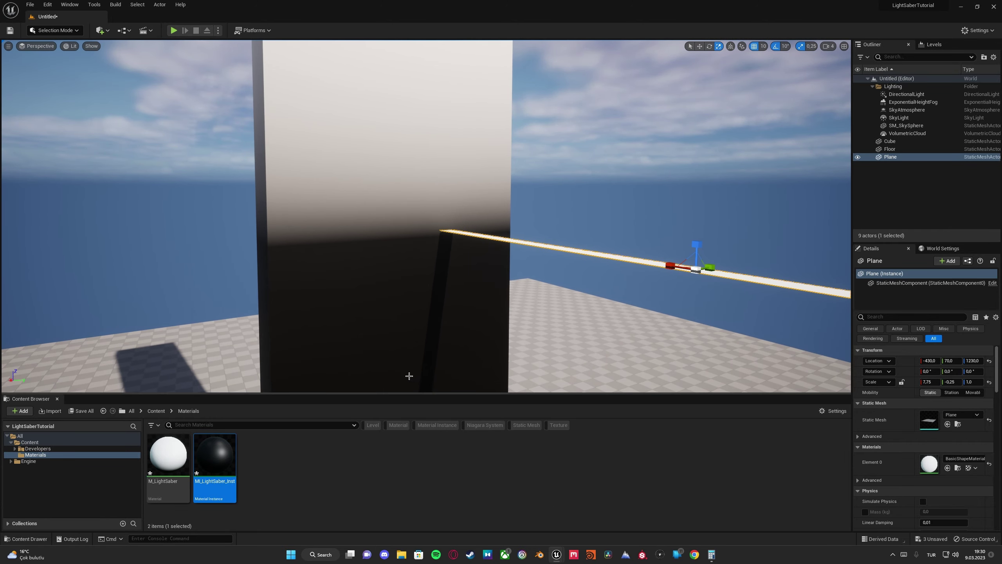
Review the Absolute World Position, Mask, Subtract and Starting nodes in the M_LightSaber graph, returning to the level
left_click(558, 555)
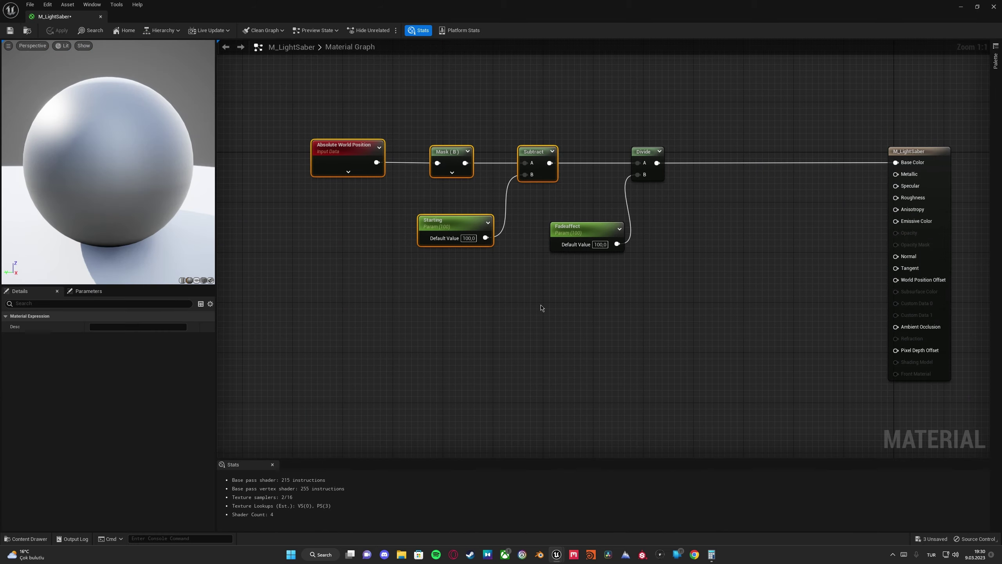
right_click(520, 284)
left_click(426, 292)
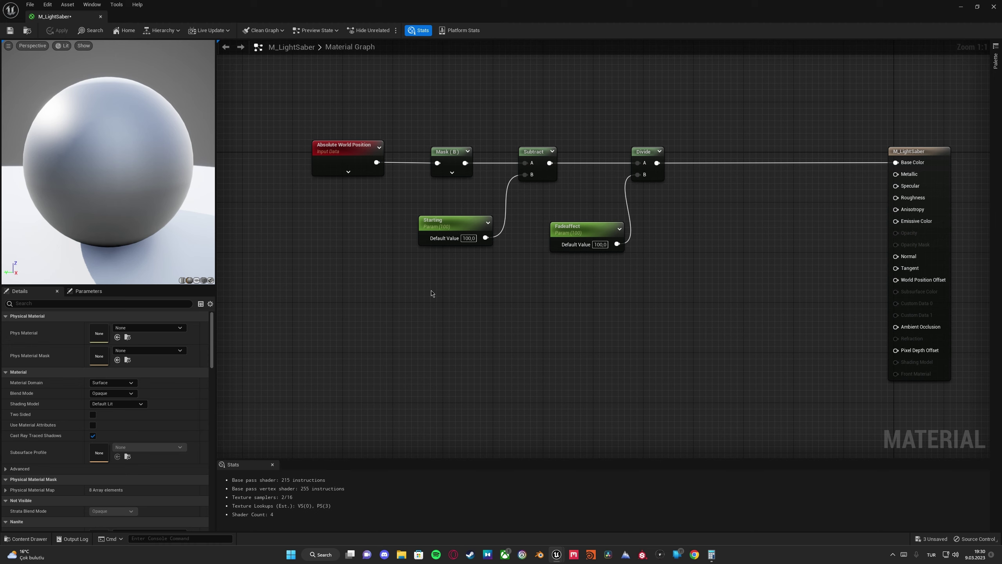
left_click_drag(315, 90, 545, 296)
left_click(514, 297)
left_click(959, 7)
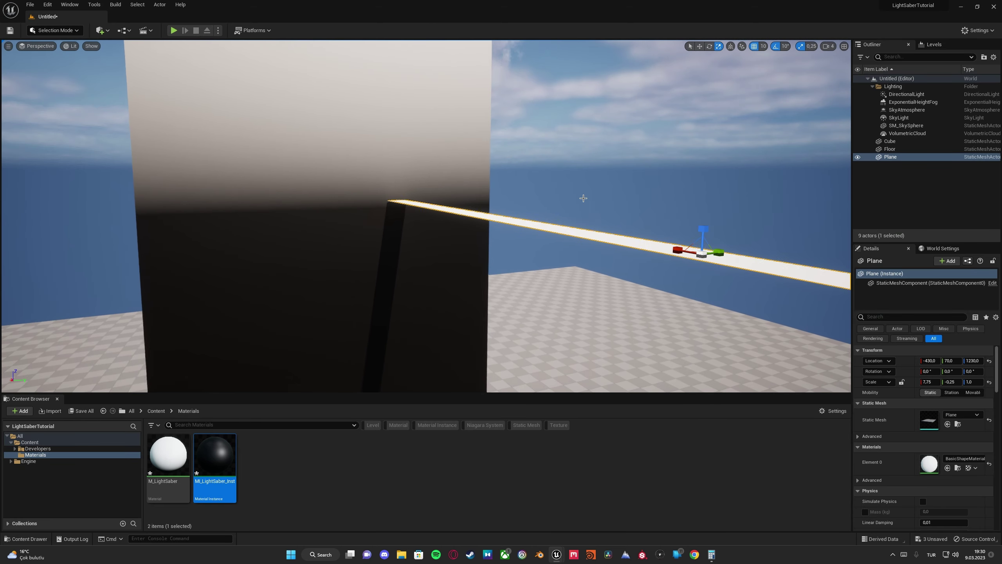
Switch to Calculator and subtract the default Starting value of 100 from the plane's height of 1230
left_click(712, 556)
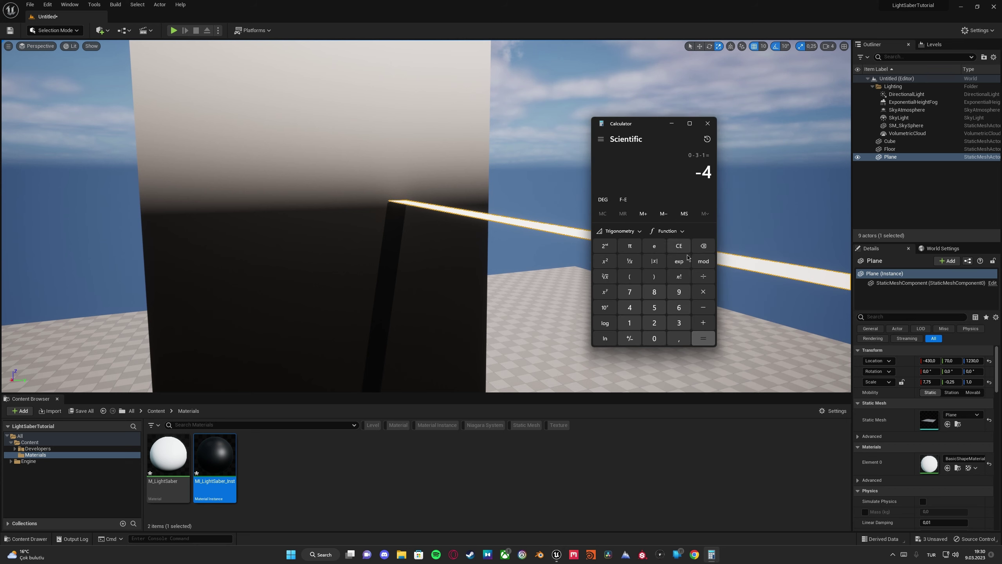
left_click(630, 323)
type("3")
Return to the M_LightSaber graph and select the Divide and Fadeaffect nodes to point out the division
mouse_move(558, 555)
left_click(571, 498)
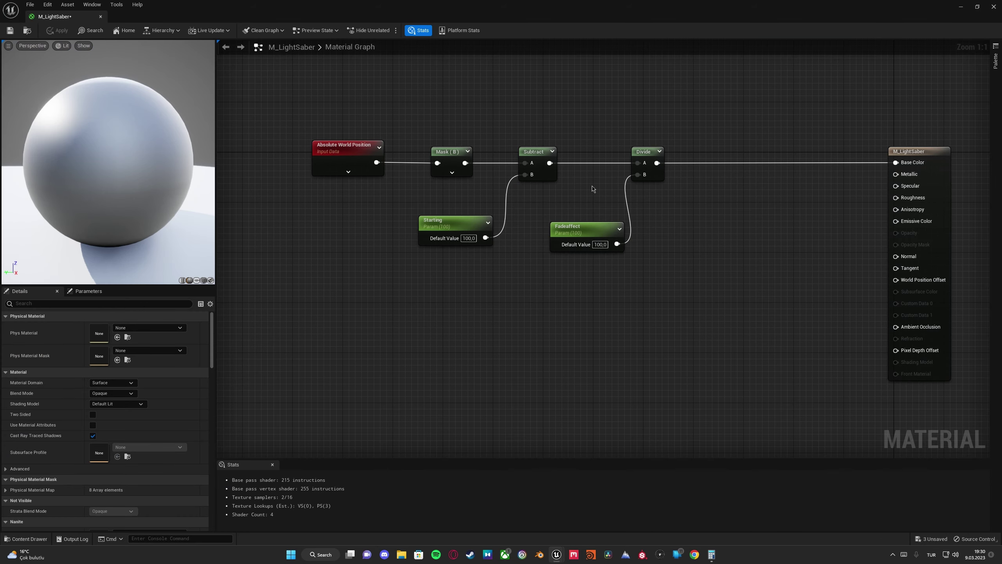
left_click_drag(568, 129, 662, 274)
left_click_drag(686, 307, 682, 298)
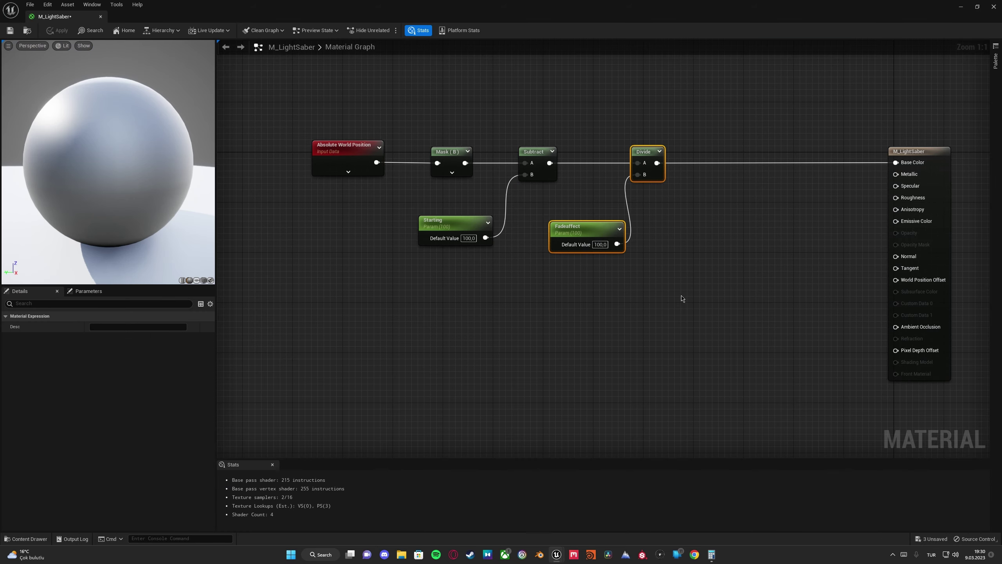
Divide 1130 by the default Fadeaffect value of 100 in Calculator, minimizing it when finished
left_click(711, 552)
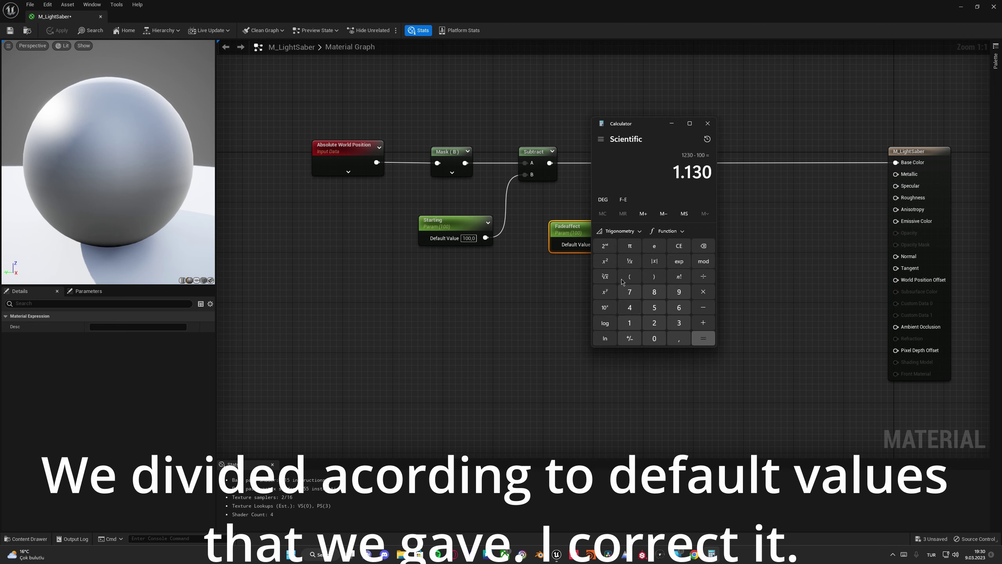
left_click(672, 125)
left_click(711, 552)
left_click(630, 322)
double_click(654, 339)
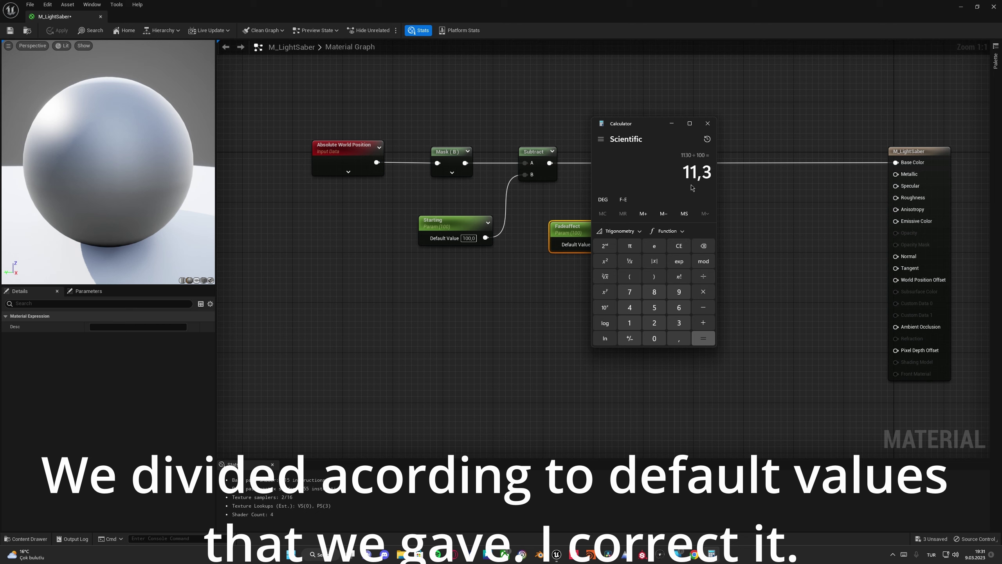
left_click(672, 124)
Return to the level with MI_LightSaber_Inst's parameters in view, and place a cleared Calculator beside them
left_click(961, 7)
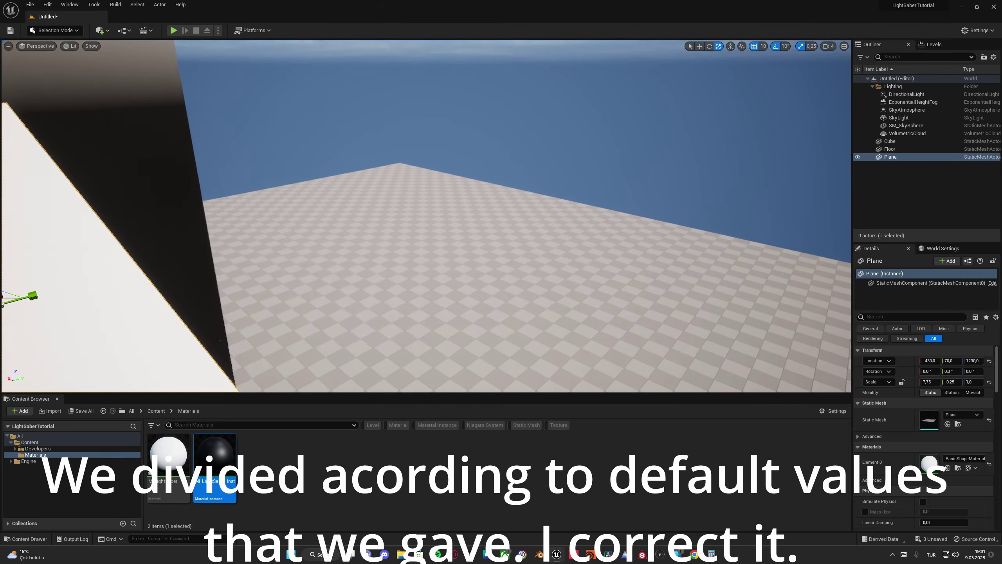
right_click_drag(427, 216, 383, 194)
right_click_drag(427, 216, 355, 166)
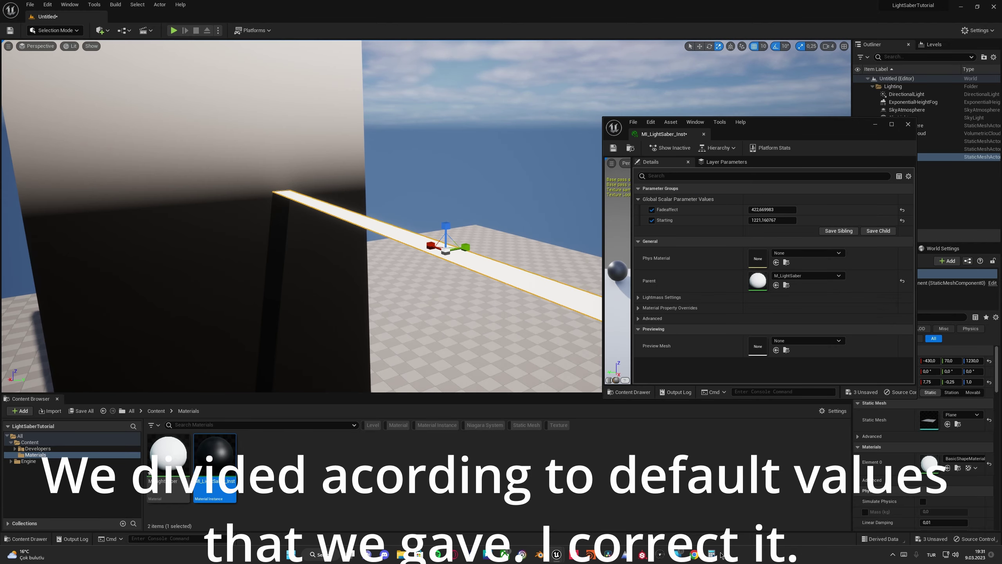
left_click(717, 555)
left_click(707, 138)
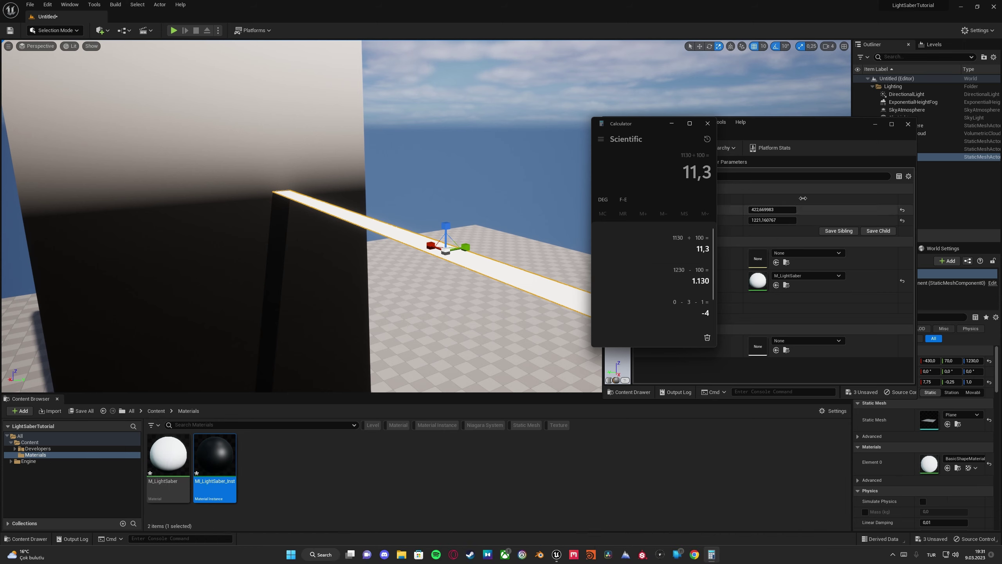
left_click(675, 193)
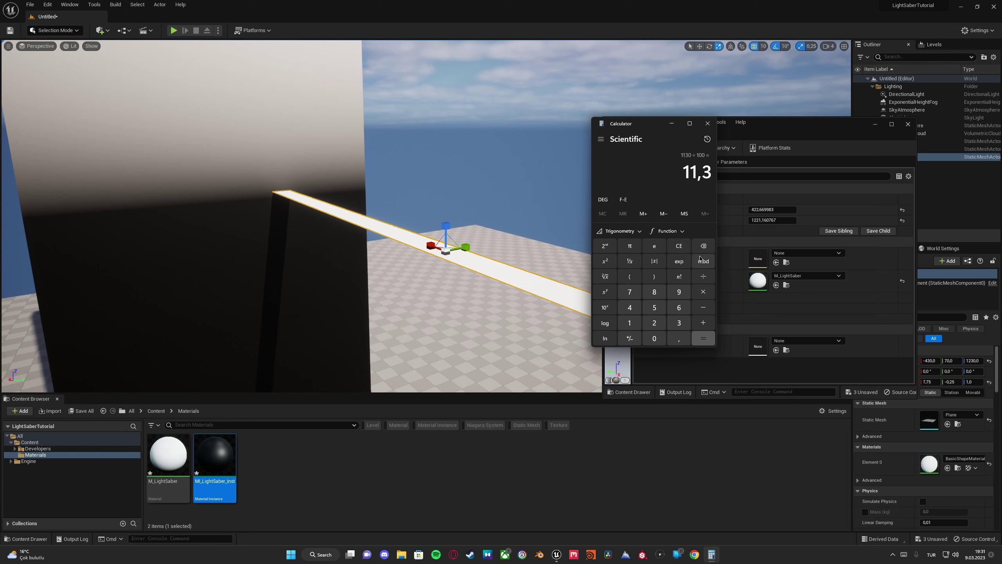
left_click(679, 246)
left_click_drag(453, 201, 443, 195)
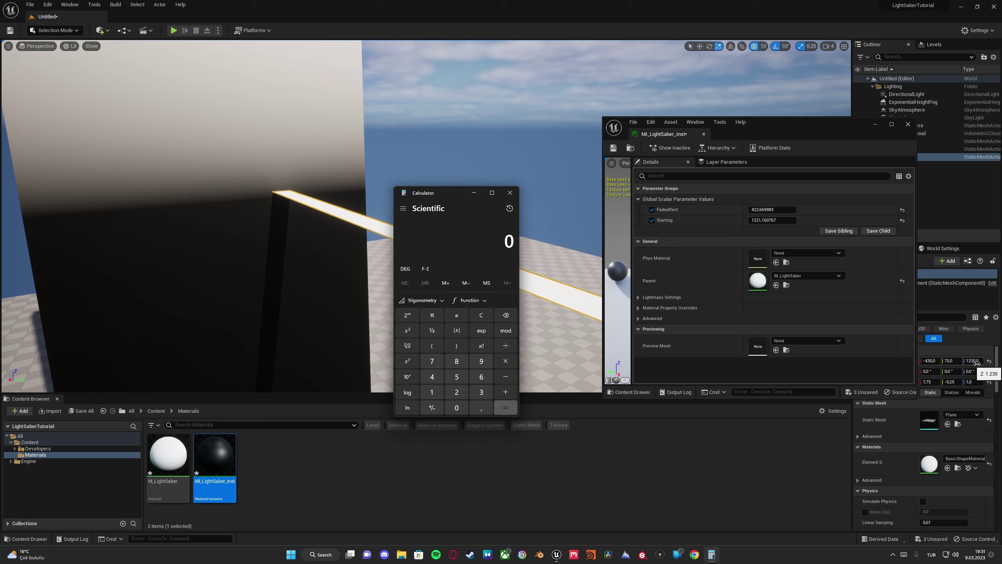
Subtract the instance's Starting value of 1221 from the plane's height of 1230 in Calculator
left_click(435, 396)
left_click(456, 392)
left_click(481, 392)
left_click(457, 408)
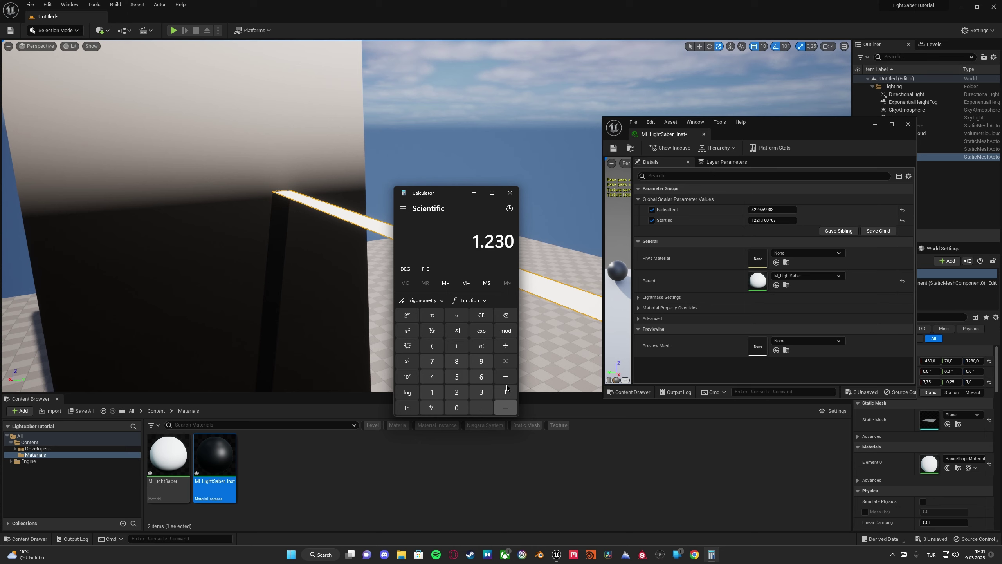
left_click(505, 376)
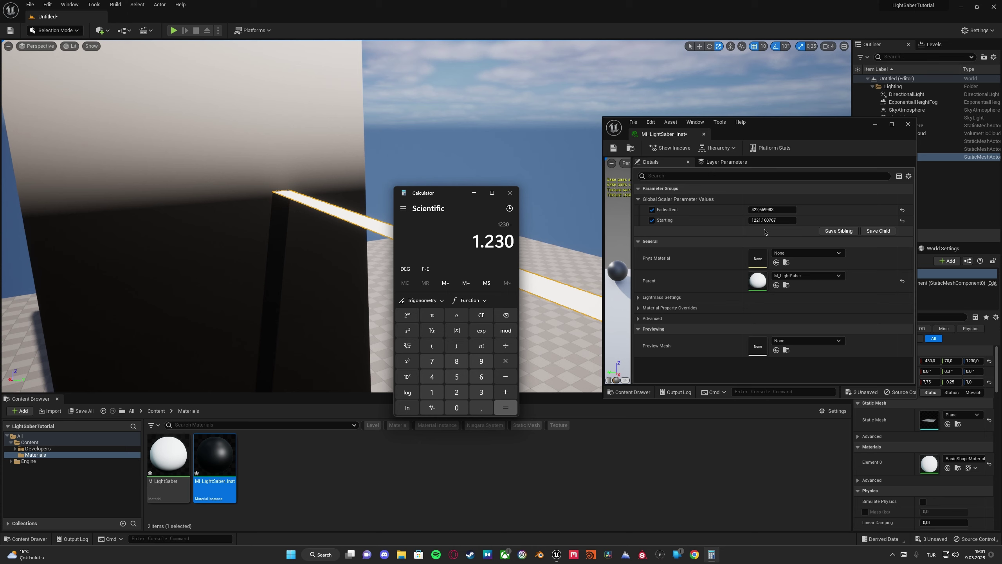
left_click(433, 392)
left_click(458, 392)
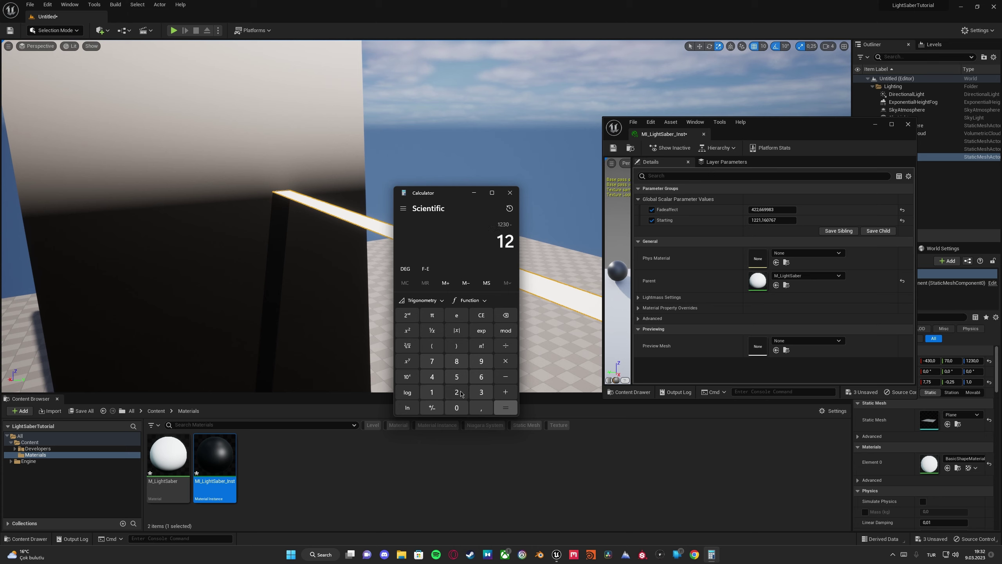
left_click(457, 393)
left_click(432, 392)
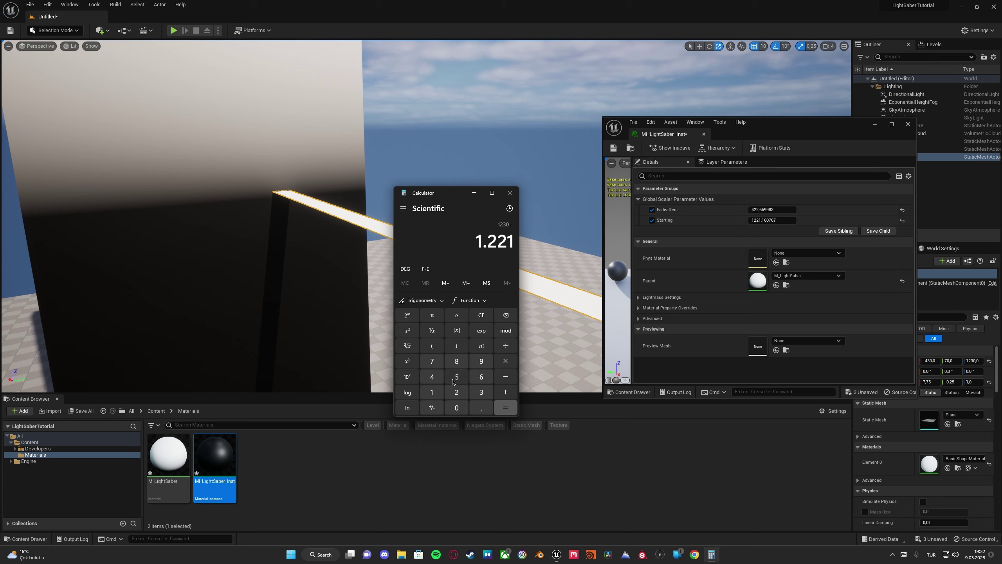
left_click(499, 407)
Divide the height difference by the instance's Fadeaffect value of 422 in Calculator
left_click(509, 350)
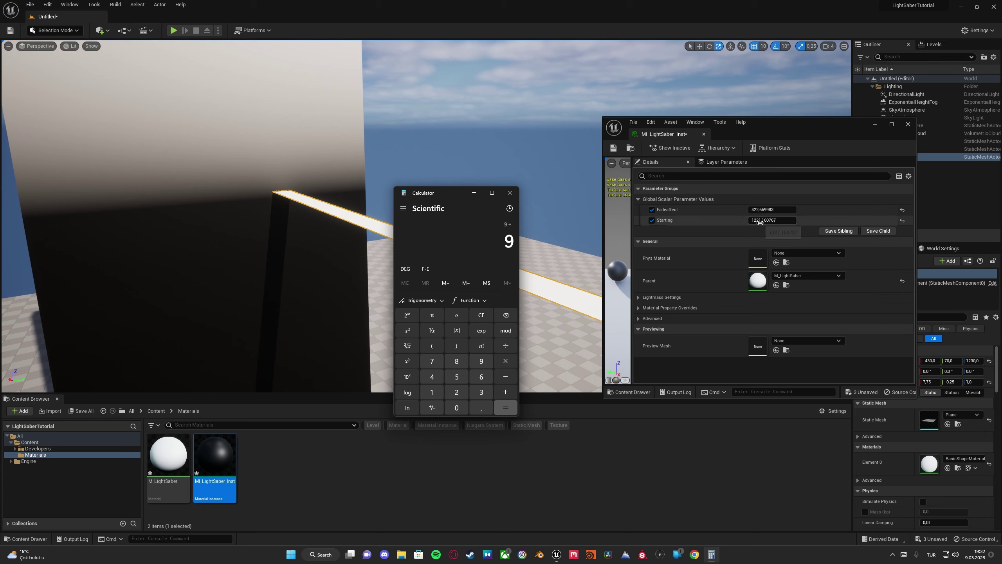
left_click(432, 376)
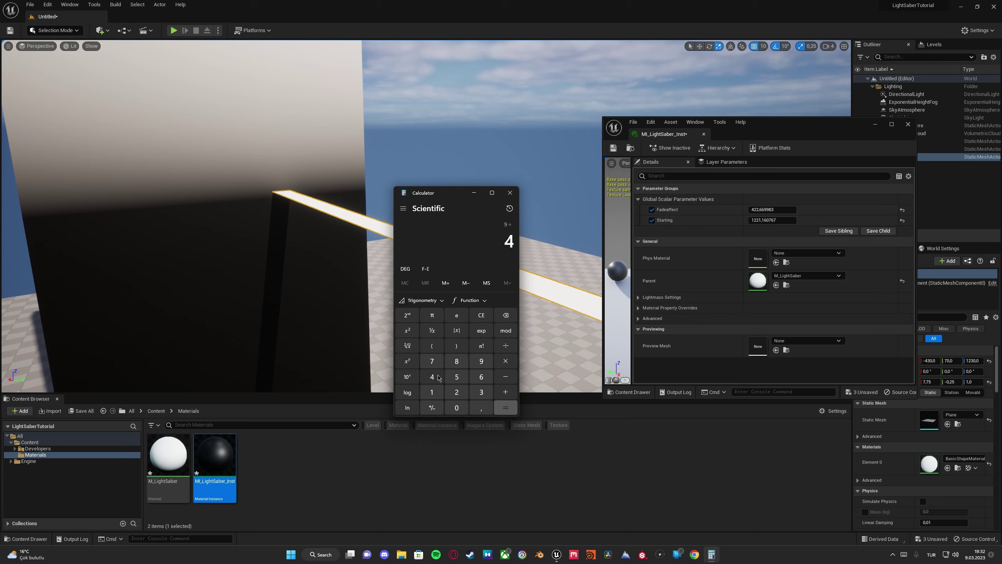
double_click(457, 392)
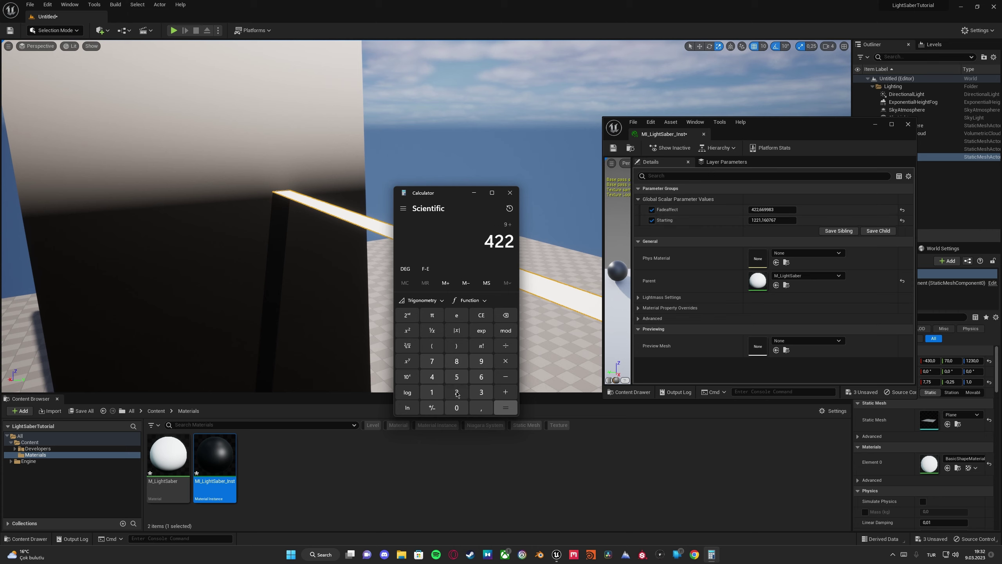
left_click(505, 408)
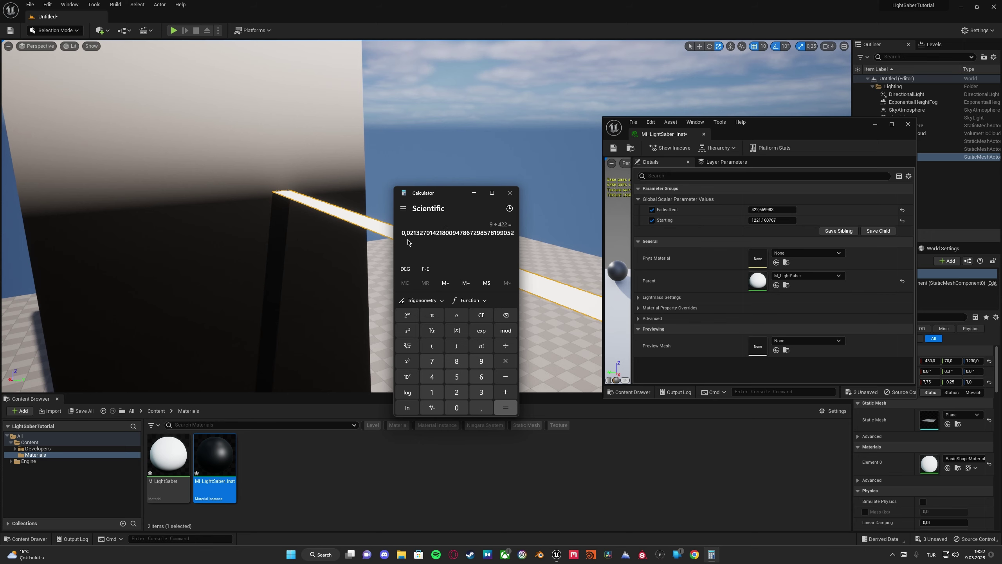
Minimize the MI_LightSaber_Inst window and examine the shading up close where the plane strip meets the cube
left_click(873, 126)
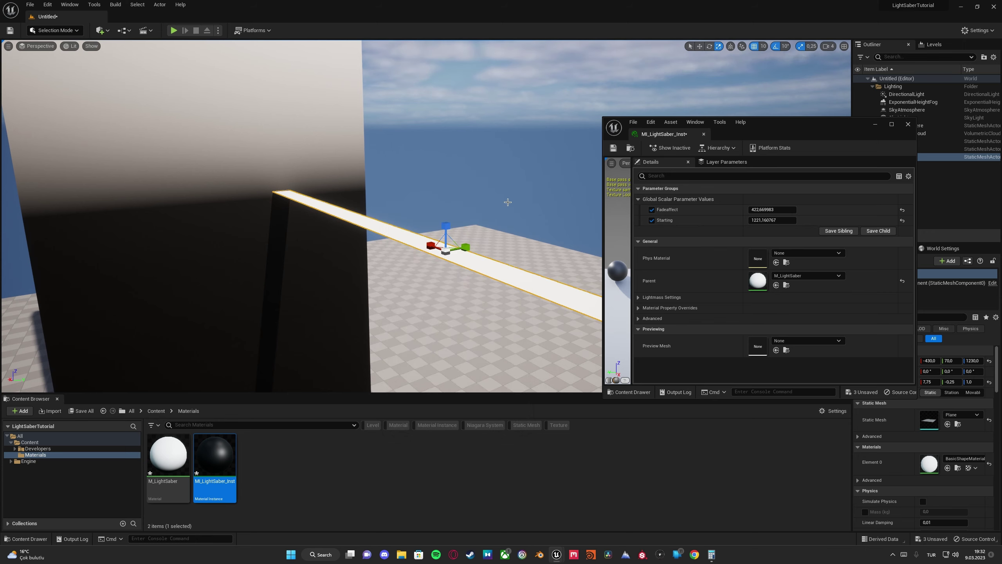
left_click(875, 125)
key("w")
right_click_drag(504, 201, 450, 195)
key("w")
key("w")
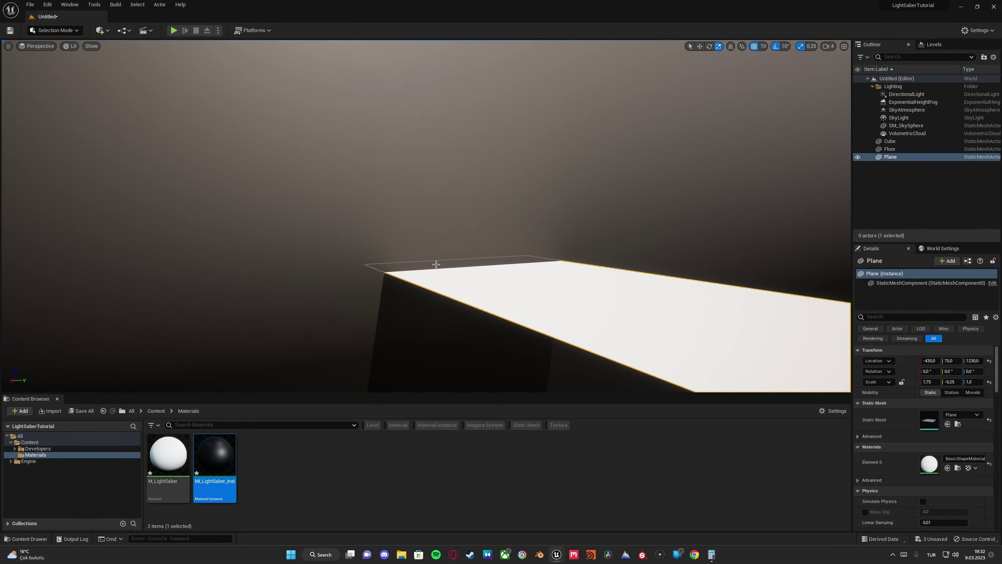
right_click_drag(424, 273, 414, 245)
key("w")
right_click_drag(513, 182, 531, 208)
Compare the Calculator quotient with the cube's shading around the plane strip, from close up and farther away
left_click(711, 555)
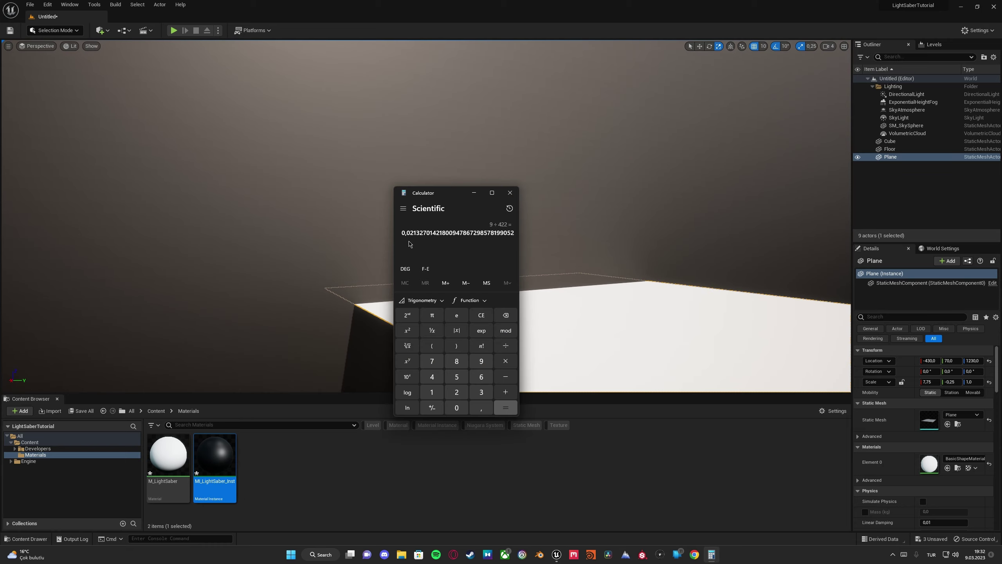
left_click(474, 192)
right_click_drag(474, 192, 494, 193)
key("s")
mouse_move(478, 250)
right_mouse_down()
mouse_move(487, 262)
mouse_move(479, 251)
right_mouse_up()
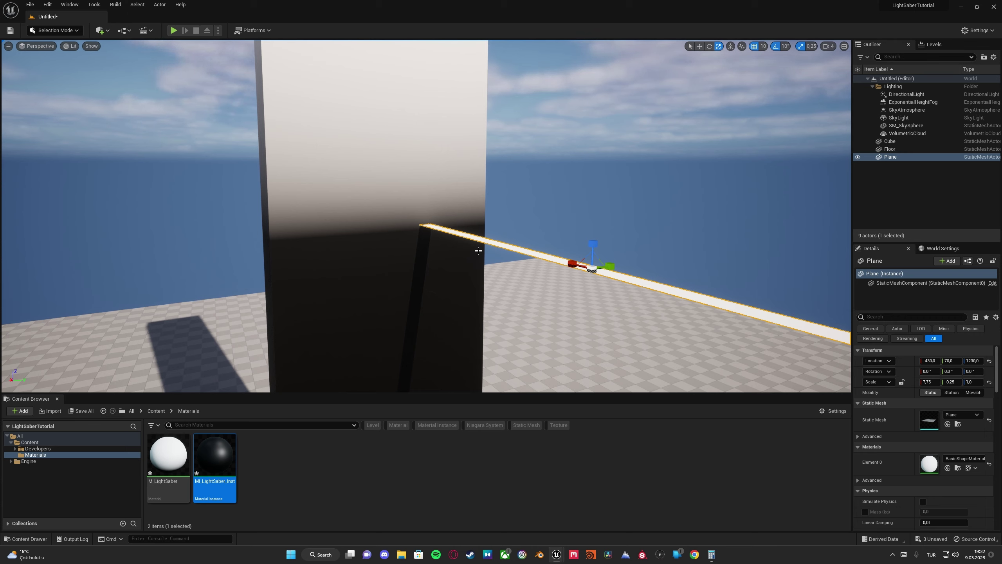
right_click_drag(492, 253, 505, 261)
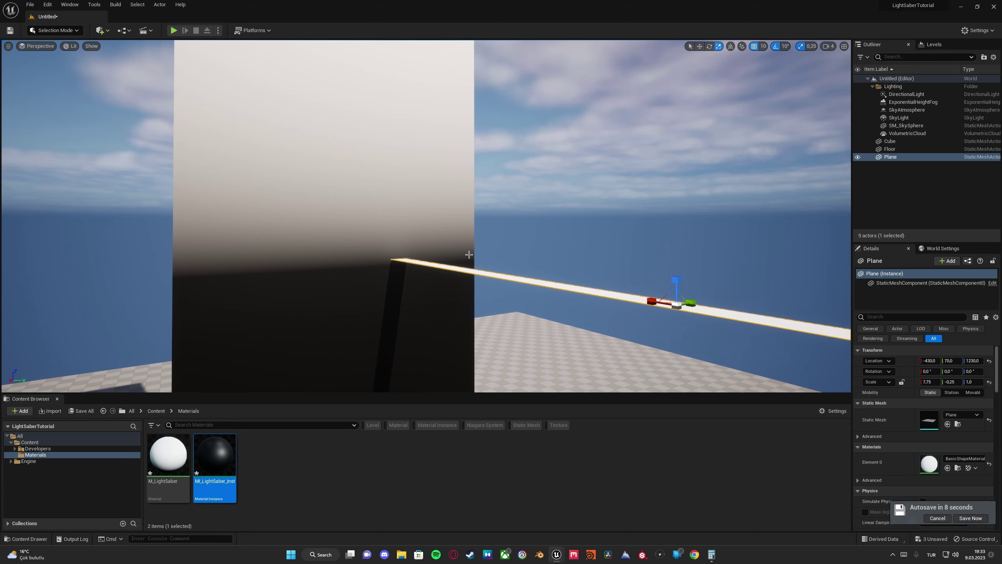
right_click_drag(426, 216, 480, 313)
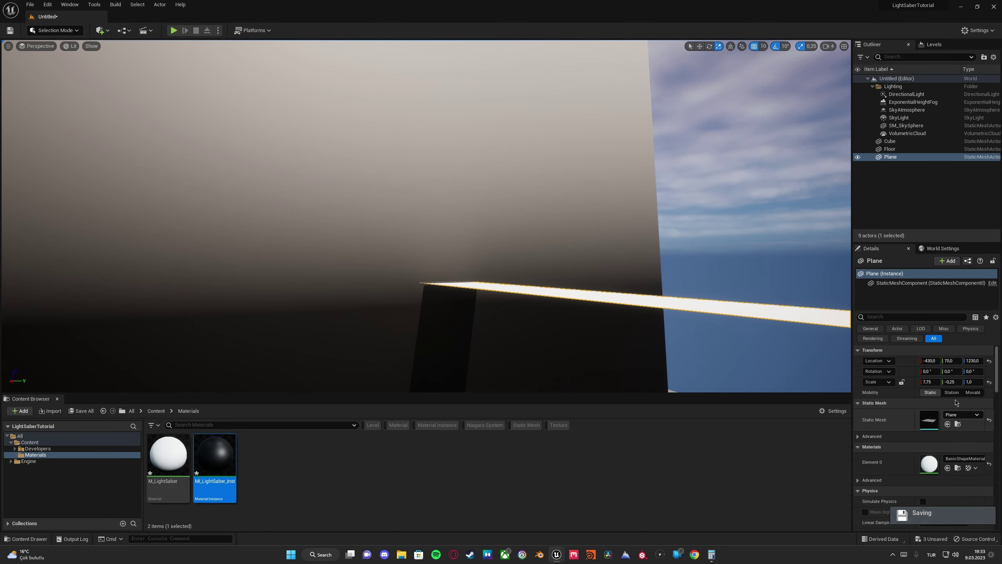
left_click(711, 554)
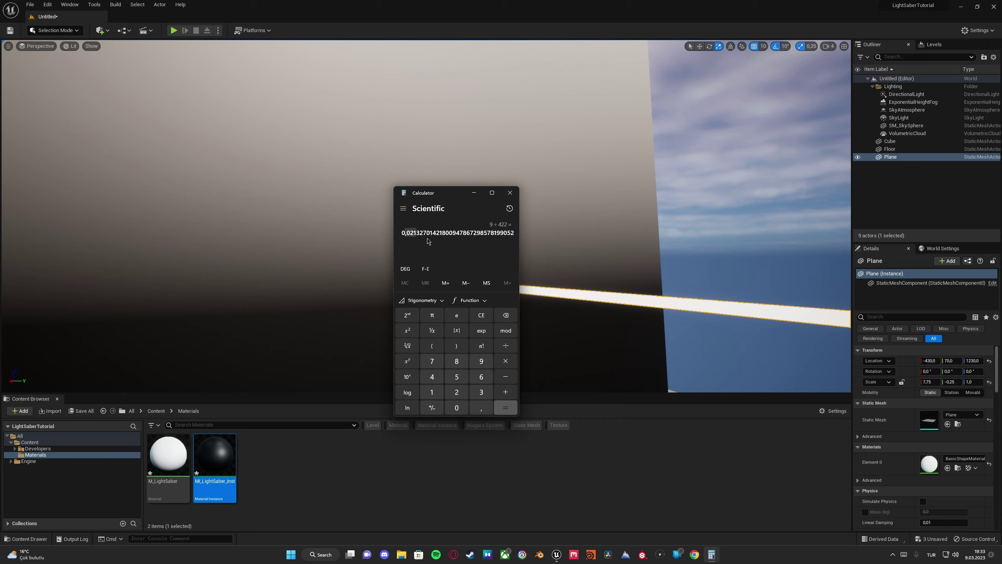
left_click(474, 192)
Bring back the MI_LightSaber_Inst parameters, raise Fadeaffect to about 2148 and inspect the fade on the cube
right_click_drag(568, 224, 568, 237)
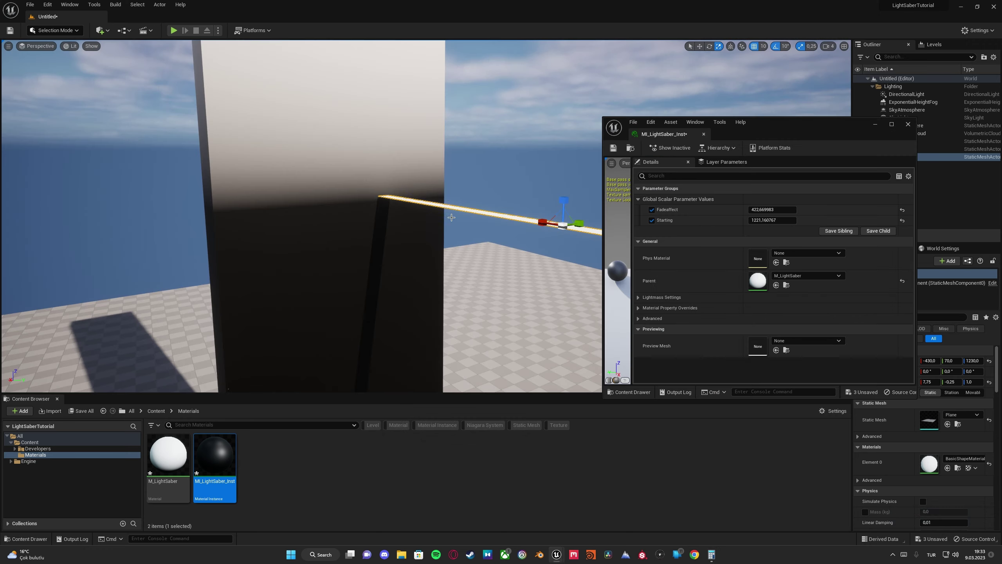
right_click_drag(513, 237, 497, 207)
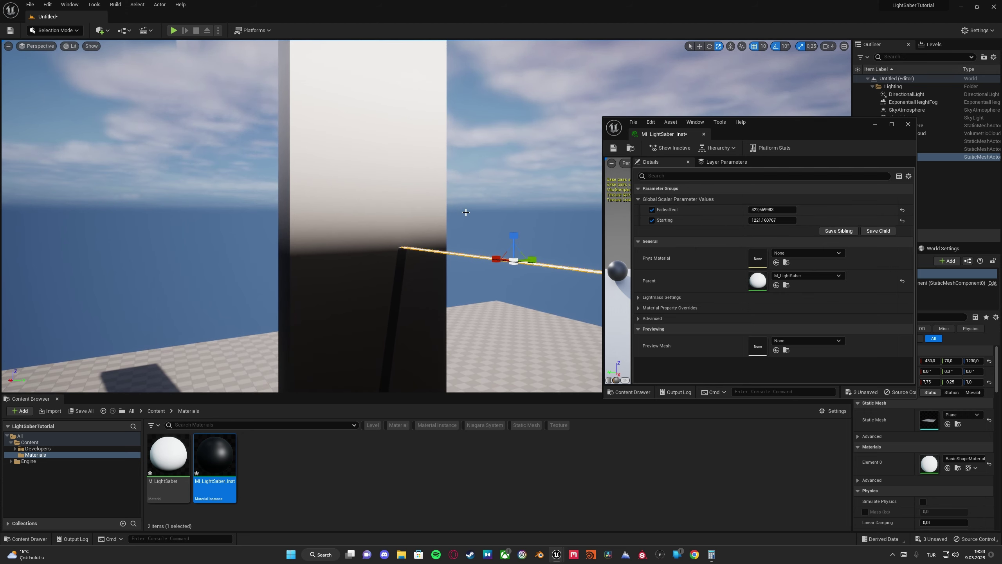
right_click_drag(552, 233, 564, 209)
left_click_drag(772, 210, 833, 209)
right_click_drag(443, 310, 439, 263)
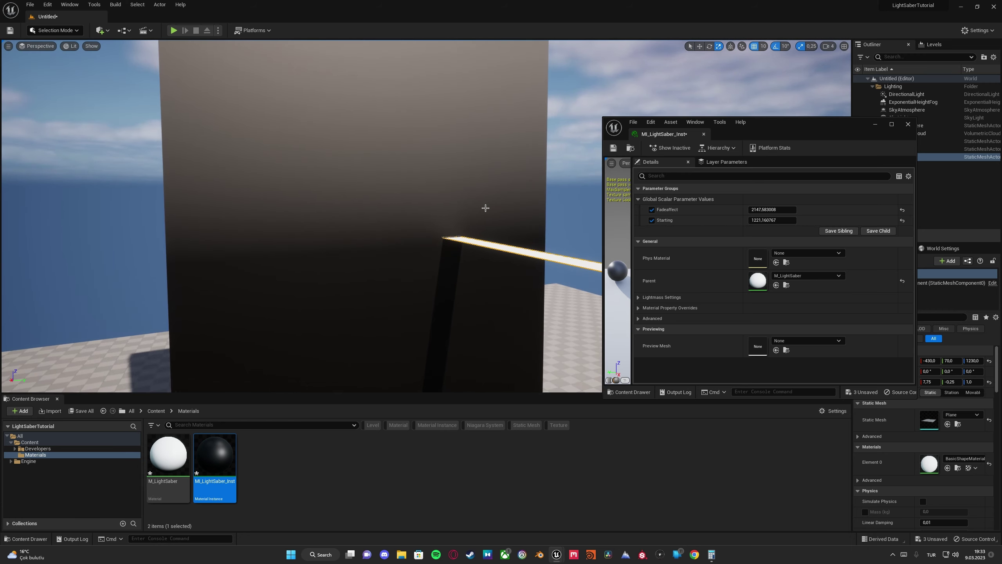
Raise Fadeaffect to about 3966 and subtract the Starting value 1221 from the strip's height of 1230 in Calculator
right_click_drag(485, 208, 484, 208)
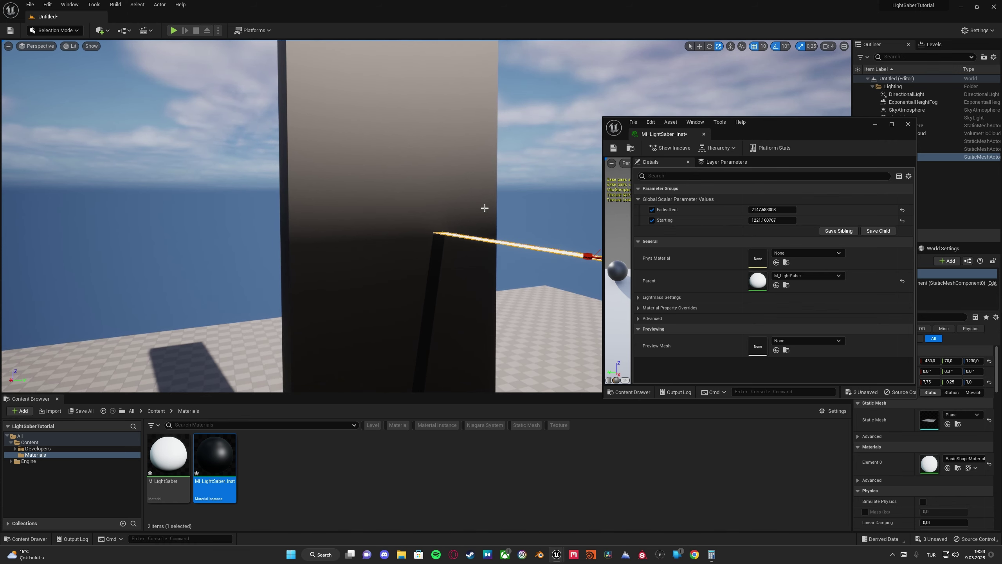
right_click_drag(473, 237, 485, 208)
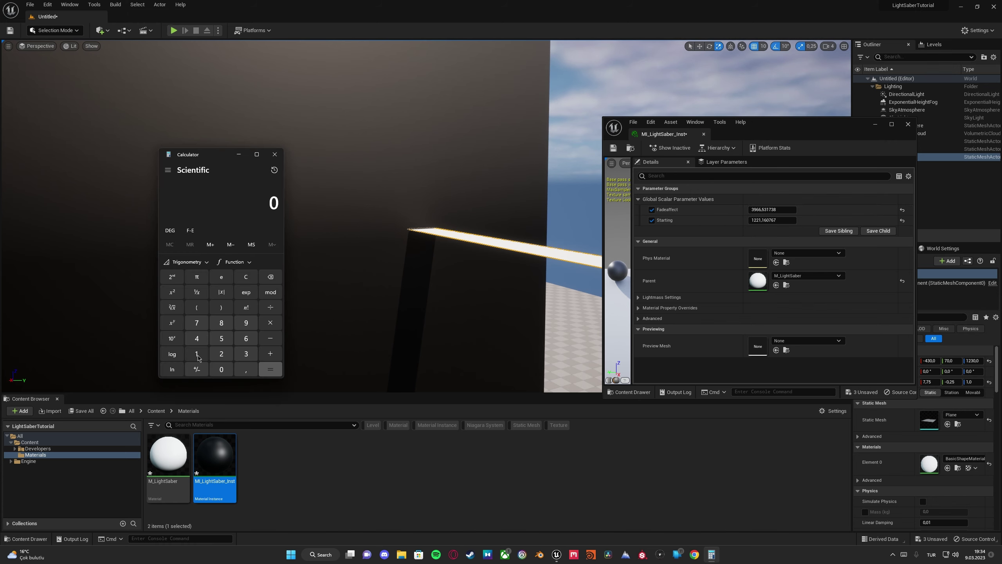
left_click(197, 354)
left_click(222, 354)
left_click(246, 354)
left_click(221, 369)
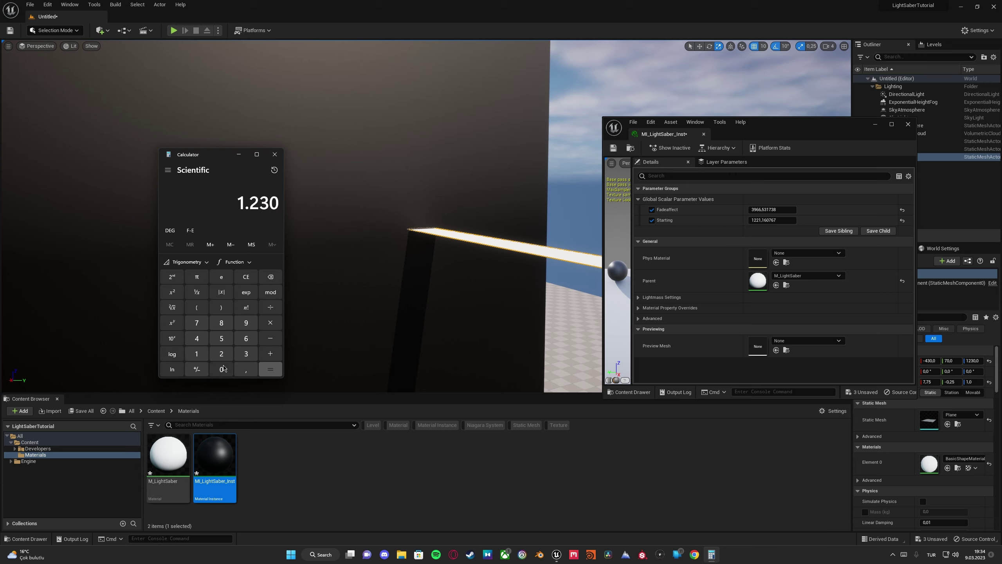
left_click(270, 340)
left_click(200, 355)
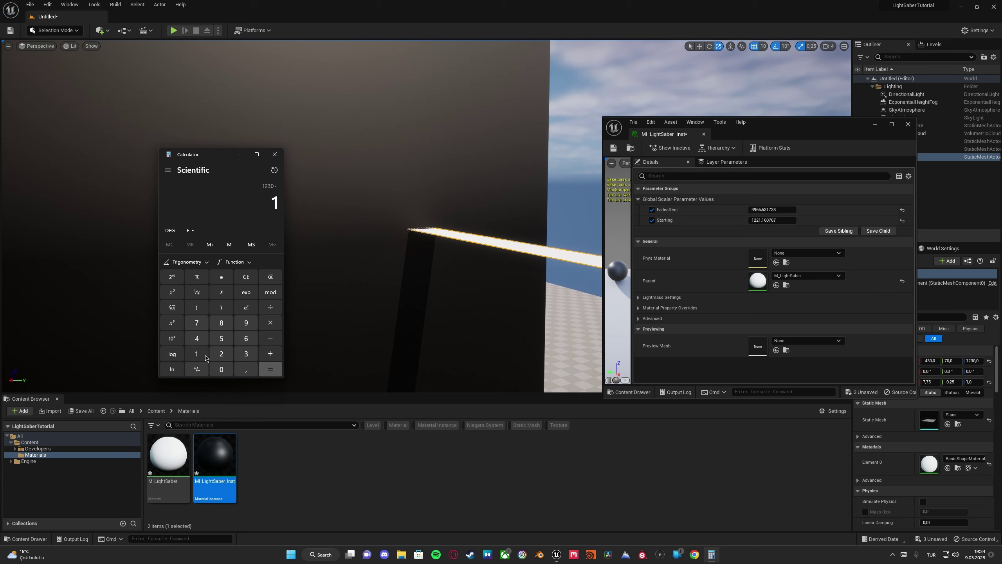
left_click(221, 354)
left_click(221, 354)
left_click(200, 355)
left_click(271, 371)
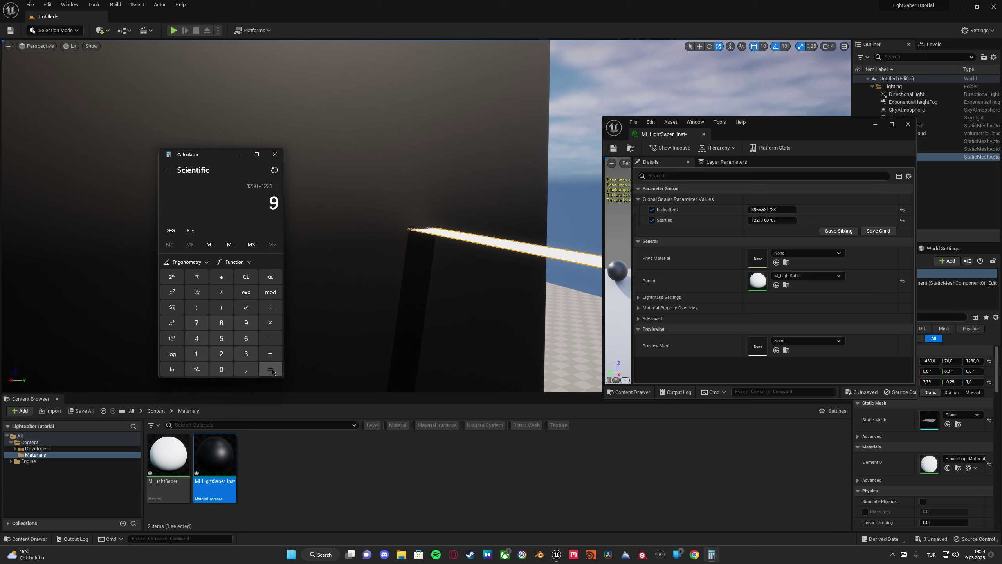
Divide the height difference by the Fadeaffect value 3966 and minimize Calculator
left_click(271, 309)
left_click(247, 354)
left_click(246, 323)
left_click(247, 339)
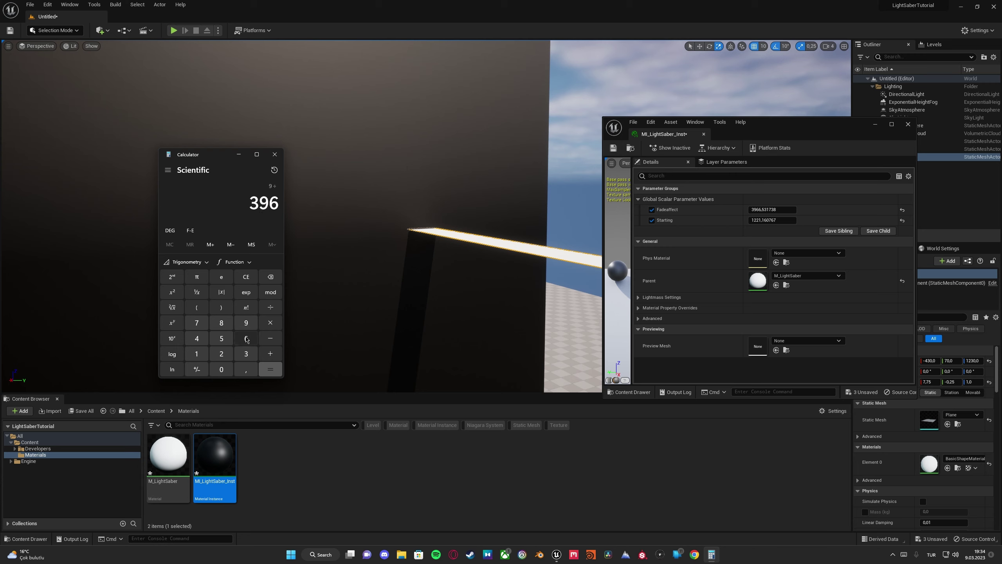
left_click(247, 339)
left_click(270, 370)
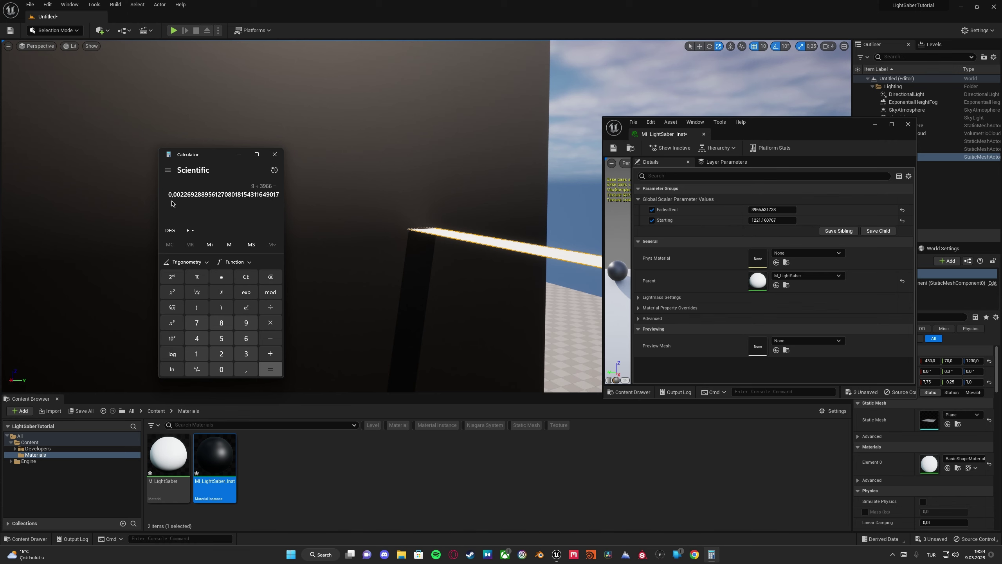
left_click(238, 154)
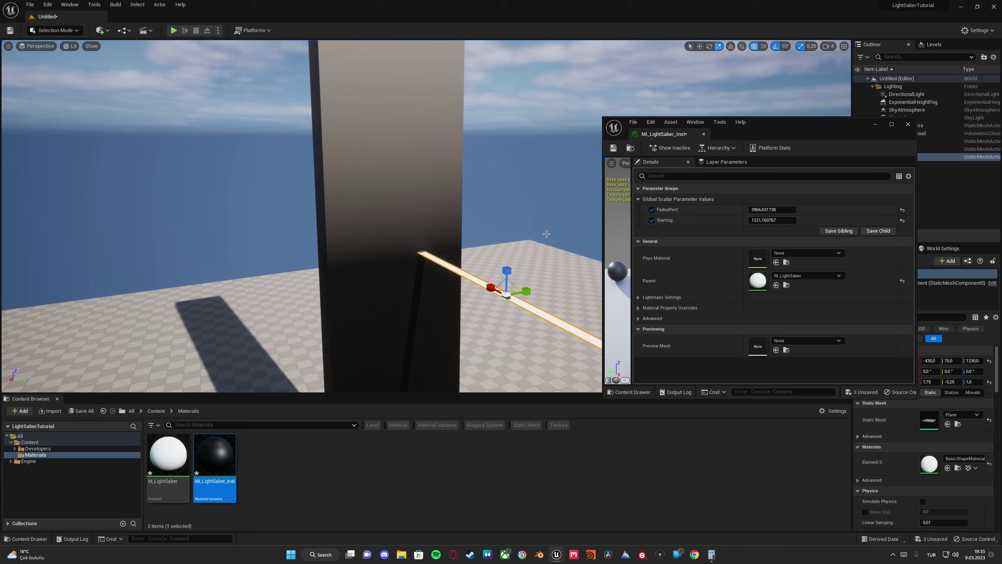
Examine the cube's fade above and below the plane strip from several distances and angles
mouse_move(503, 280)
right_mouse_down()
mouse_move(503, 308)
mouse_move(503, 280)
right_mouse_up()
key("w")
key("s")
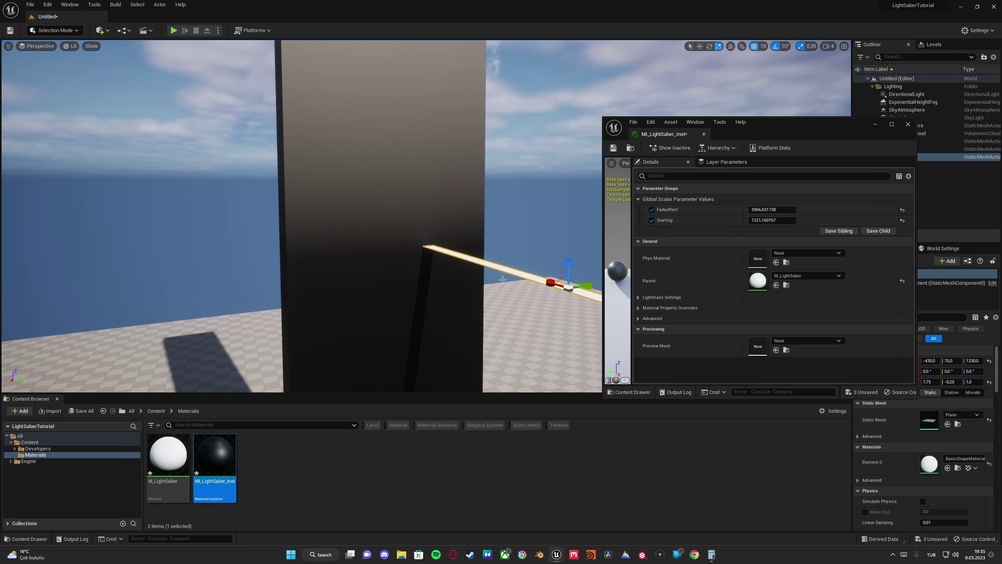
right_click_drag(475, 240, 448, 253)
key("w")
key("s")
right_click_drag(408, 168, 401, 187)
key("w")
key("w")
key("s")
key("w")
right_click_drag(399, 244, 383, 241)
right_click_drag(416, 163, 440, 212)
Lower the plane strip along the cube to a height of 750 and view where it meets the cube
key("w")
right_click_drag(508, 199, 507, 125)
key("w")
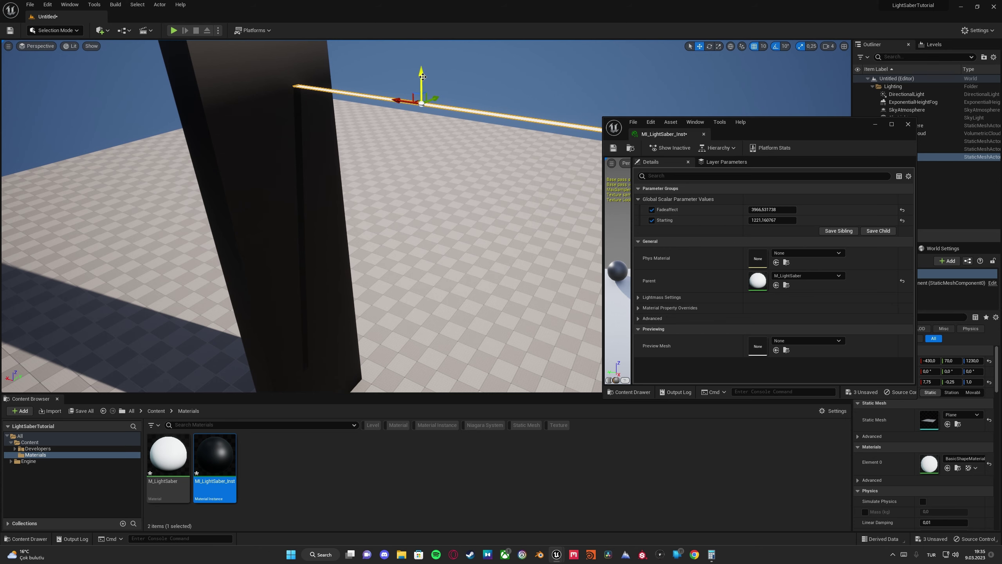
left_click_drag(422, 77, 413, 257)
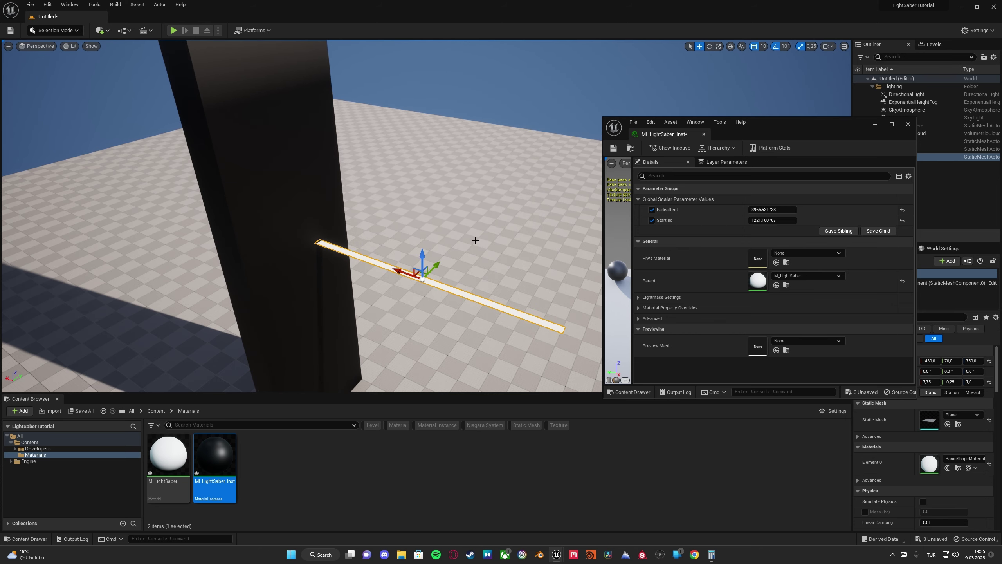
right_click_drag(474, 240, 491, 256)
key("w")
mouse_move(302, 222)
right_mouse_down()
mouse_move(270, 201)
mouse_move(300, 225)
right_mouse_up()
Bring Calculator back beside the strip and subtract the Starting value 1221 from the height 750
left_click(712, 554)
left_click_drag(215, 154, 305, 150)
left_click(377, 266)
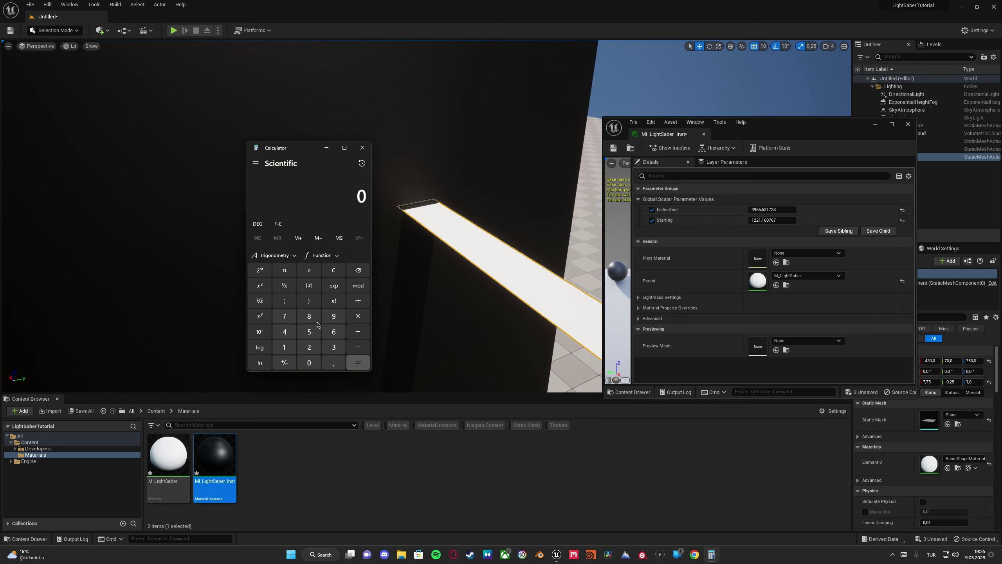
left_click(284, 316)
left_click(309, 331)
left_click(309, 363)
left_click(357, 331)
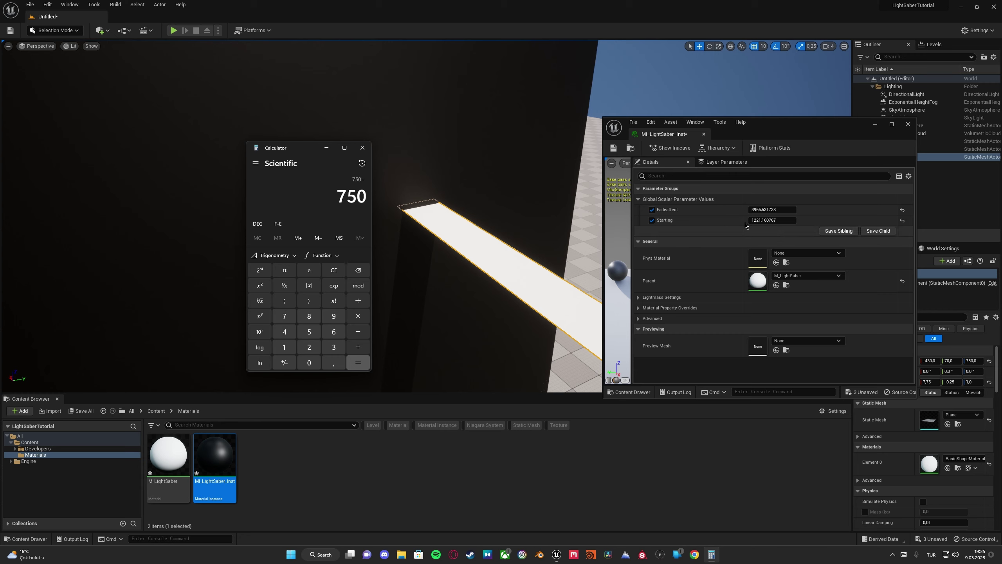
left_click(285, 346)
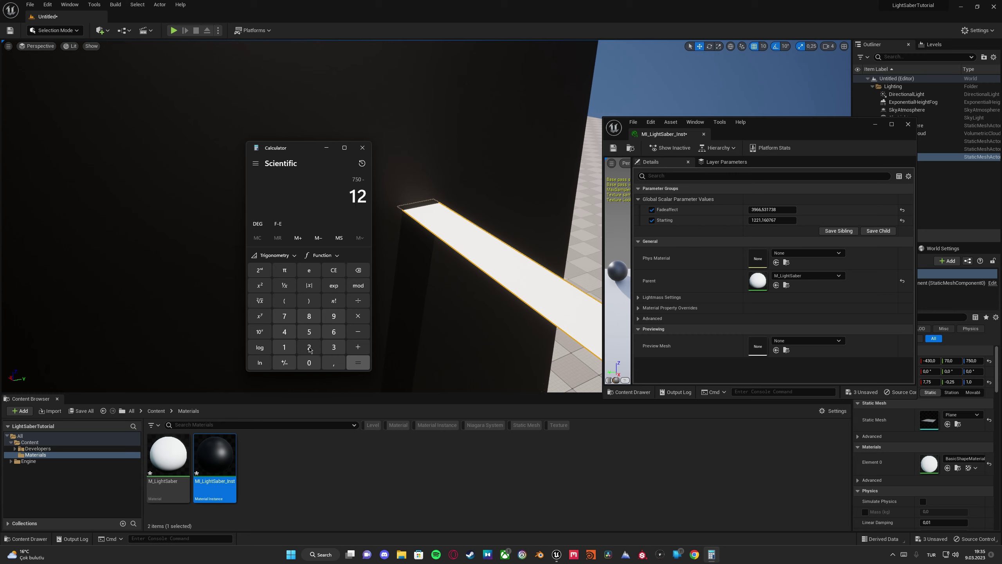
left_click(309, 347)
left_click(285, 347)
left_click(356, 367)
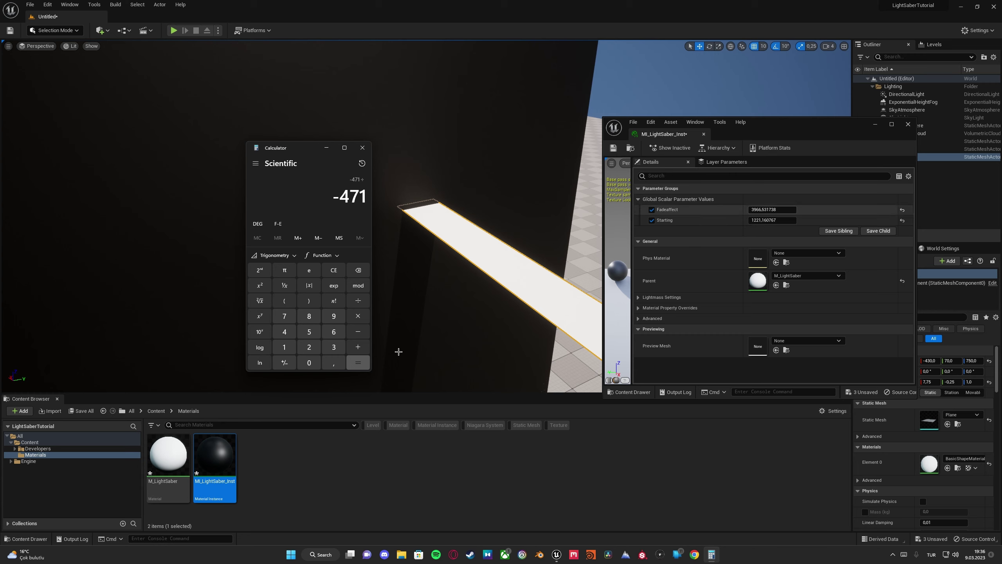
Divide the difference for the 750 height by the Fadeaffect value 3966
left_click(334, 347)
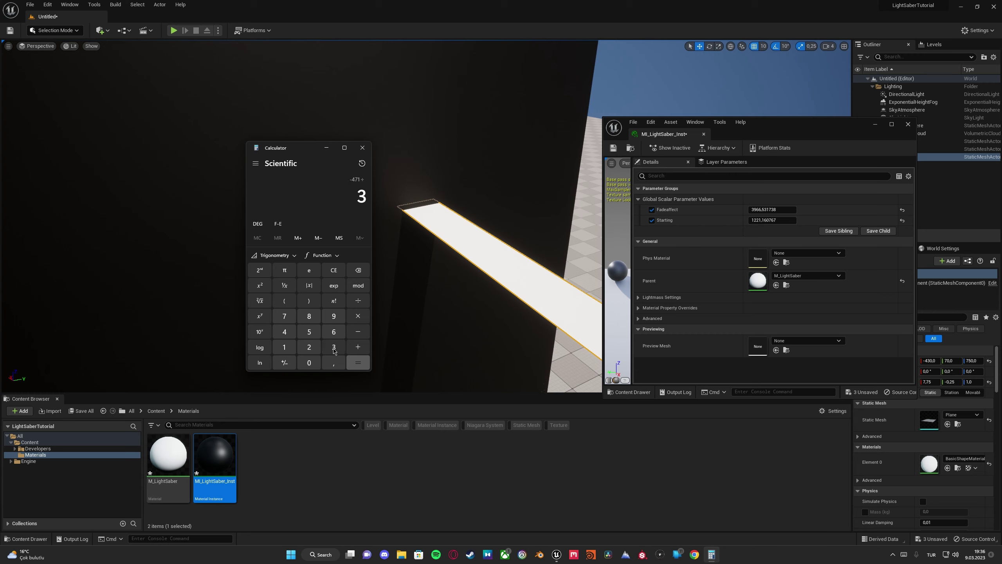
left_click(333, 332)
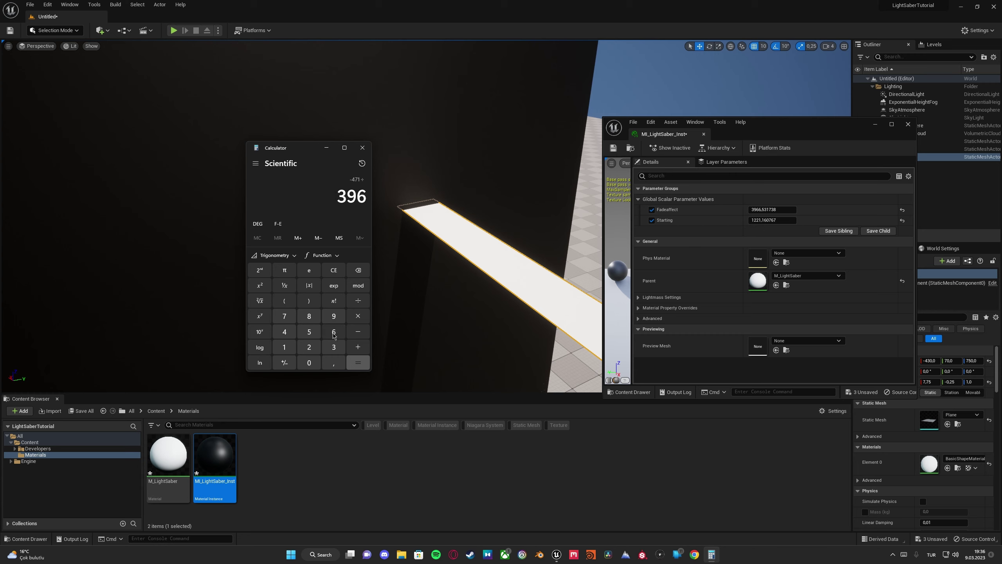
left_click(334, 332)
left_click(359, 363)
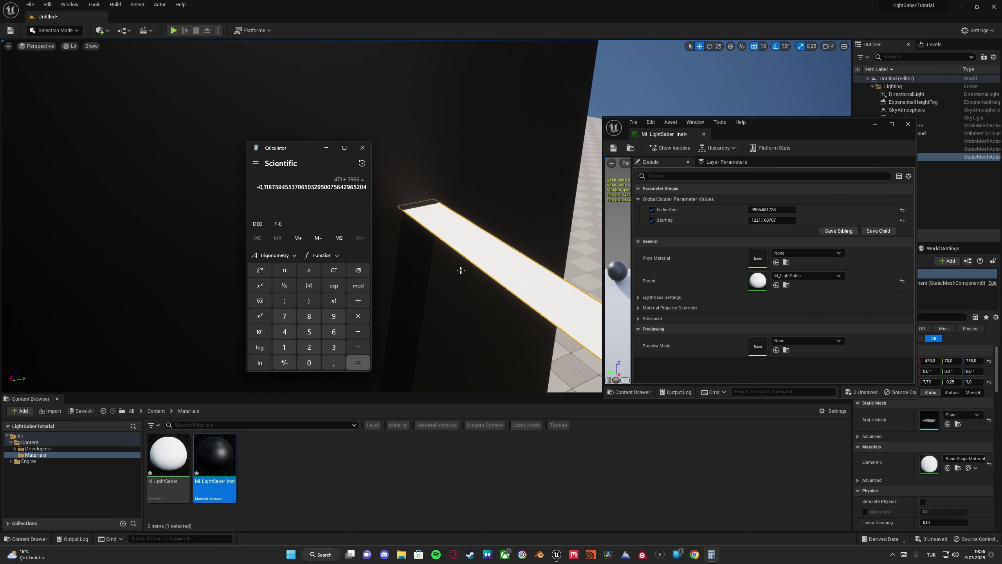
Lower the plane strip further down the cube to a height of 580
key("s")
right_click_drag(461, 262, 483, 203)
key("w")
key("s")
left_click_drag(494, 214, 497, 340)
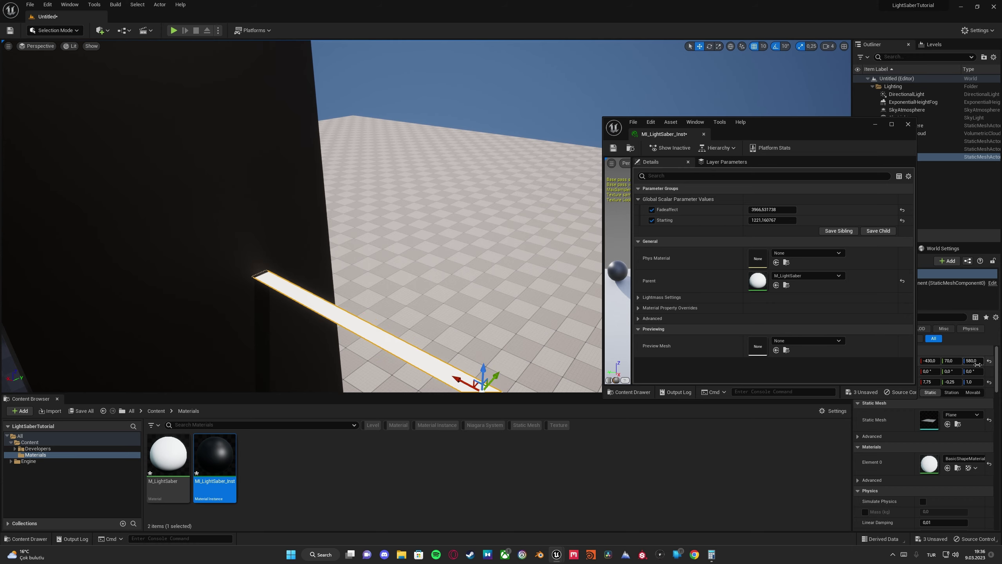
key("w")
mouse_move(503, 302)
right_mouse_down()
mouse_move(509, 328)
mouse_move(502, 302)
right_mouse_up()
key("s")
Reopen Calculator, clear it and subtract the Starting value 1221 from the strip's height of 580
left_click(711, 555)
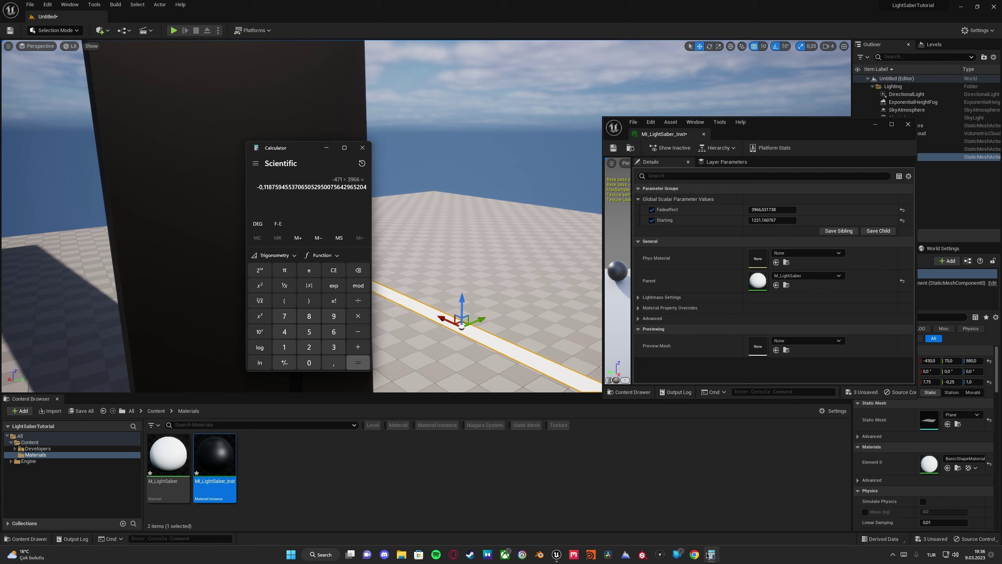
left_click(333, 270)
left_click(308, 331)
left_click(309, 316)
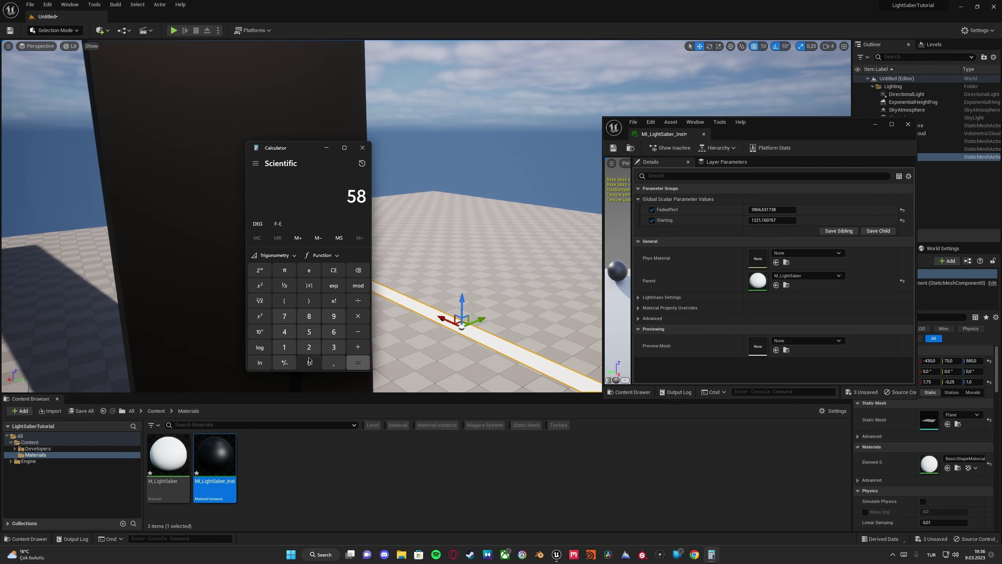
left_click(309, 362)
left_click(284, 347)
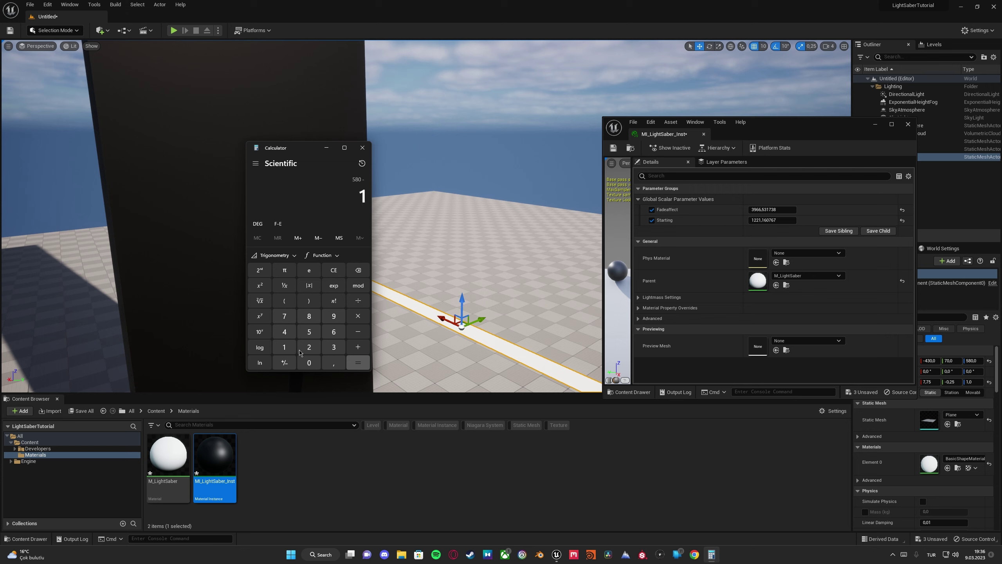
left_click(309, 347)
left_click(309, 347)
left_click(279, 353)
left_click(357, 362)
Divide the difference for the 580 height by the Fadeaffect value 3966
left_click(334, 346)
left_click(334, 316)
double_click(334, 331)
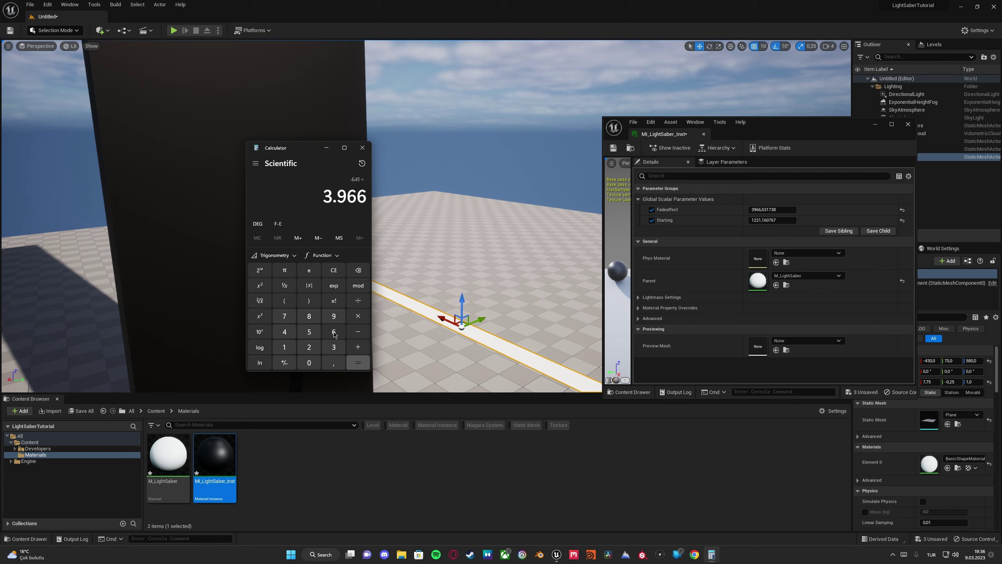
left_click(361, 362)
Compare the Calculator quotient with the cube's shading at the lowered strip and along the upper part of the cube
mouse_move(431, 212)
right_mouse_down()
mouse_move(432, 237)
mouse_move(431, 227)
right_mouse_up()
key("w")
key("s")
left_click(711, 555)
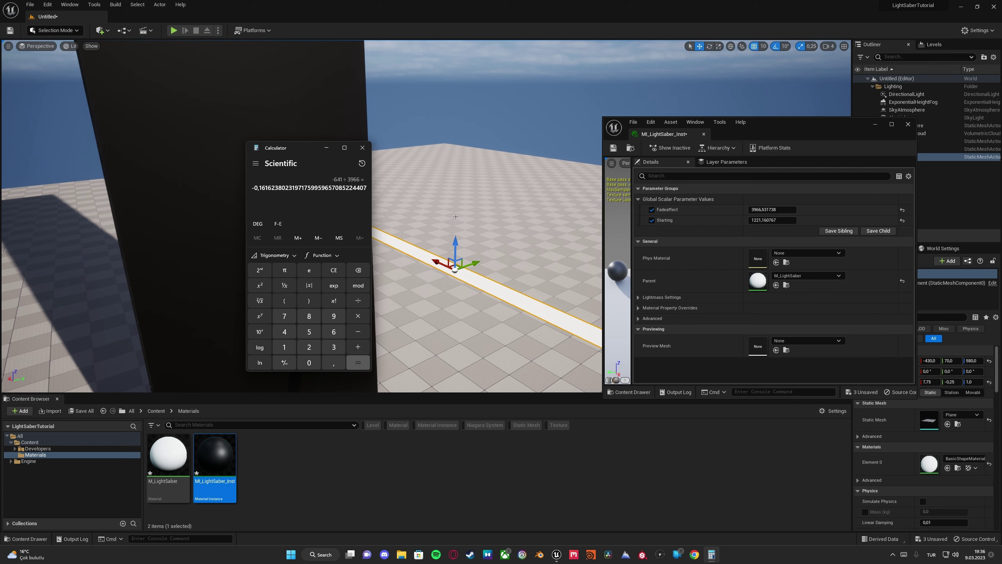
right_click_drag(456, 217, 461, 174)
key("s")
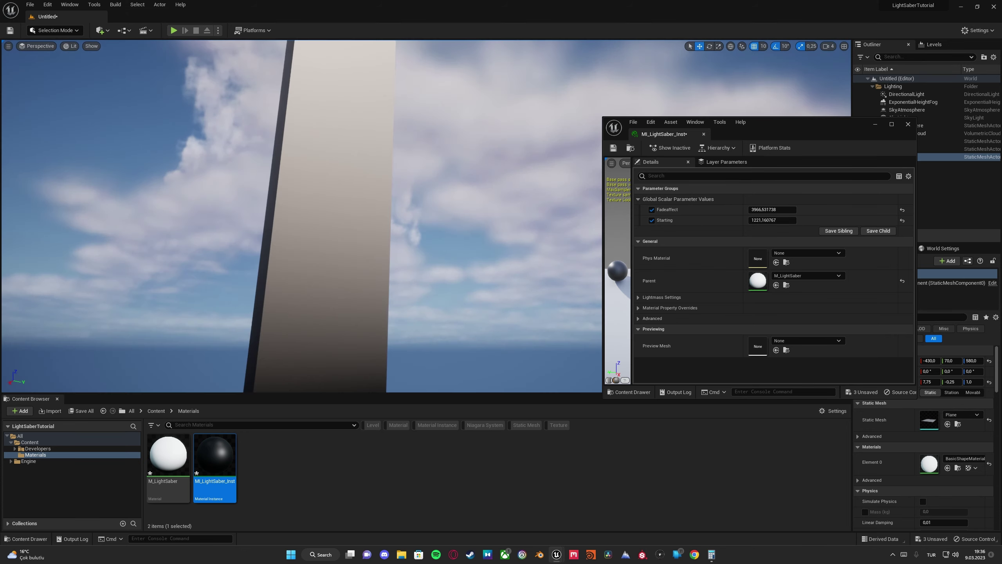
right_click_drag(295, 142, 296, 170)
key("s")
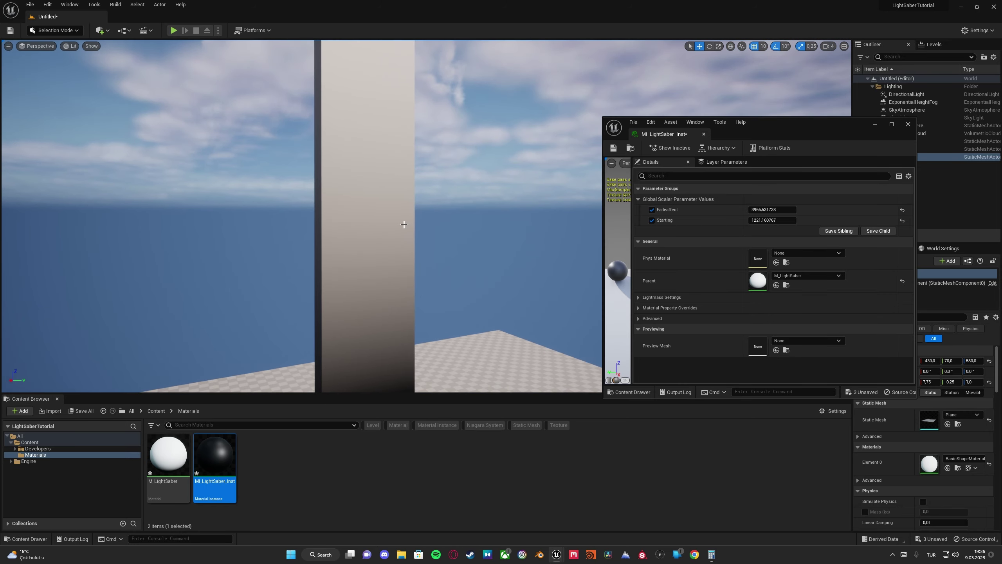
key("w")
right_click_drag(404, 224, 399, 340)
key("w")
key("alt+Tab")
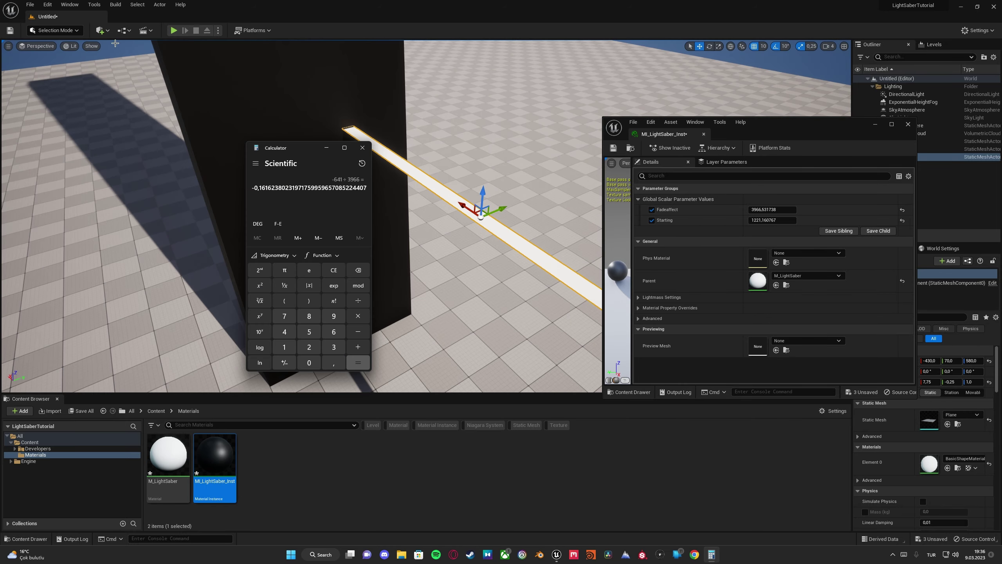
Open the M_LightSaber material to review its Subtract and Divide chain into Base Color, and minimize its window
double_click(169, 456)
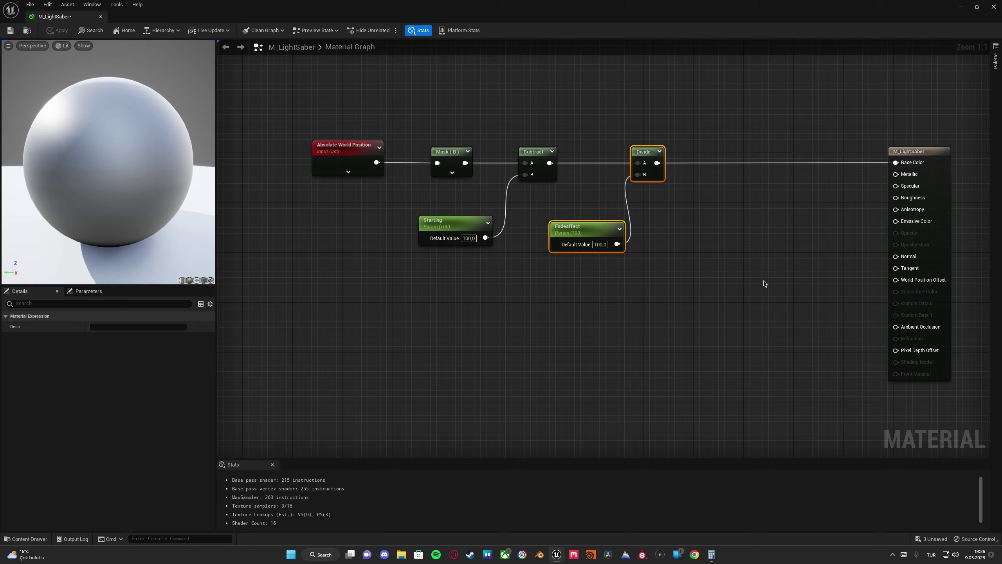
right_click_drag(764, 281, 649, 295)
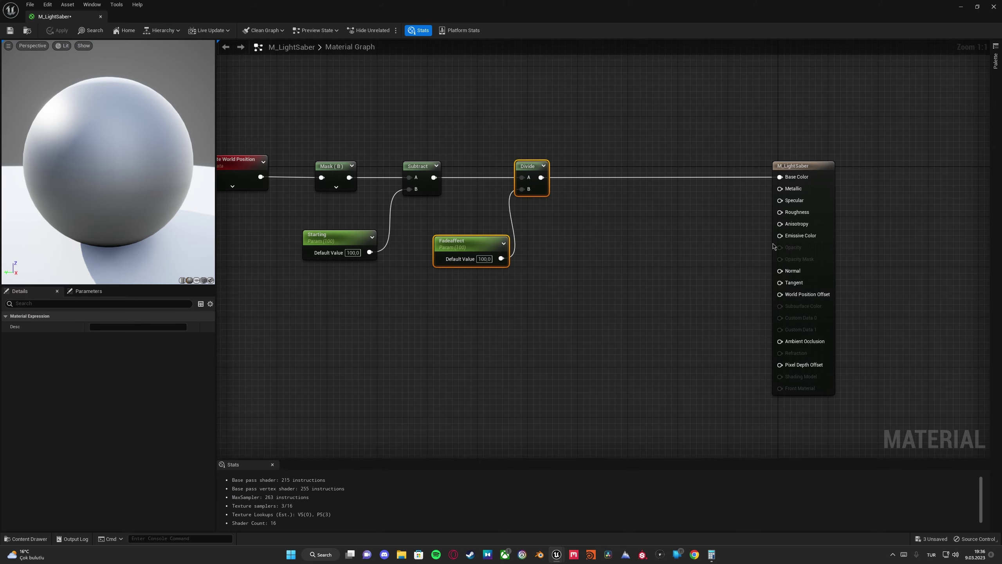
left_click(709, 550)
left_click(709, 550)
left_click(961, 7)
Inspect the cube's transition from black to light between the plane strip and the upper section
right_click_drag(375, 204, 393, 249)
key("s")
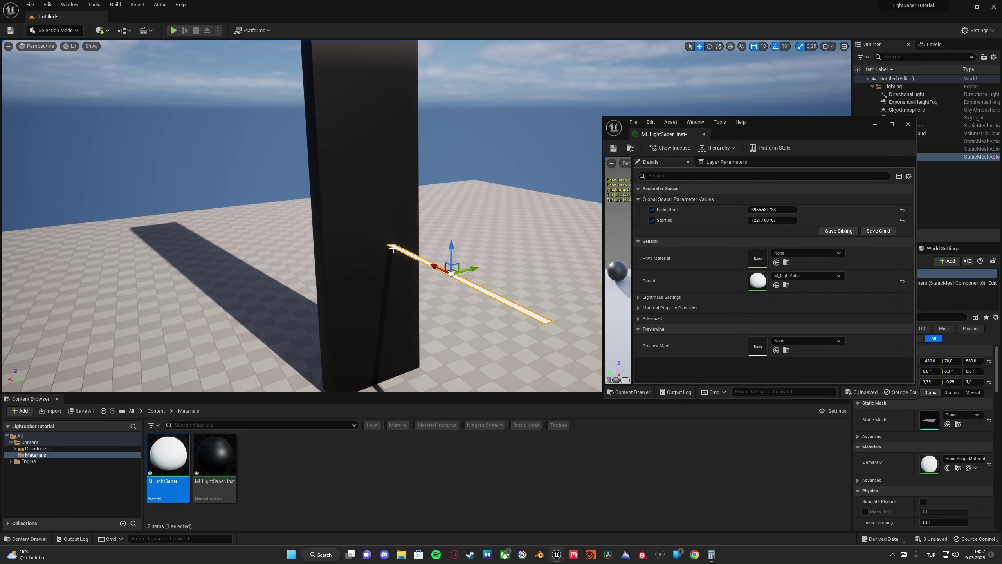
right_click_drag(434, 224, 434, 221)
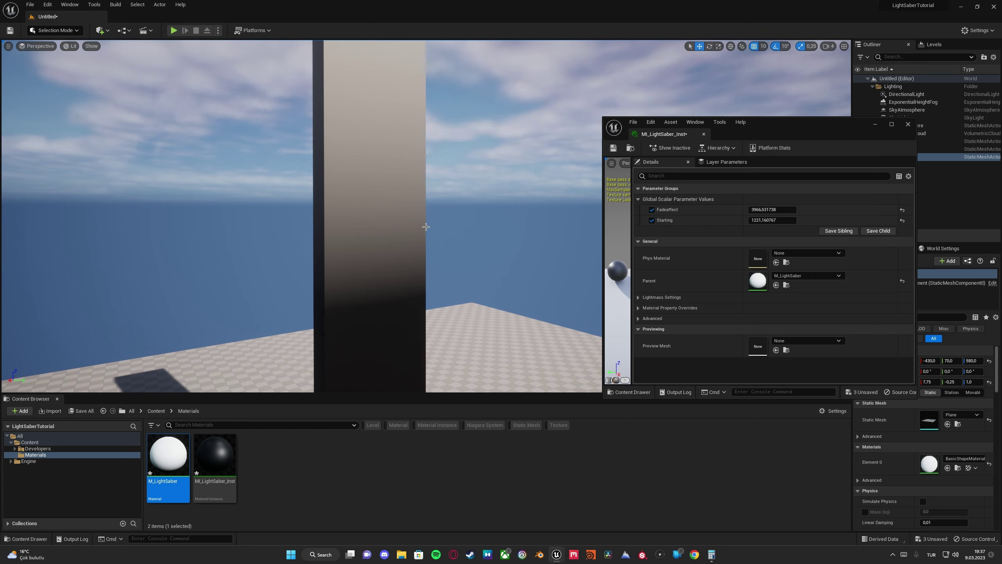
mouse_move(452, 225)
right_mouse_down()
mouse_move(454, 210)
mouse_move(448, 239)
mouse_move(463, 227)
right_mouse_up()
key("w")
key("s")
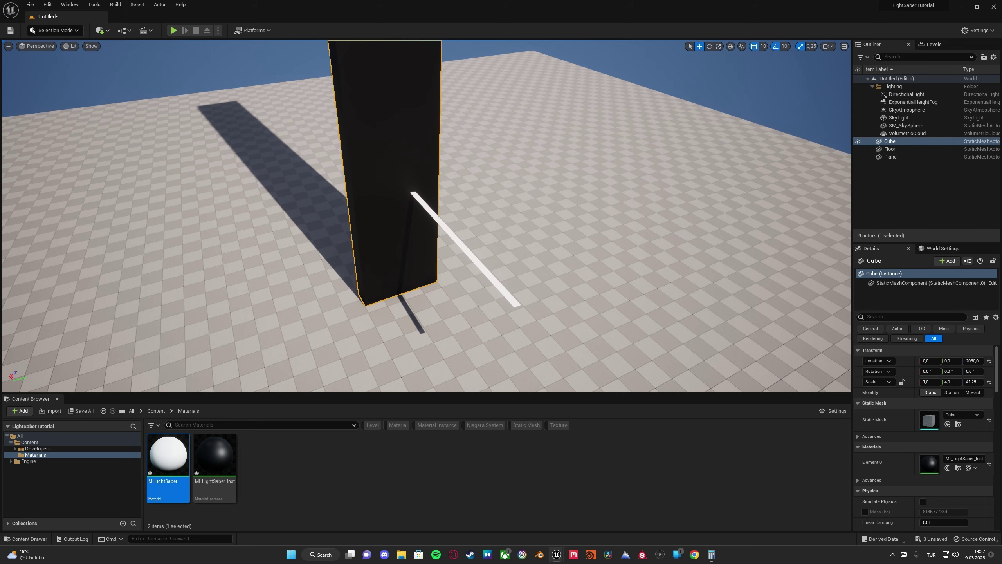
Raise the plane strip along the cube to a height of 1350
left_click(465, 245)
left_click_drag(457, 220, 459, 77)
mouse_move(459, 77)
right_mouse_down()
mouse_move(464, 45)
mouse_move(456, 81)
right_mouse_up()
left_click_drag(449, 175, 453, 123)
right_click_drag(453, 123, 450, 158)
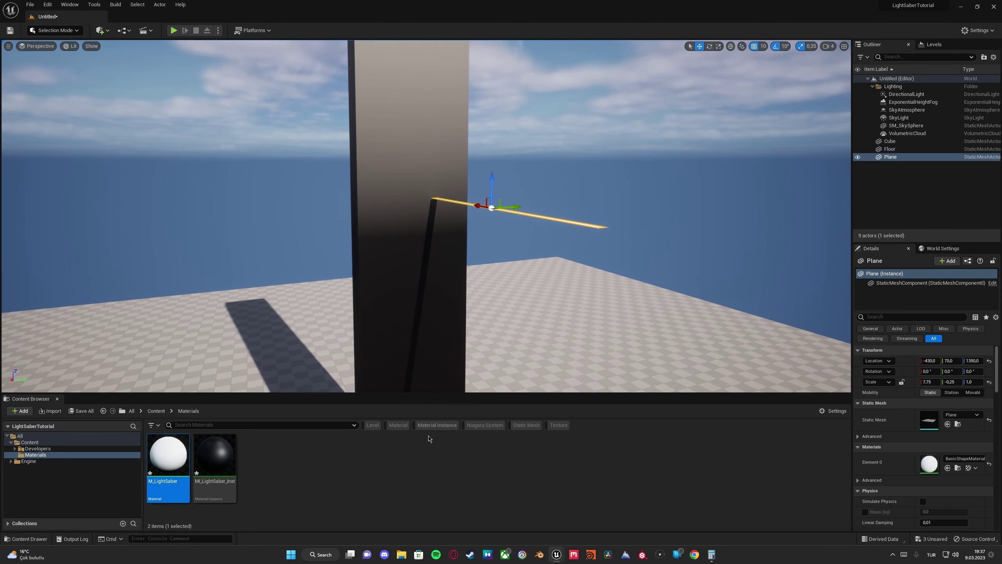
Reopen the M_LightSaber material graph and bring the whole node chain, from Absolute World Position to the output, into view
double_click(169, 457)
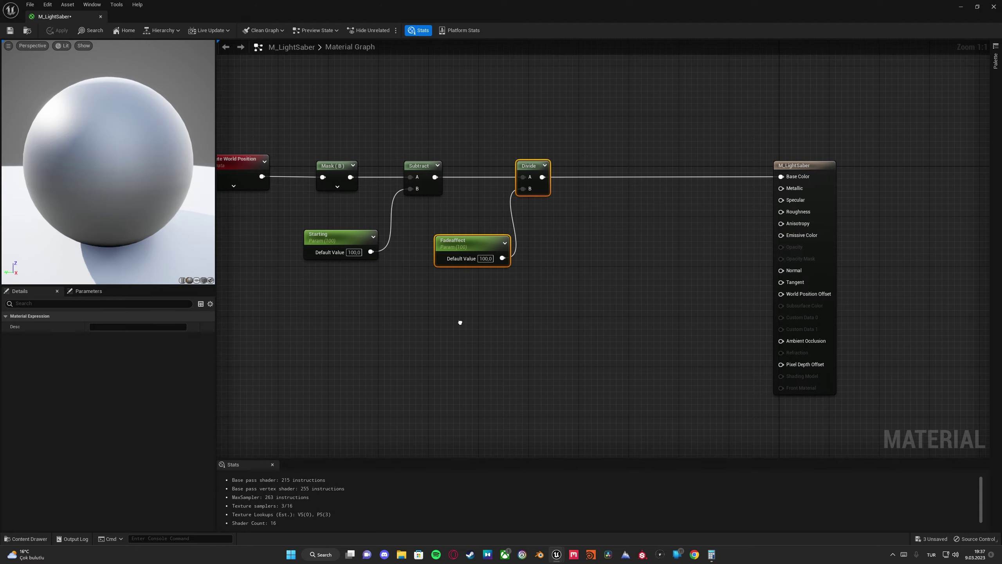
right_click_drag(460, 323, 614, 352)
scroll(614, 351, "down", 2)
right_click_drag(716, 354, 626, 347)
scroll(625, 348, "up", 2)
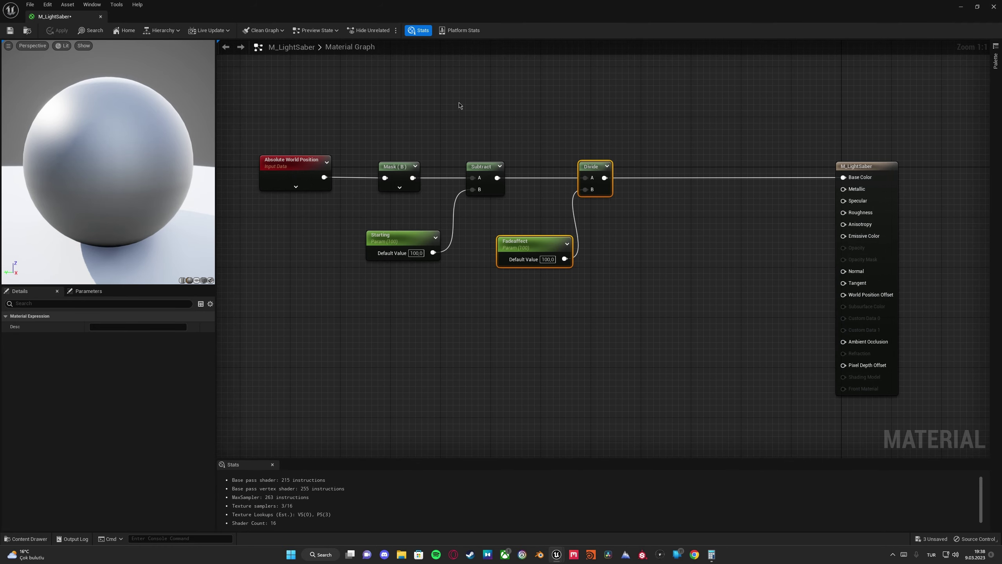
left_click_drag(261, 89, 687, 294)
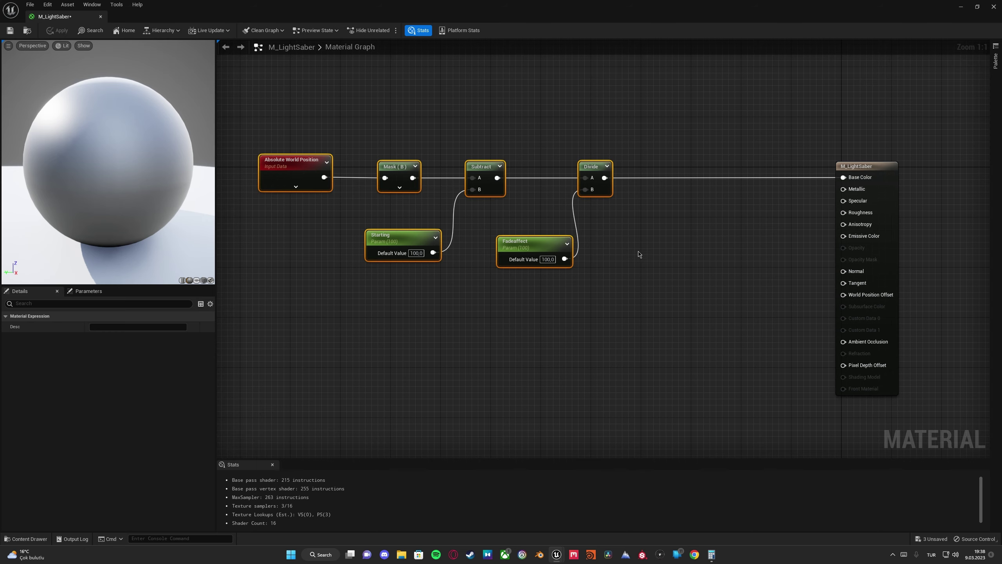
mouse_move(640, 254)
right_mouse_down()
mouse_move(707, 247)
mouse_move(631, 237)
mouse_move(669, 226)
mouse_move(613, 239)
mouse_move(634, 265)
right_mouse_up()
scroll(634, 264, "down", 1)
right_click_drag(626, 160, 632, 215)
left_click(628, 144)
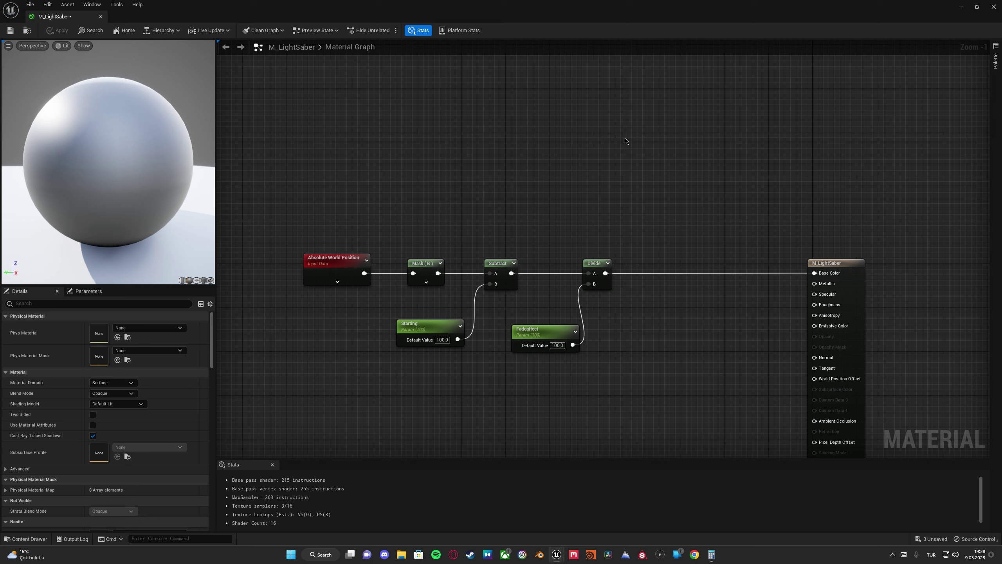
key("1")
left_click(625, 139)
key("Delete")
Add a Constant3Vector node above the Divide node and convert it to a parameter named Color
key("3")
left_click(599, 148)
left_click_drag(627, 154, 590, 145)
right_click(595, 145)
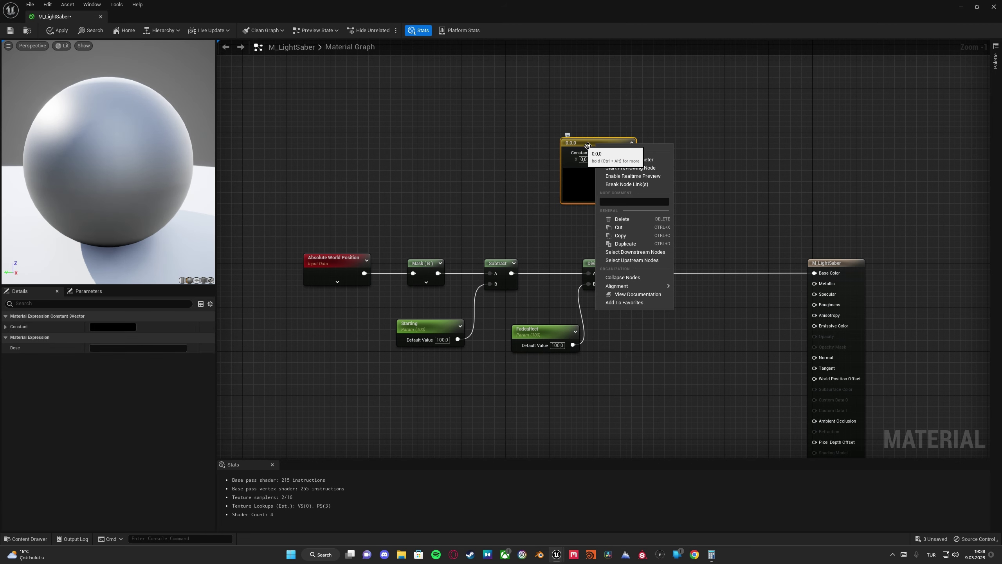
left_click(628, 160)
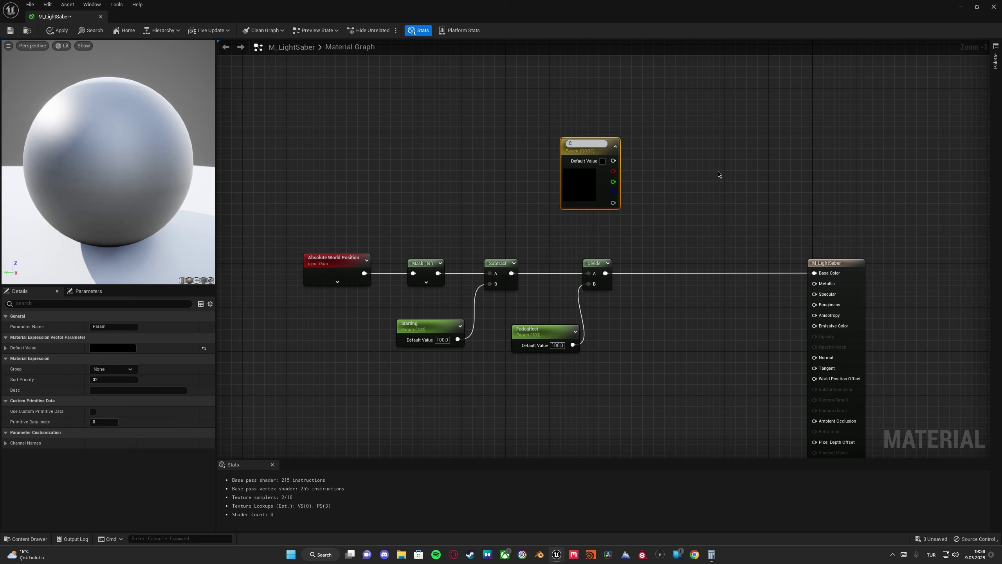
type("Color")
key("Return")
Set the Color parameter's default value to white, with R, G and B each at 1
double_click(580, 184)
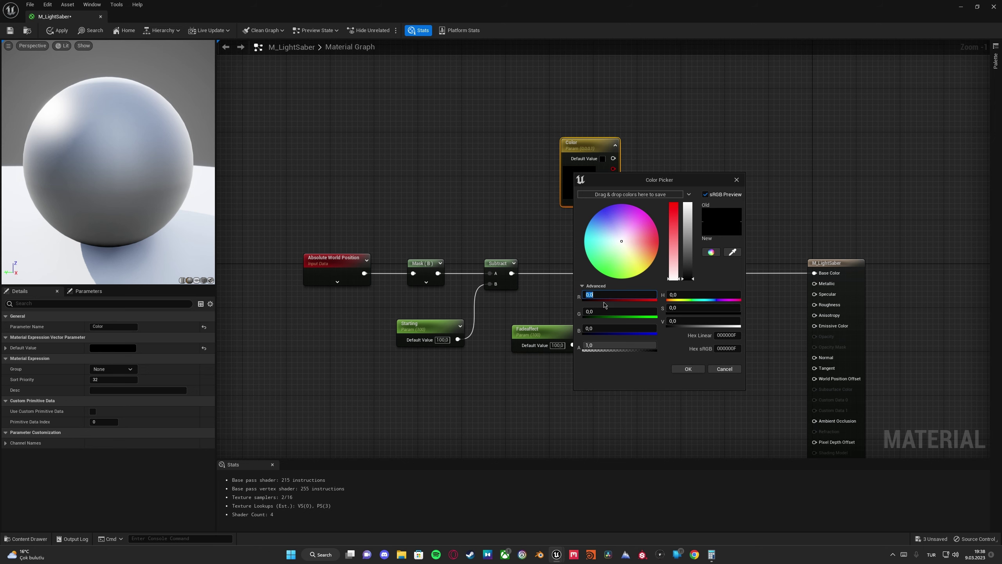
type("1")
key("Tab")
type("1")
key("Tab")
type("1")
key("Tab")
key("Return")
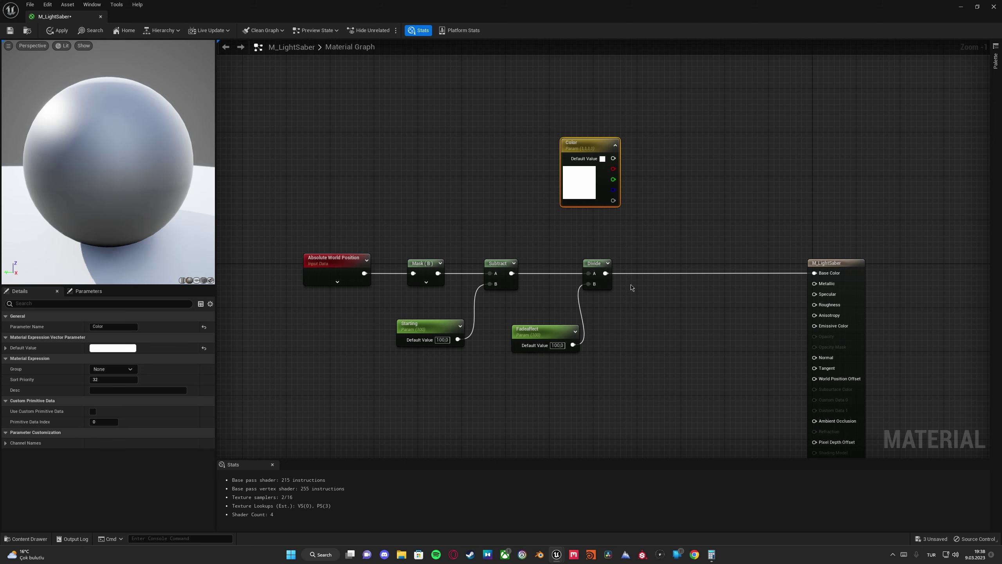
Add a Multiply node between the Divide node and the M_LightSaber output node
right_click_drag(624, 154, 583, 92)
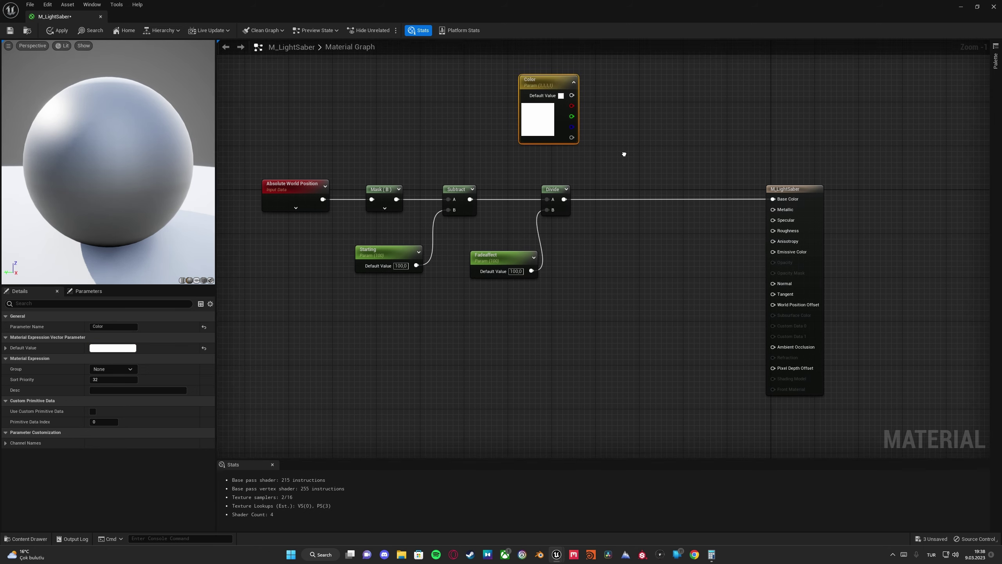
right_click_drag(624, 154, 620, 172)
left_click(636, 167)
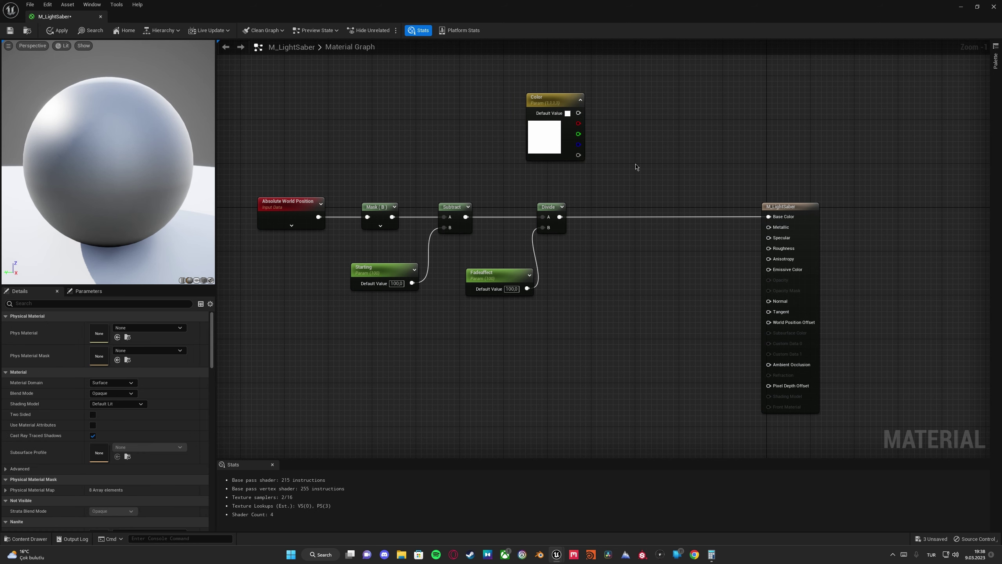
key("m")
left_click(636, 164)
left_click_drag(649, 168, 638, 198)
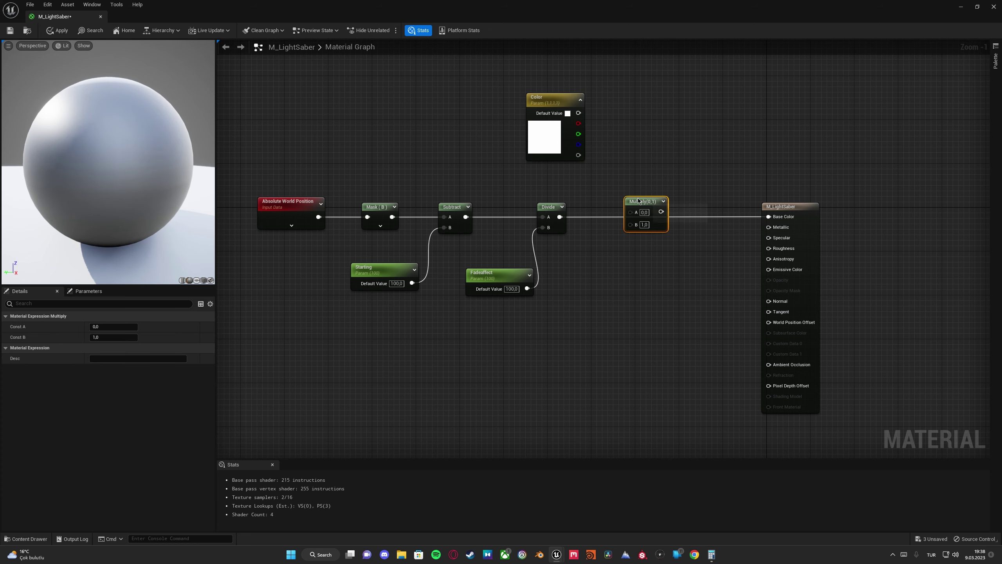
Connect Divide to Multiply's B input and Color to its A input, and feed the product into Base Color
left_click_drag(563, 218, 630, 225)
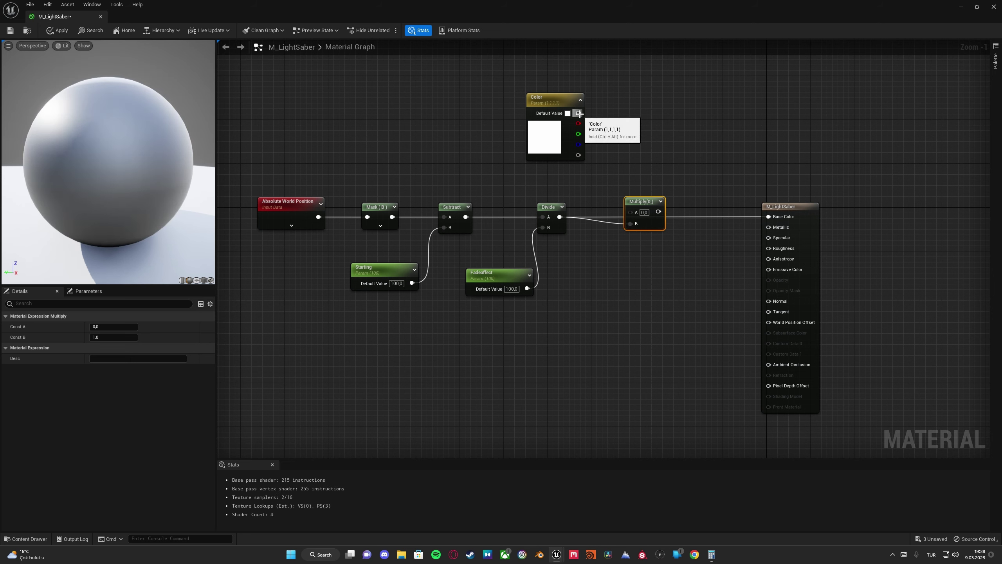
left_click_drag(579, 113, 627, 209)
left_click(616, 174)
left_click_drag(579, 112, 768, 217)
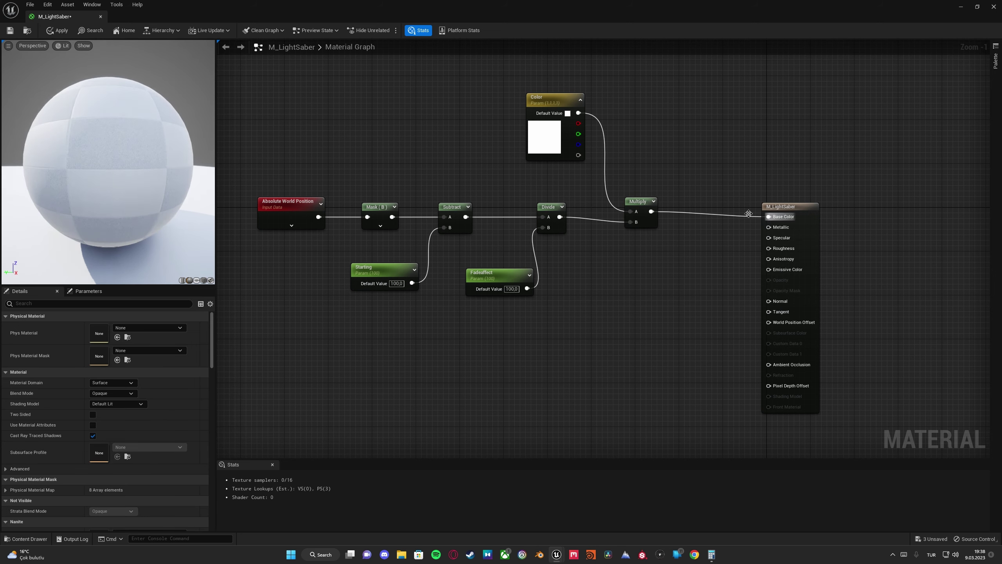
Move the Color node closer to the main node chain, and apply and save the M_LightSaber material
left_click_drag(555, 106, 556, 128)
right_click_drag(680, 142, 744, 161)
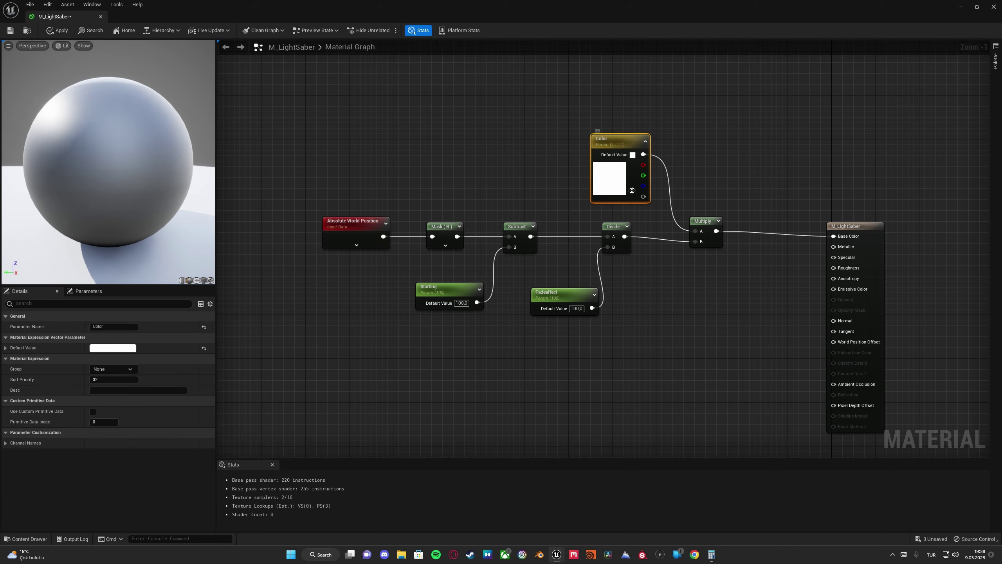
left_click(58, 31)
key("ctrl+s")
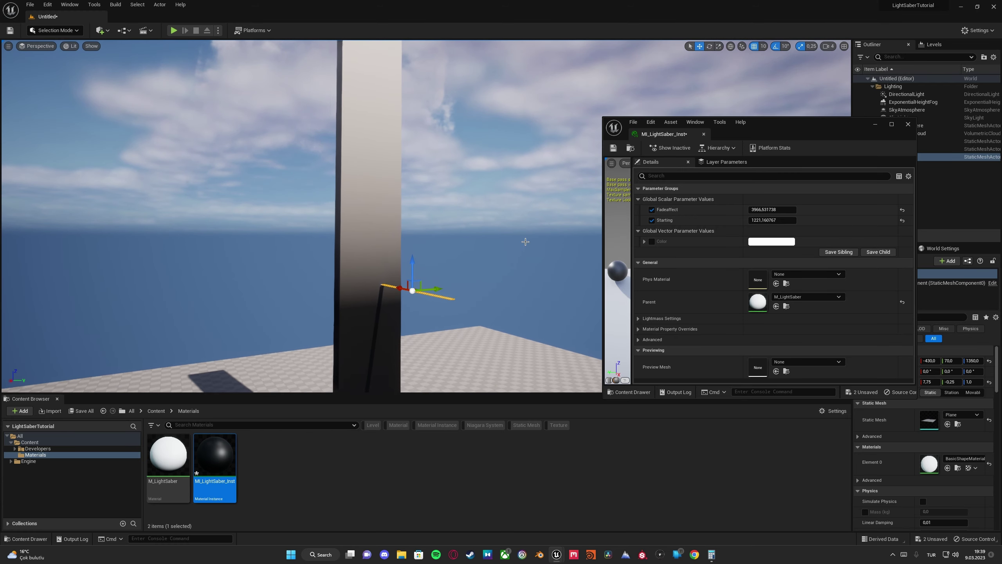
Override Color in MI_LightSaber_Inst with light pink, about R 1.0, G 0.57, B 0.70, and minimize the instance window
left_click(652, 242)
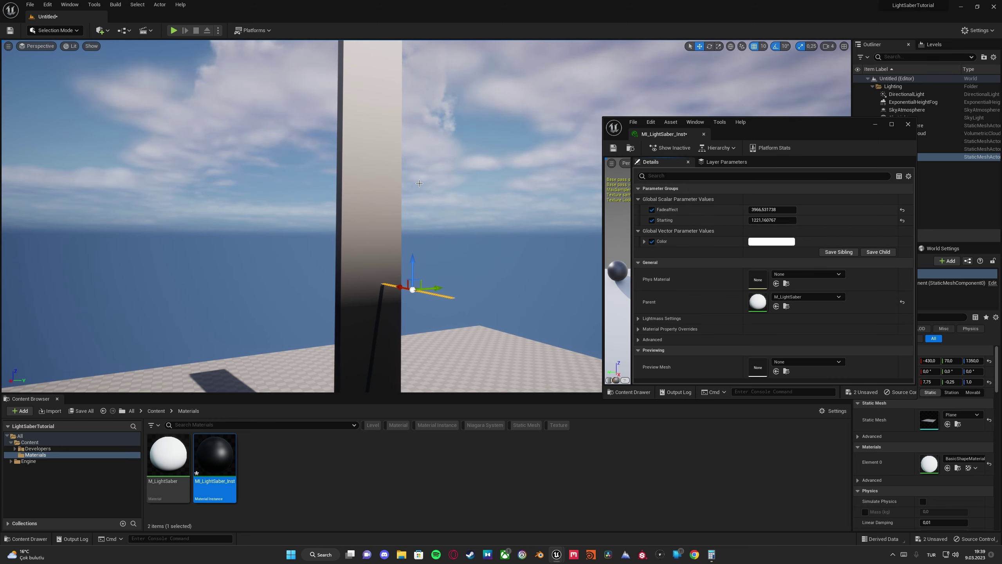
right_click_drag(419, 184, 418, 165)
left_click(771, 242)
mouse_move(814, 300)
left_mouse_down()
mouse_move(826, 310)
mouse_move(822, 294)
mouse_move(834, 310)
mouse_move(819, 306)
left_mouse_up()
right_click_drag(513, 252, 450, 237)
key("s")
key("s")
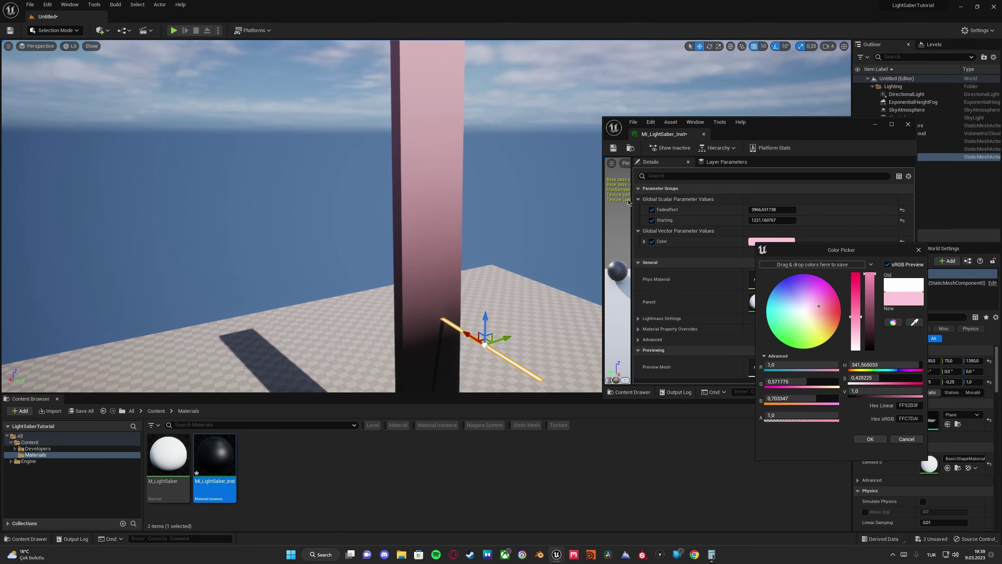
left_click(870, 439)
left_click(875, 124)
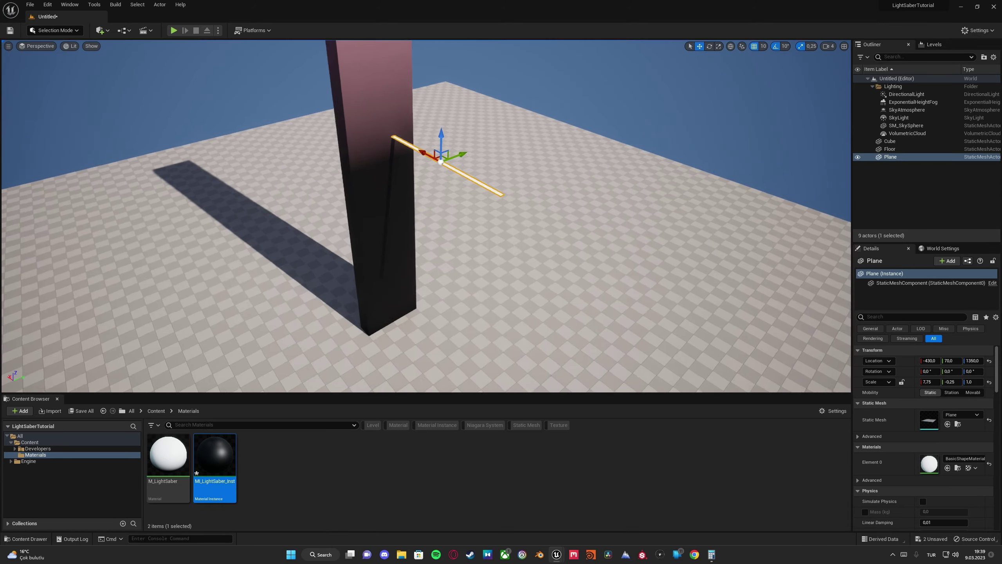
Inspect the cube's color transition above and below the plane strip from close range
key("w")
right_click_drag(450, 272, 430, 218)
key("s")
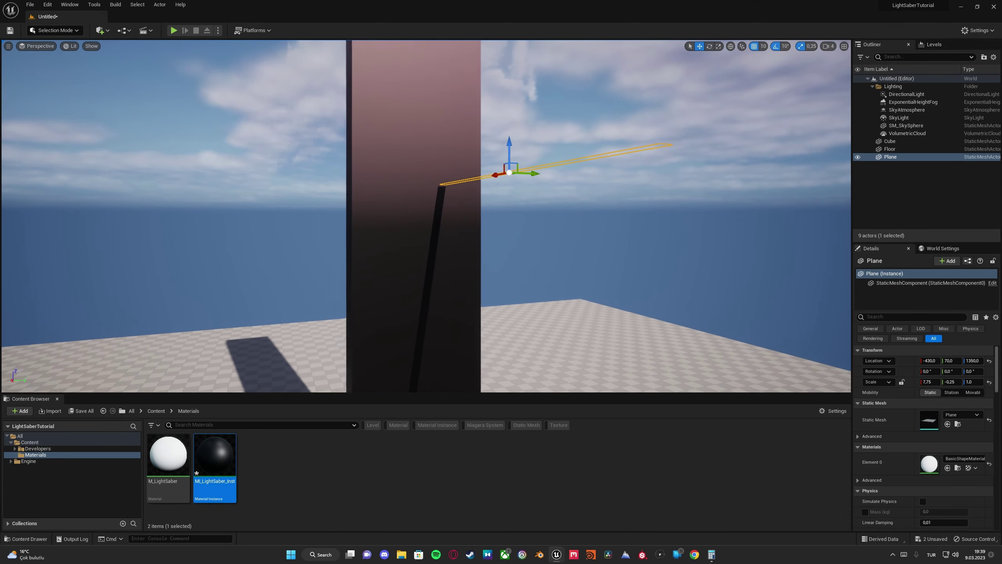
left_click_drag(452, 394, 453, 454)
mouse_move(450, 308)
right_mouse_down()
mouse_move(450, 356)
mouse_move(449, 316)
mouse_move(438, 310)
right_mouse_up()
key("s")
key("w")
key("w")
right_click_drag(449, 271, 451, 259)
key("s")
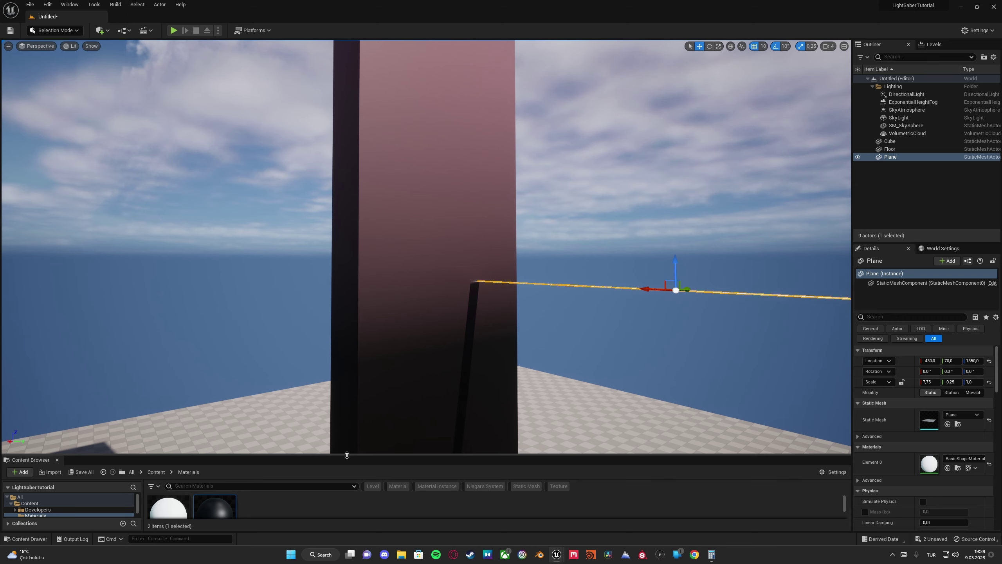
left_click_drag(347, 455, 347, 417)
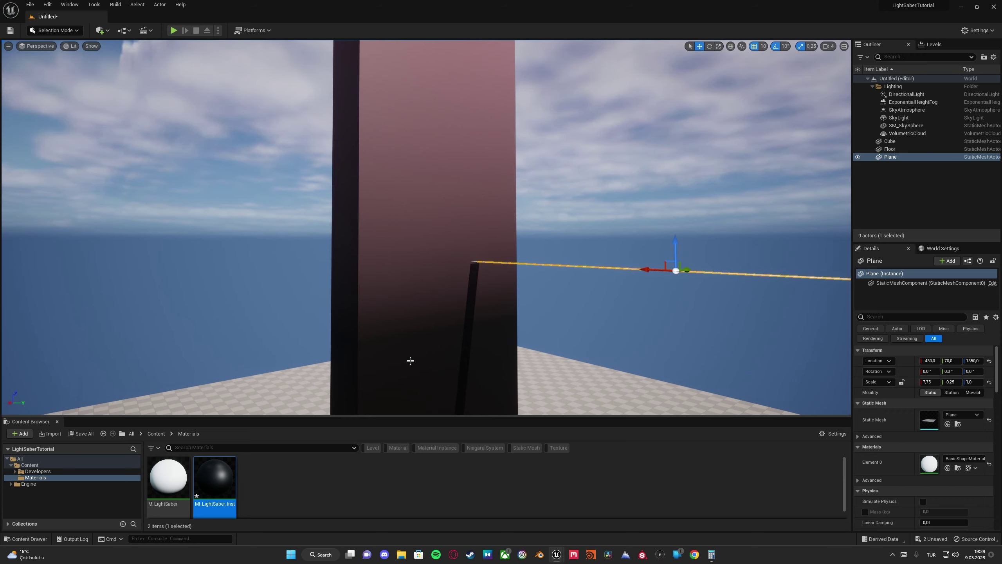
right_click_drag(410, 361, 379, 293)
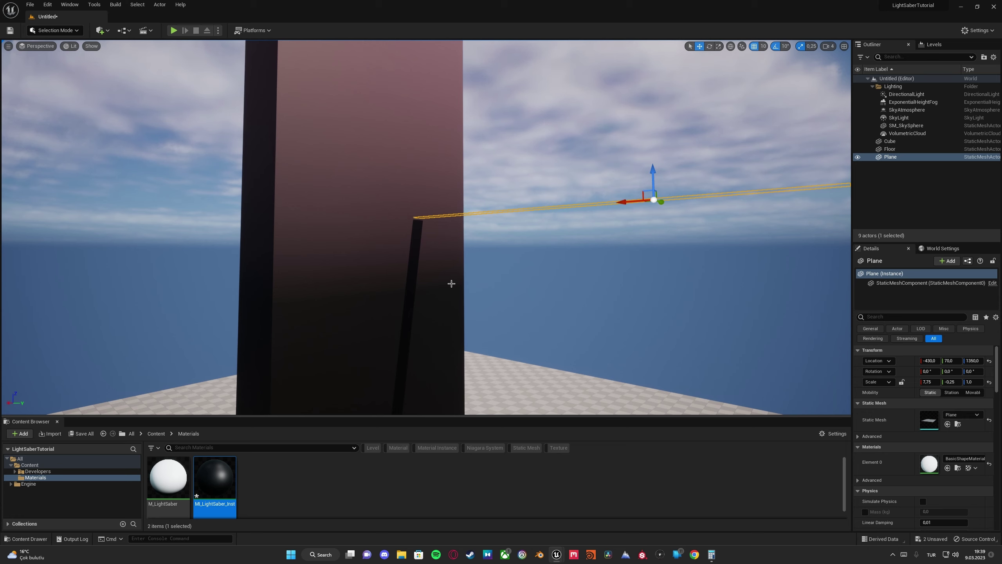
mouse_move(454, 280)
right_mouse_down()
mouse_move(434, 279)
mouse_move(465, 287)
mouse_move(454, 279)
right_mouse_up()
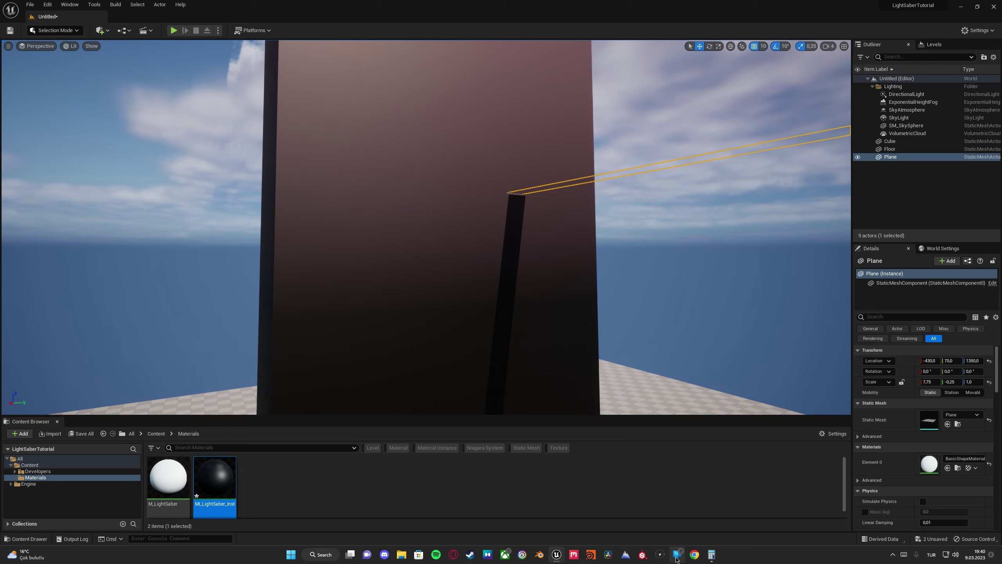
Reopen the M_LightSaber graph and multiply 8 by 0 in Calculator to check the Multiply node's math
mouse_move(557, 555)
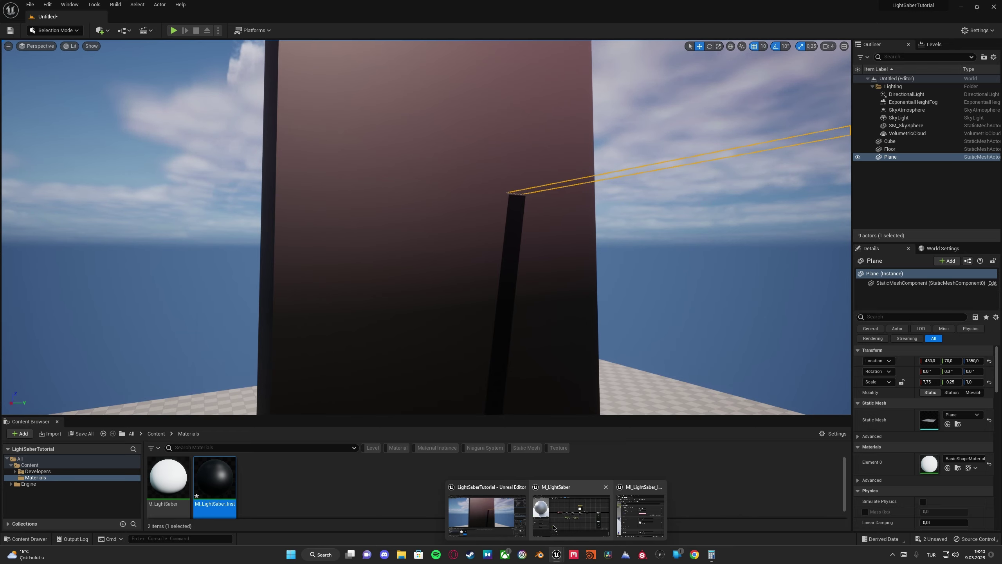
left_click(571, 508)
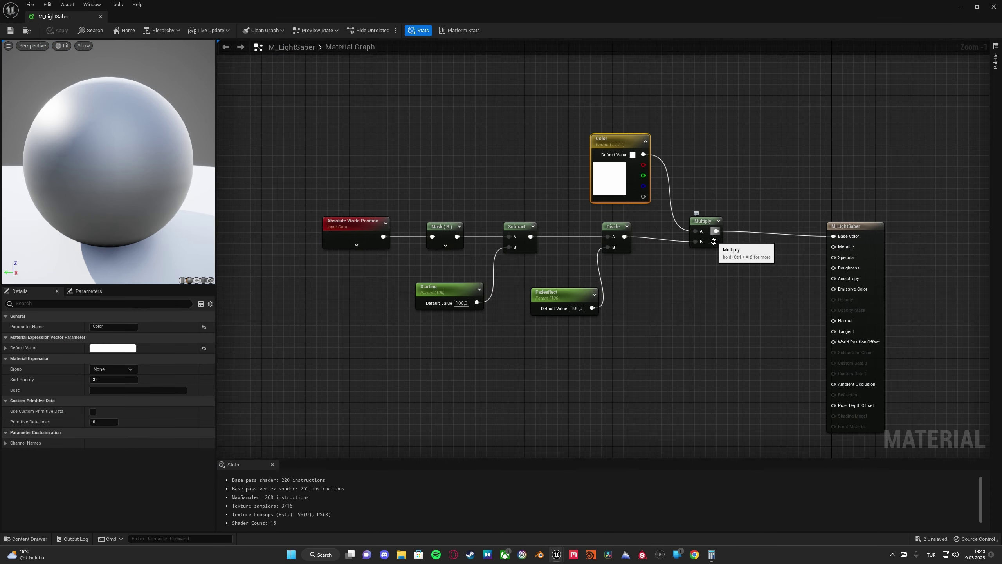
left_click(711, 557)
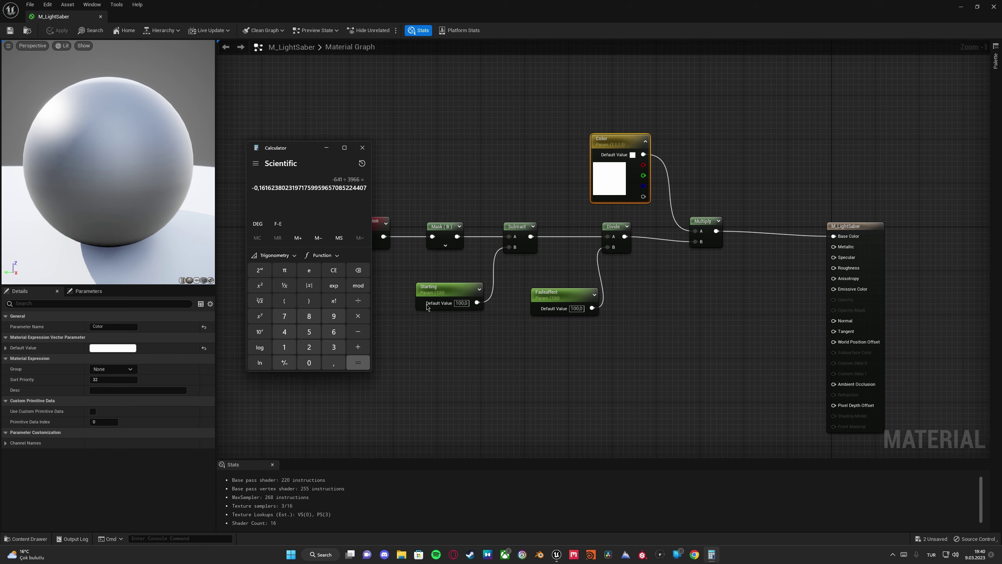
left_click(309, 316)
left_click(358, 317)
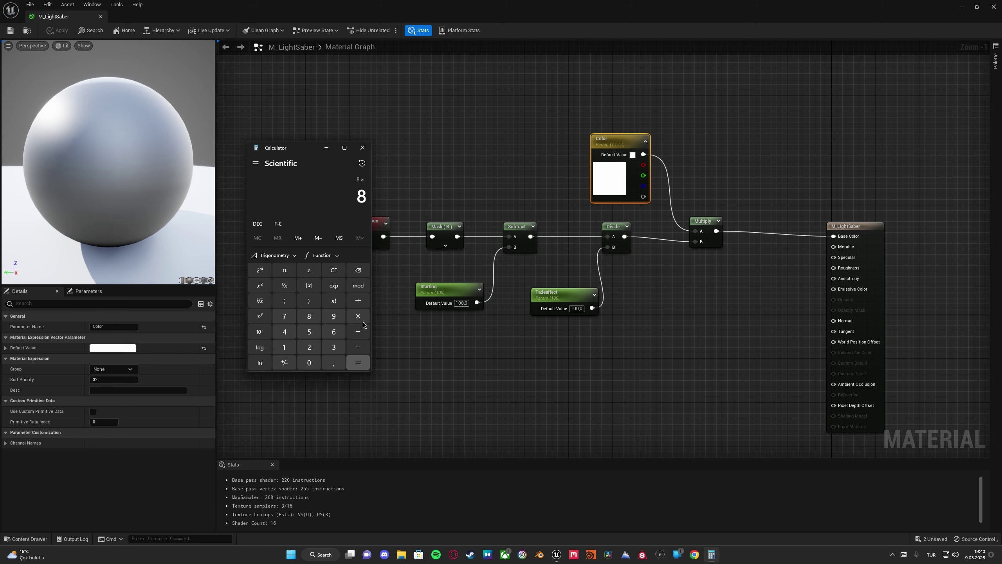
left_click(309, 362)
left_click(327, 147)
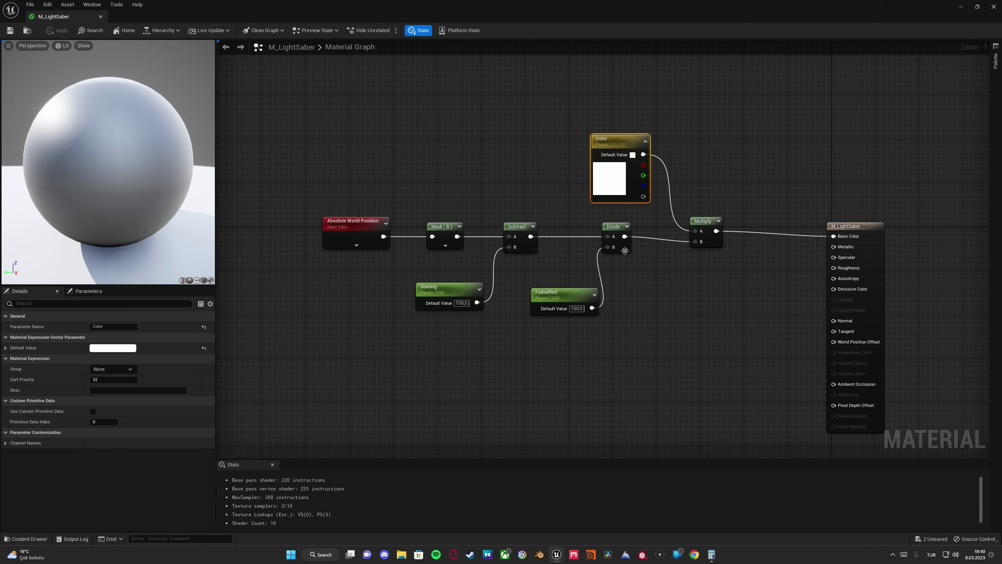
left_click_drag(309, 101, 712, 344)
left_click(670, 365)
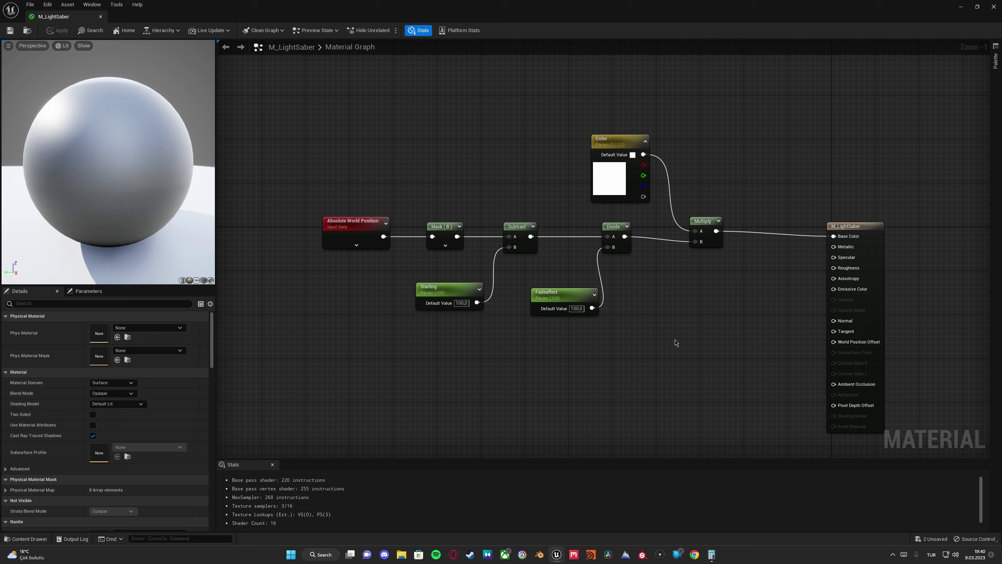
Multiply 0,009 by 0,3 in Calculator, highlight the result, and minimize Calculator
left_click(712, 554)
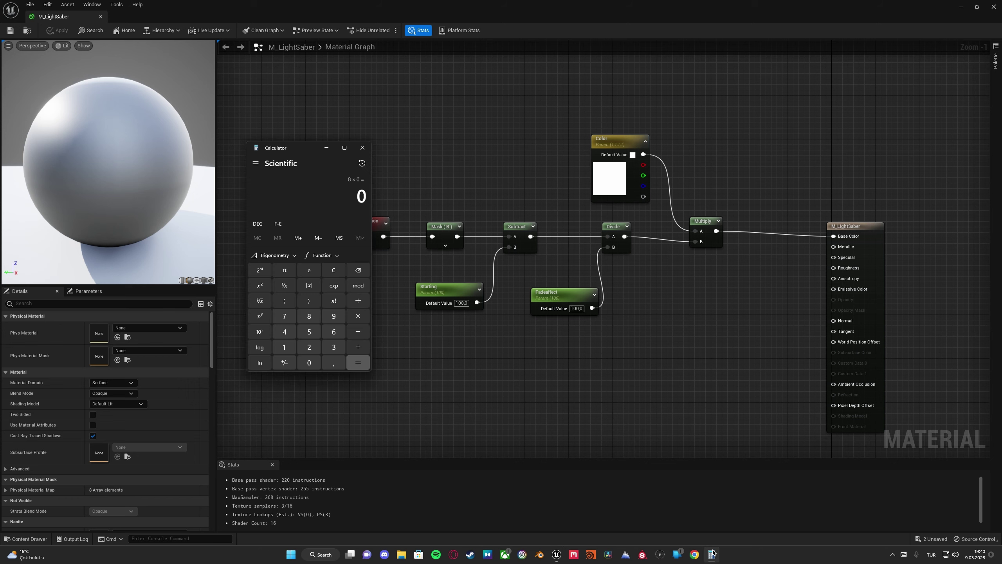
left_click(333, 363)
left_click(309, 362)
left_click(309, 362)
left_click(333, 316)
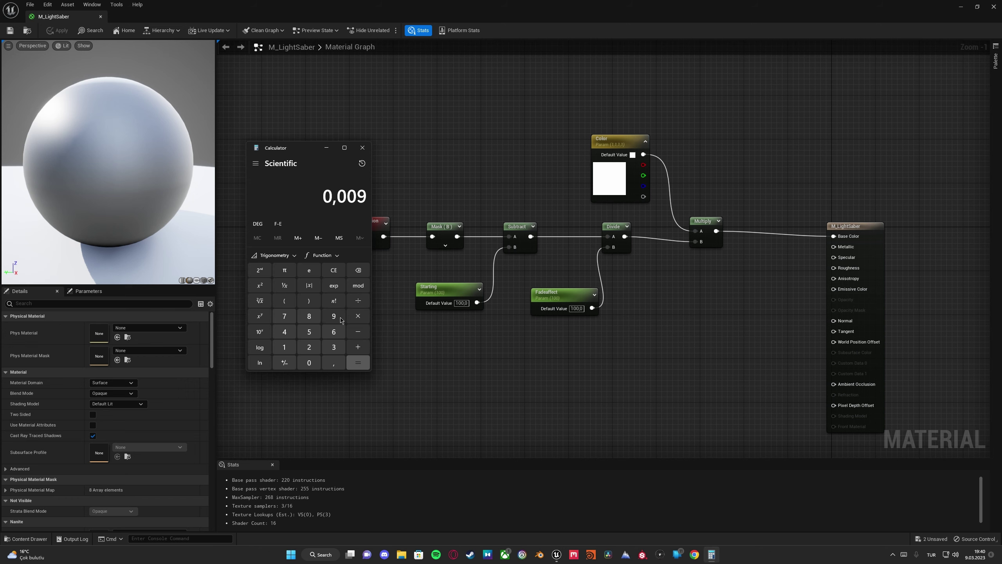
left_click(358, 316)
left_click(334, 363)
left_click(334, 346)
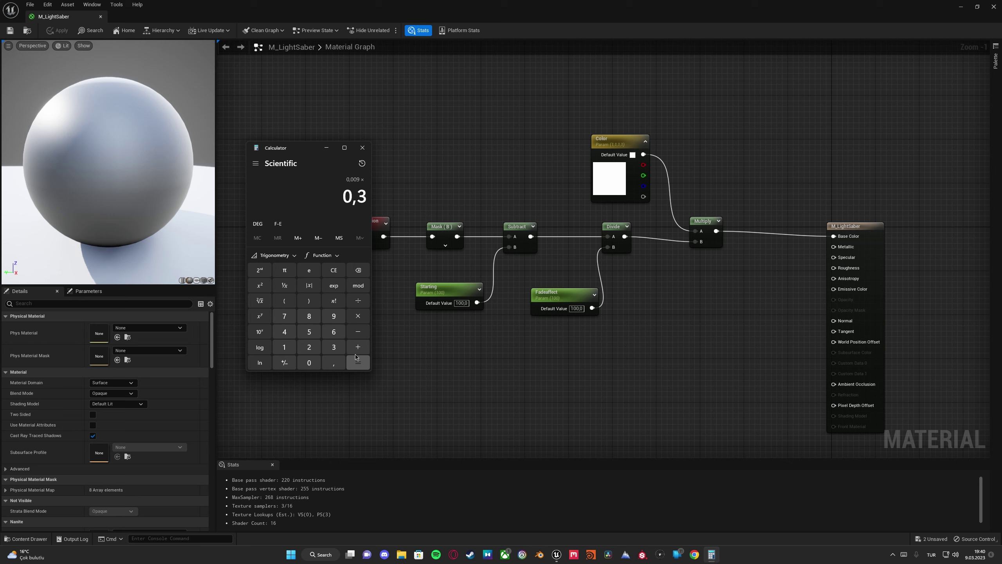
left_click(358, 363)
left_click_drag(314, 196, 368, 202)
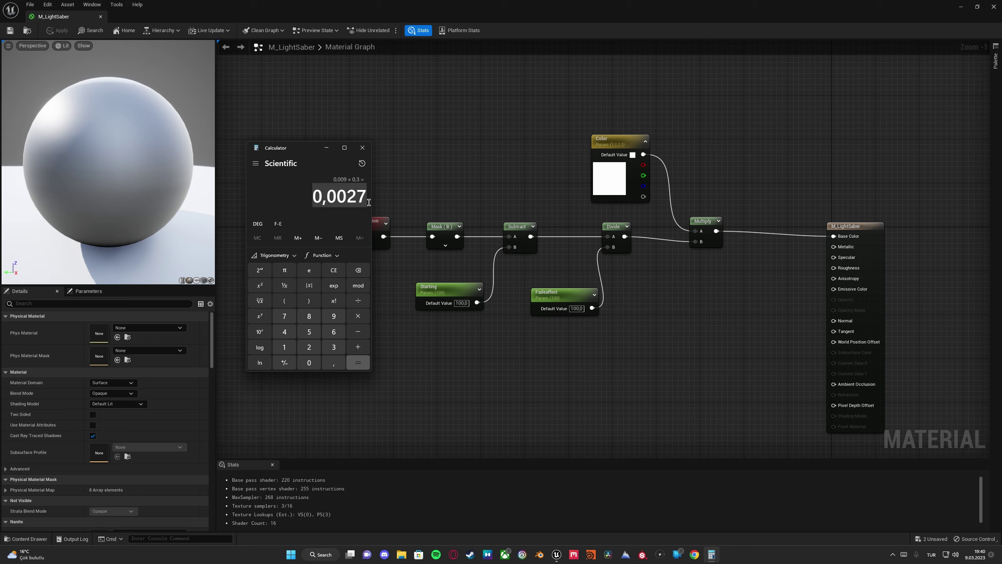
left_click(316, 198)
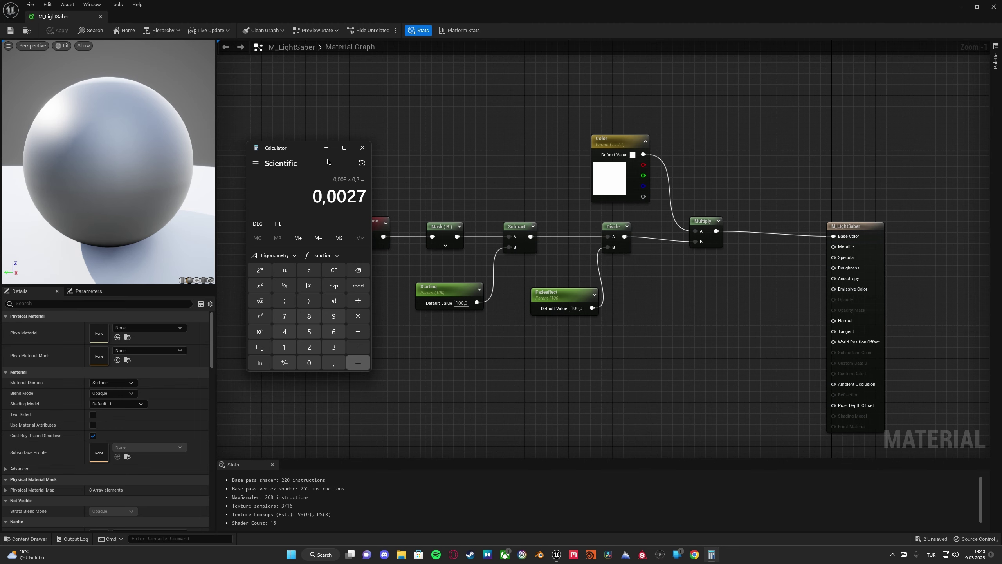
left_click(327, 147)
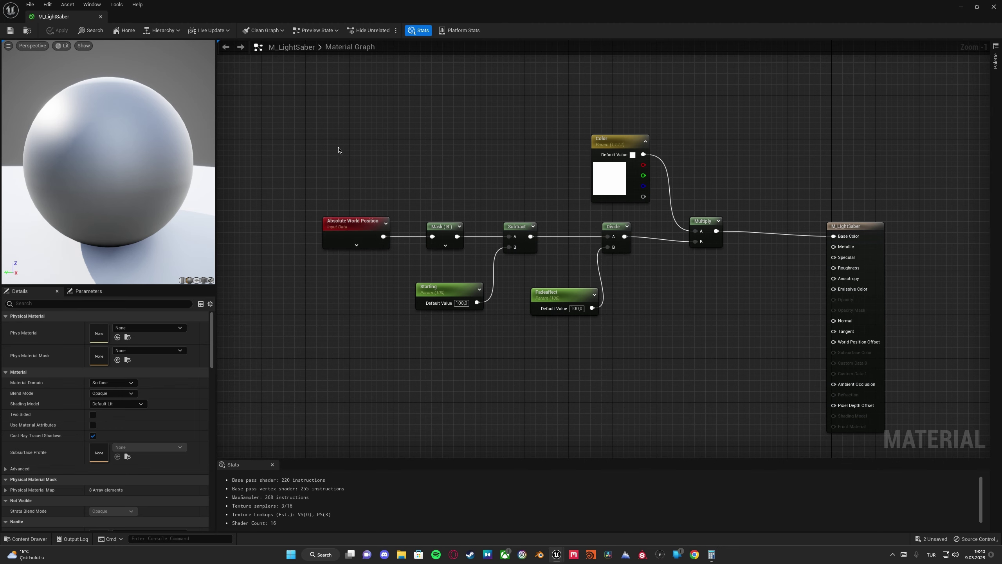
Minimize the material editor and view the tinted cube with its plane strip from farther back in the level
left_click(961, 7)
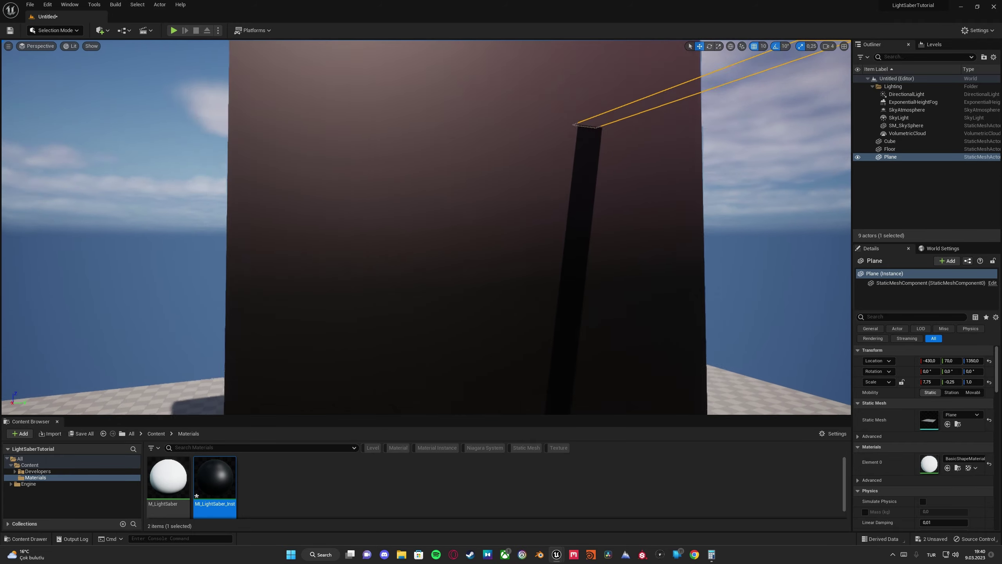
right_click_drag(415, 266, 415, 267)
mouse_move(551, 230)
right_mouse_down()
mouse_move(551, 282)
mouse_move(550, 230)
right_mouse_up()
key("s")
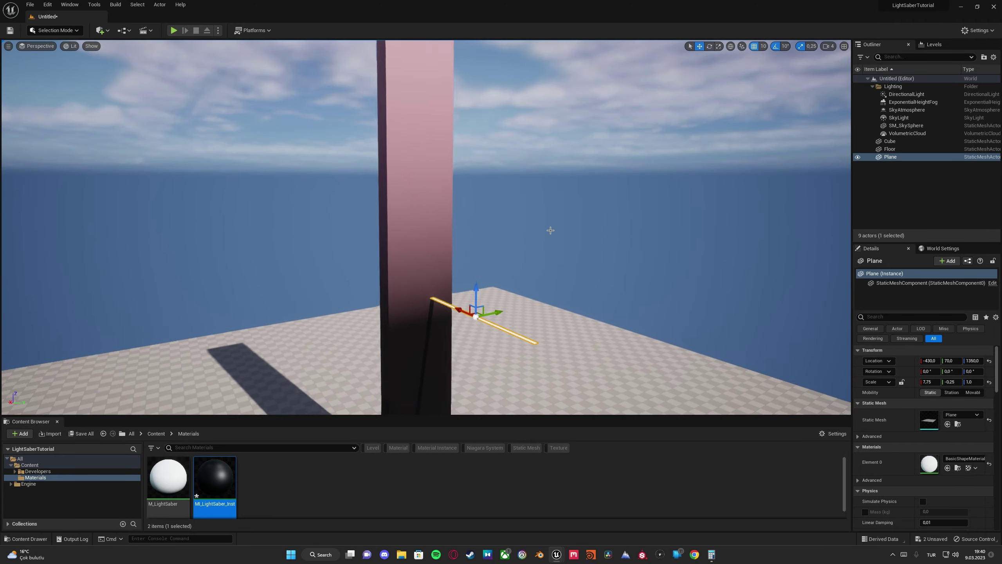
Examine the cube's dark-to-pink transition beside the plane strip from close range
right_click(550, 230)
right_click_drag(427, 132, 404, 79)
key("w")
key("s")
left_click(404, 119)
key("w")
key("s")
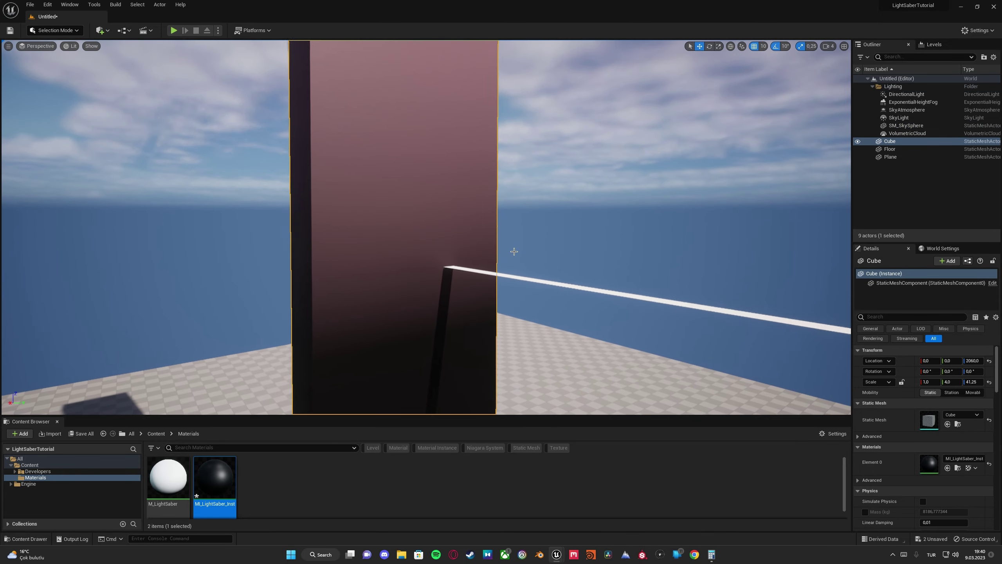
Bring up Calculator to review the multiplication result, and compare it with the cube's dark lower section in the level
left_click(712, 554)
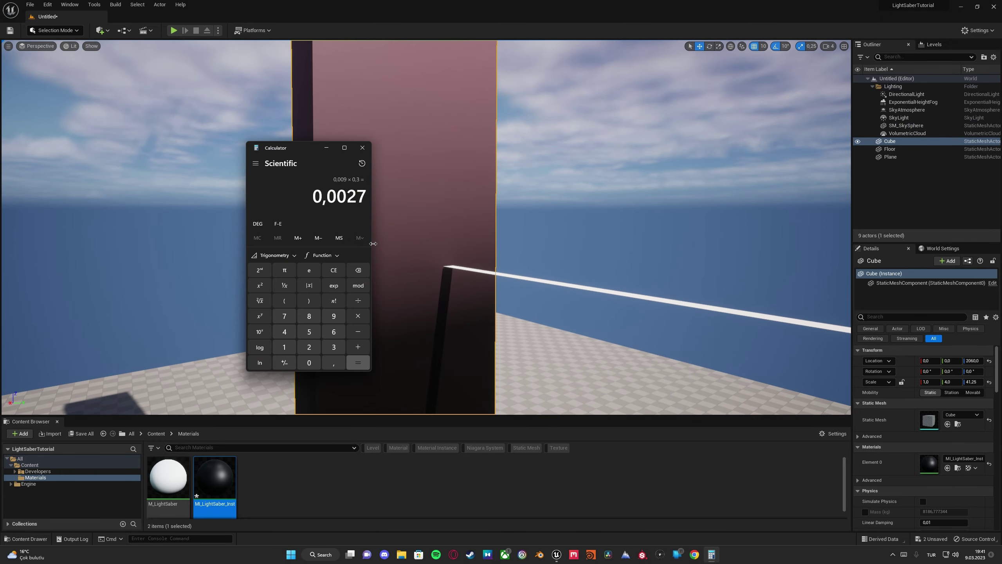
left_click(332, 272)
right_click_drag(492, 286, 469, 308)
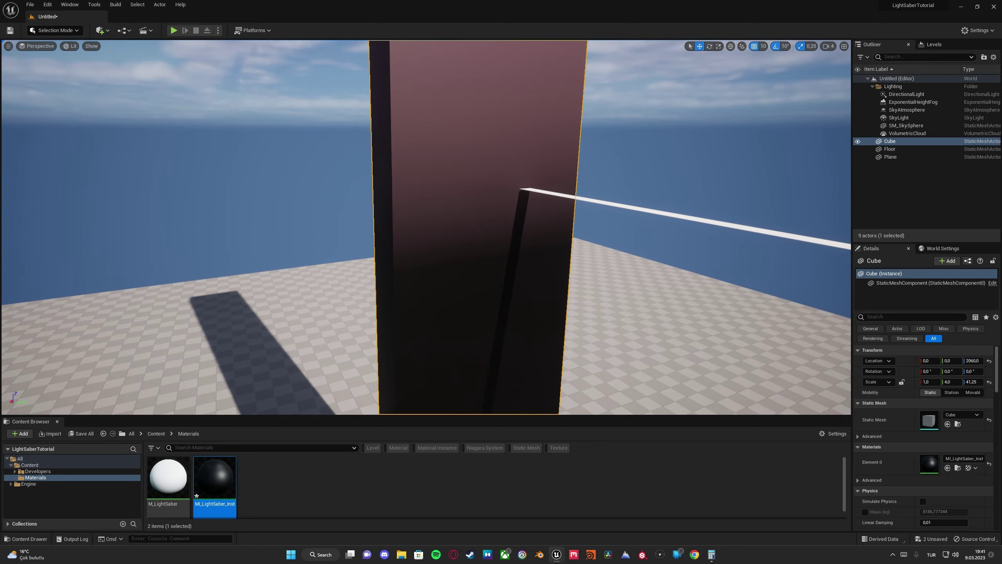
scroll(490, 284, "down", 3)
scroll(514, 208, "down", 5)
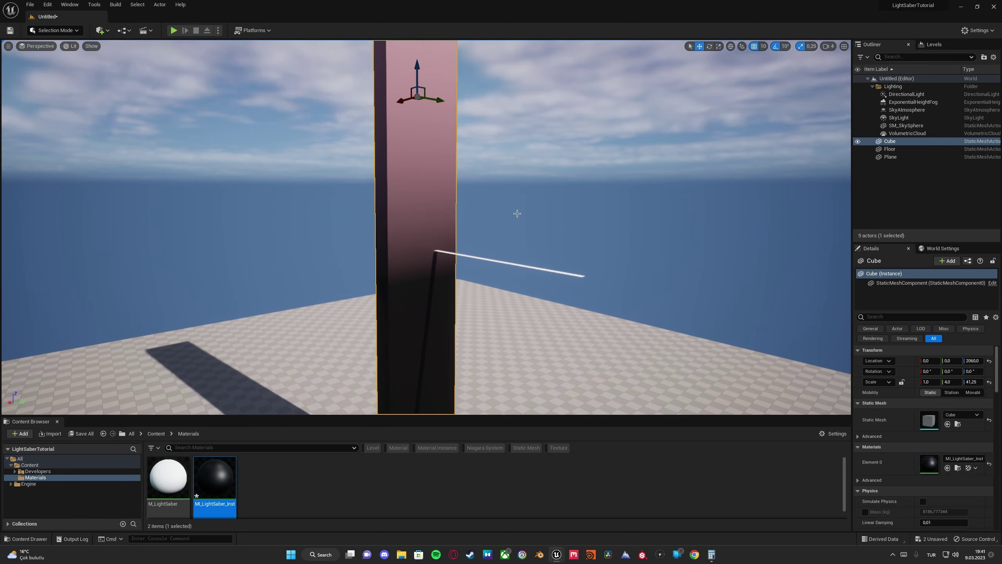
key("w")
right_click_drag(517, 214, 482, 256)
key("s")
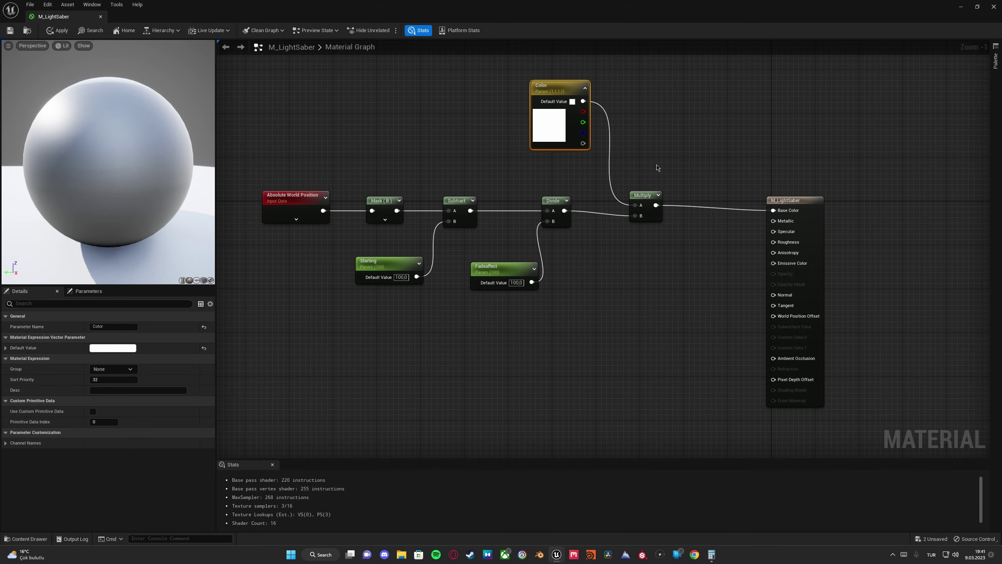
Insert a OneMinus node between the Divide output and Multiply's B input in the M_LightSaber graph and save the material
left_click_drag(628, 171, 699, 272)
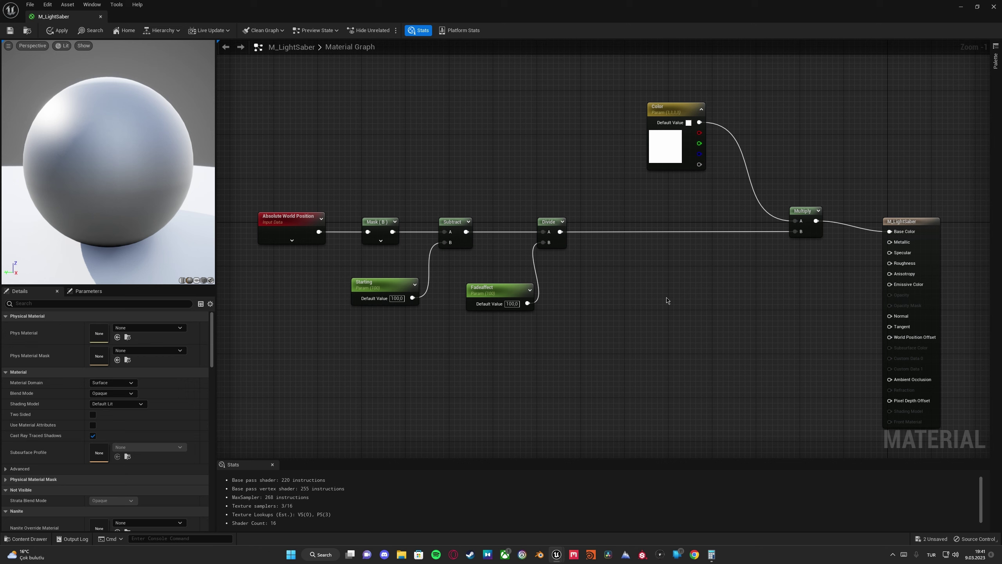
right_click(663, 275)
left_click(595, 277)
right_click(628, 286)
type("one")
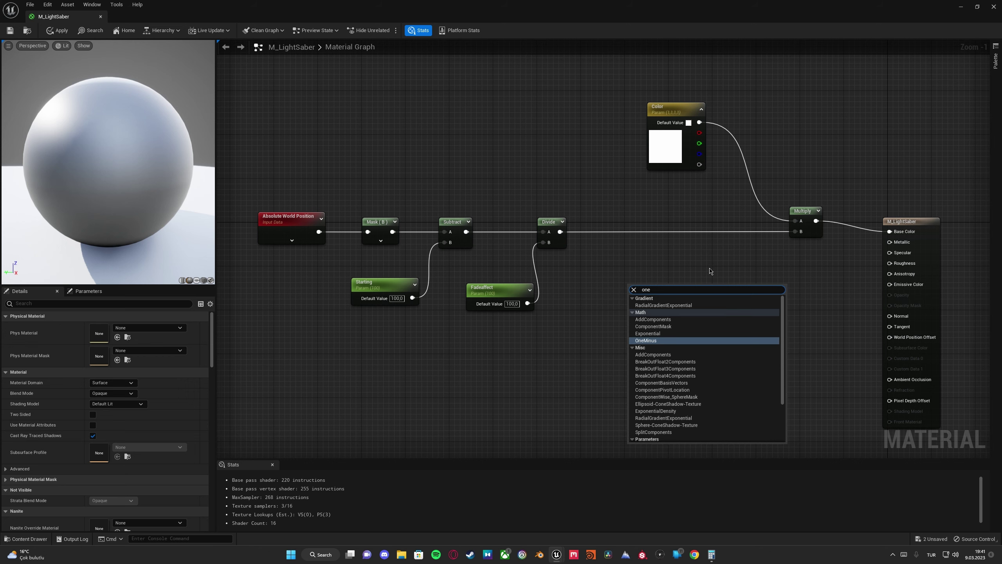
left_click(655, 341)
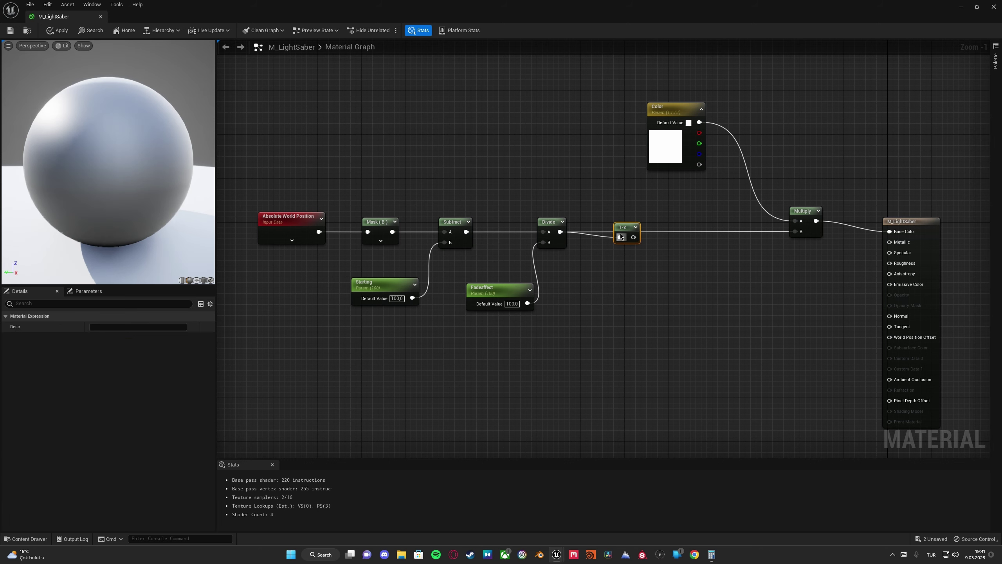
left_click_drag(622, 228, 795, 232)
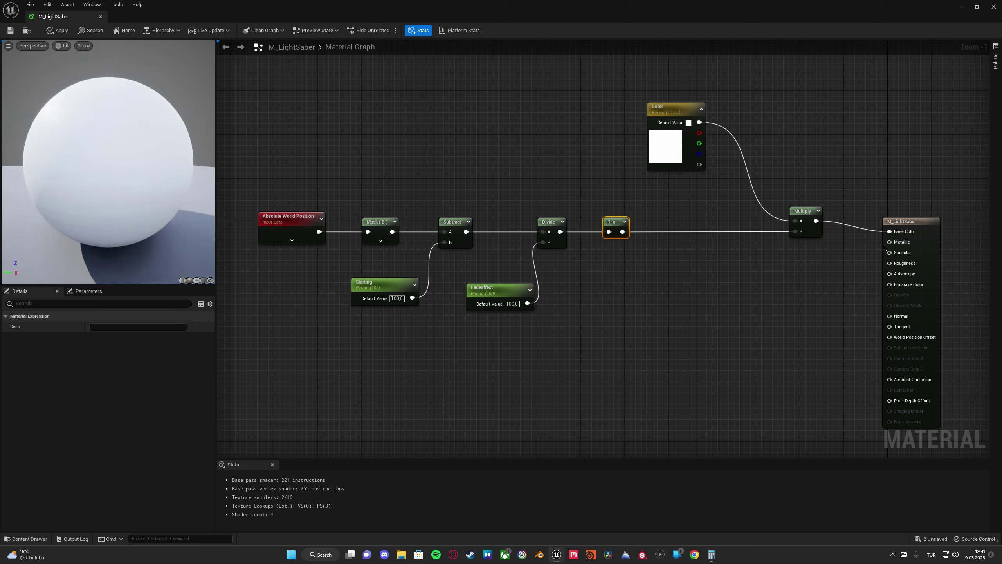
left_click(10, 31)
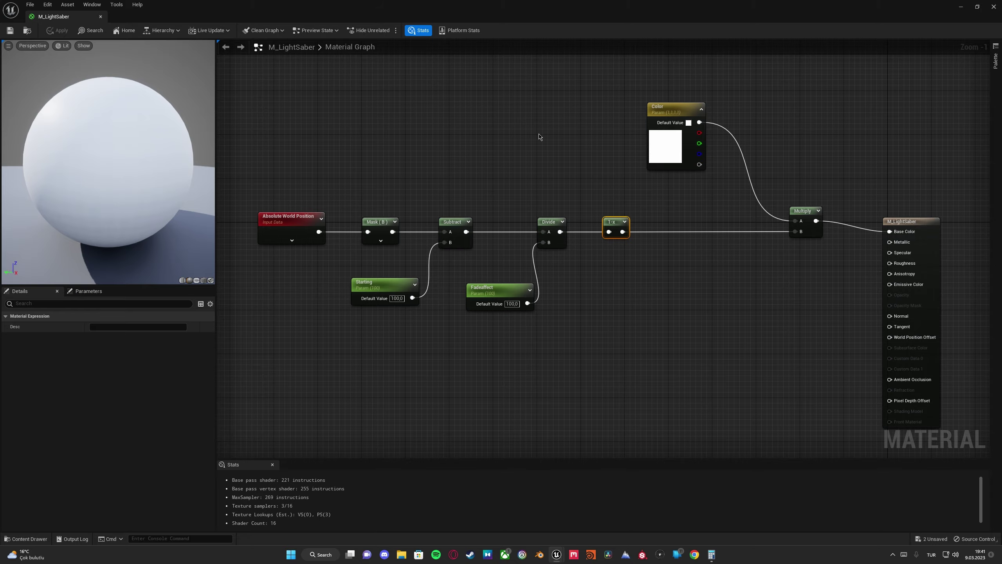
scroll(860, 136, "down", 2)
right_click_drag(845, 138, 900, 105)
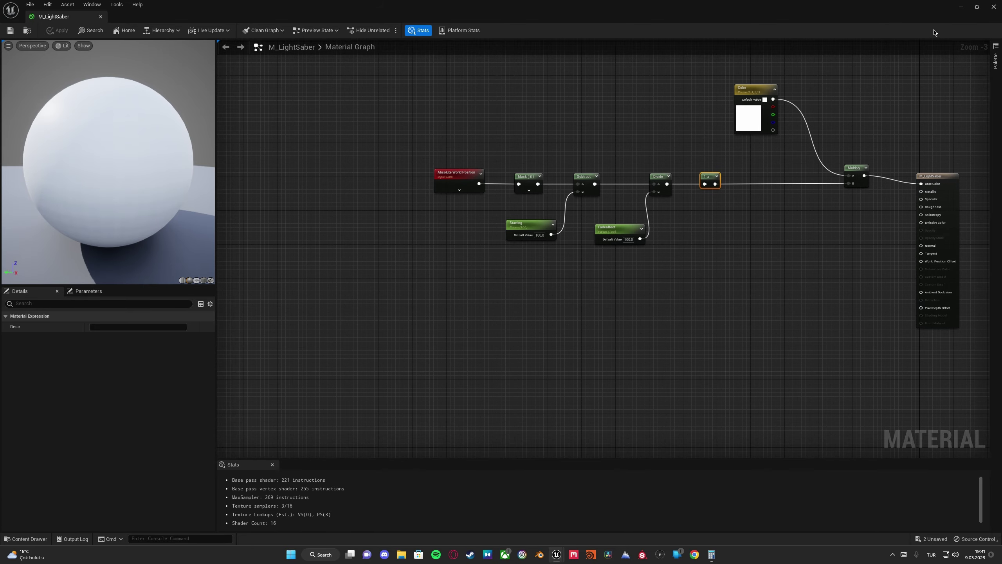
Minimize the material editor and view the inverted mask on the cube in the level
left_click(962, 7)
key("s")
mouse_move(463, 179)
right_mouse_down()
mouse_move(447, 221)
mouse_move(463, 179)
mouse_move(455, 157)
mouse_move(457, 193)
right_mouse_up()
key("w")
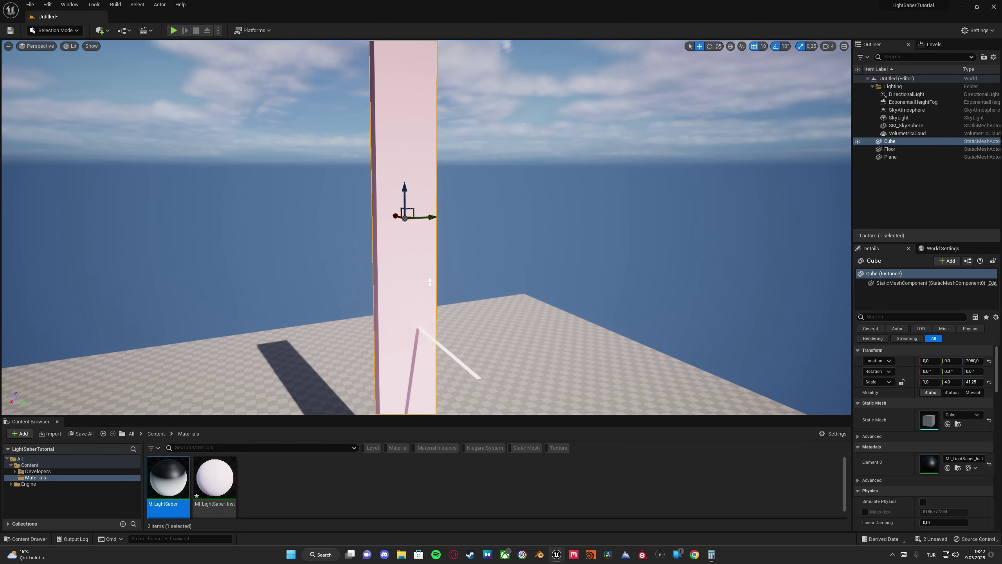
Open the MI_LightSaber_Inst material instance and reset its Color parameter to the default white
double_click(215, 478)
left_click(771, 241)
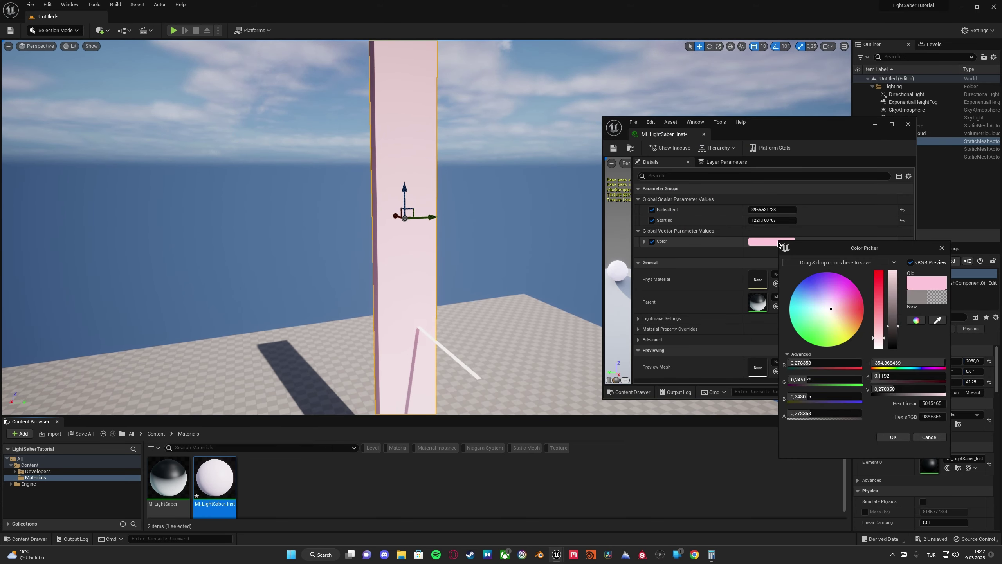
left_click(826, 310)
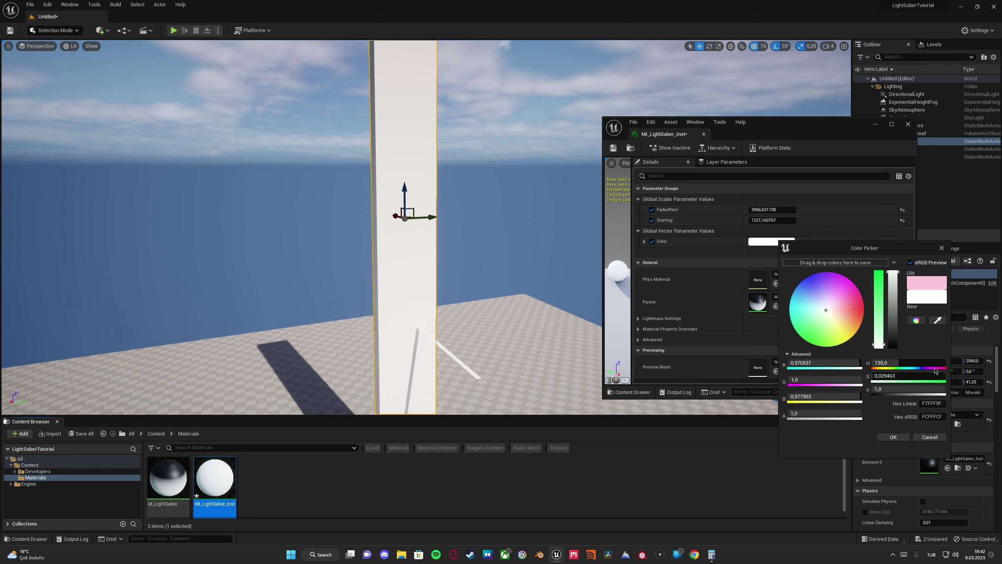
left_click(922, 437)
left_click(902, 241)
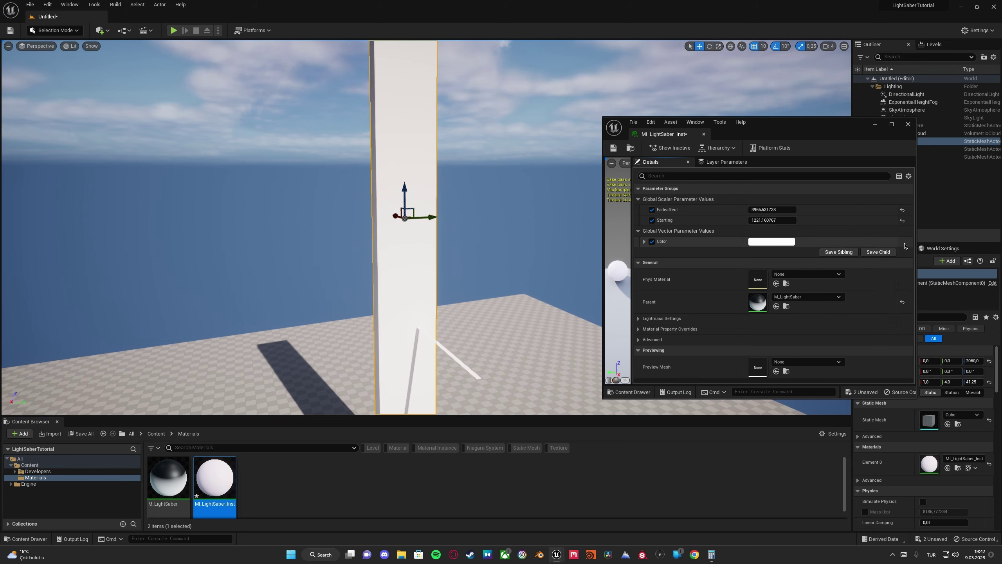
Adjust the instance's Starting and Fadeaffect values so the cube fades from white at its base to black above
key("s")
right_click_drag(529, 241, 533, 207)
key("s")
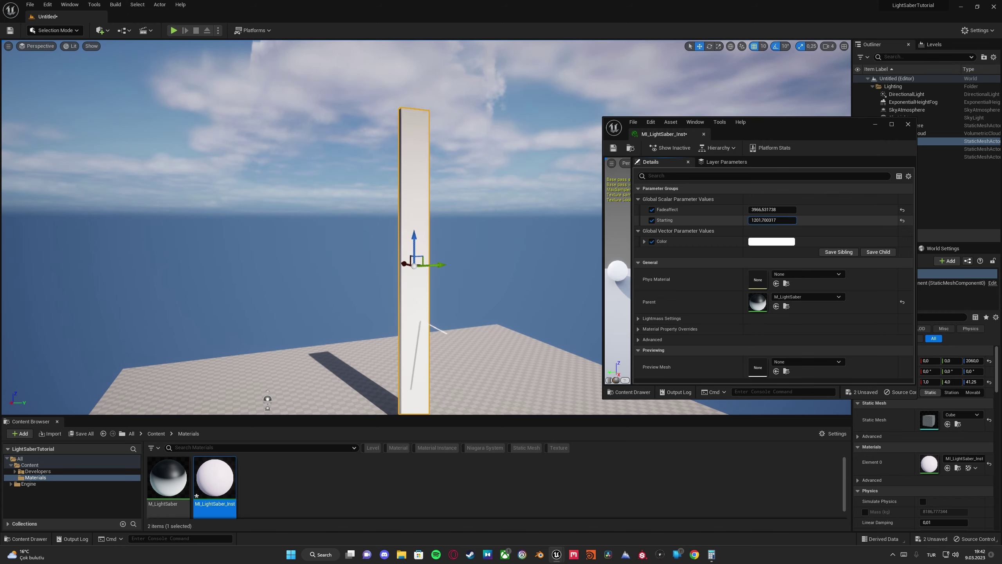
left_click_drag(781, 220, 750, 209)
mouse_move(552, 229)
right_mouse_down()
mouse_move(554, 256)
mouse_move(554, 221)
right_mouse_up()
left_click_drag(791, 213, 793, 213)
right_click_drag(552, 229, 552, 277)
Examine the white-to-black fade on the cube above the plane strip in the level
right_click_drag(591, 214, 496, 190)
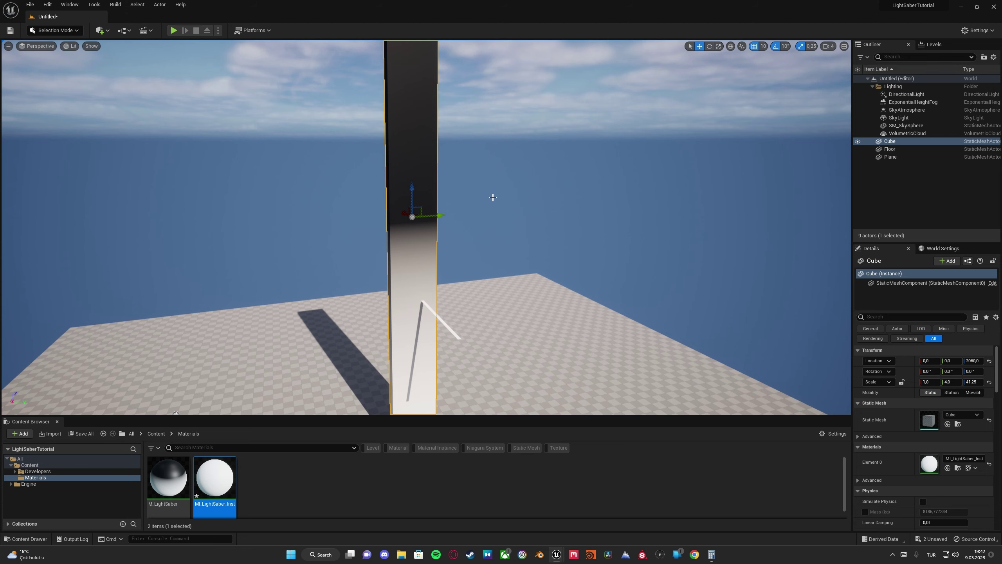
scroll(493, 197, "up", 3)
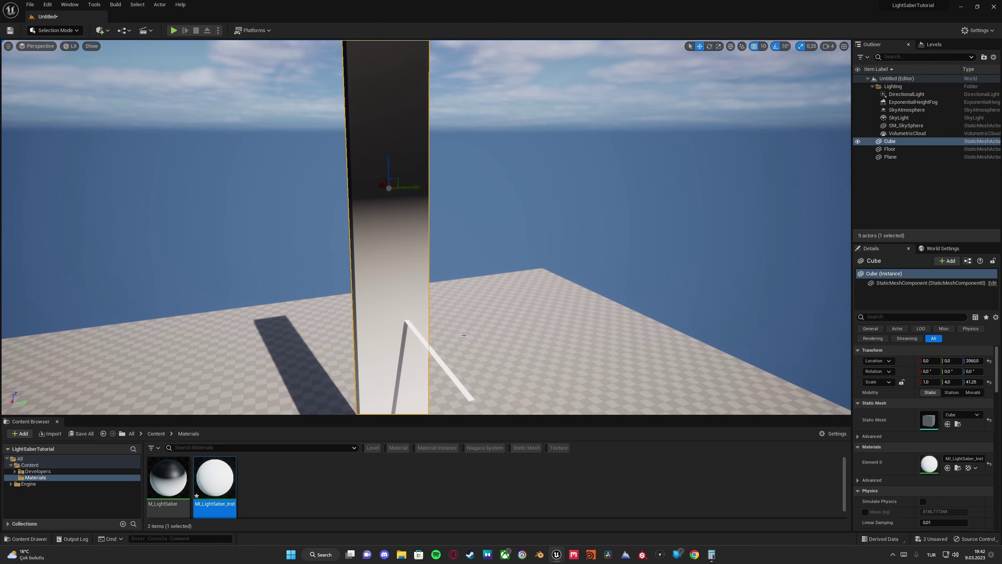
key("s")
right_click_drag(520, 260, 520, 267)
right_click(520, 260)
left_click(502, 208)
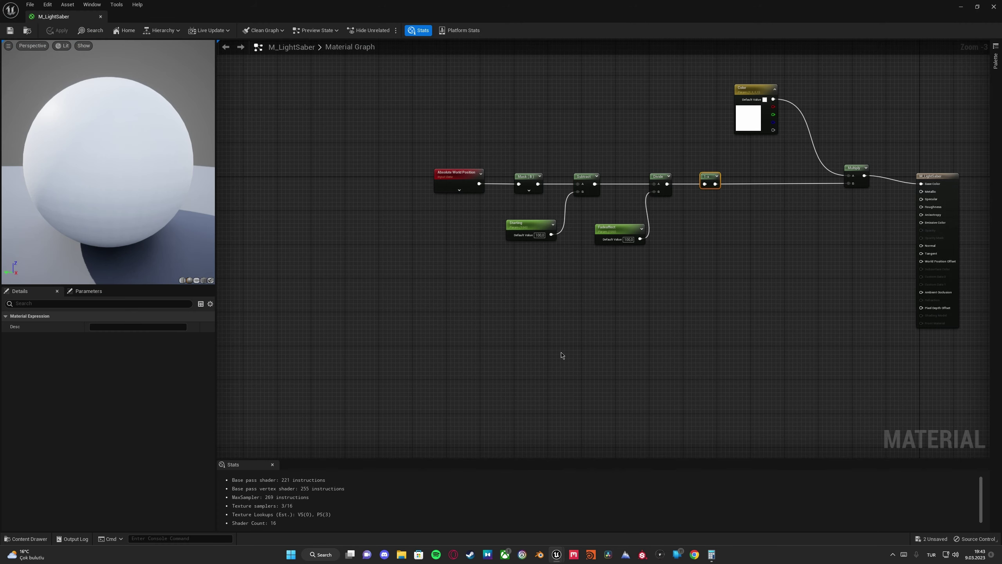
Review the height-mask node chain and Color parameter feeding Multiply in the M_LightSaber graph
right_click_drag(588, 340, 654, 285)
left_click_drag(594, 88, 782, 301)
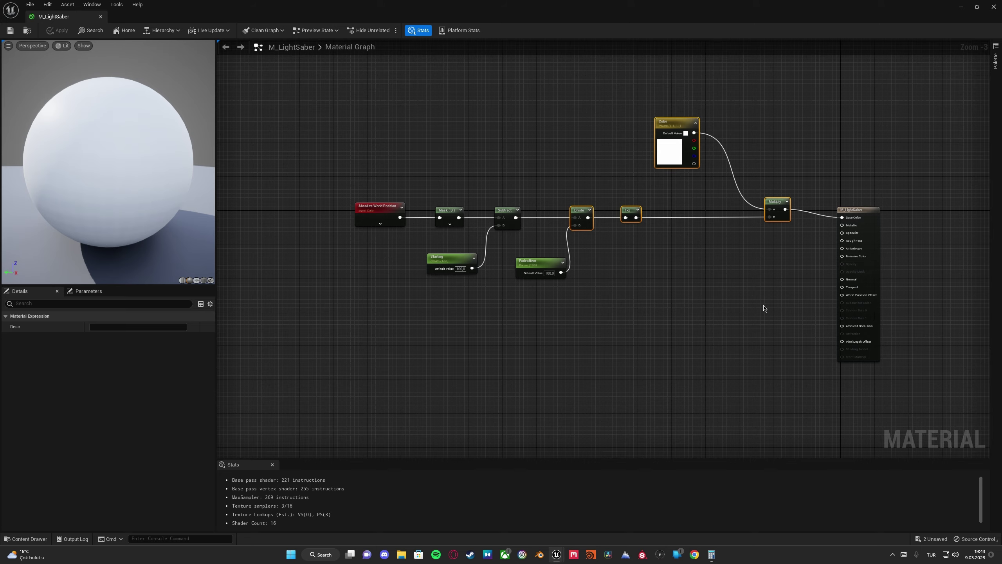
left_click_drag(342, 302, 666, 160)
scroll(757, 259, "up", 3)
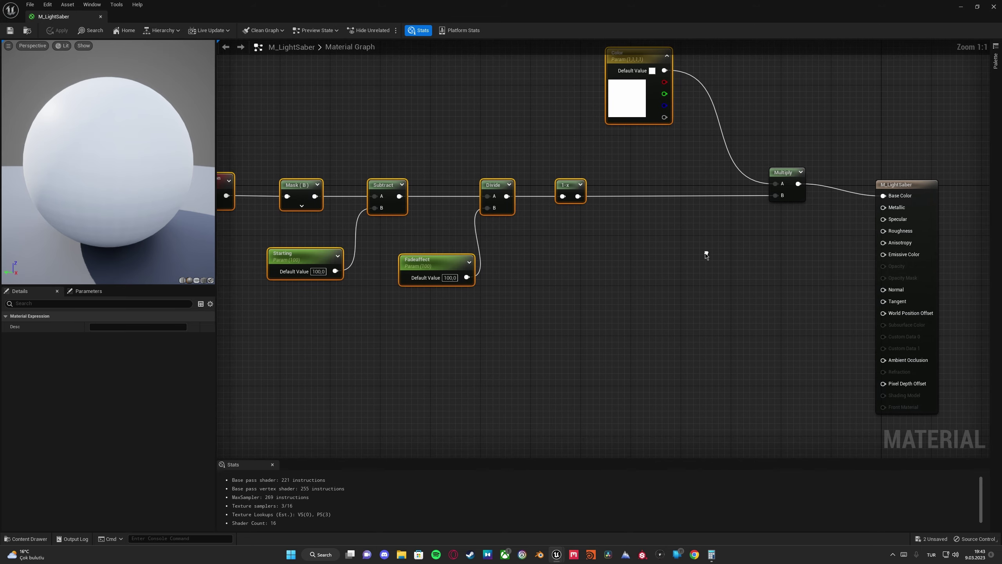
right_click_drag(755, 250, 757, 235)
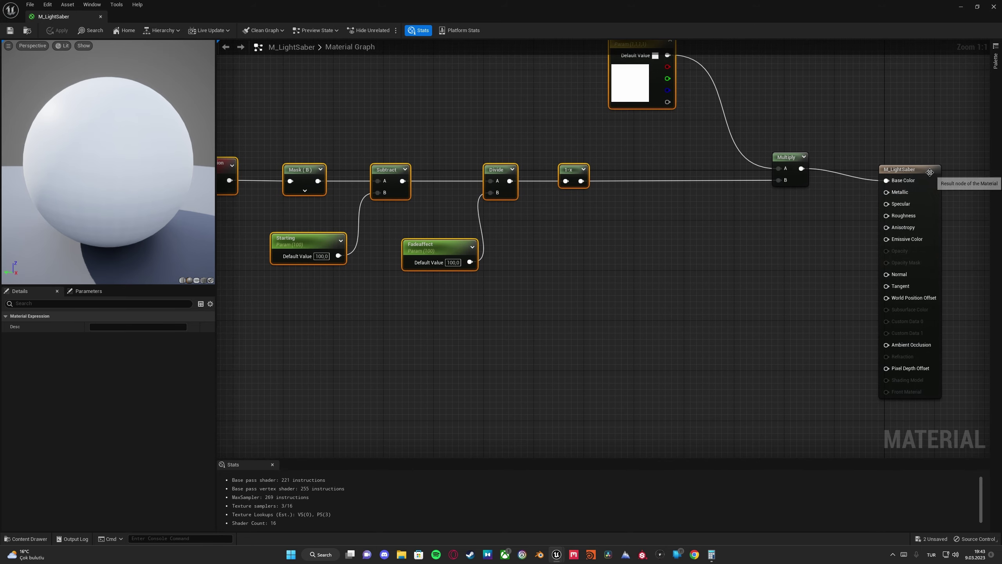
Select the M_LightSaber result node and set the material's Shading Model to Unlit
left_click(928, 170)
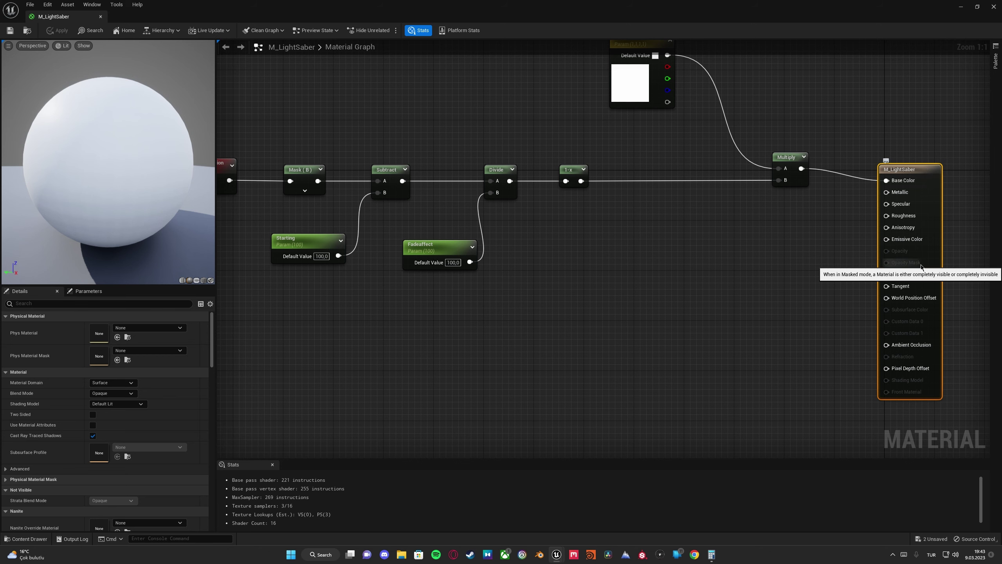
right_click_drag(730, 285, 731, 271)
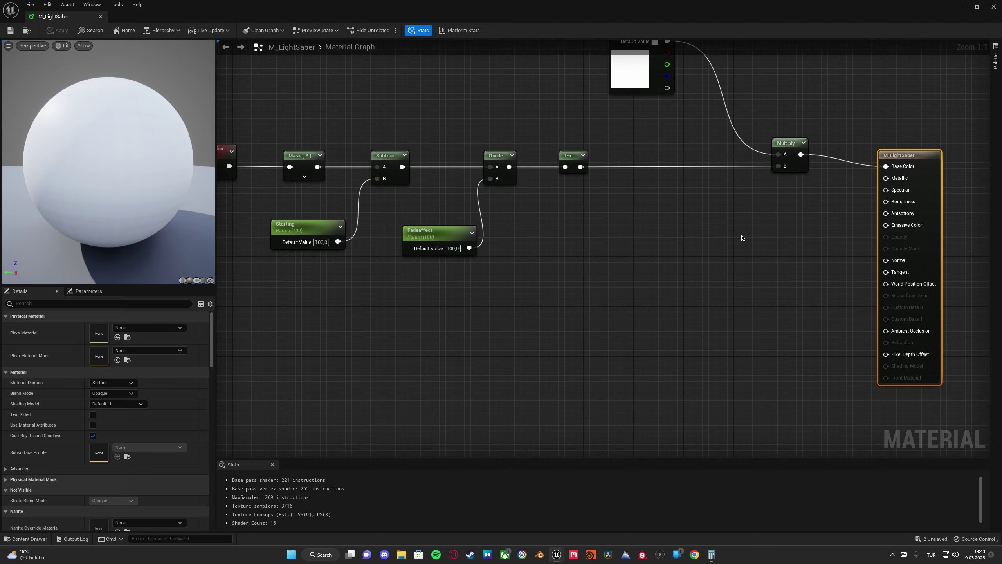
right_click_drag(742, 238, 766, 230)
left_click(111, 394)
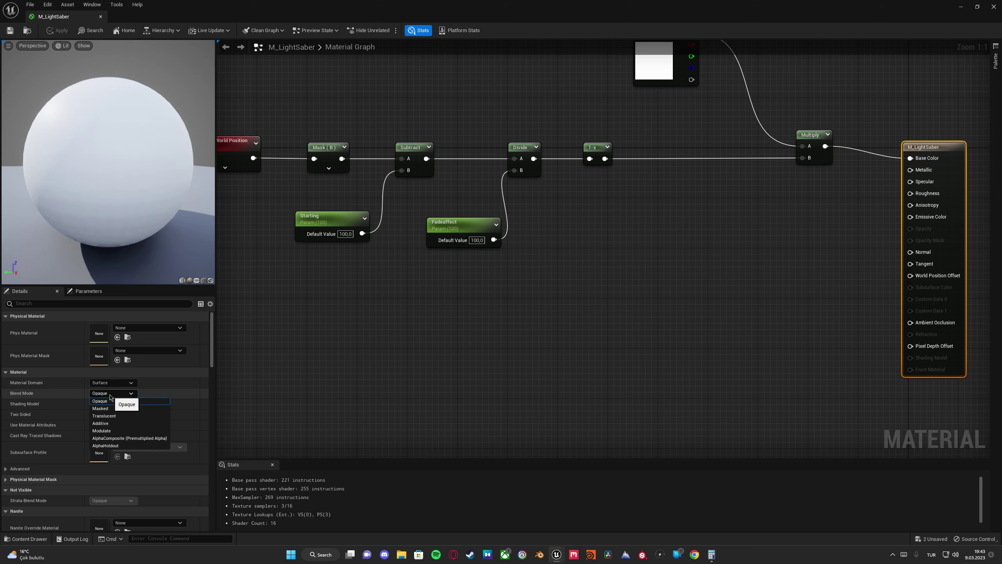
left_click(119, 401)
left_click(122, 404)
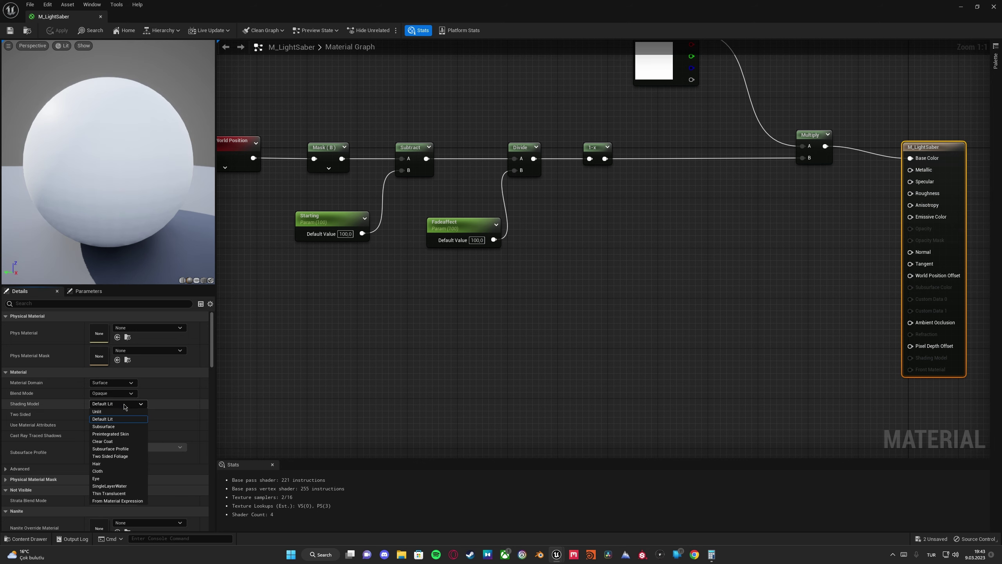
left_click(121, 411)
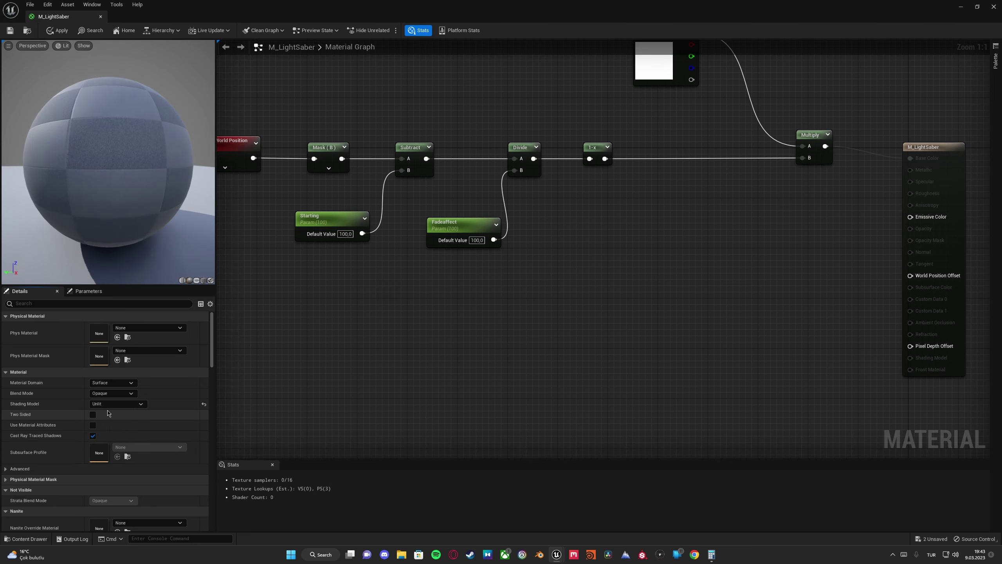
Set the material's Blend Mode to Translucent
left_click(112, 383)
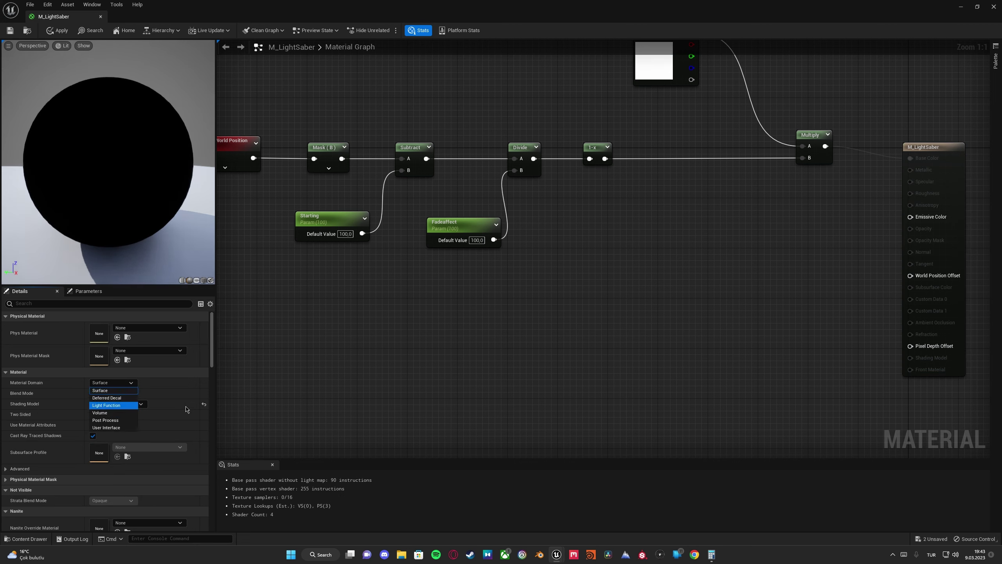
left_click(178, 394)
left_click(112, 394)
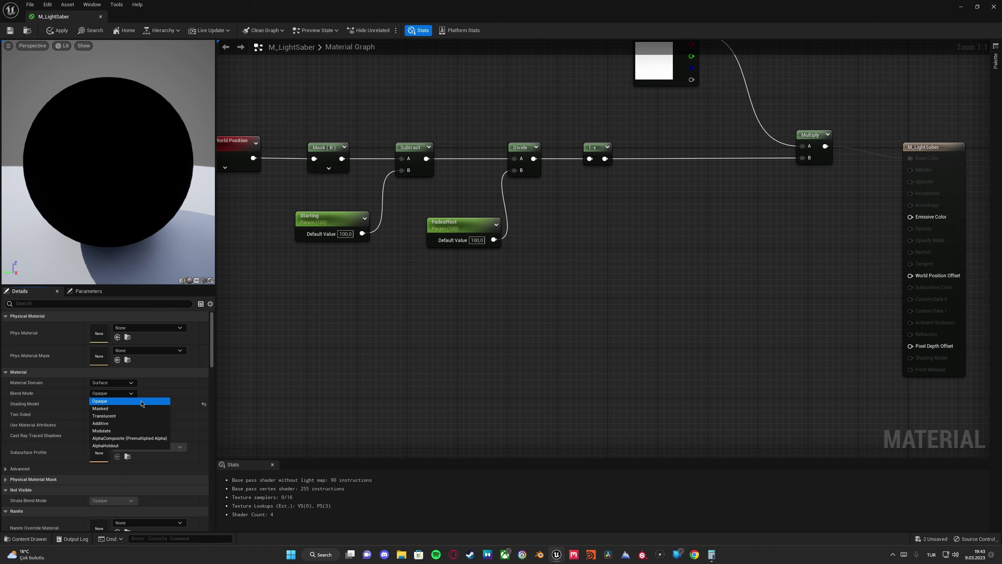
left_click(123, 420)
Move the Multiply output connection from Base Color to Emissive Color on the M_LightSaber result node
right_click_drag(771, 294, 665, 312)
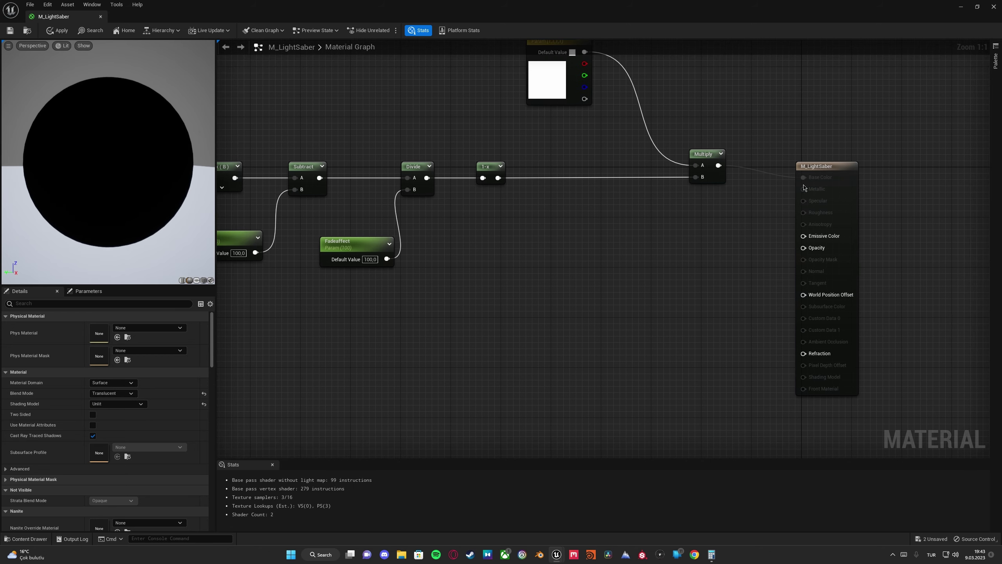
left_click_drag(804, 178, 762, 248, "ctrl")
left_click_drag(801, 244, 804, 237)
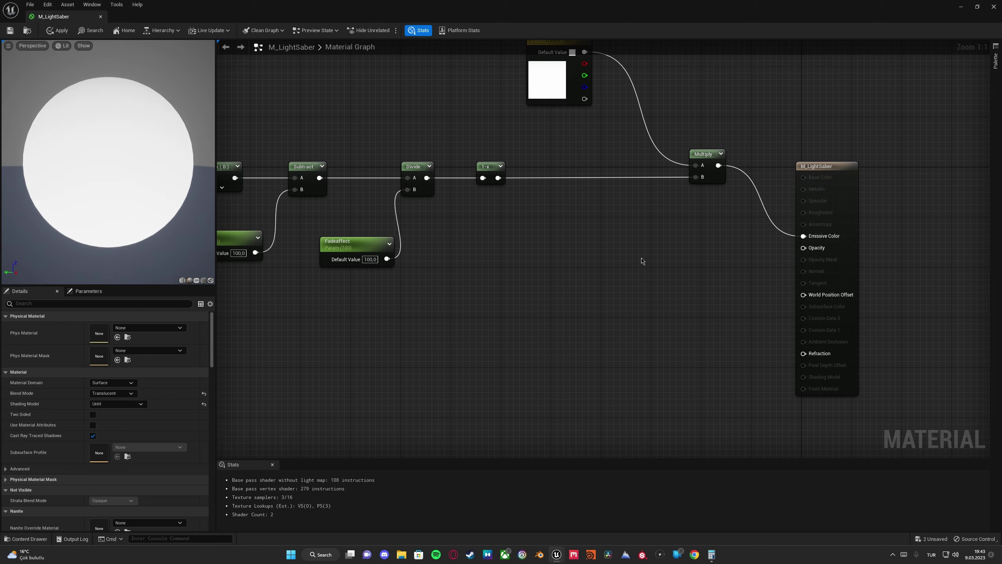
Rearrange the Color and Multiply nodes closer to the 1-x node and check the glowing preview sphere from above
right_click_drag(642, 258, 627, 303)
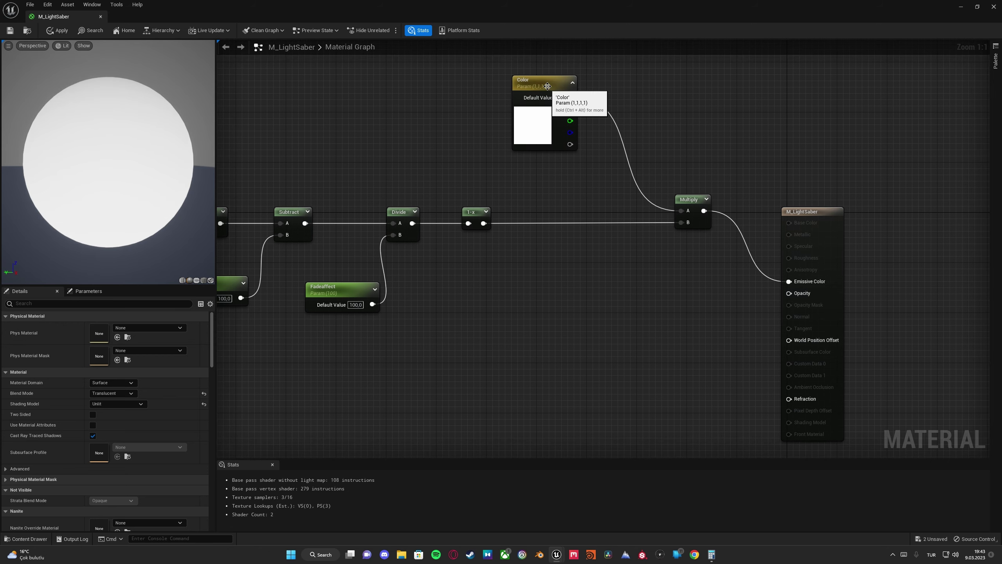
left_click_drag(548, 83, 491, 84)
left_click_drag(686, 204, 592, 210)
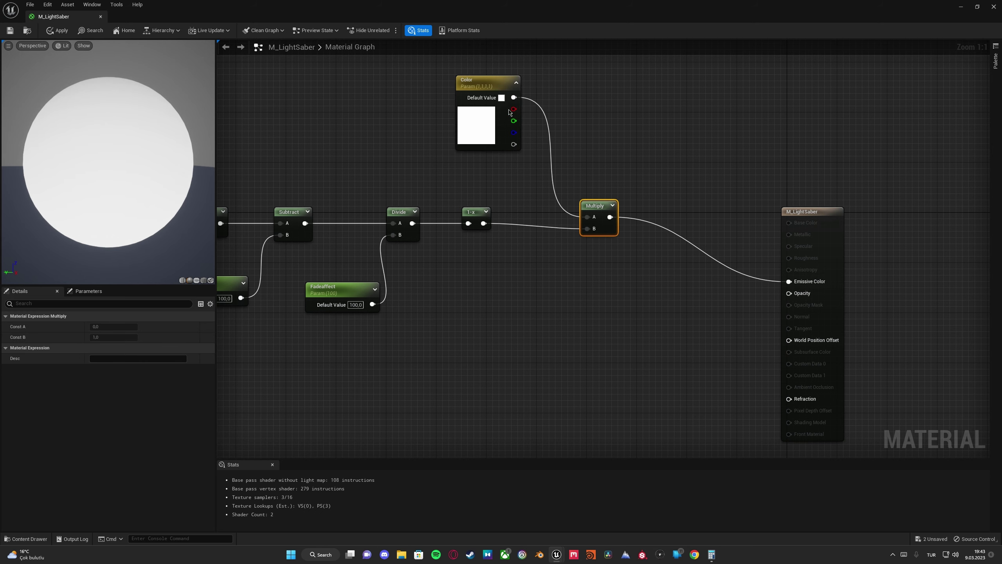
left_click_drag(488, 81, 476, 120)
right_click_drag(620, 153, 643, 140)
left_click_drag(632, 205, 638, 257)
left_click(615, 275)
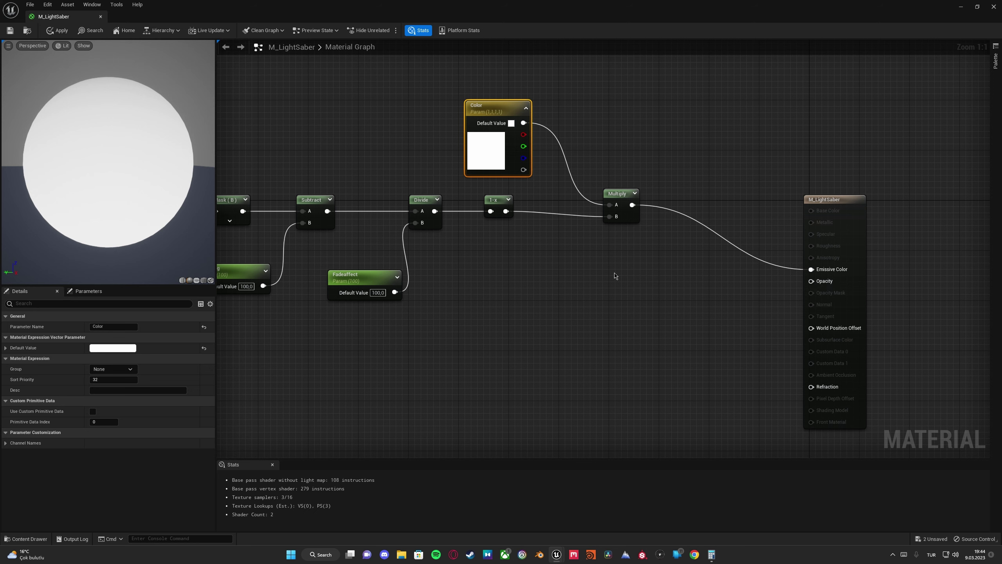
left_click_drag(159, 166, 163, 205)
left_click_drag(110, 128, 111, 84)
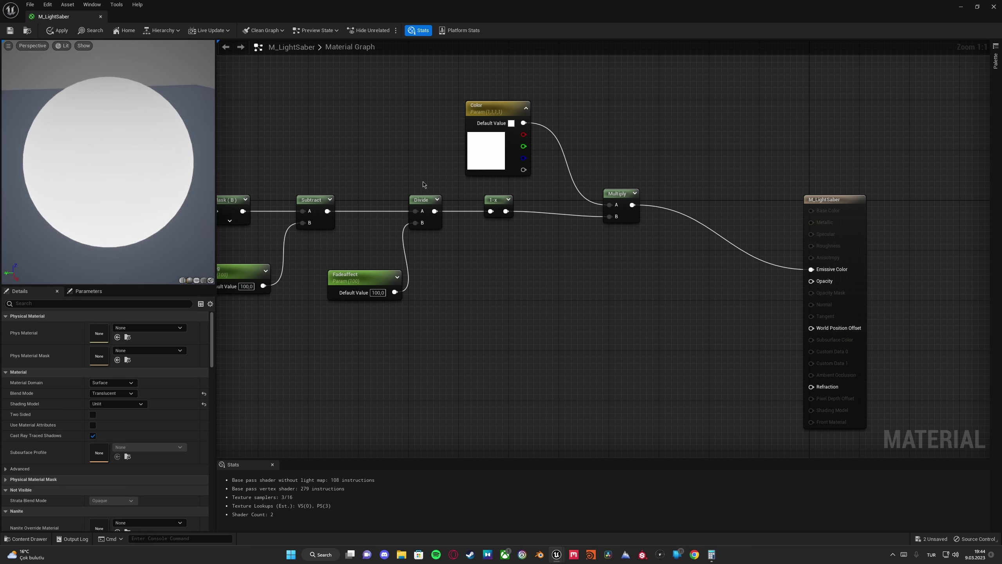
Connect the Multiply output to the Opacity input of M_LightSaber as well and apply the material changes
left_click_drag(634, 204, 711, 286)
left_click(656, 293)
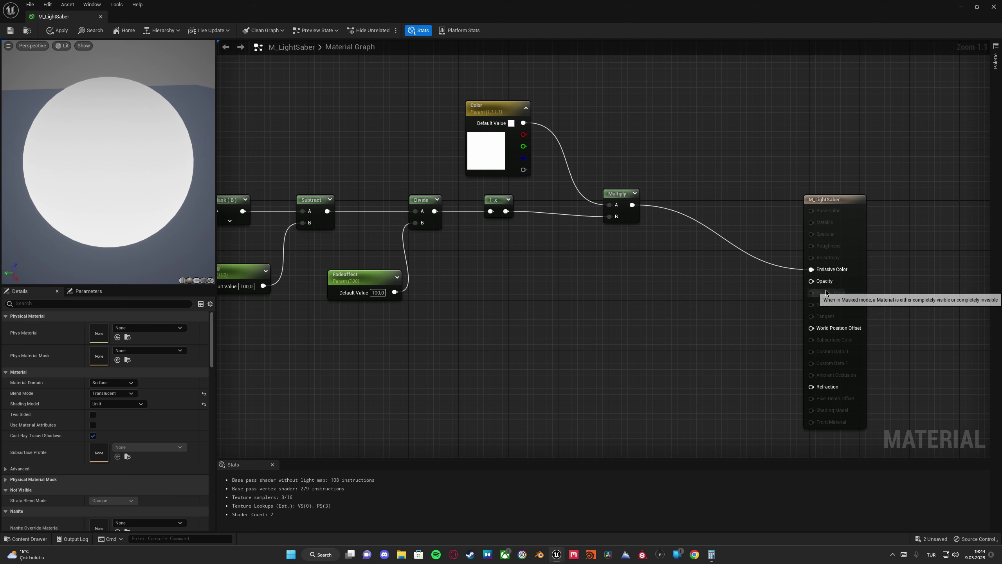
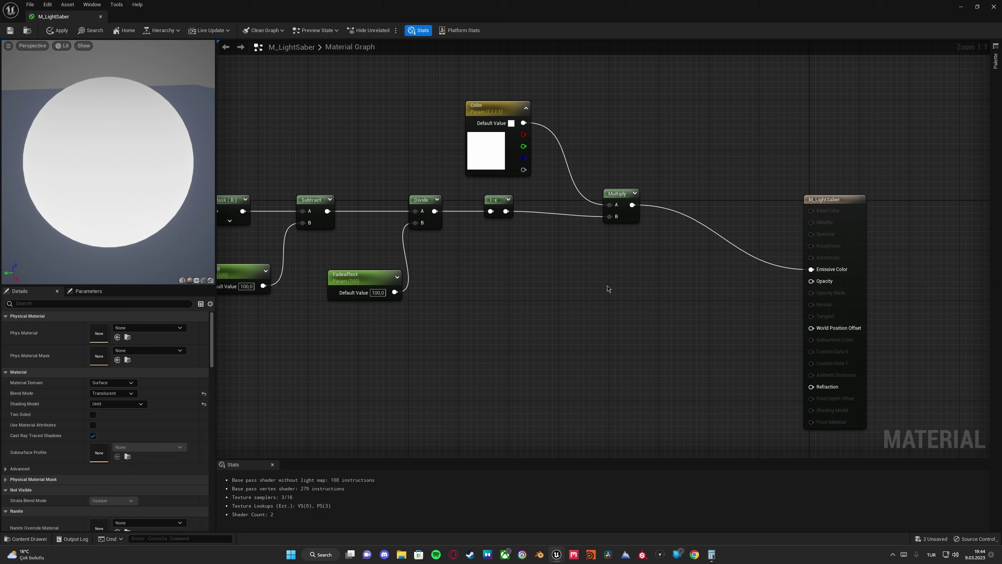
left_click_drag(633, 204, 812, 285)
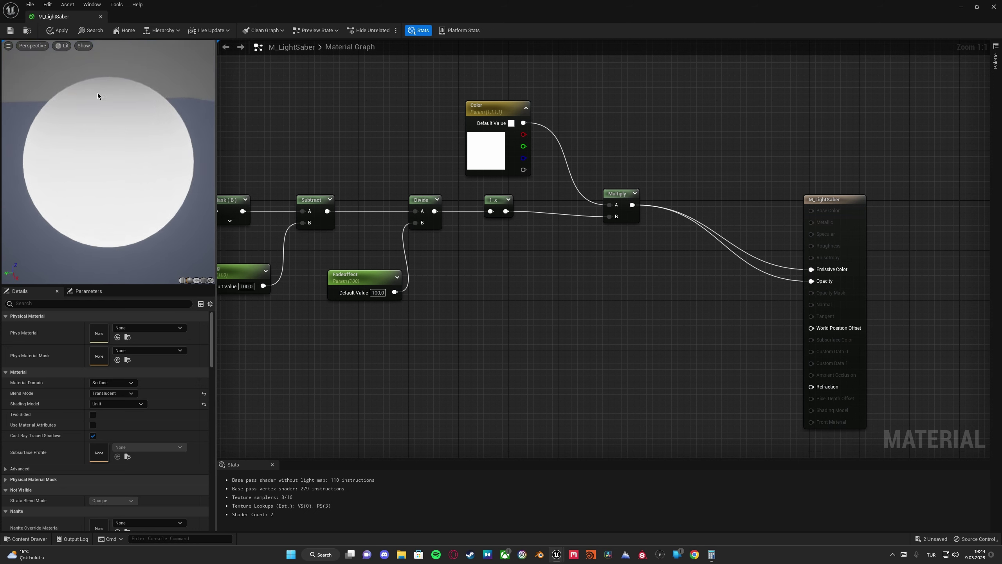
left_click(59, 32)
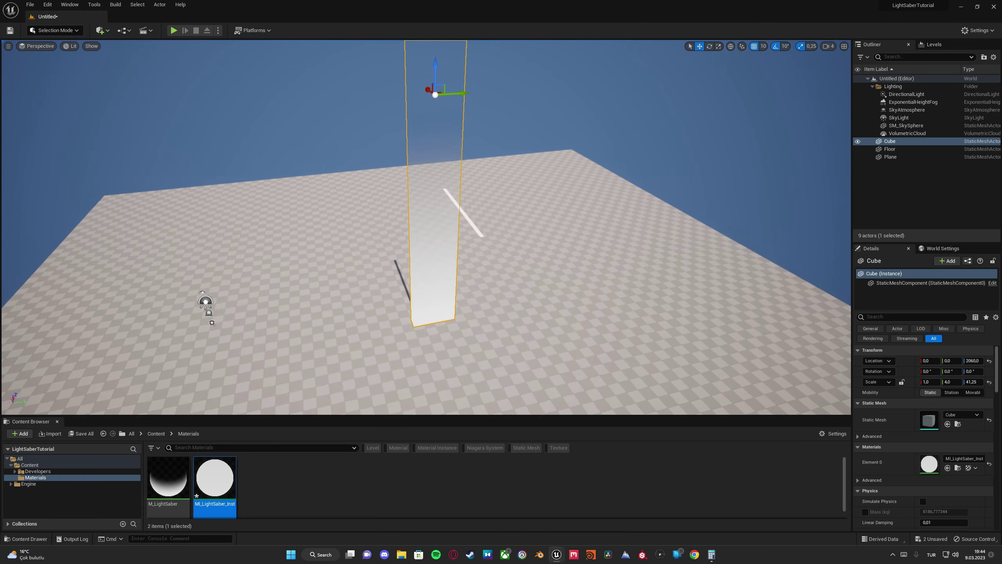
Delete the thin plane near the tall cube from the level and select the cube
right_click_drag(205, 300, 206, 300)
left_click(257, 197)
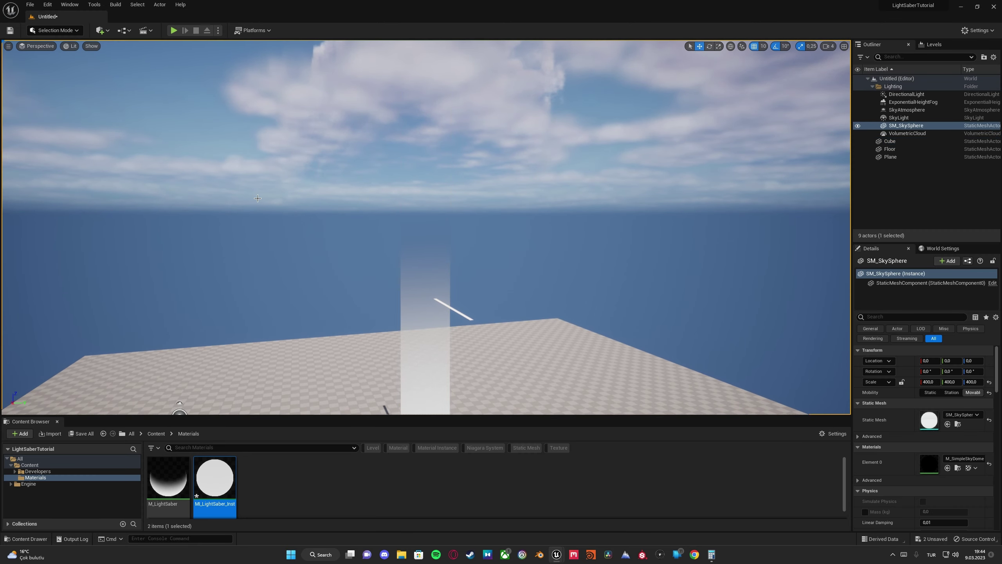
right_click_drag(440, 294, 440, 294)
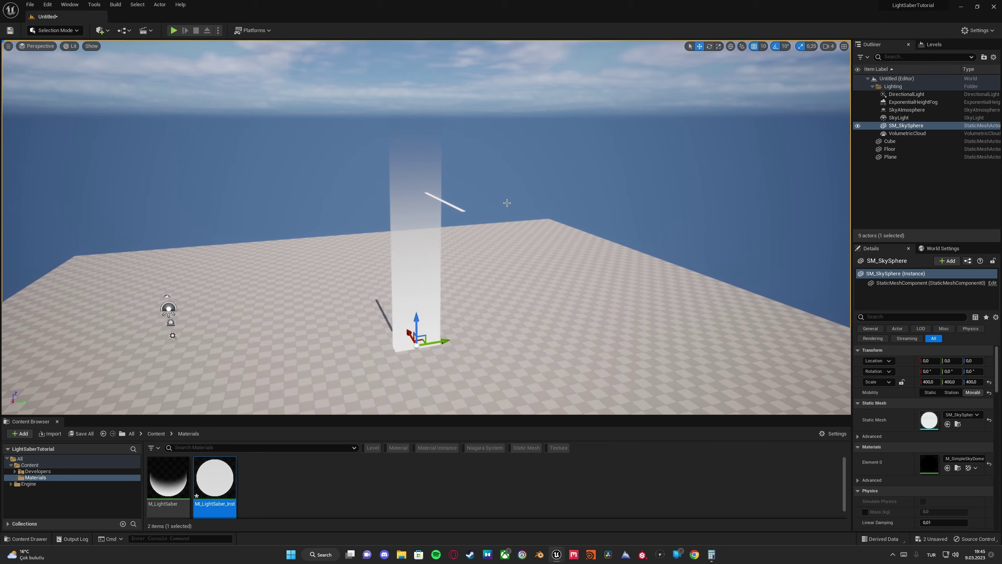
right_click_drag(486, 240, 484, 265)
left_click(461, 300)
key("Delete")
left_click(426, 273)
right_click_drag(427, 272, 426, 273)
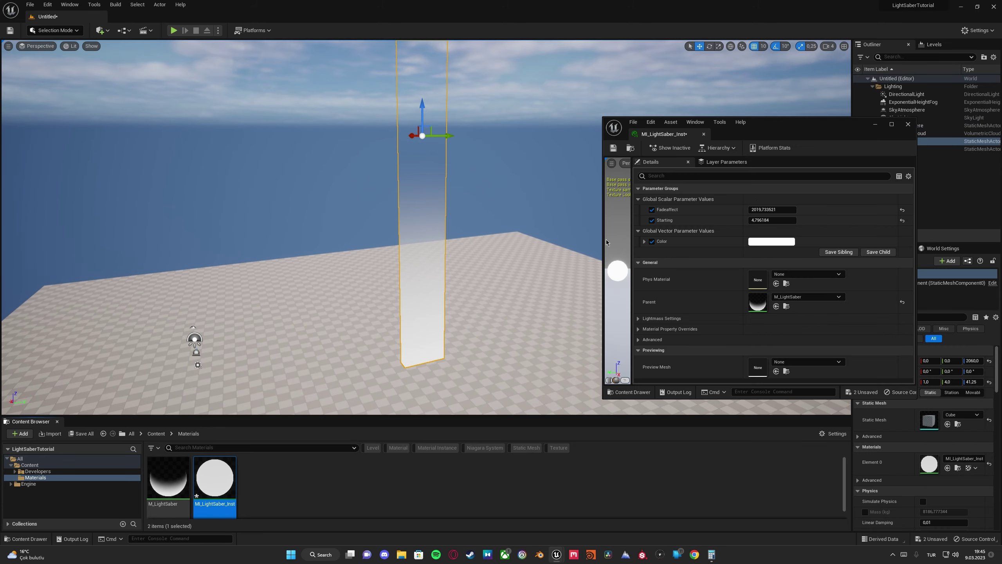
Try low and high Fadeaffect values in MI_LightSaber_Inst, ending at about 1799, while checking the fade on the cube
right_click_drag(524, 240, 524, 240)
mouse_move(758, 209)
left_mouse_down()
mouse_move(734, 209)
mouse_move(750, 210)
left_mouse_up()
right_click_drag(516, 248, 517, 248)
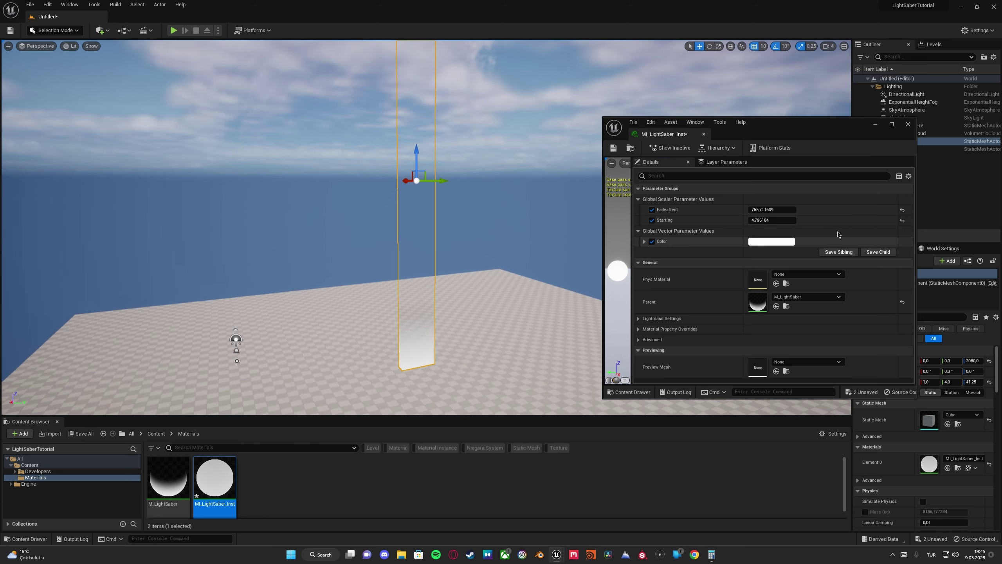
left_click_drag(771, 209, 771, 209)
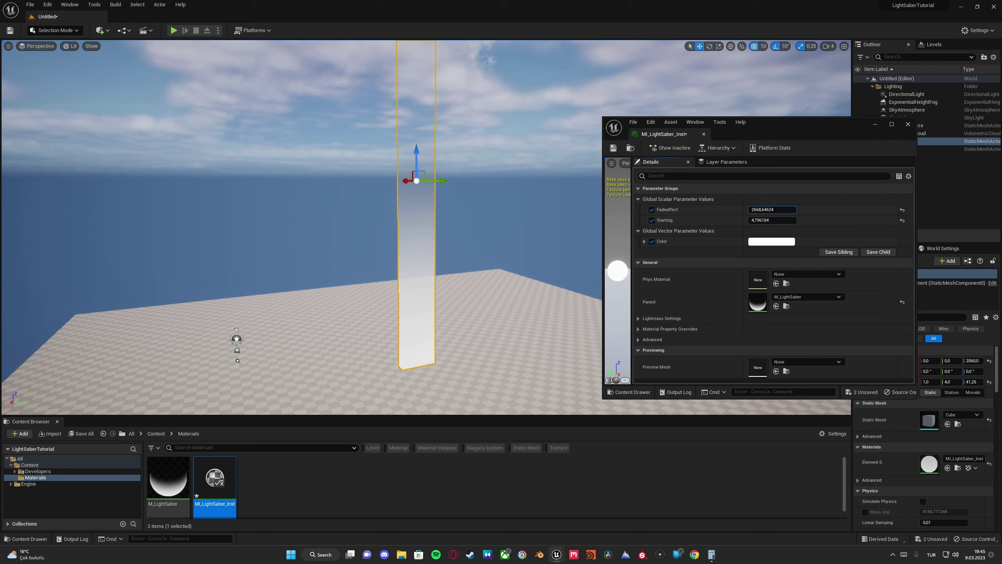
right_click_drag(517, 248, 521, 219)
left_click_drag(765, 210, 746, 210)
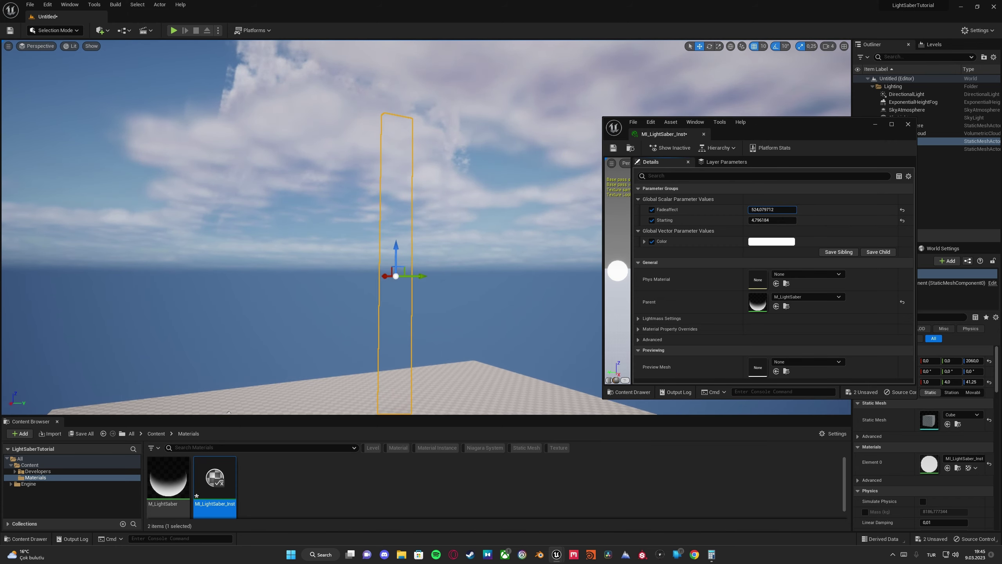
left_click_drag(746, 209, 761, 209)
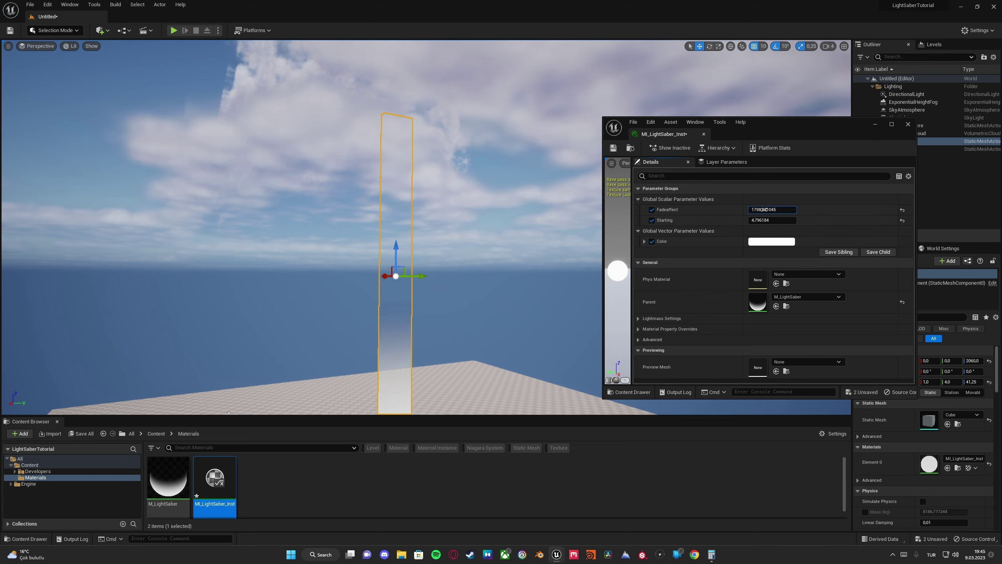
right_click_drag(541, 221, 530, 296)
key("w")
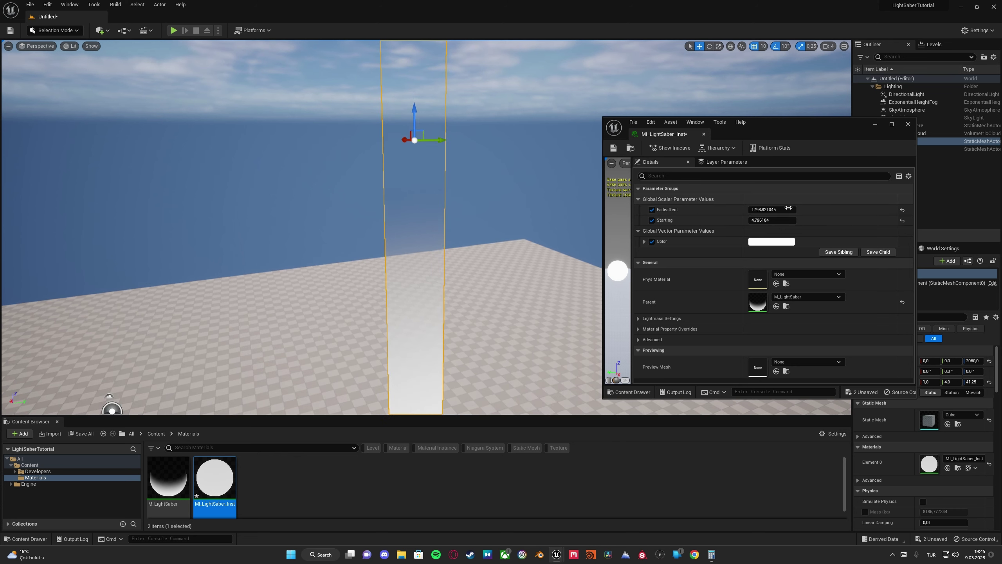
Set the Color parameter of MI_LightSaber_Inst to a fully saturated red and check it on the cube
left_click(771, 242)
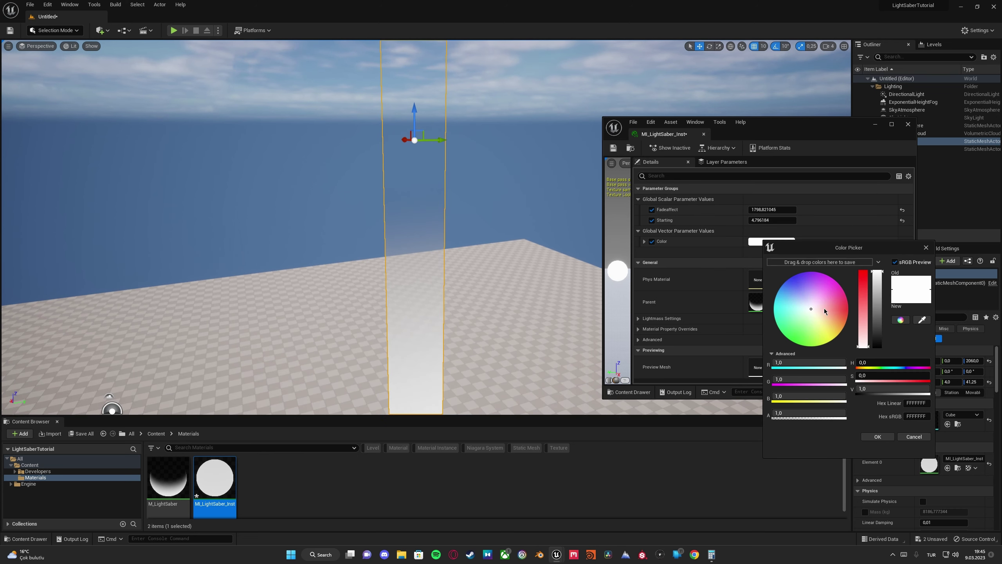
mouse_move(834, 309)
left_mouse_down()
mouse_move(854, 311)
mouse_move(846, 323)
mouse_move(841, 306)
mouse_move(848, 313)
left_mouse_up()
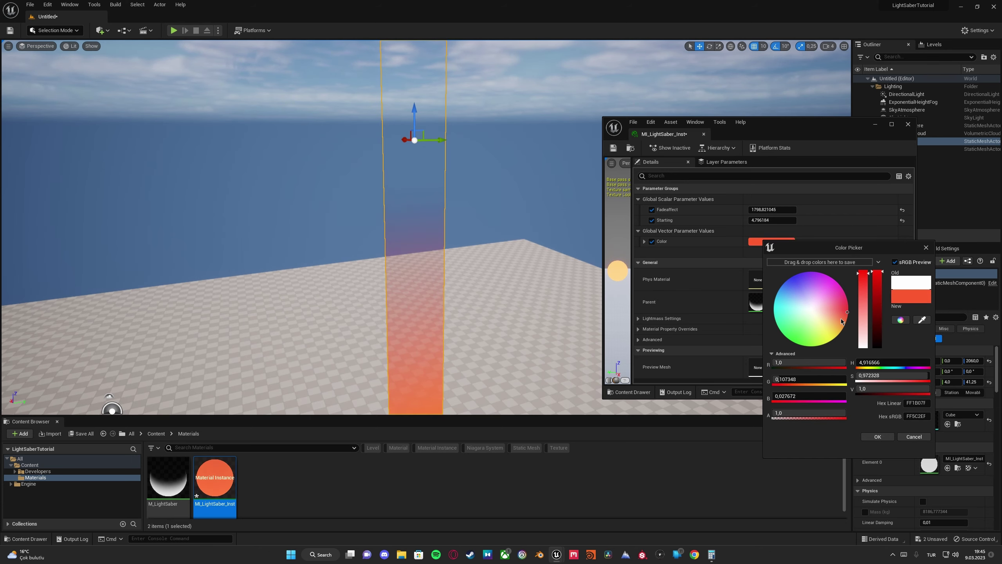
right_click_drag(512, 252, 513, 308)
scroll(513, 277, "up", 4)
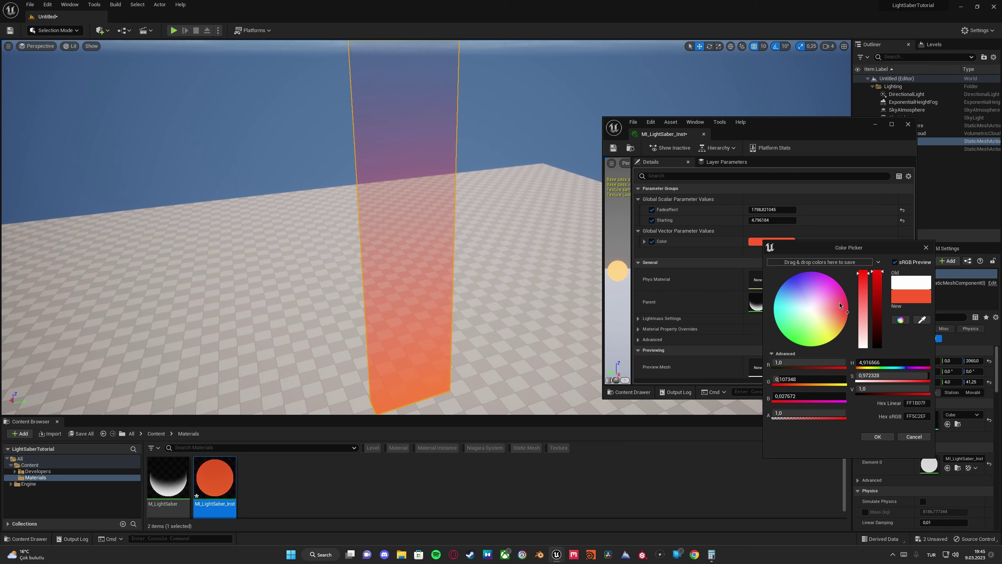
left_click_drag(840, 302, 842, 309)
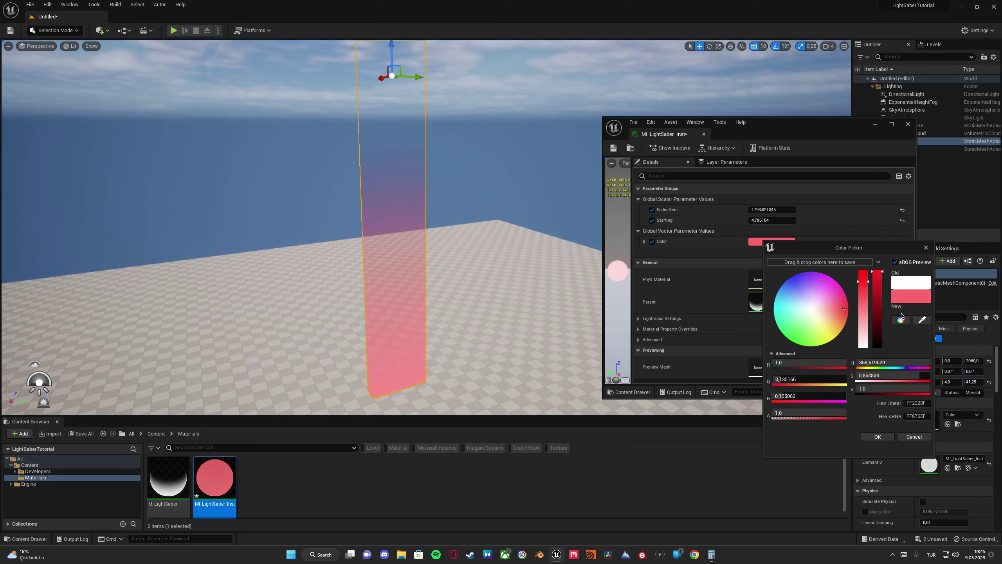
left_click_drag(863, 276, 864, 271)
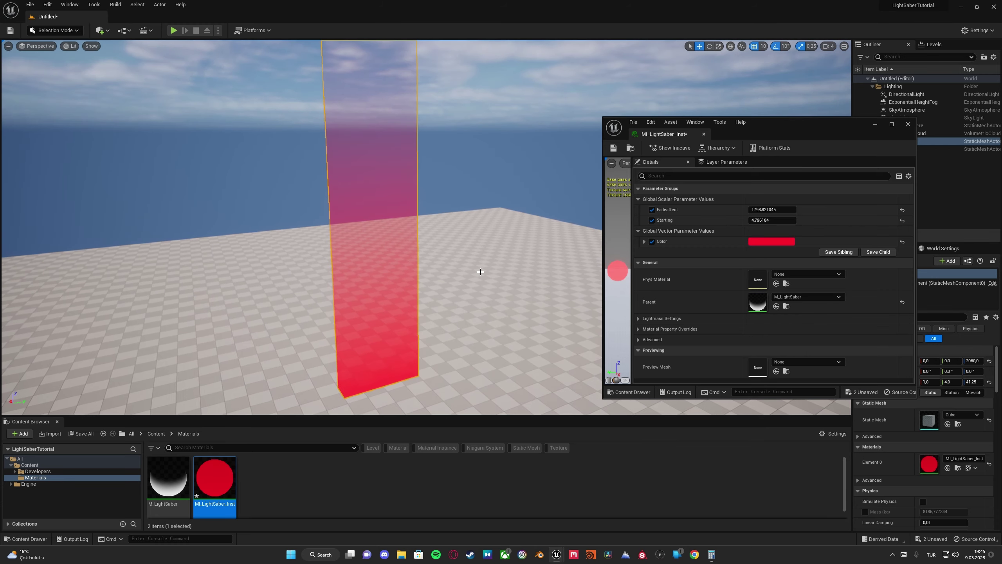
Rotate the directional light until the sky and floor around the red cube are black
key("ctrl+l")
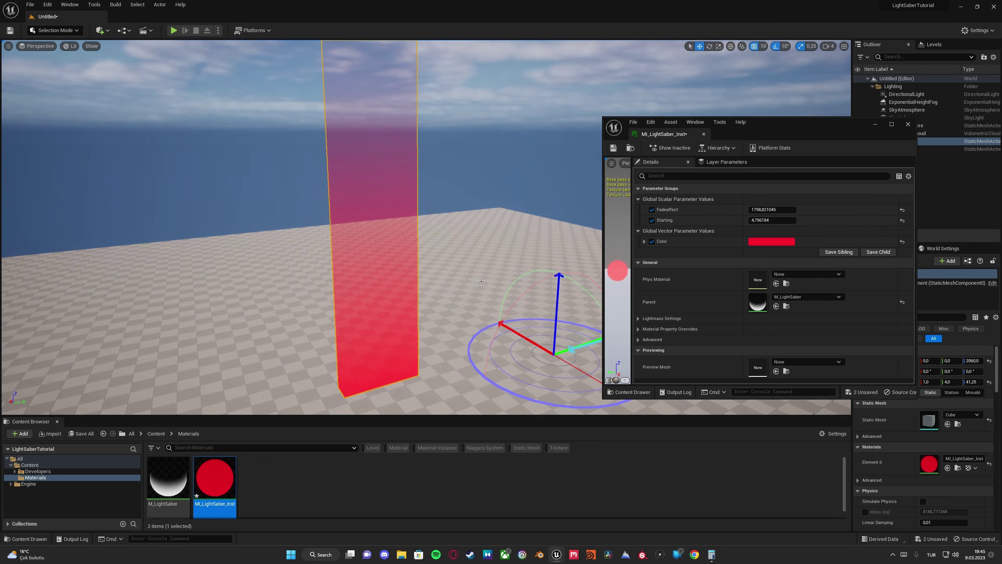
key("ctrl+l")
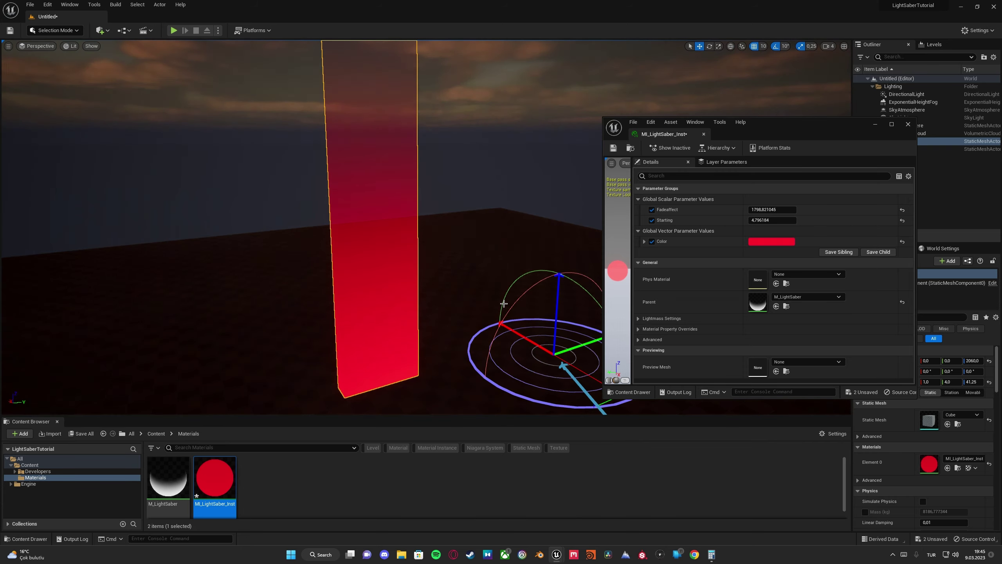
right_click_drag(479, 287, 458, 260)
key("ctrl+l")
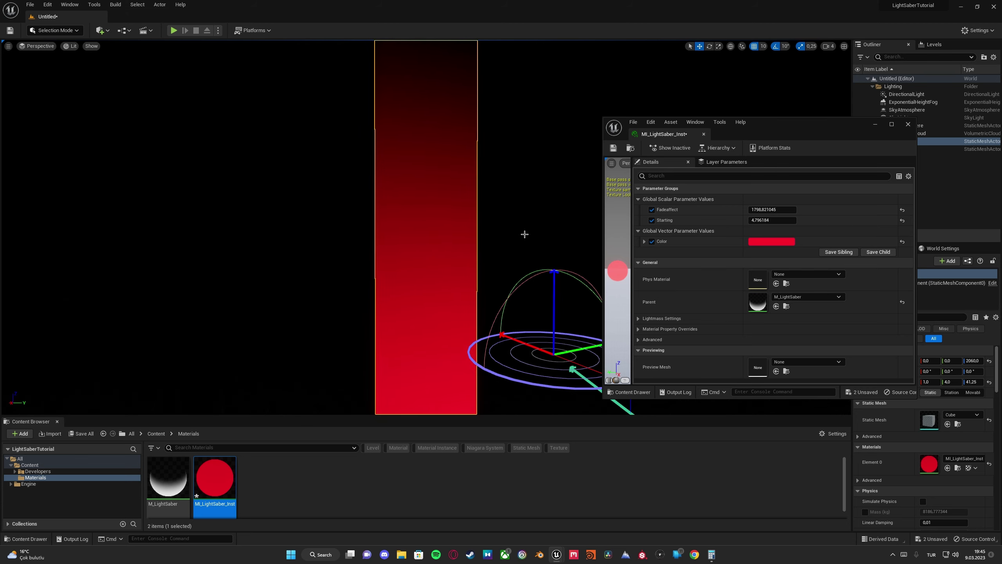
Try a Fadeaffect of about 3242 on the red cube and examine its fade in the dark level
left_click(524, 233)
right_click_drag(523, 233, 564, 218)
key("s")
key("w")
mouse_move(755, 208)
left_mouse_down()
mouse_move(718, 208)
mouse_move(761, 208)
mouse_move(738, 209)
mouse_move(752, 209)
left_mouse_up()
mouse_move(525, 229)
right_mouse_down()
mouse_move(523, 252)
mouse_move(523, 197)
mouse_move(519, 249)
mouse_move(533, 217)
right_mouse_up()
key("s")
key("w")
key("s")
right_click_drag(418, 216, 423, 211)
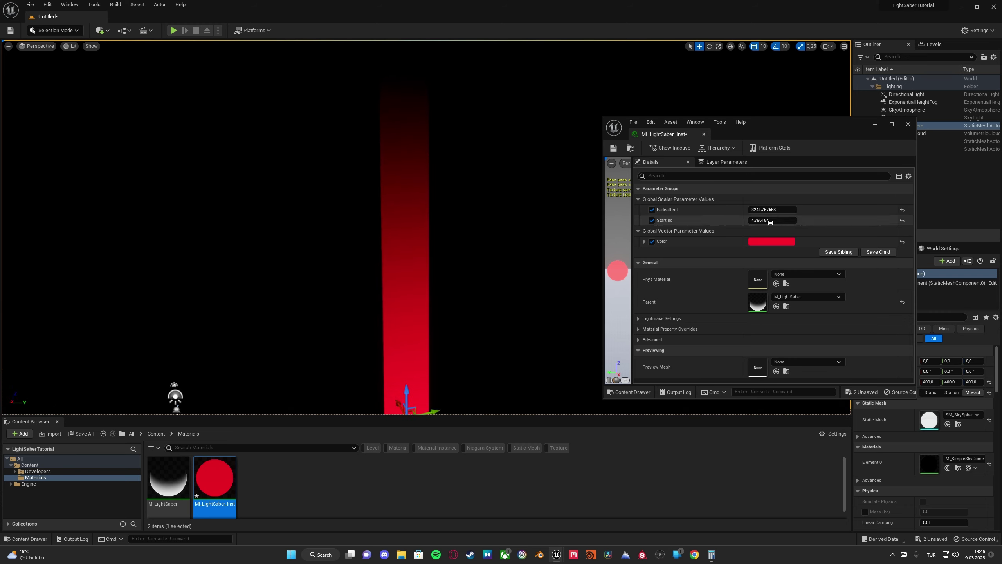
Try a Starting value of about 2236 with Fadeaffect at about 99 for a short, sharply fading blade
mouse_move(770, 221)
left_mouse_down()
mouse_move(756, 221)
mouse_move(769, 221)
left_mouse_up()
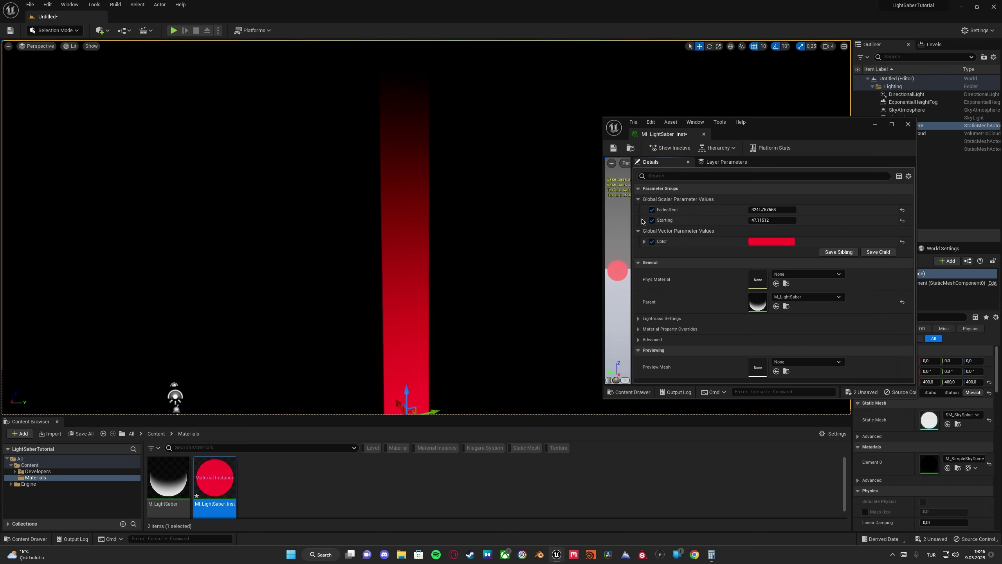
right_click_drag(494, 197, 496, 202)
left_click_drag(778, 210, 754, 210)
mouse_move(531, 195)
right_mouse_down()
mouse_move(533, 180)
mouse_move(520, 241)
mouse_move(532, 195)
right_mouse_up()
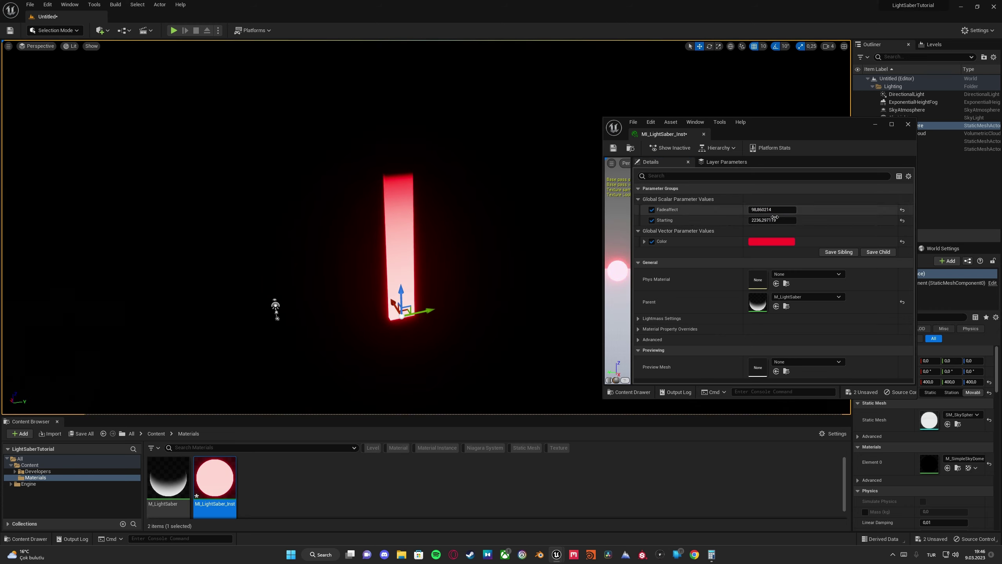
Try a Starting value of about 8 with Fadeaffect raised to about 13044 and higher, examining the blade close up
mouse_move(775, 222)
left_mouse_down()
mouse_move(762, 223)
mouse_move(776, 211)
mouse_move(755, 209)
mouse_move(766, 209)
mouse_move(748, 220)
mouse_move(789, 210)
left_mouse_up()
right_click_drag(448, 214, 456, 226)
key("w")
key("s")
key("w")
key("s")
scroll(455, 229, "down", 1)
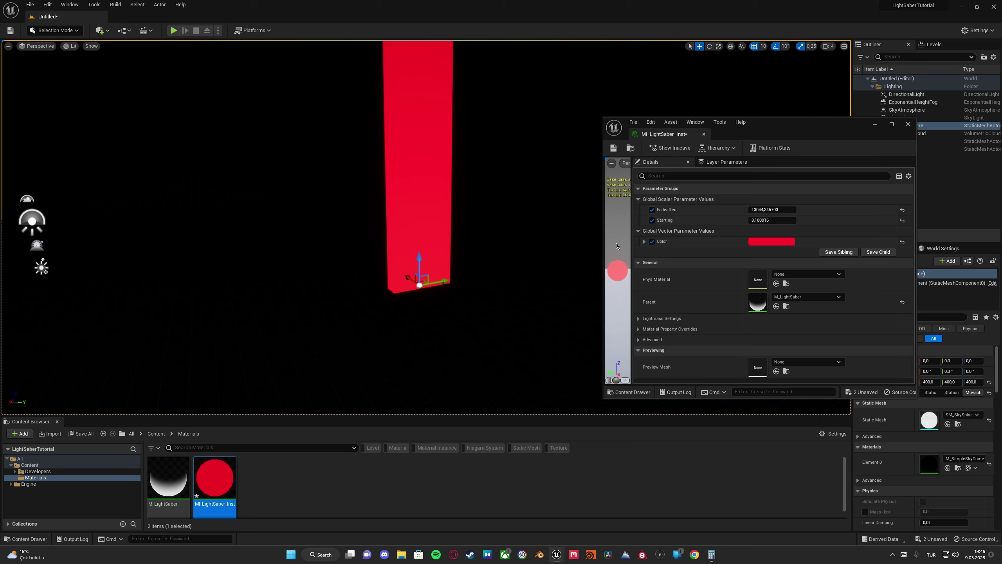
scroll(490, 240, "down", 5)
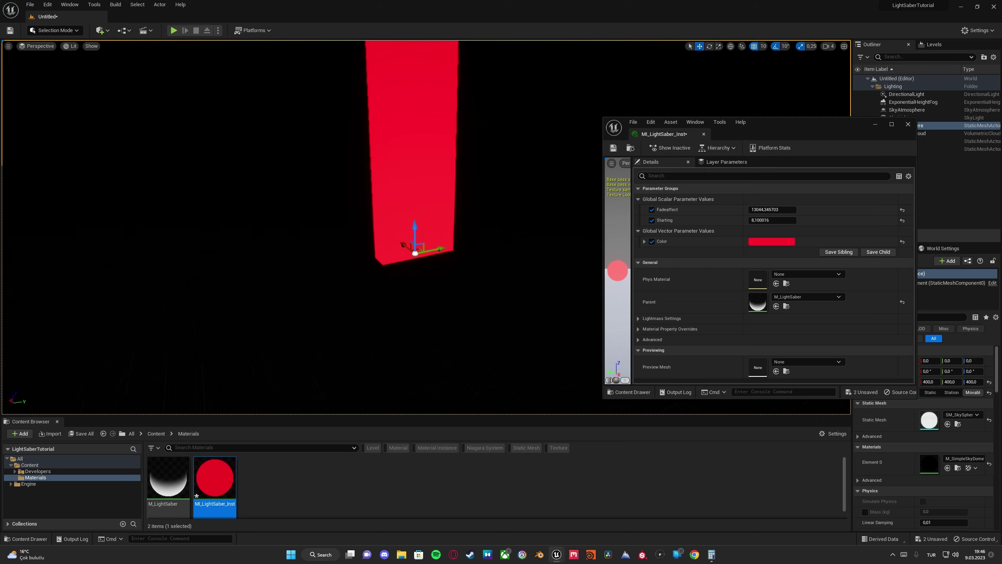
right_click_drag(453, 265, 455, 265)
key("w")
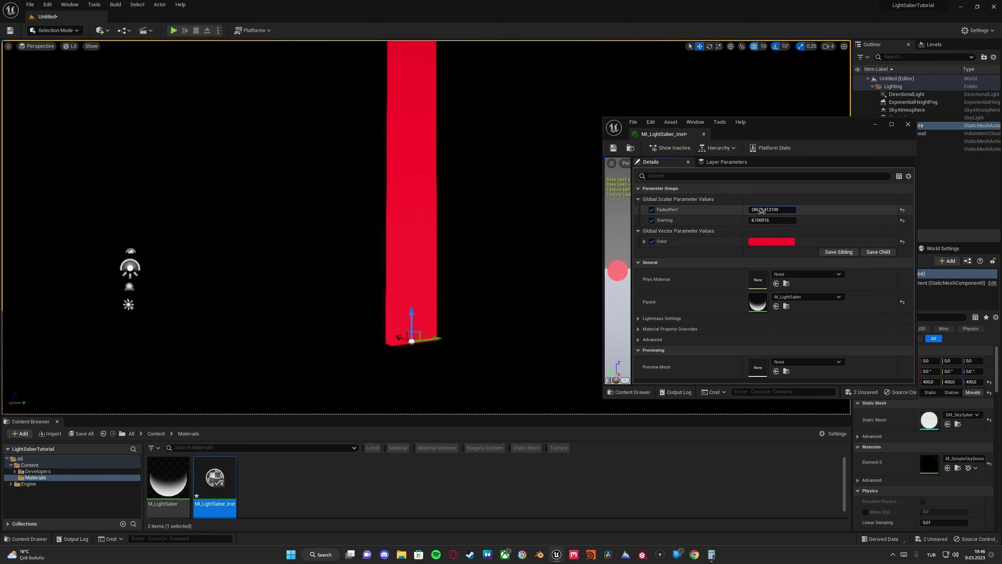
Try a Starting value of about 5318 with Fadeaffect at about 681 and inspect the blade's glow
mouse_move(770, 221)
left_mouse_down()
mouse_move(809, 221)
mouse_move(768, 220)
left_mouse_up()
right_click_drag(492, 208, 458, 190)
key("w")
left_click_drag(771, 220, 798, 220)
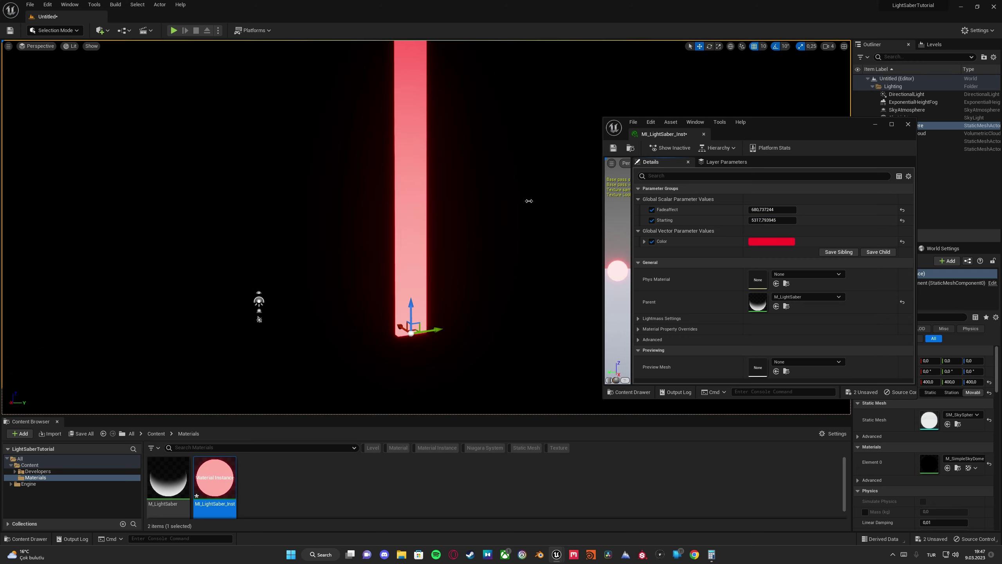
right_click_drag(530, 202, 530, 174)
key("s")
key("w")
Try Fadeaffect at about 475 and Starting at about 6142, viewing the whole blade
left_click_drag(768, 210, 773, 221)
key("s")
right_click_drag(530, 201, 536, 264)
key("w")
key("s")
key("w")
Stretch the cube to a Z scale of 79 and raise it to a Z location of 3990
left_click(378, 197)
key("r")
right_click_drag(378, 197, 378, 193)
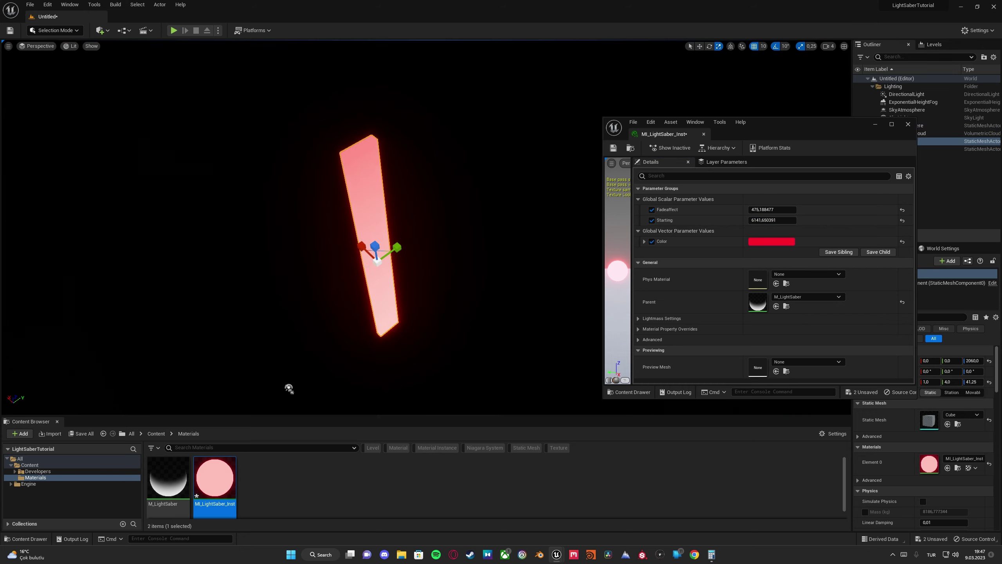
right_click_drag(289, 389, 382, 298)
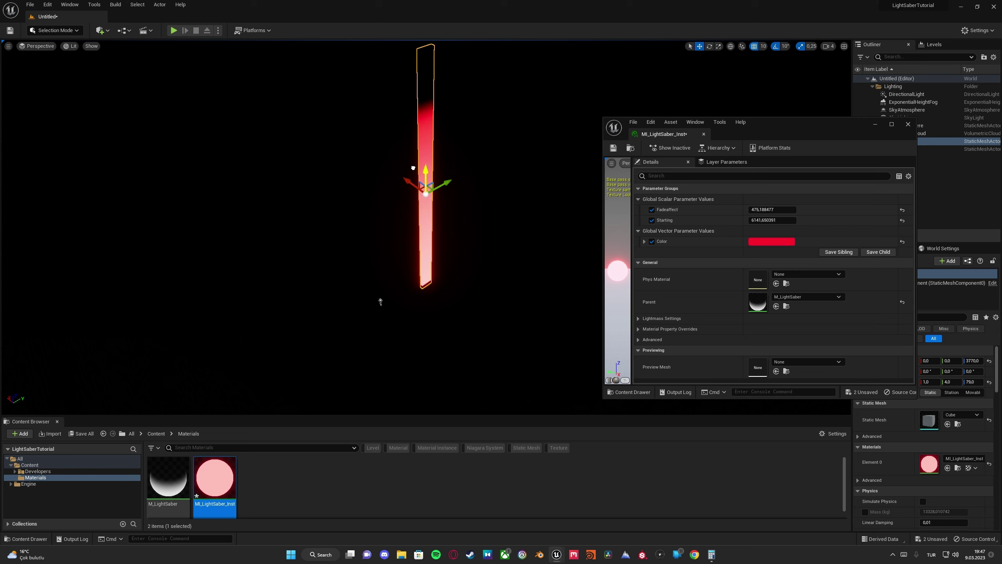
right_click_drag(467, 164, 440, 179)
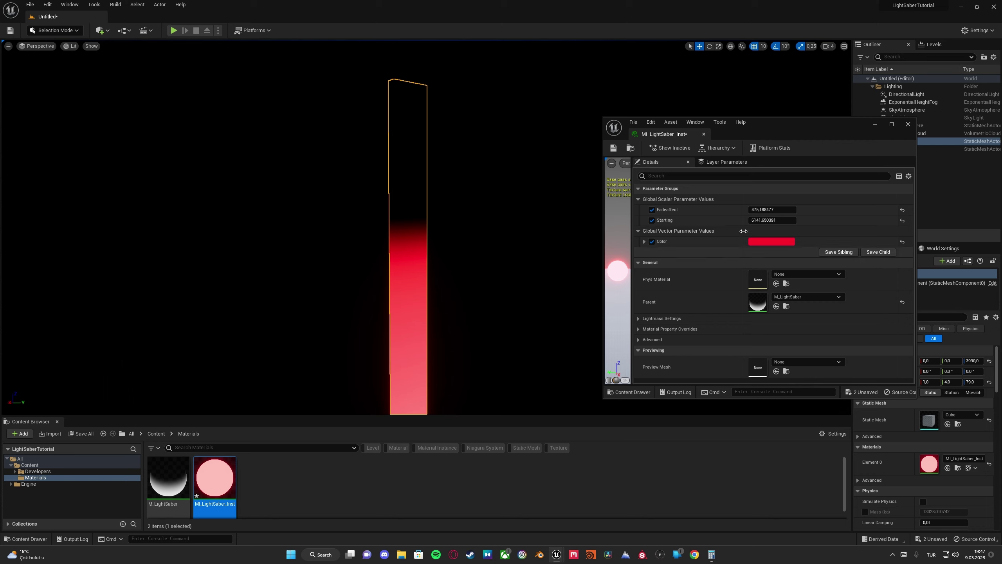
Set Starting to about 8137 and Fadeaffect to about 74 so the glow fills the lengthened blade
key("f")
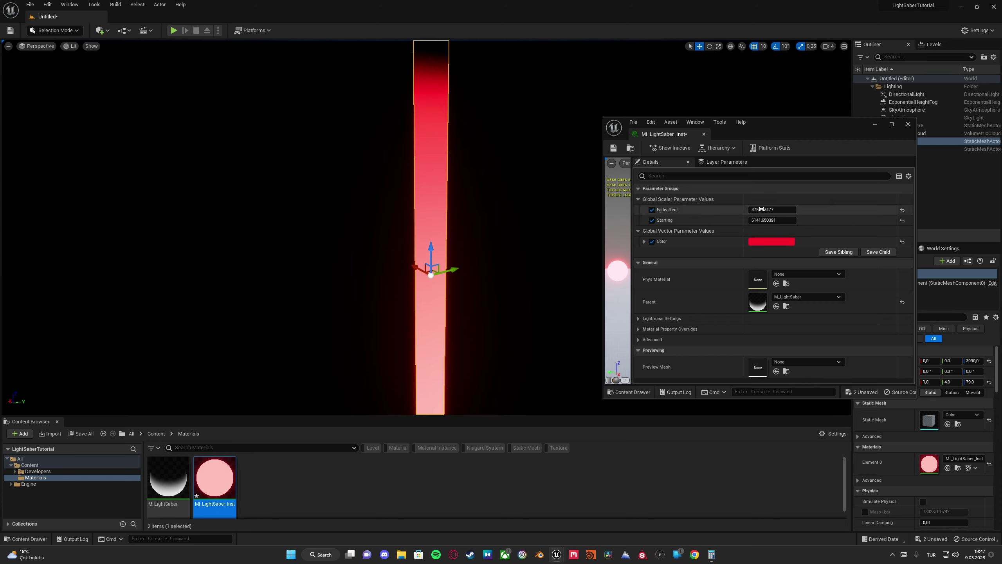
left_click_drag(765, 209, 786, 220)
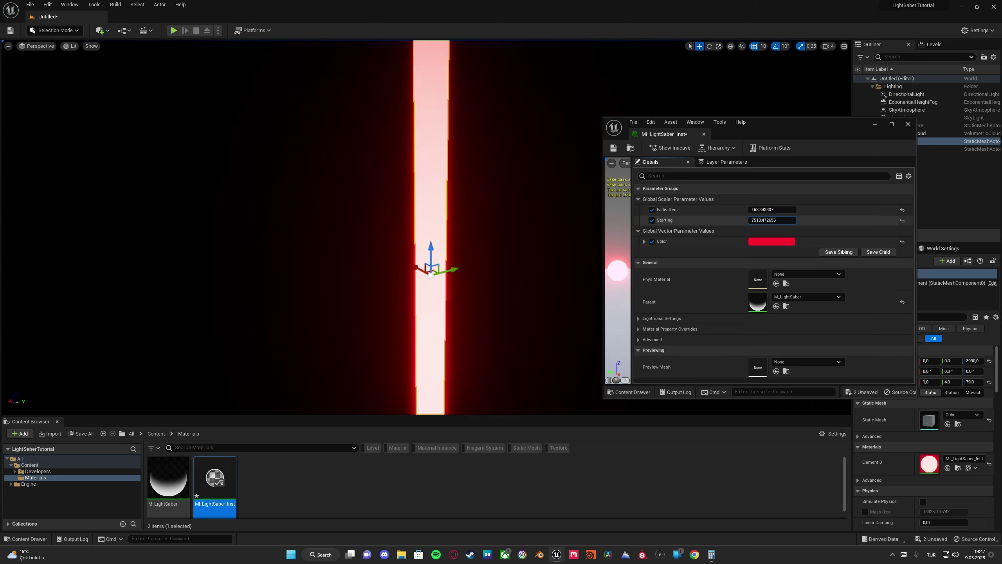
key("s")
mouse_move(553, 223)
right_mouse_down()
mouse_move(560, 240)
mouse_move(564, 213)
right_mouse_up()
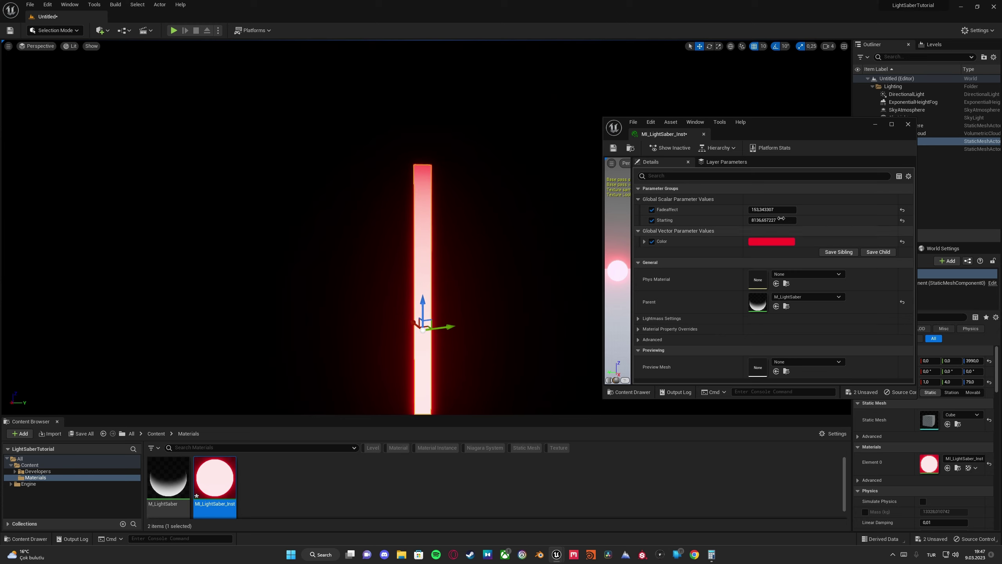
mouse_move(767, 210)
left_mouse_down()
mouse_move(755, 210)
mouse_move(783, 210)
mouse_move(769, 209)
left_mouse_up()
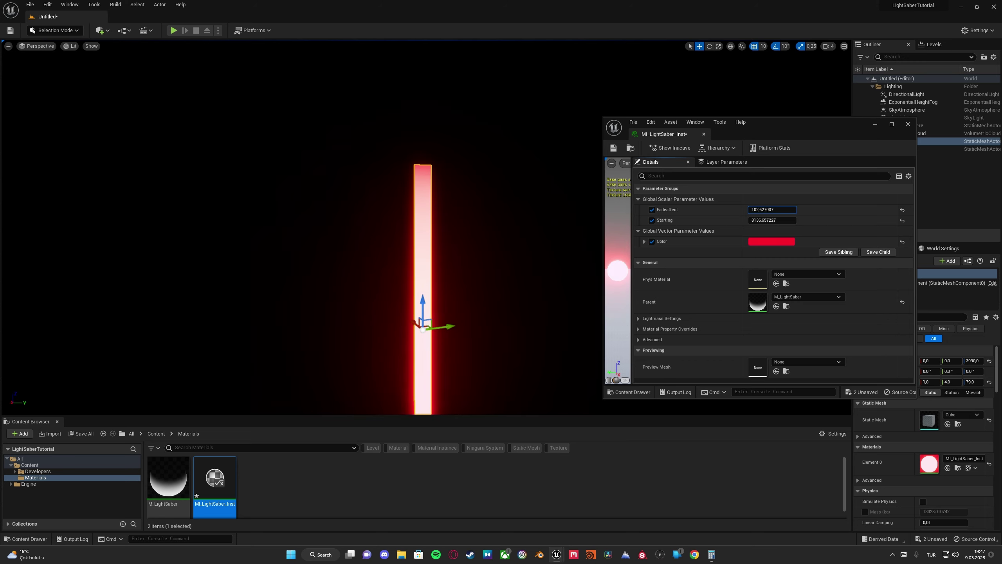
right_click_drag(505, 180, 506, 201)
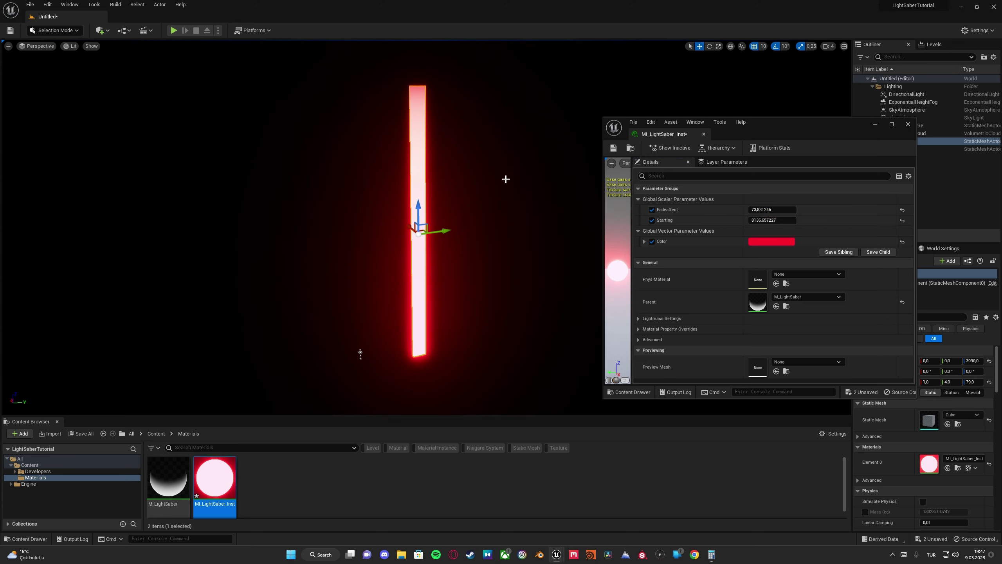
Try a Starting value of about 8732 with Fadeaffect at about 196 on the lengthened blade
mouse_move(756, 219)
left_mouse_down()
mouse_move(734, 218)
mouse_move(787, 220)
mouse_move(763, 220)
left_mouse_up()
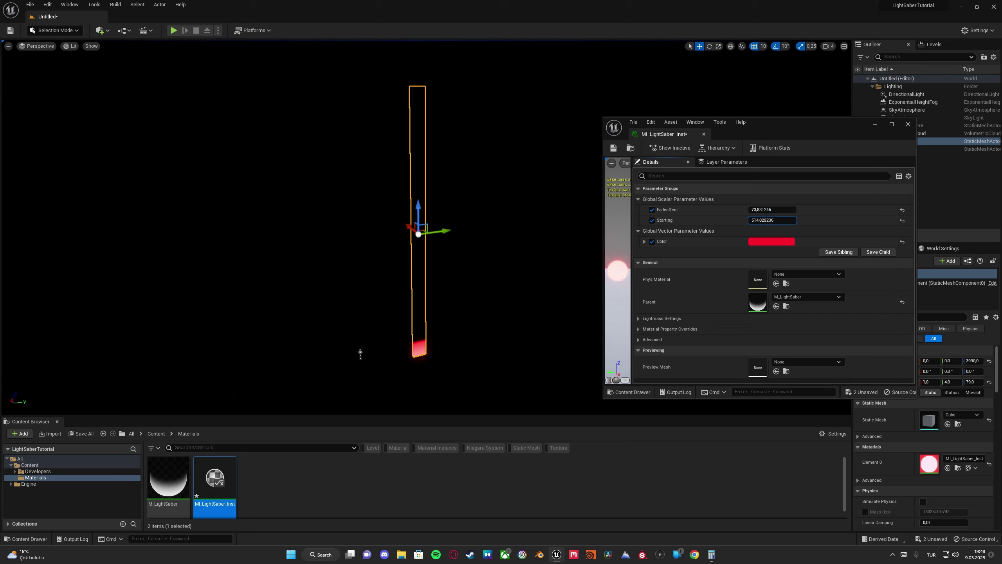
mouse_move(772, 220)
left_mouse_down()
mouse_move(797, 220)
mouse_move(770, 208)
mouse_move(789, 208)
mouse_move(750, 220)
mouse_move(780, 220)
mouse_move(769, 220)
left_mouse_up()
mouse_move(545, 228)
right_mouse_down()
mouse_move(552, 247)
mouse_move(552, 217)
mouse_move(549, 231)
right_mouse_up()
scroll(282, 285, "up", 6)
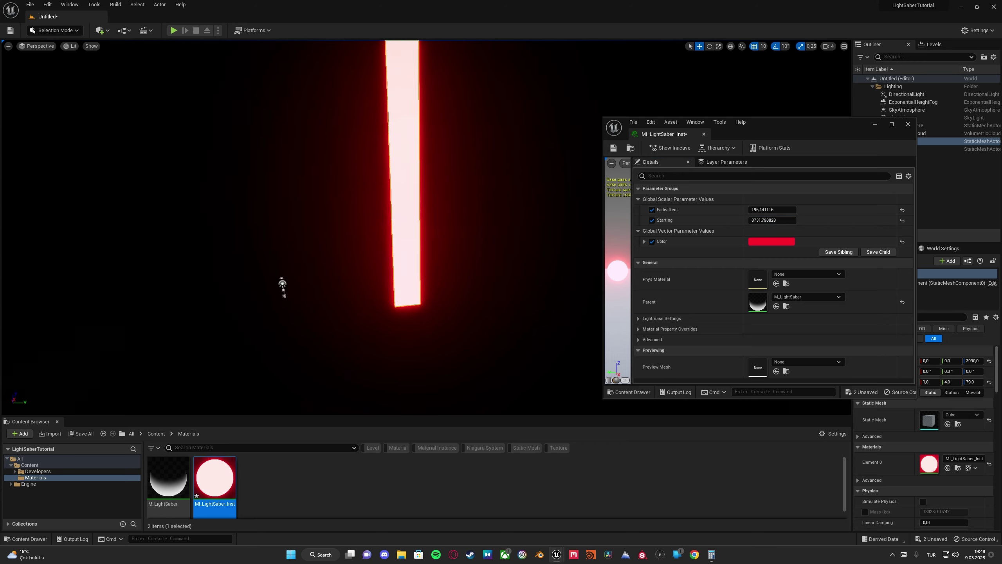
Examine the glow around the blade's lower end and on the floor up close
key("s")
mouse_move(426, 227)
right_mouse_down()
mouse_move(415, 245)
mouse_move(422, 215)
mouse_move(434, 217)
right_mouse_up()
key("w")
right_click_drag(422, 302, 400, 304)
key("s")
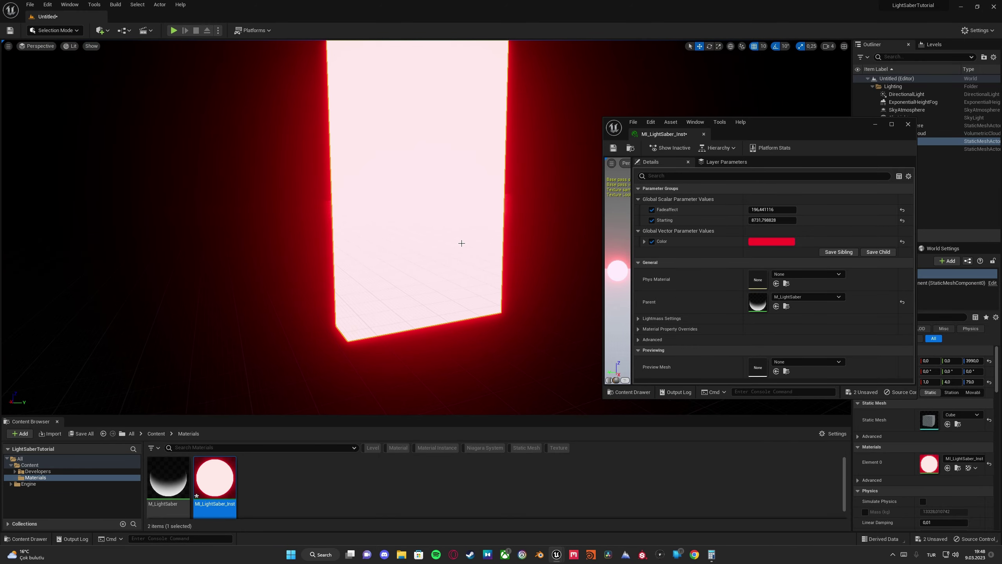
key("s")
right_click_drag(419, 227, 393, 241)
key("w")
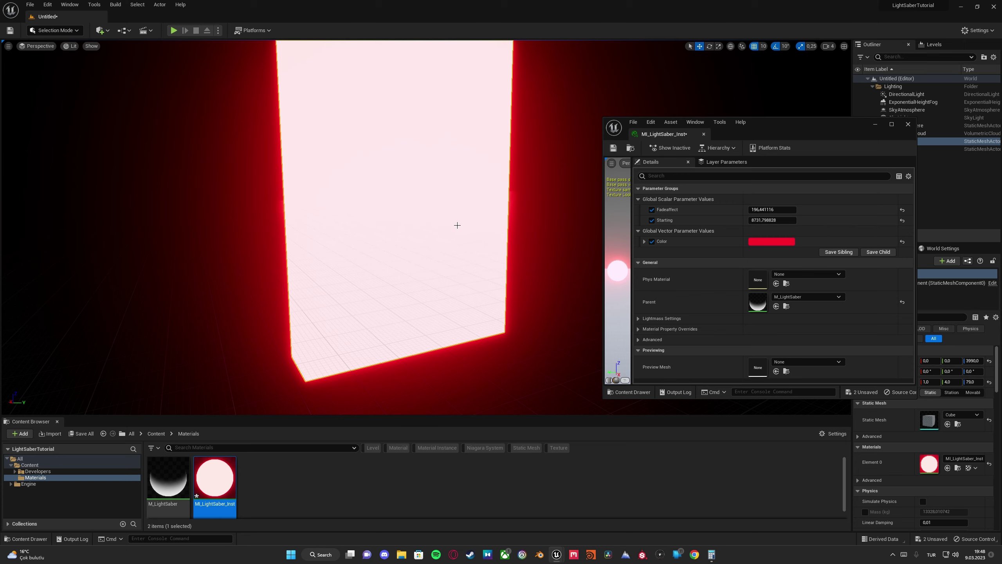
key("w")
right_click_drag(458, 225, 446, 288)
key("s")
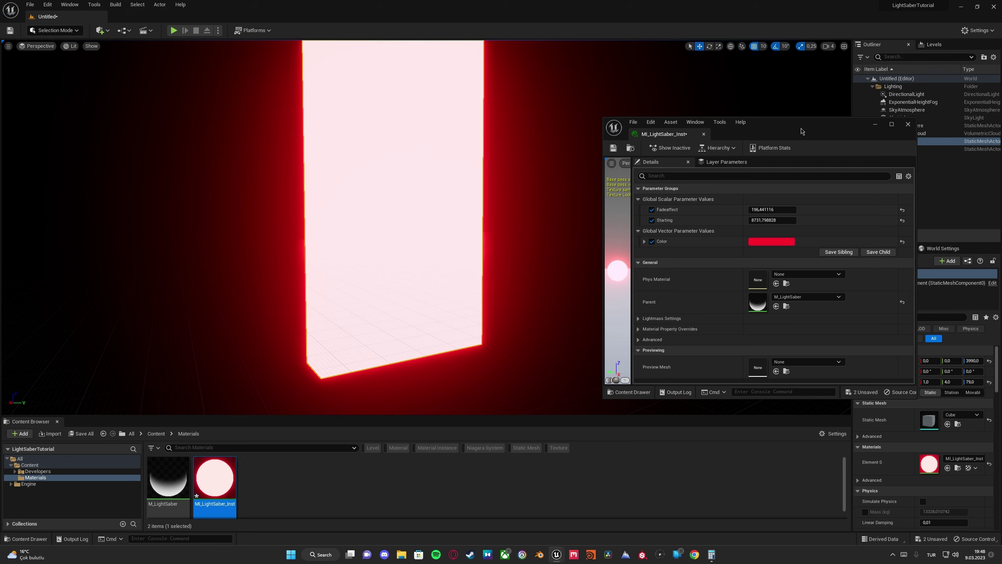
Move the material instance window over the viewport and examine how the blade's glow changes between near and far views
left_click_drag(801, 129, 734, 99)
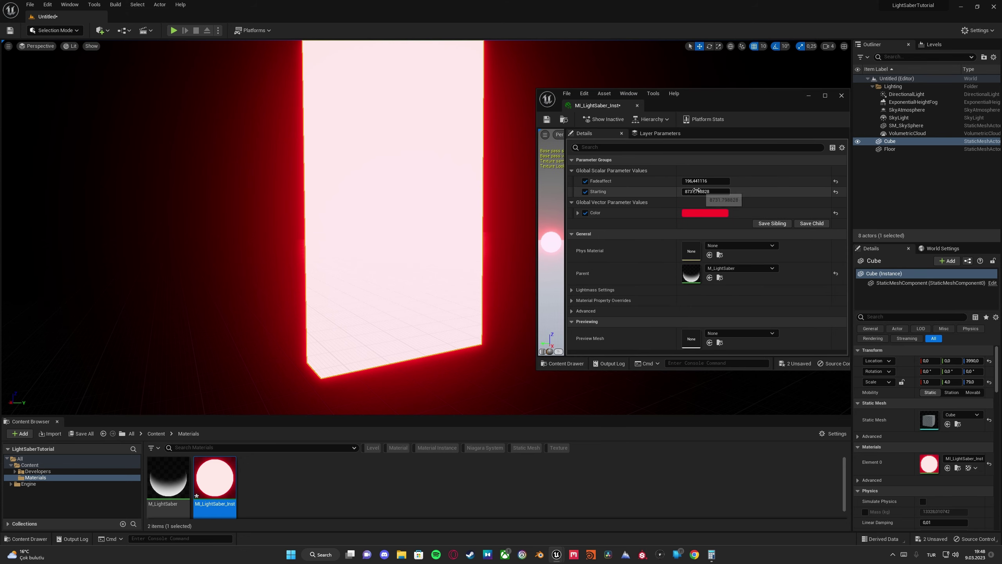
scroll(389, 260, "down", 5)
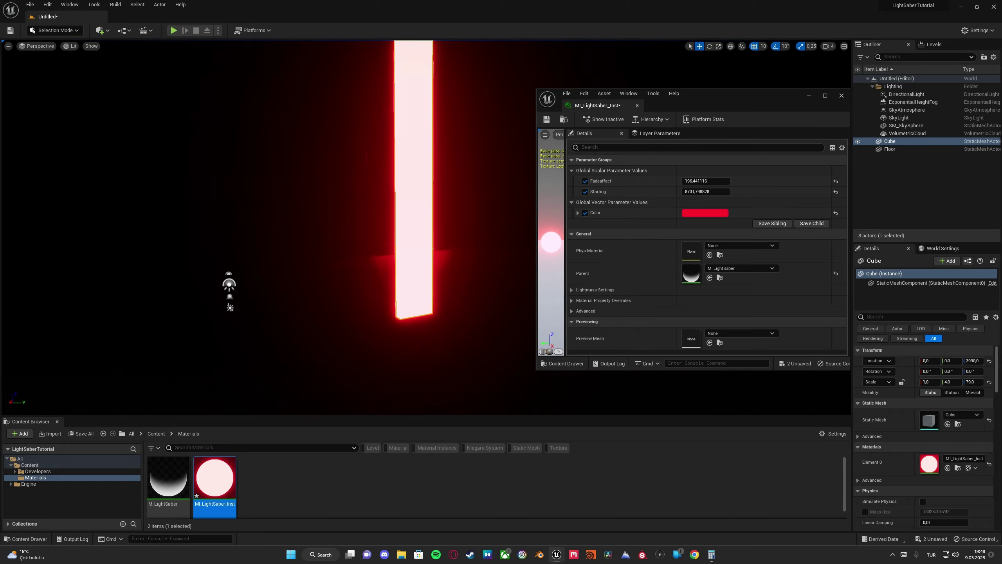
mouse_move(386, 245)
right_mouse_down()
mouse_move(385, 233)
mouse_move(387, 256)
mouse_move(391, 230)
right_mouse_up()
key("w")
key("s")
key("w")
key("s")
key("w")
key("s")
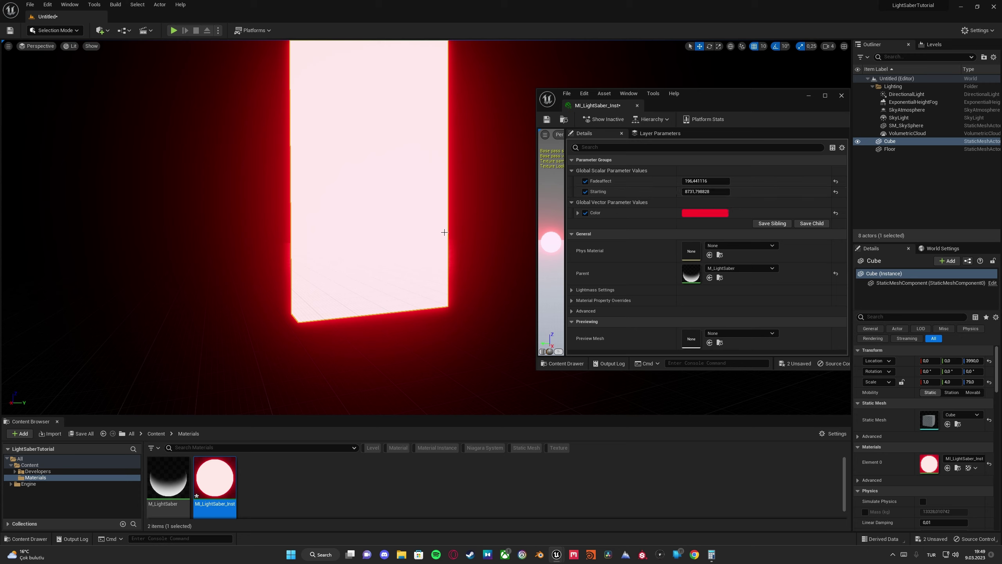
mouse_move(432, 248)
left_mouse_down()
mouse_move(429, 221)
mouse_move(431, 249)
left_mouse_up()
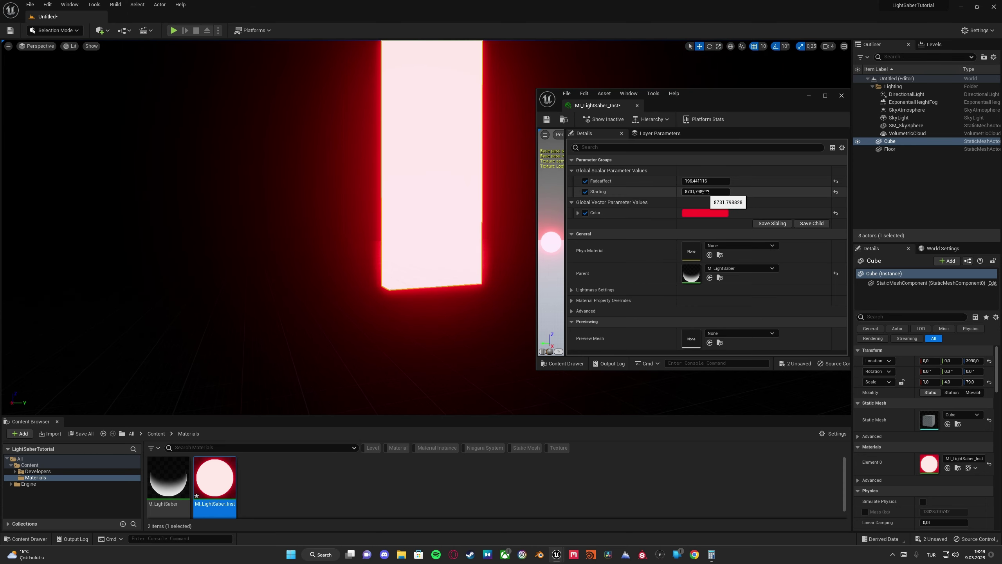
Switch to Calculator, subtract 100 from 8731 and divide the result by 196
left_click(710, 554)
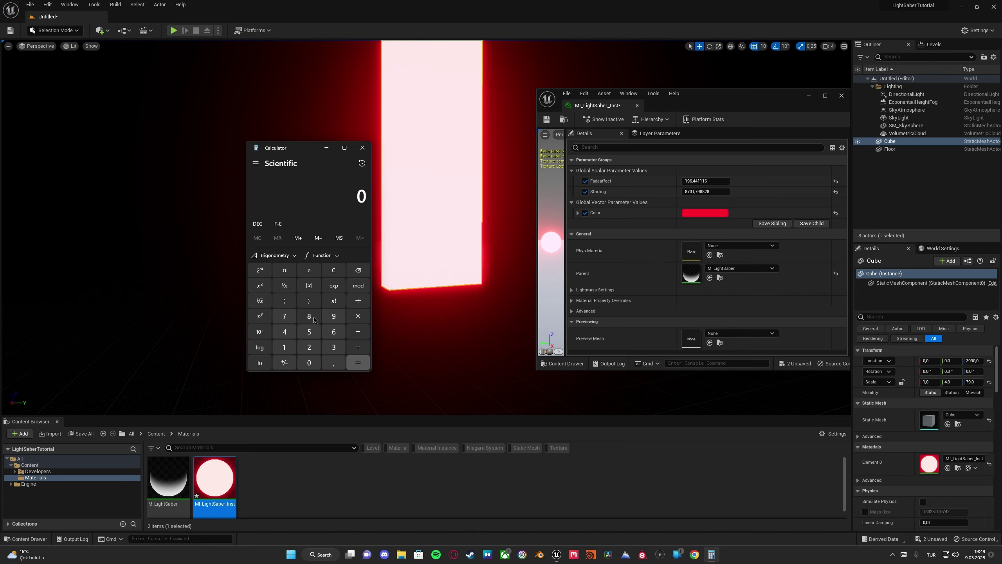
left_click(290, 318)
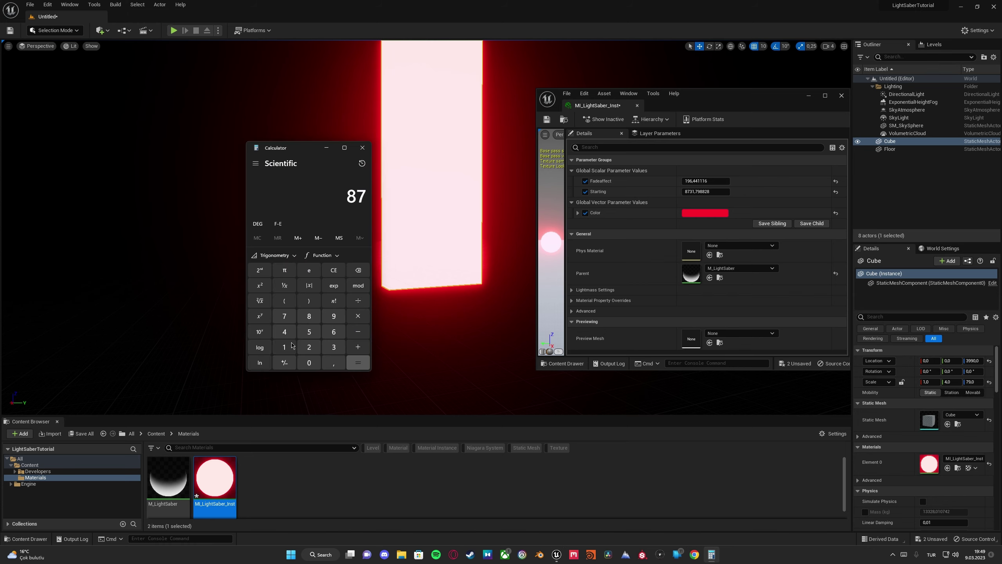
left_click(334, 346)
left_click(284, 347)
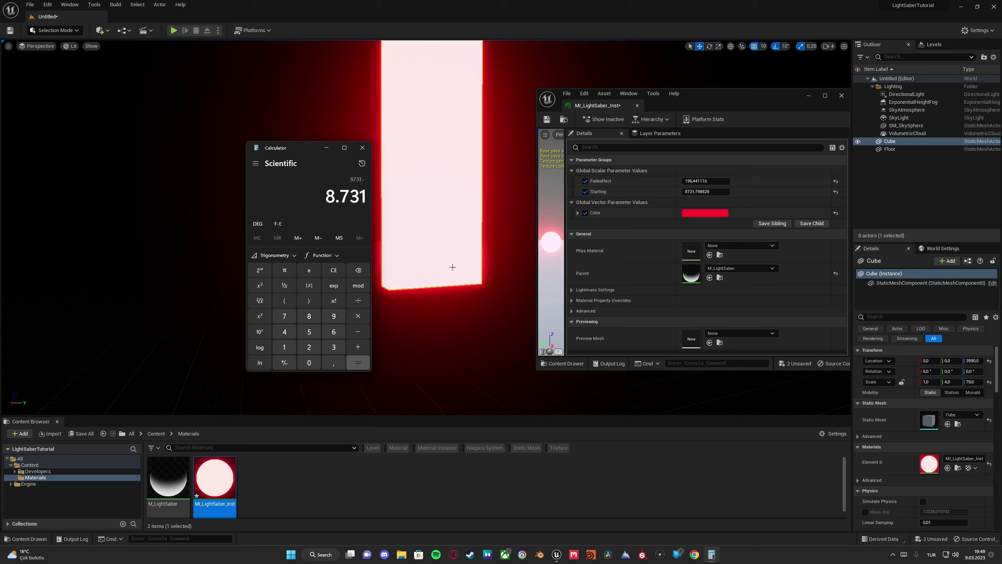
left_click(284, 346)
double_click(308, 362)
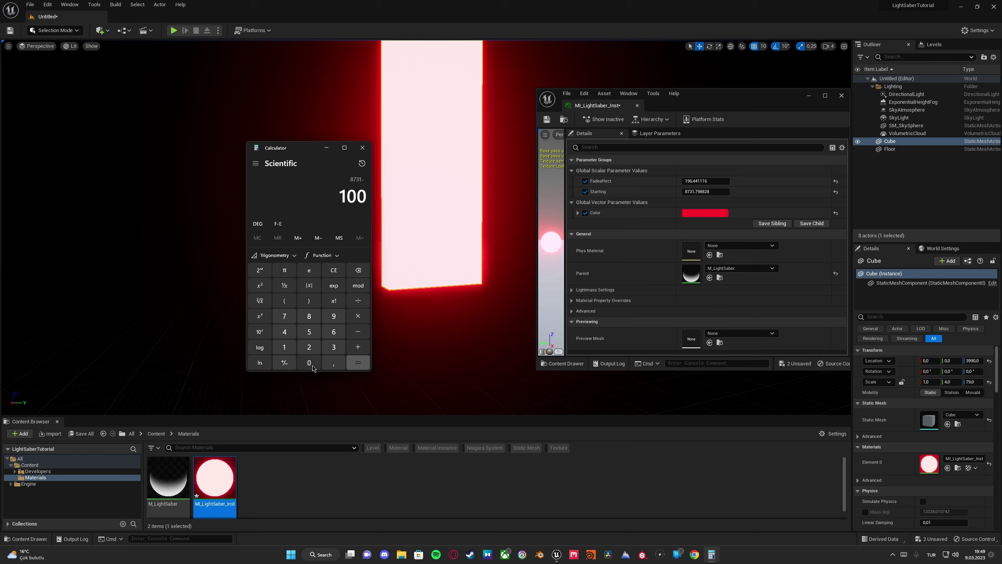
left_click(354, 364)
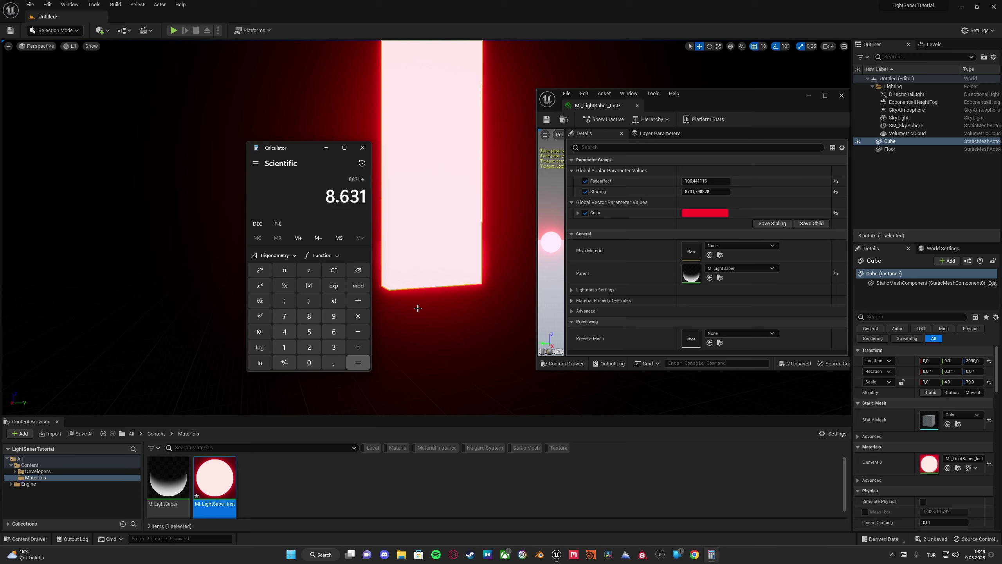
left_click(284, 347)
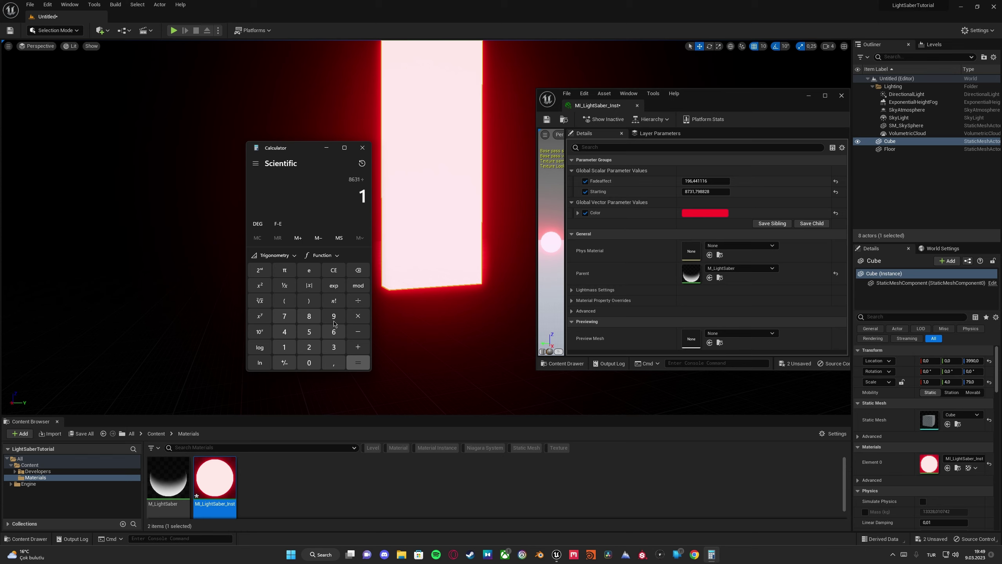
left_click(334, 332)
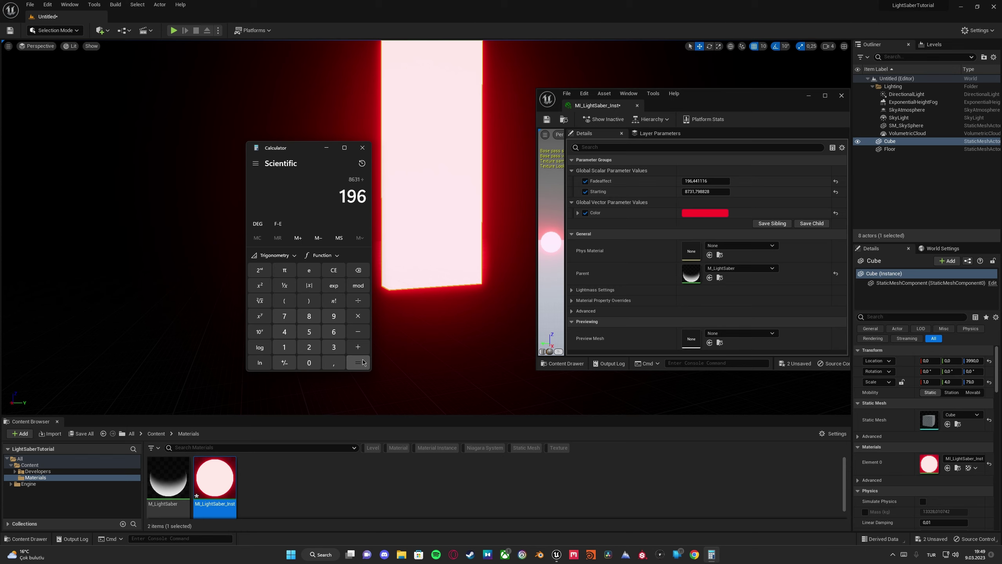
left_click(361, 364)
Return to the level and examine the blade's lower end while approaching and backing away
mouse_move(443, 248)
right_mouse_down()
mouse_move(430, 273)
mouse_move(453, 241)
mouse_move(443, 243)
mouse_move(462, 251)
mouse_move(426, 256)
mouse_move(428, 242)
right_mouse_up()
key("w")
key("s")
key("w")
key("w")
key("s")
key("w")
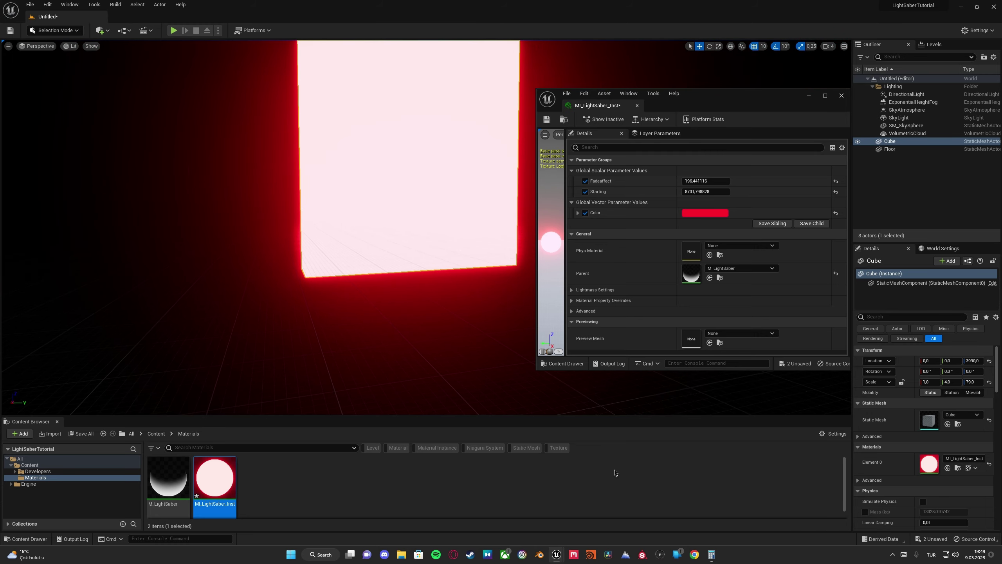
Bring Calculator back to read the quotient, and close it
left_click(713, 555)
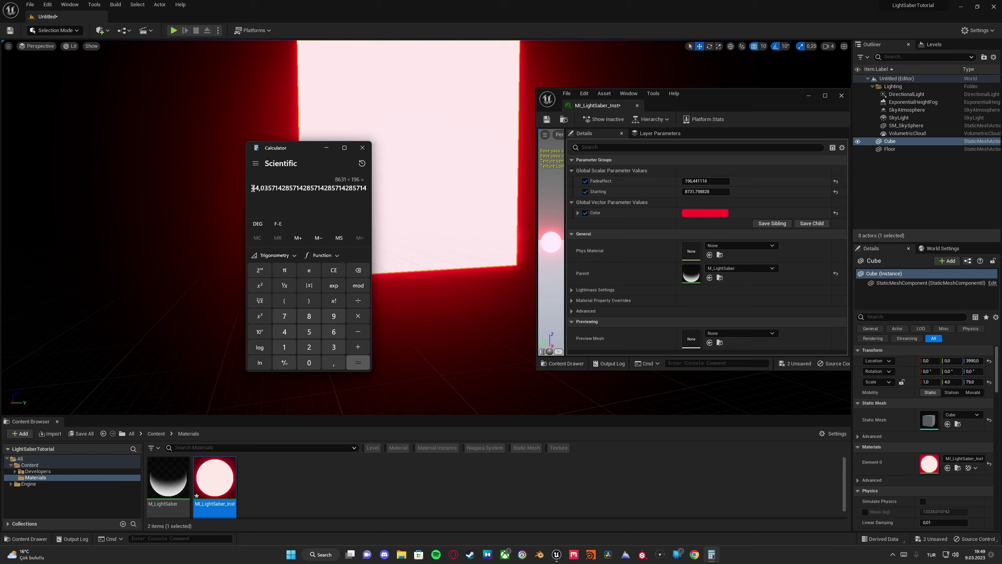
left_click_drag(304, 148, 208, 127)
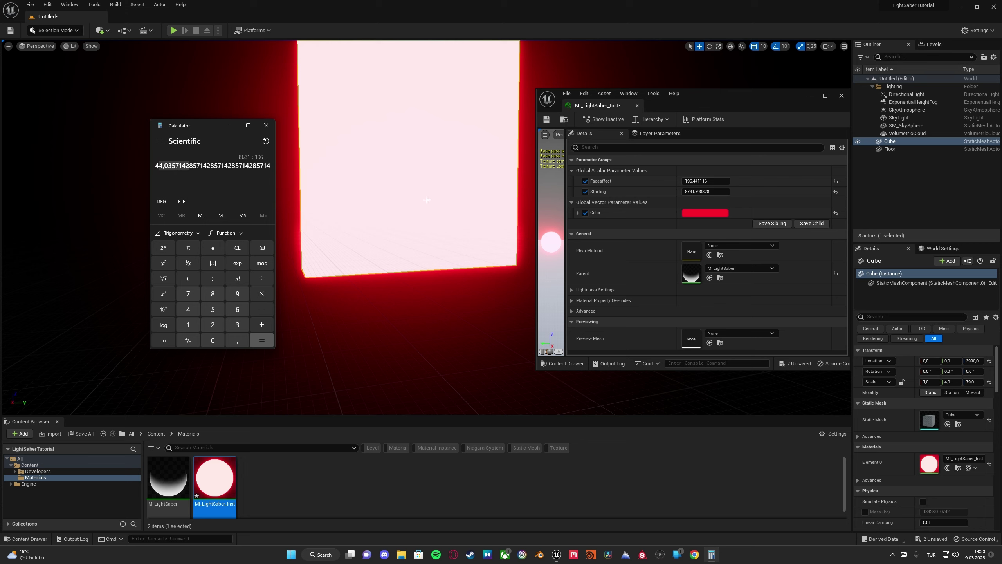
left_click(272, 128)
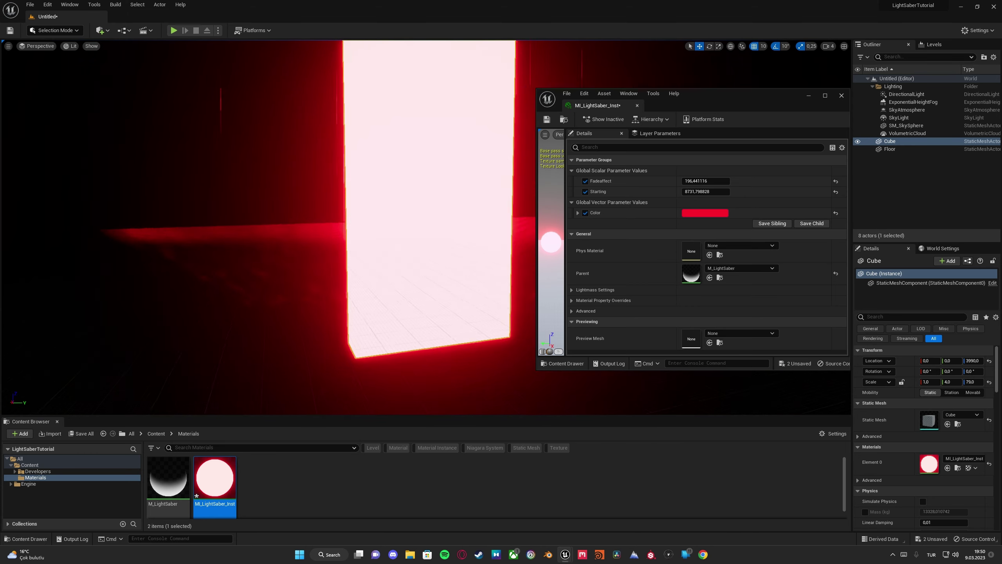
Examine the blade from its lower end up to its tip at varying distances
key("w")
key("s")
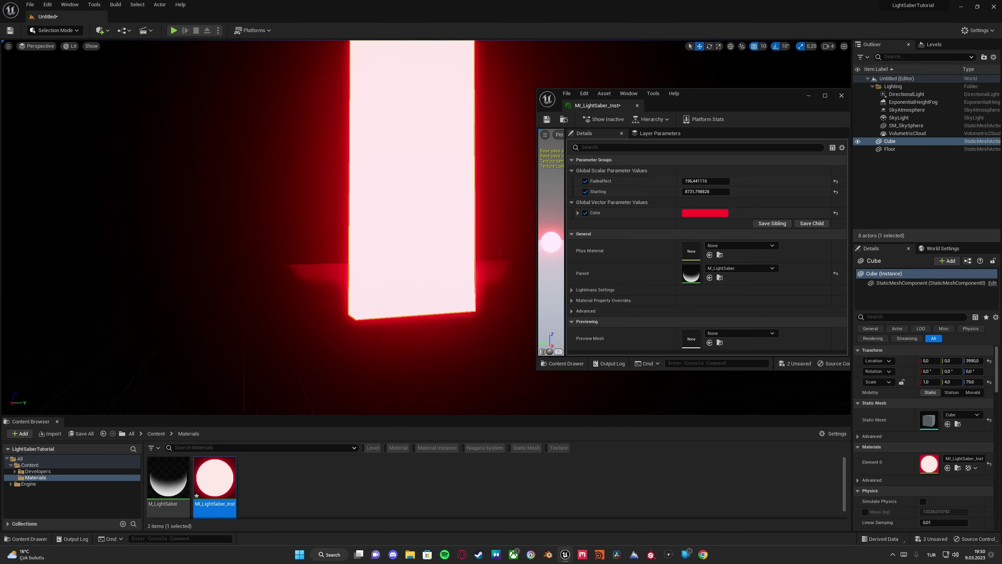
key("w")
key("s")
key("w")
key("s")
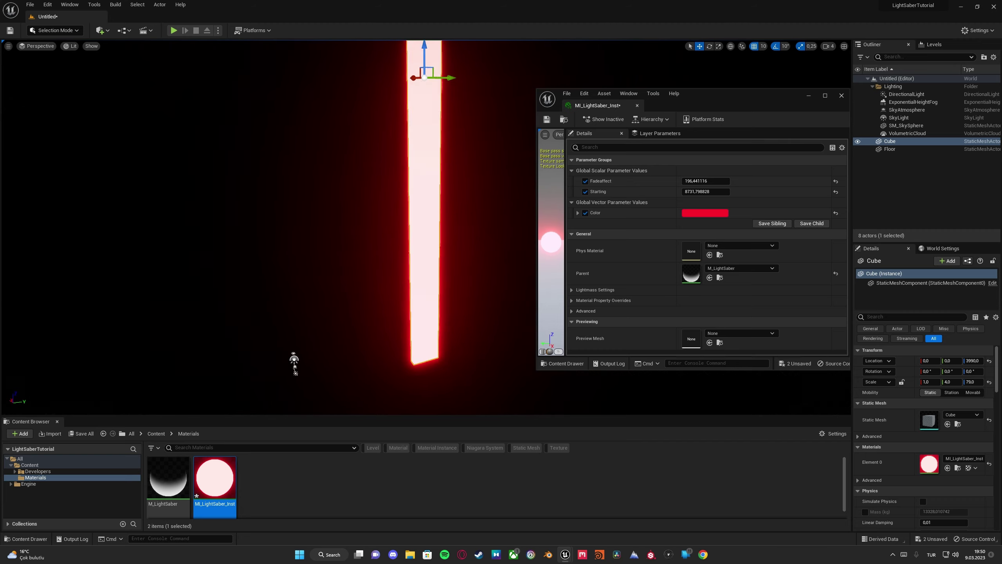
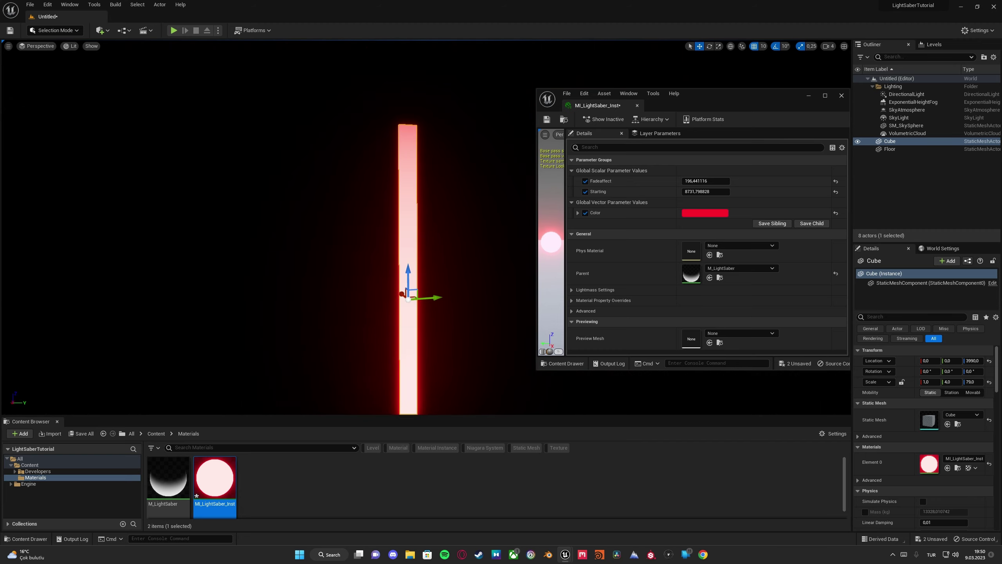
key("w")
right_click_drag(408, 105, 381, 158)
key("w")
right_click_drag(466, 172, 410, 193)
key("s")
Try Fadeaffect at about 61 and view the stronger glow around the blade
left_click_drag(702, 181, 679, 180)
key("w")
right_click_drag(458, 154, 463, 119)
left_click_drag(711, 180, 704, 181)
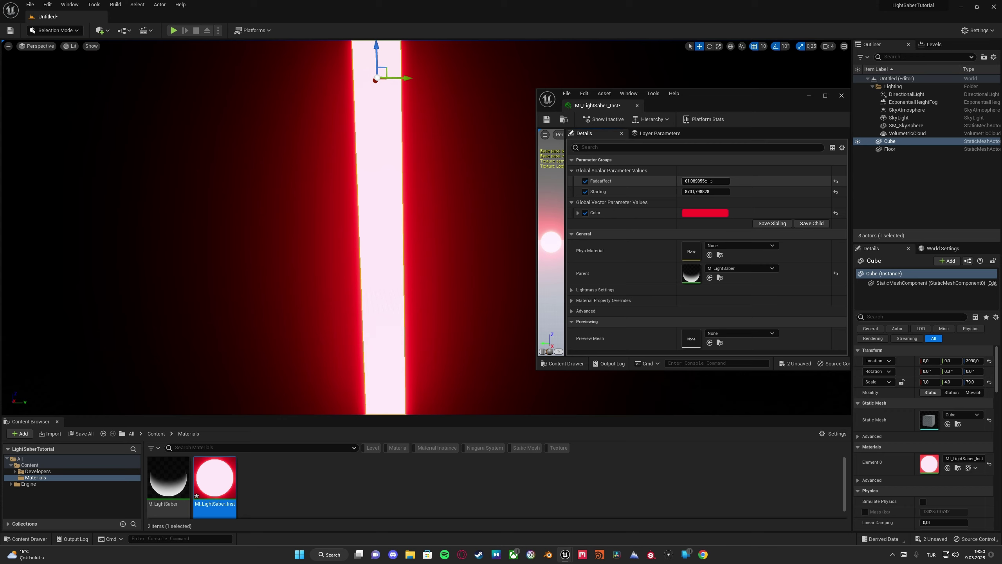
Try Fadeaffect at about 269 and view the blade from farther away
left_click_drag(689, 180, 750, 181)
mouse_move(438, 145)
right_mouse_down()
mouse_move(440, 170)
mouse_move(437, 144)
right_mouse_up()
mouse_move(686, 181)
left_mouse_down()
mouse_move(701, 181)
mouse_move(683, 181)
left_mouse_up()
right_click_drag(526, 174, 354, 116)
Rotate the directional light to a daylight sky, delete the stretched cube and minimize the material instance window
key("ctrl+l")
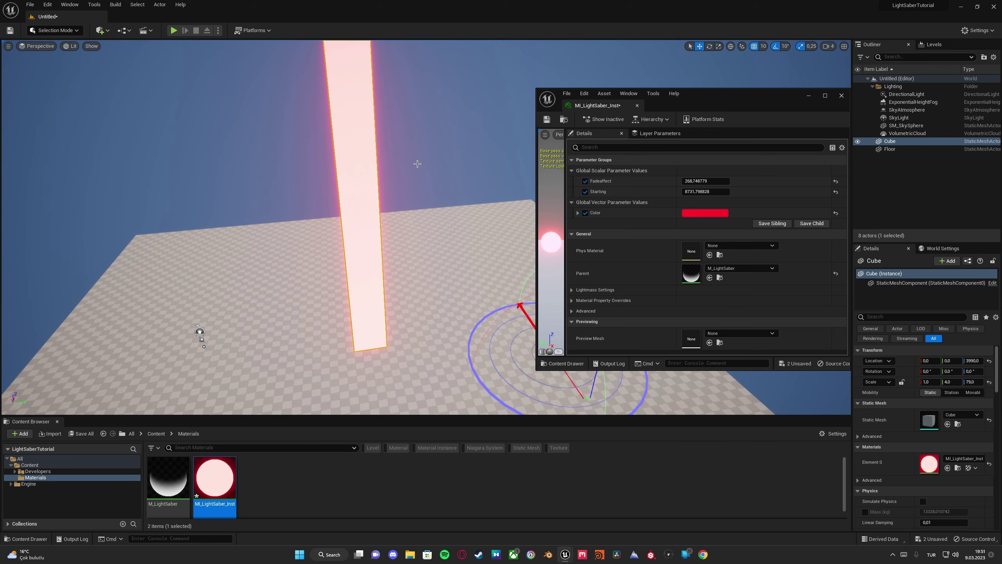
key("Delete")
left_click(806, 97)
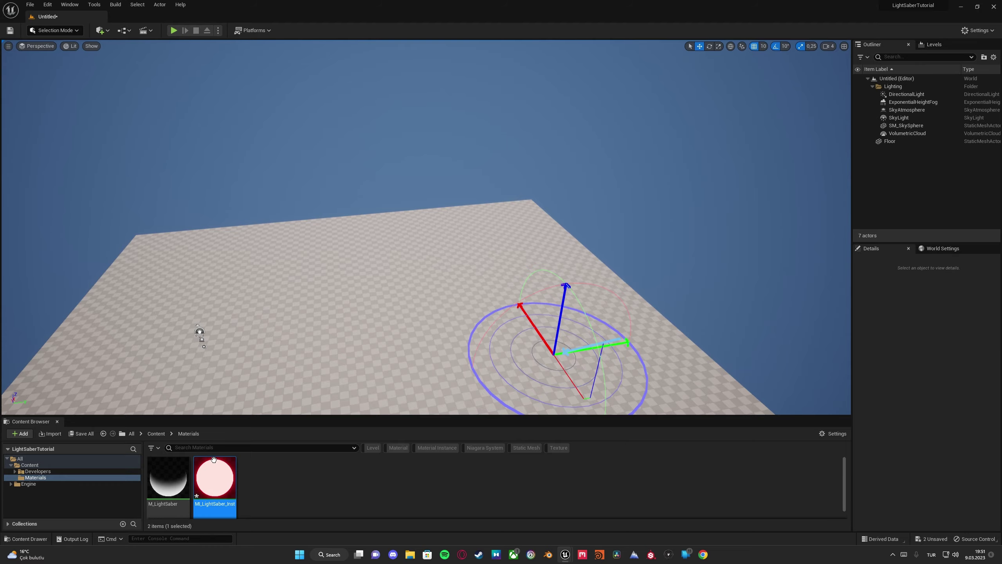
Save all unsaved content, storing the level in the Content folder as Untitled
left_click(81, 433)
left_click(567, 368)
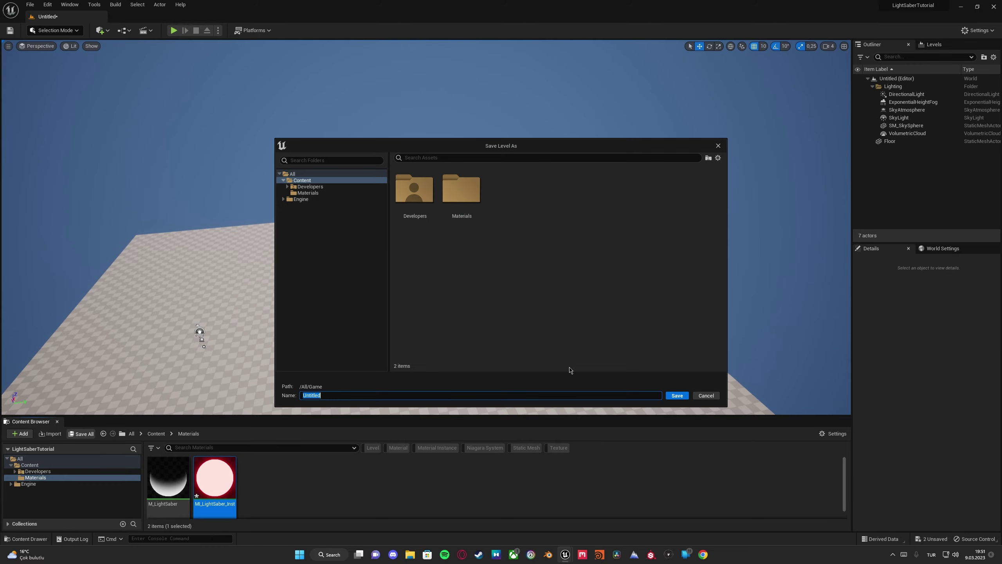
left_click(680, 394)
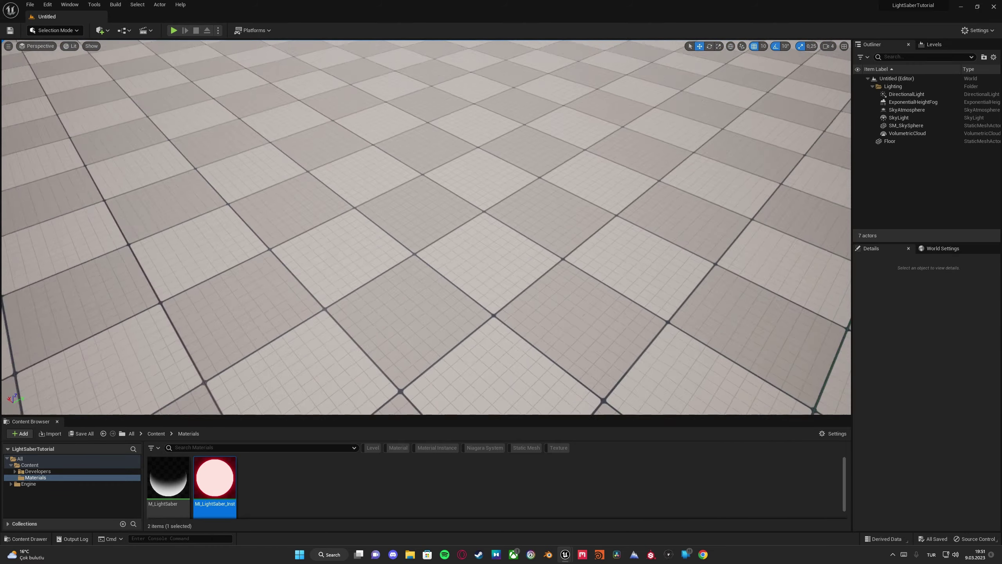
Add a cylinder at location -20, -40, 310 and scale it to about 0.07, 0.07, 3.07 as a thin blade
left_click(101, 30)
mouse_move(119, 96)
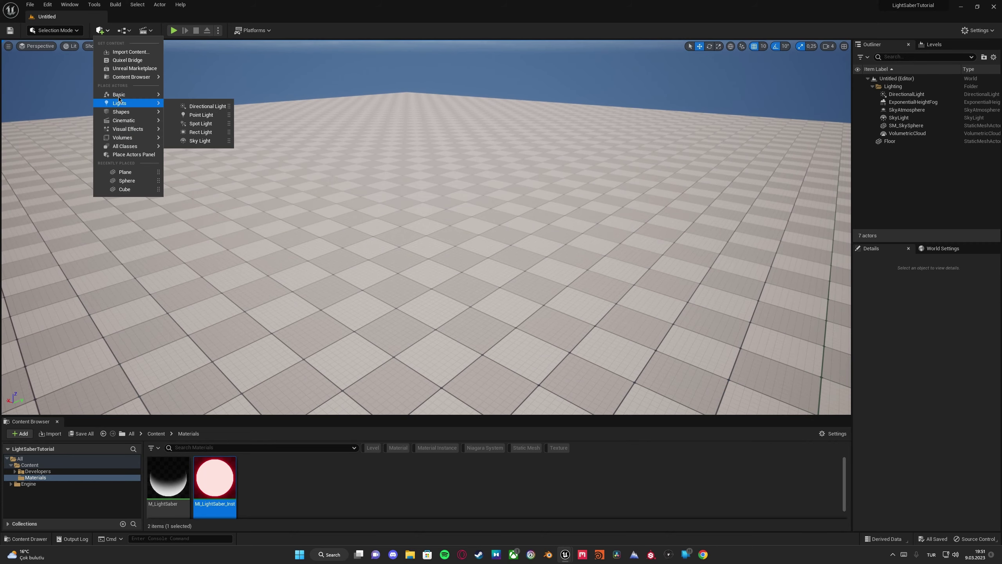
left_click(201, 131)
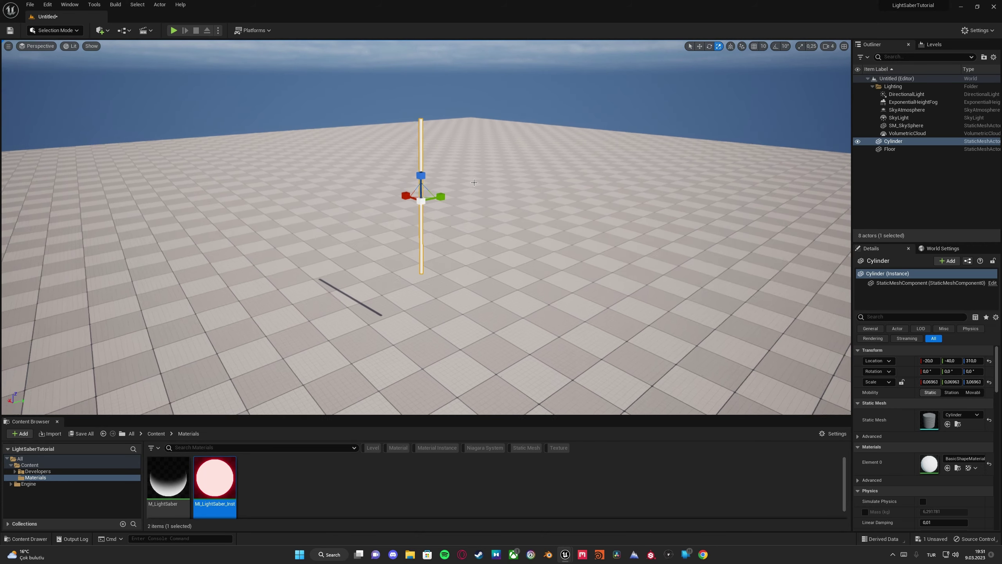
Apply MI_LightSaber_Inst to the cylinder and rotate the directional light to a dim dusk sky
left_click_drag(215, 477, 422, 233)
key("w")
mouse_move(464, 231)
right_mouse_down()
mouse_move(470, 217)
mouse_move(464, 232)
mouse_move(540, 269)
mouse_move(517, 253)
mouse_move(513, 268)
mouse_move(430, 220)
mouse_move(454, 203)
mouse_move(454, 218)
right_mouse_up()
key("ctrl+l")
key("w")
key("s")
key("w")
key("s")
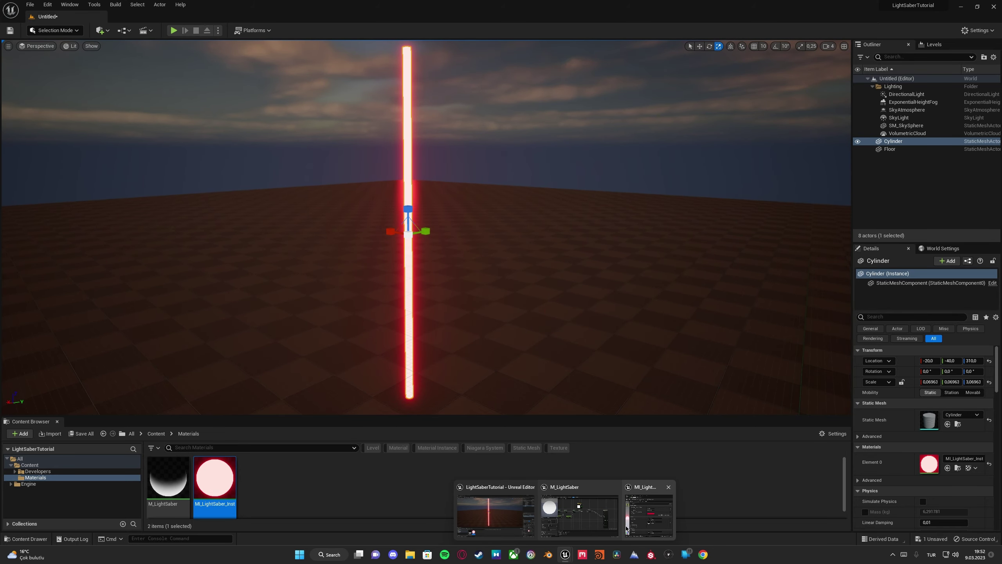
Try Fadeaffect at about 0.92 and Starting at about 252 in the material instance on the cylinder blade
right_click_drag(465, 204, 467, 183)
key("s")
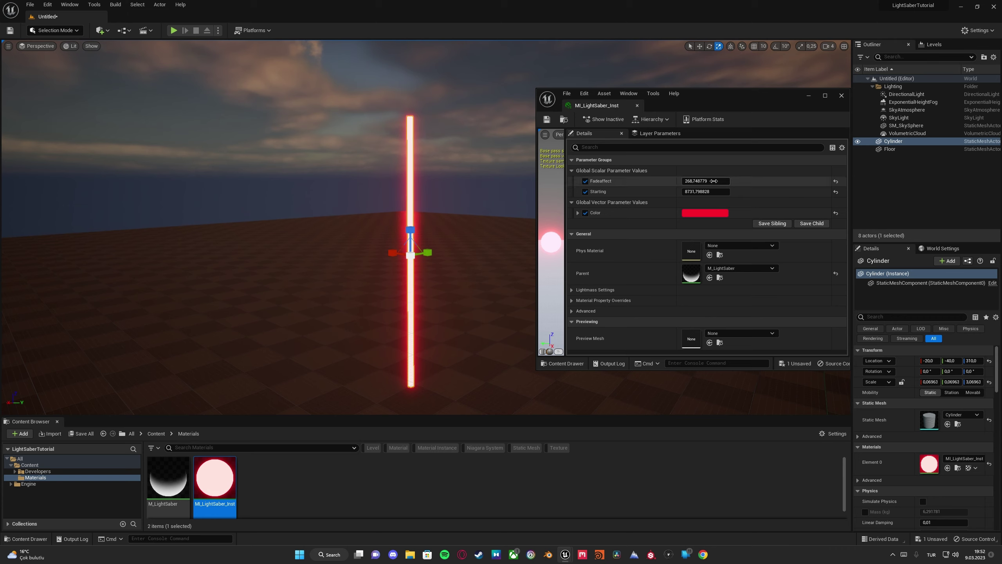
mouse_move(713, 181)
left_mouse_down()
mouse_move(712, 192)
mouse_move(702, 181)
mouse_move(712, 191)
left_mouse_up()
left_click_drag(712, 181, 712, 182)
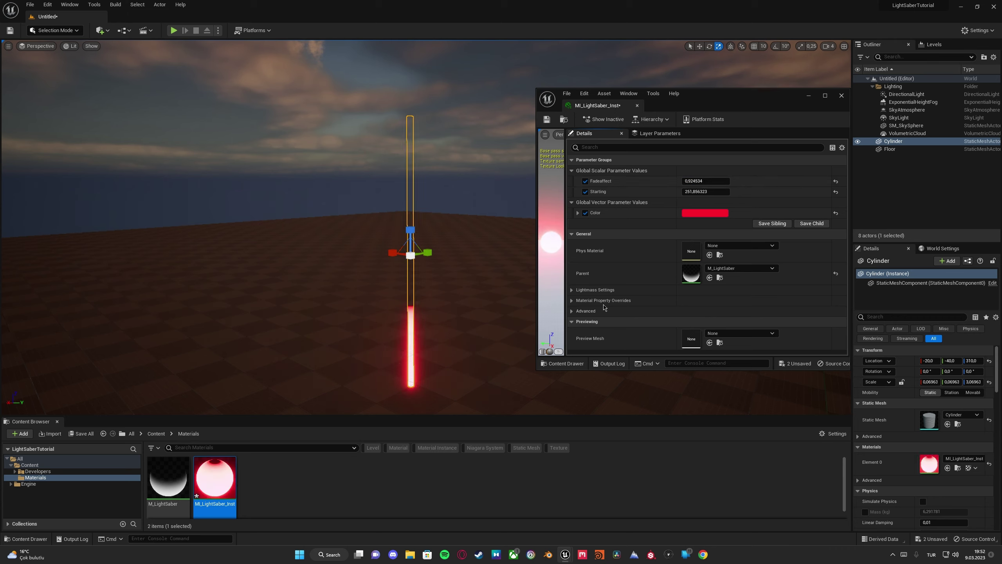
left_click_drag(712, 192, 712, 192)
Examine the cylinder blade's glow from several sides and distances
right_click_drag(355, 245, 358, 231)
key("s")
key("w")
mouse_move(474, 203)
right_mouse_down()
mouse_move(471, 177)
mouse_move(459, 196)
right_mouse_up()
key("s")
left_click(455, 174)
key("a")
key("s")
key("w")
key("s")
key("d")
key("w")
right_click_drag(260, 135, 436, 152)
Set Fadeaffect to about 1.2 and Starting to about 579, and save and close the material instance
left_click_drag(696, 182, 714, 192)
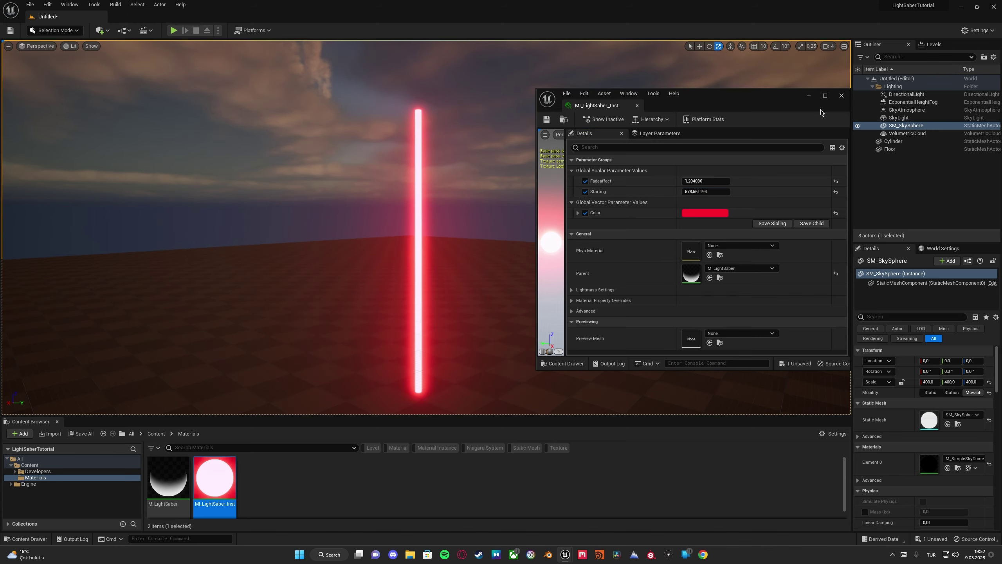
left_click(842, 96)
Add a level sequence to the level, save it as LightSaber in the Content folder, and close the Content Browser
mouse_move(499, 227)
right_mouse_down()
mouse_move(501, 253)
mouse_move(493, 228)
right_mouse_up()
scroll(494, 227, "down", 2)
left_click(145, 30)
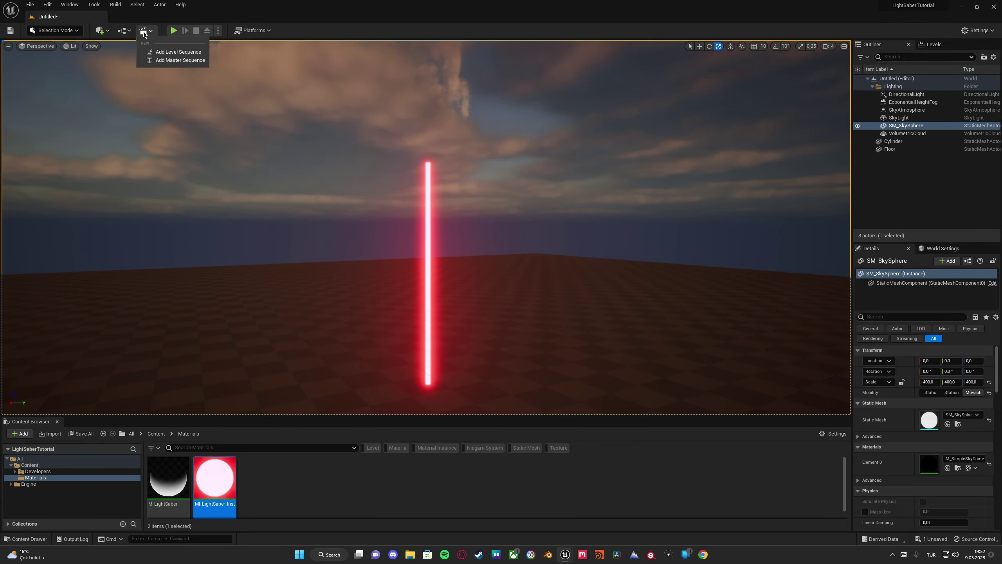
left_click(165, 52)
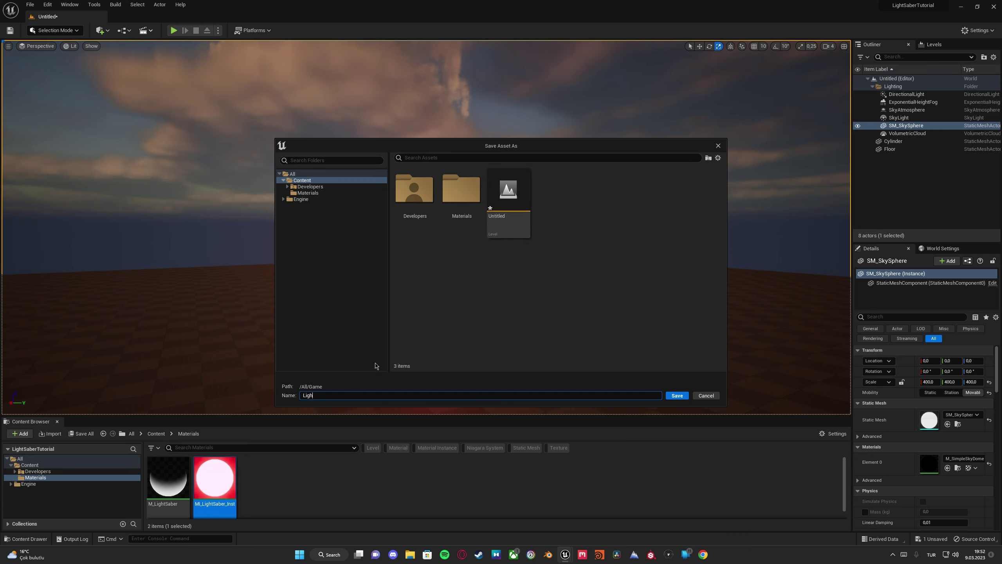
type("LightSaber")
key("Return")
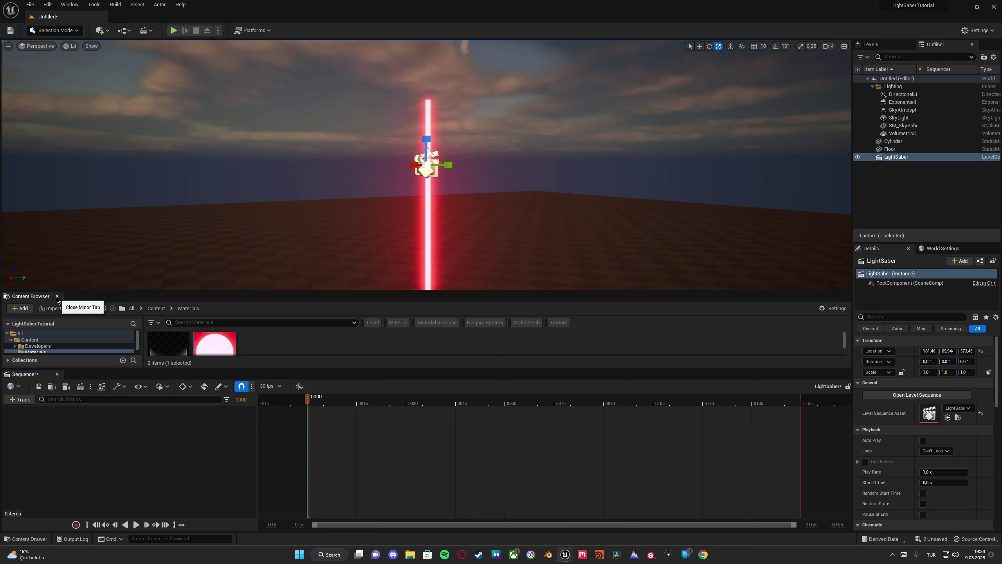
left_click(57, 296)
Rename the Cylinder actor in the level as LightSaber
left_click(20, 400)
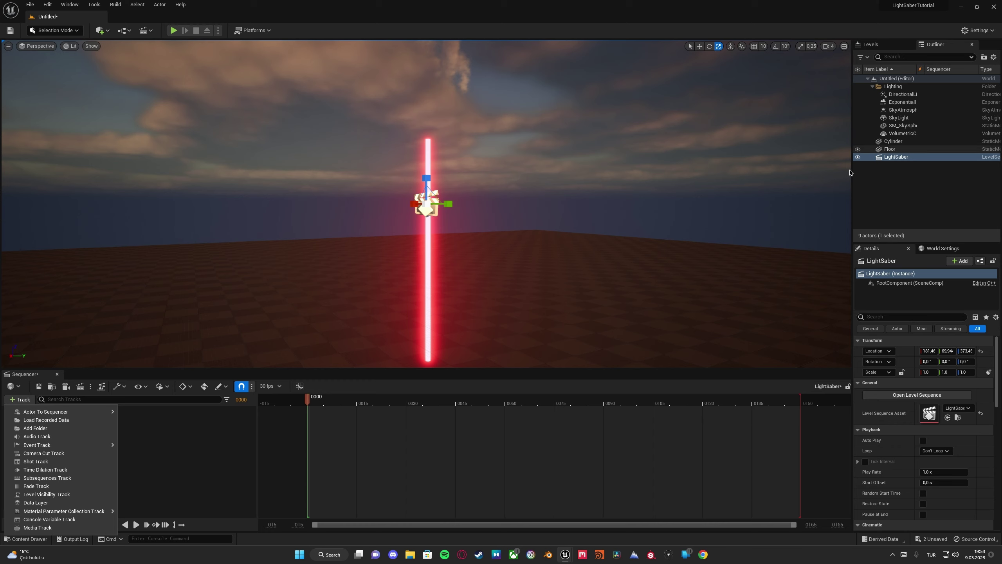
left_click(895, 141)
right_click(901, 142)
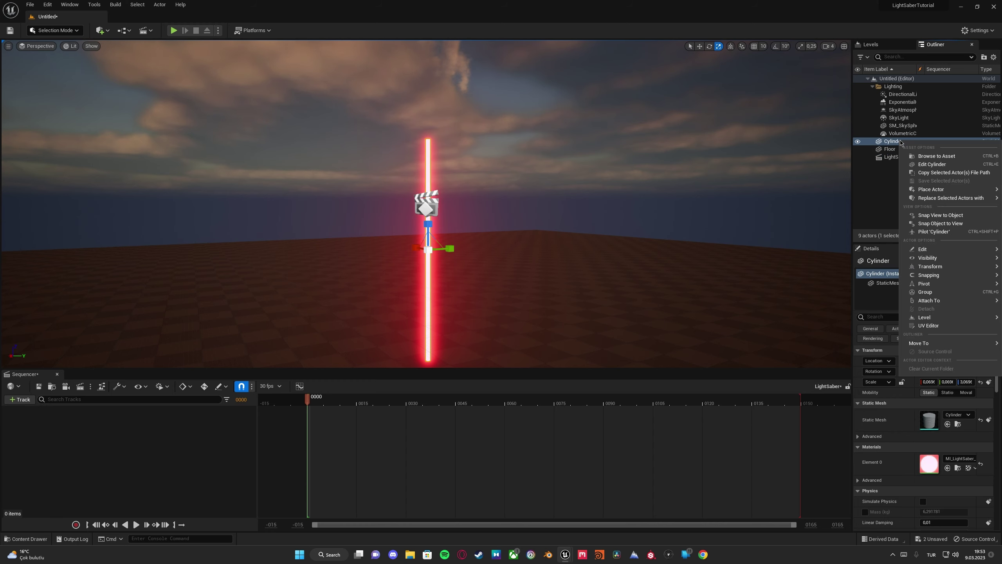
left_click(887, 143)
key("F2")
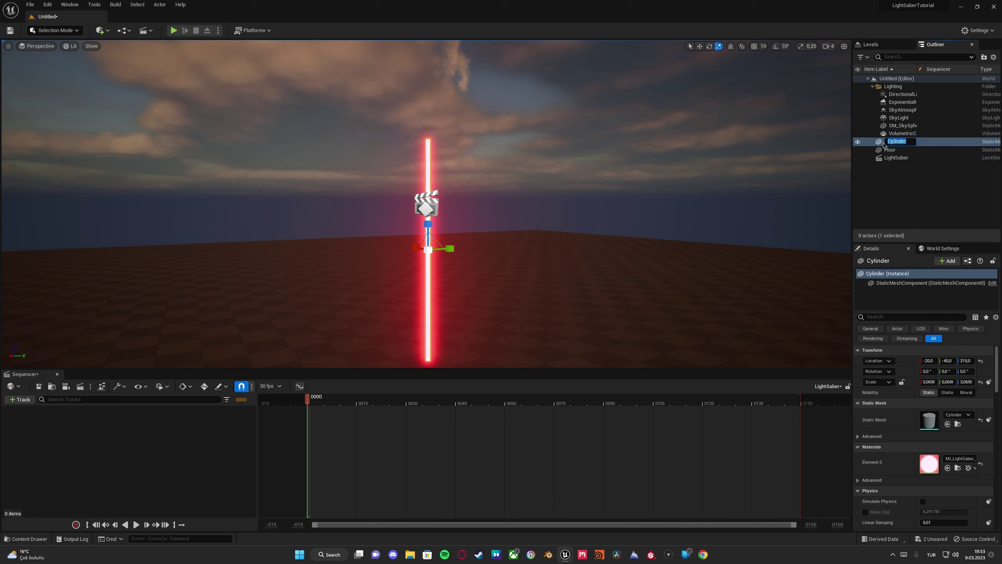
type("LightSaber")
key("Return")
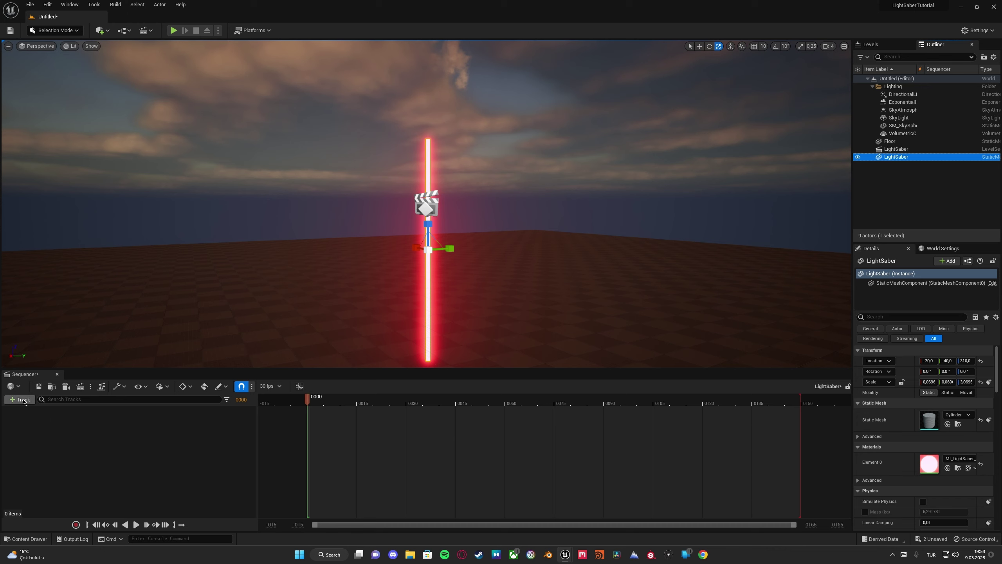
Add the LightSaber static mesh actor to the level sequence as a possessed actor
left_click(23, 401)
mouse_move(59, 411)
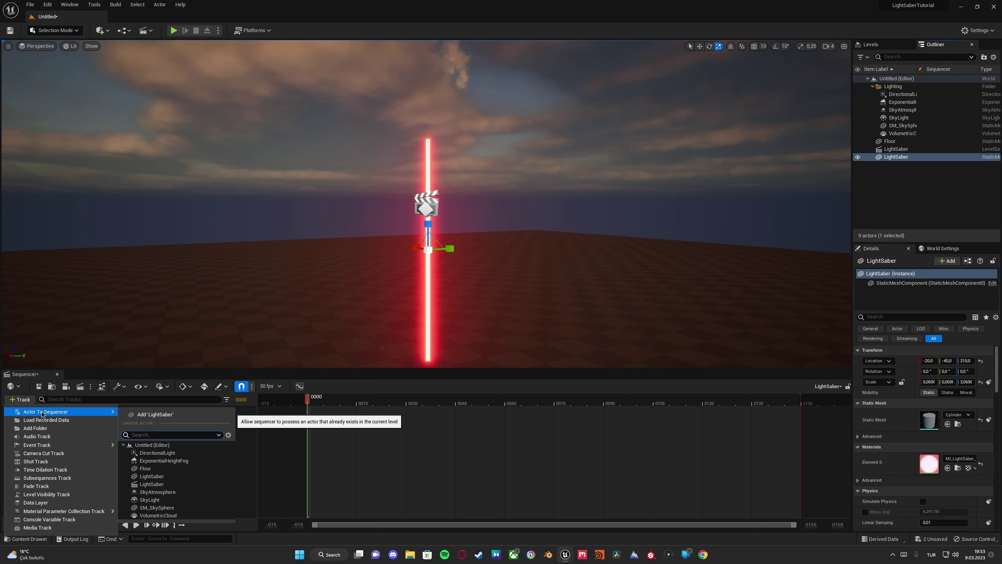
type("light")
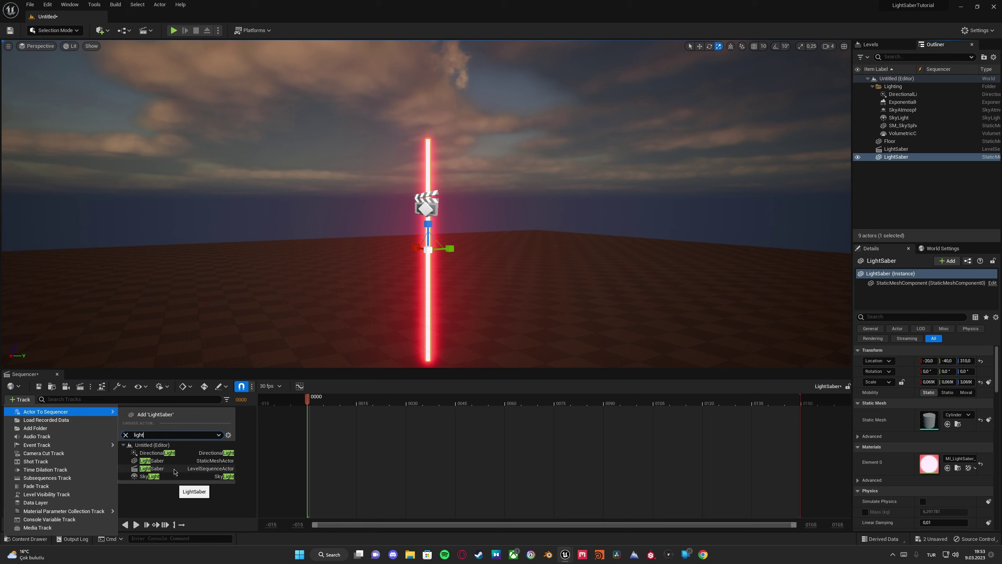
left_click(151, 460)
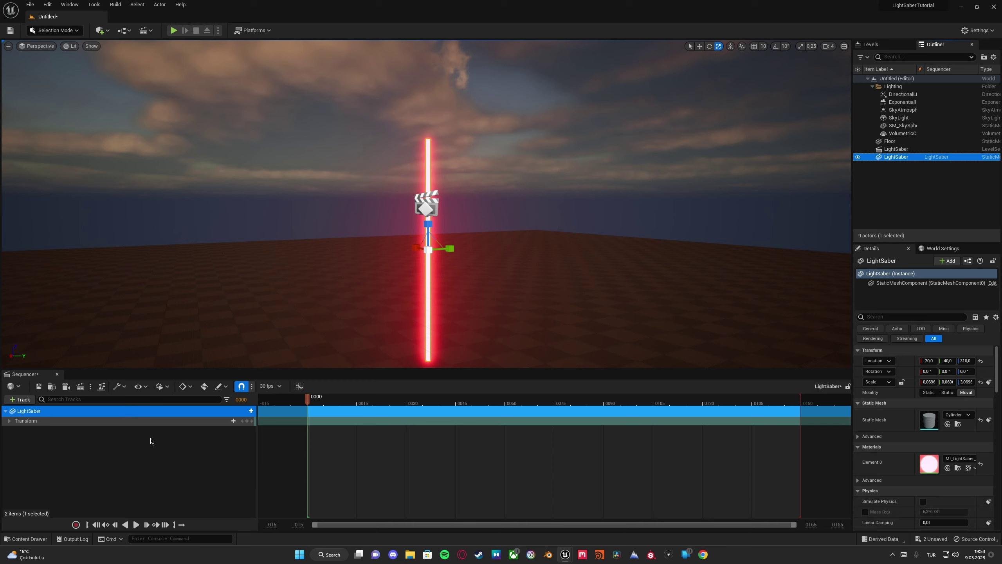
left_click(309, 402)
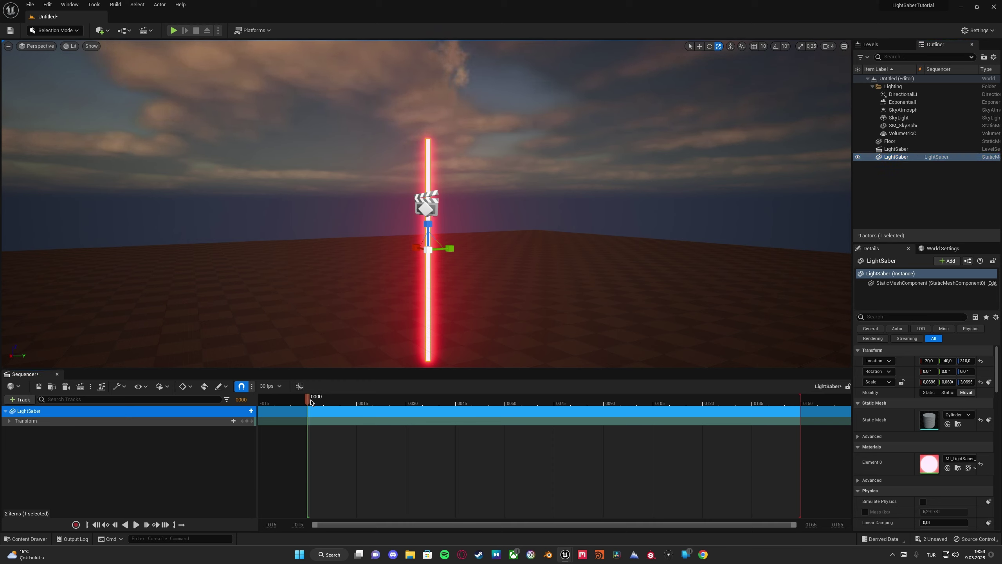
key("w")
right_click_drag(466, 225, 467, 269)
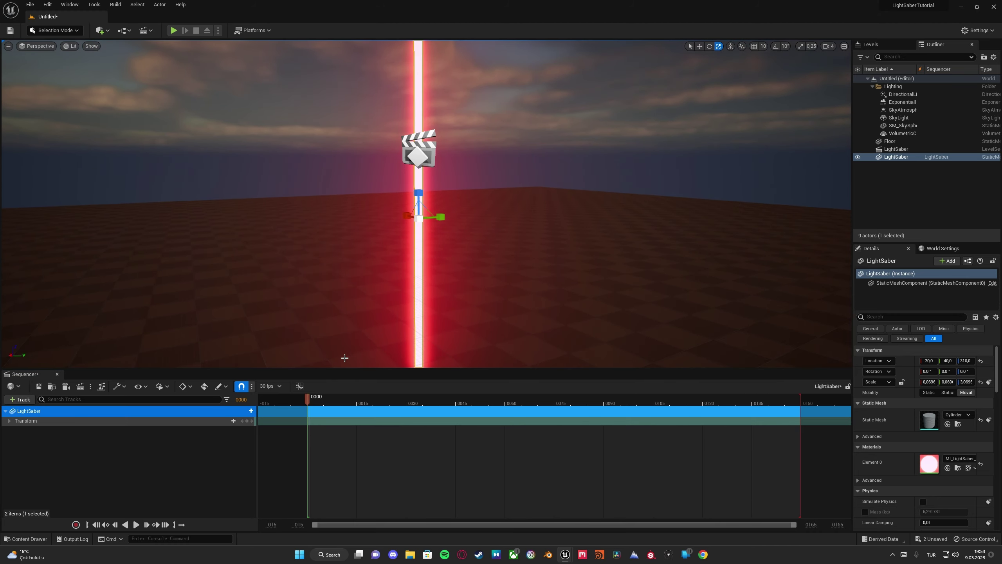
key("ctrl+space")
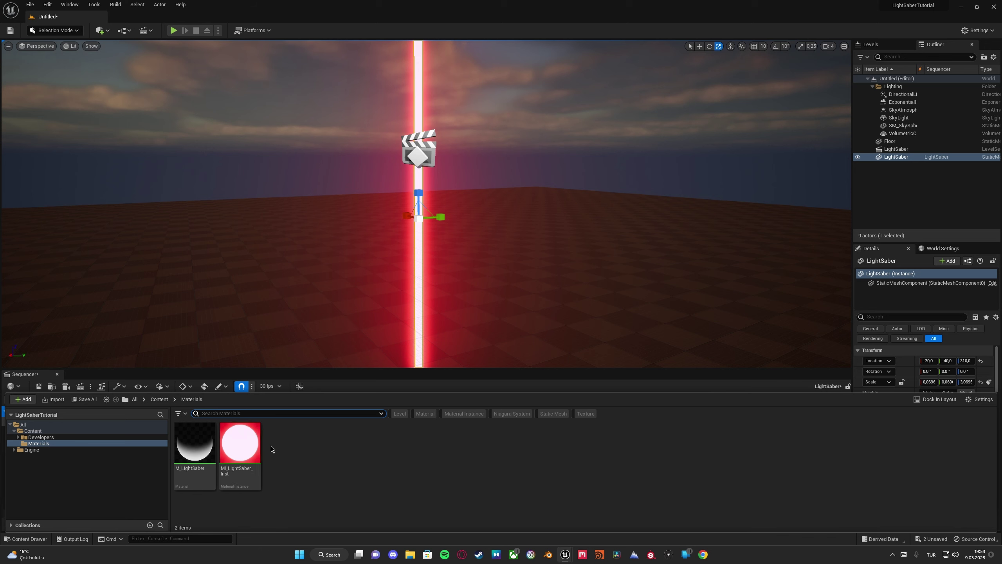
key("ctrl+space")
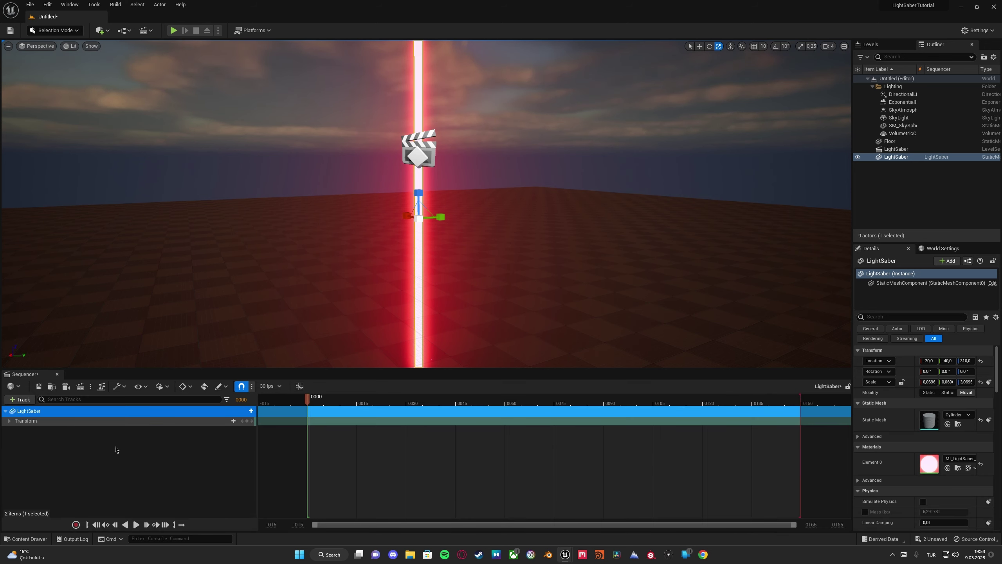
Add the StaticMeshComponent0 component under the LightSaber actor in the sequence
left_click(249, 411)
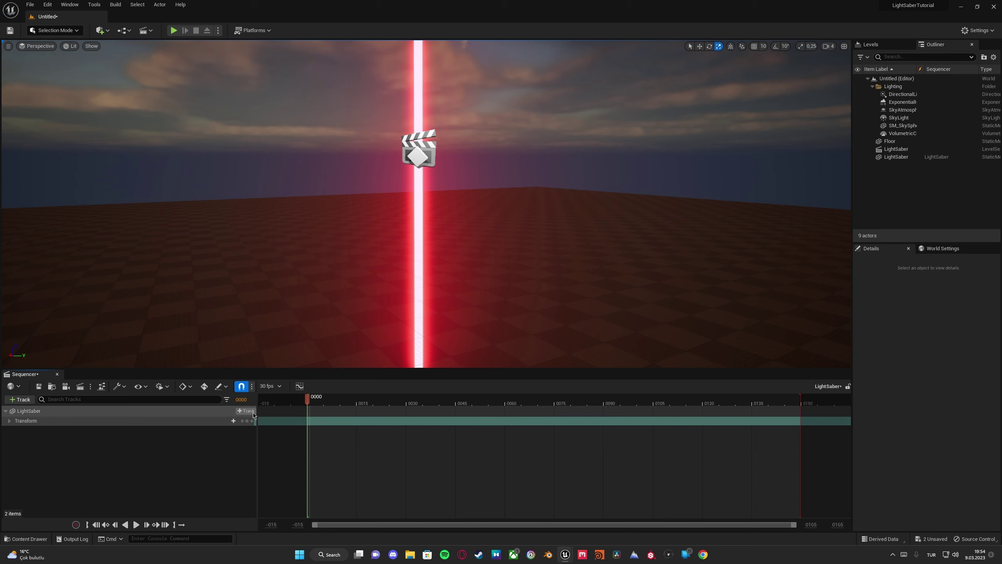
left_click(252, 412)
left_click(272, 490)
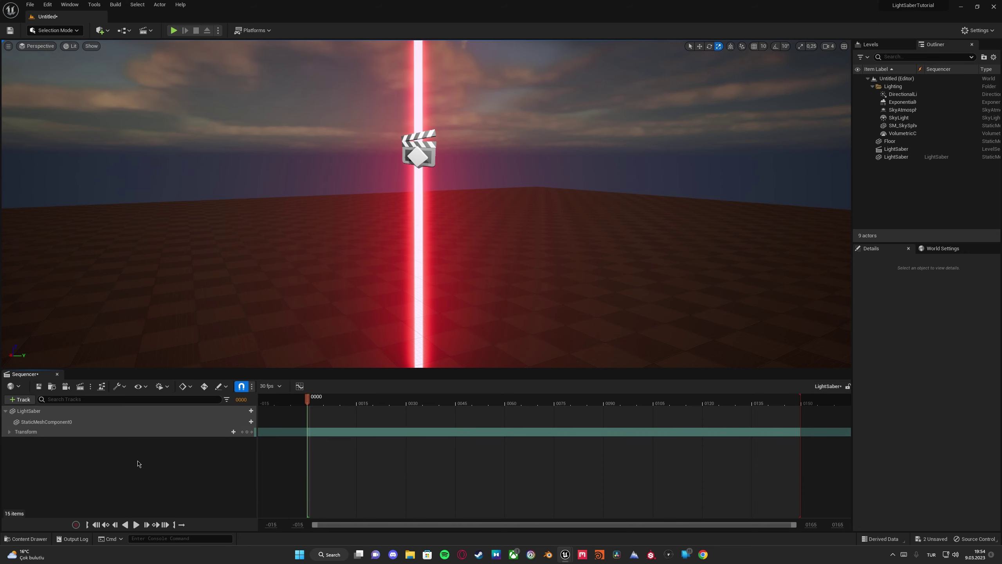
Add the Element 0 material parameter track to StaticMeshComponent0
left_click(210, 425)
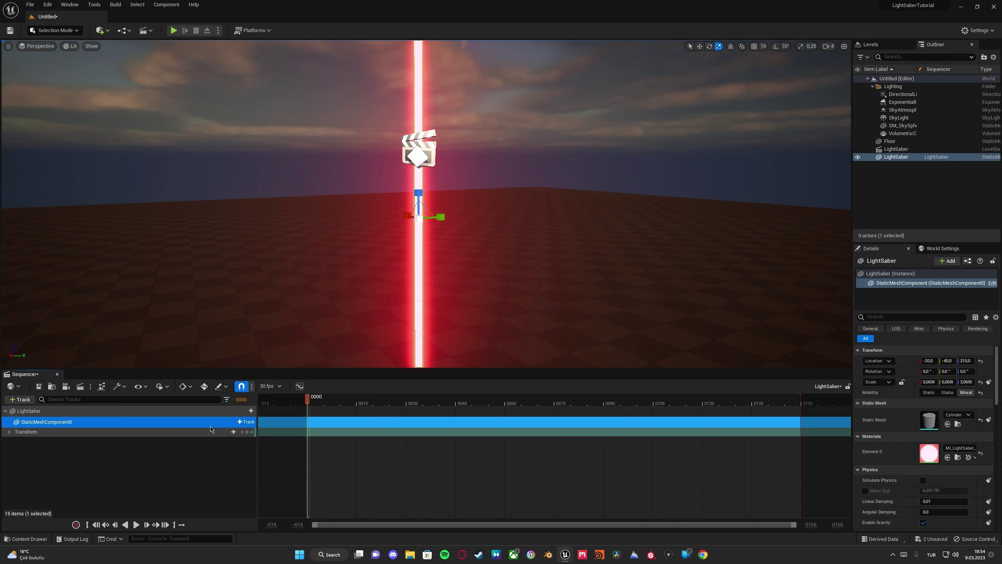
left_click(245, 422)
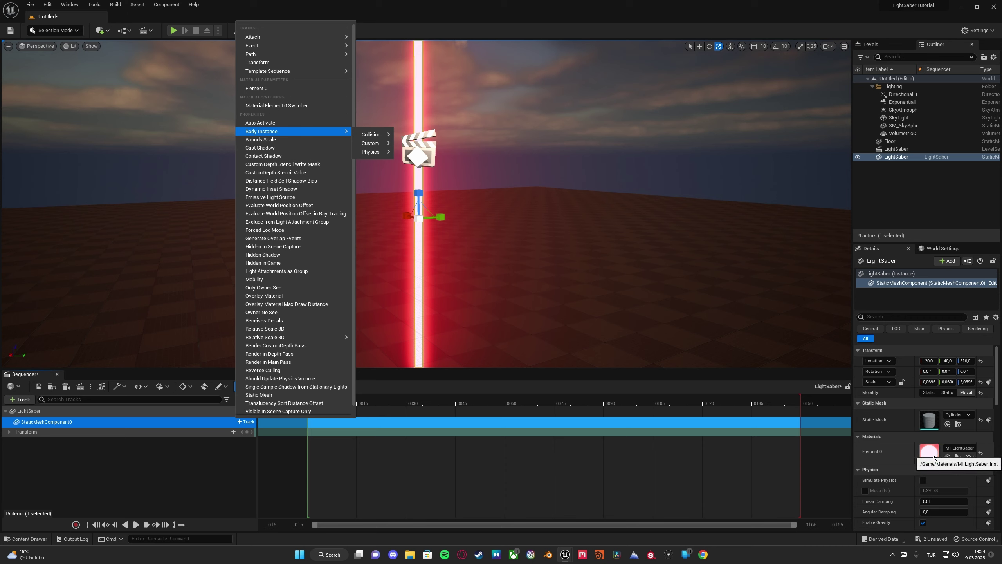
left_click(65, 450)
left_click(49, 423)
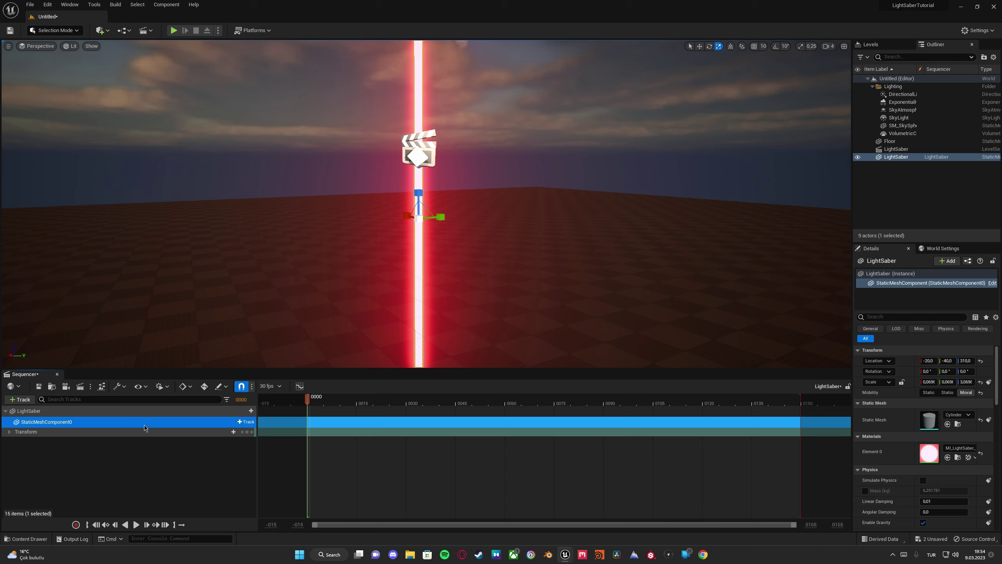
left_click(242, 423)
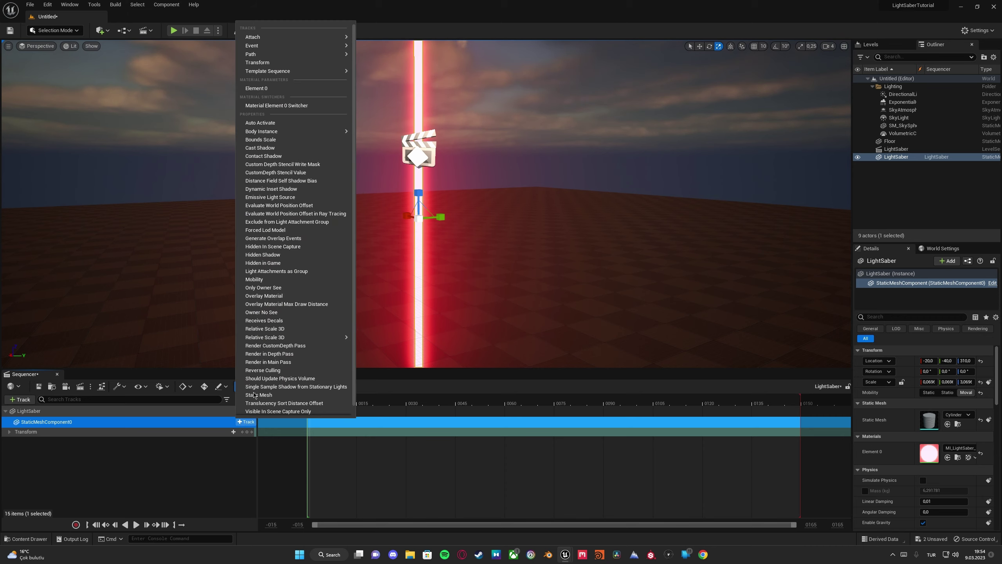
left_click(274, 89)
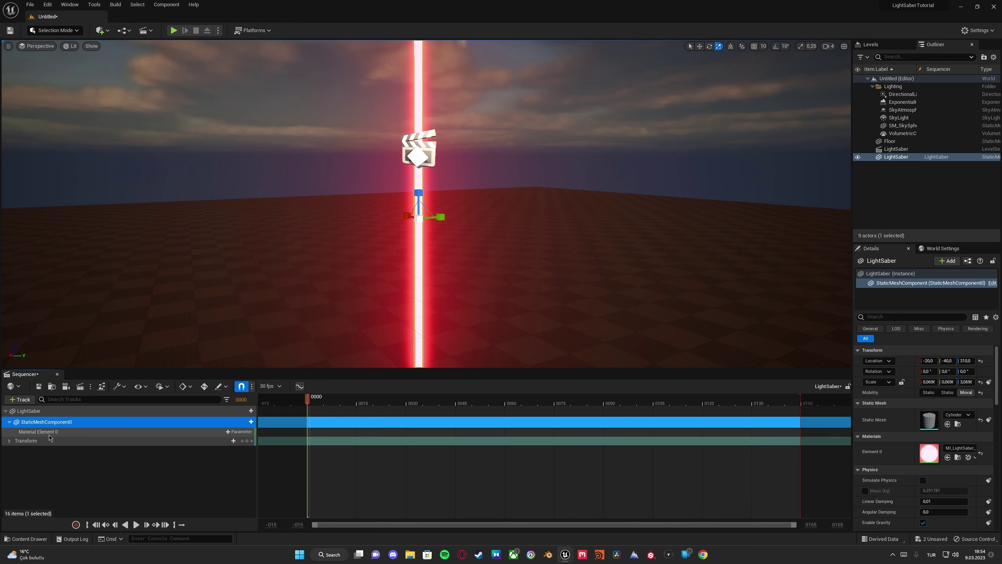
Check the parameters of MI_LightSaber_Inst, add Color, Fadeaffect and Starting to the Material Element 0 track, and expand it
left_click(115, 432)
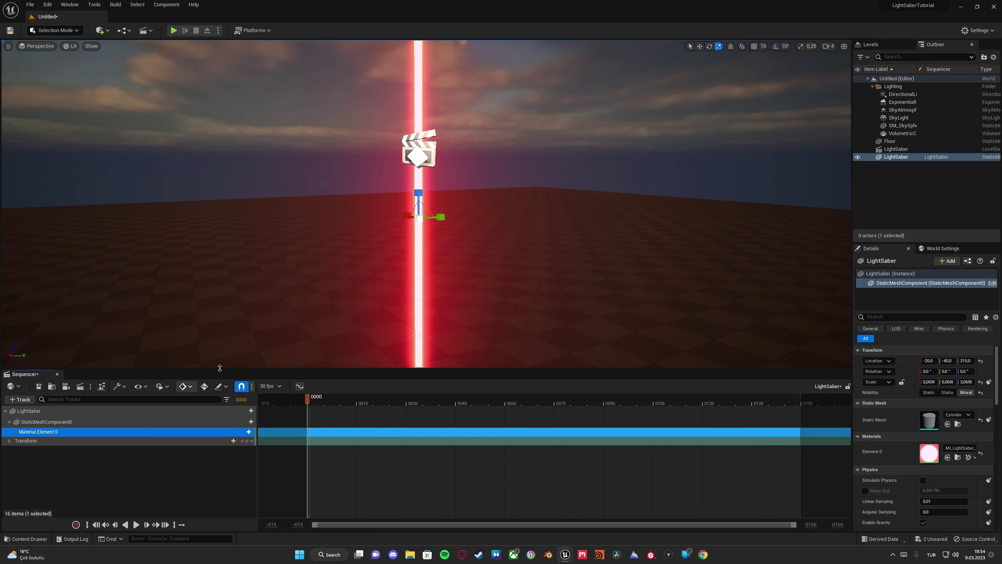
key("ctrl+space")
double_click(262, 444)
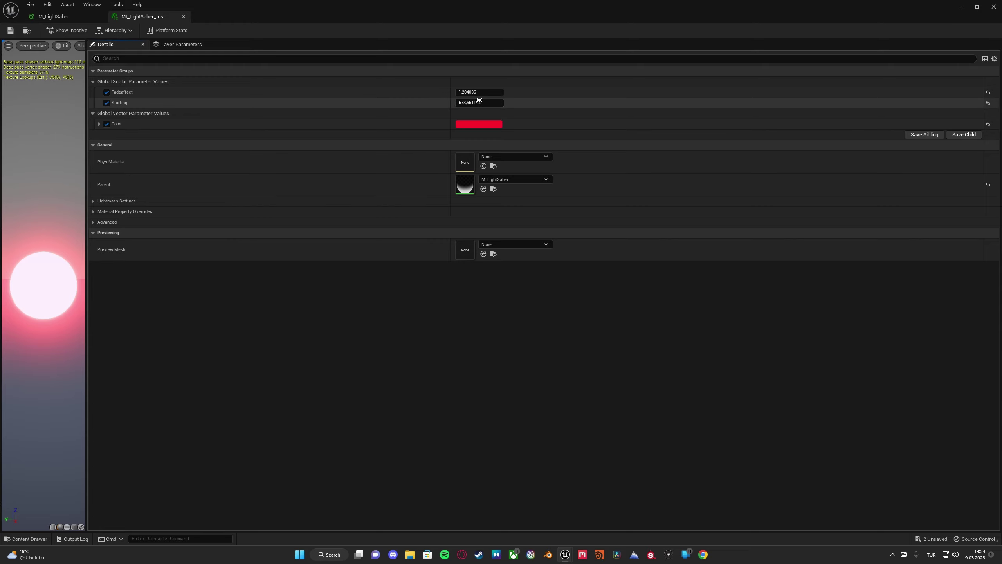
left_click(961, 7)
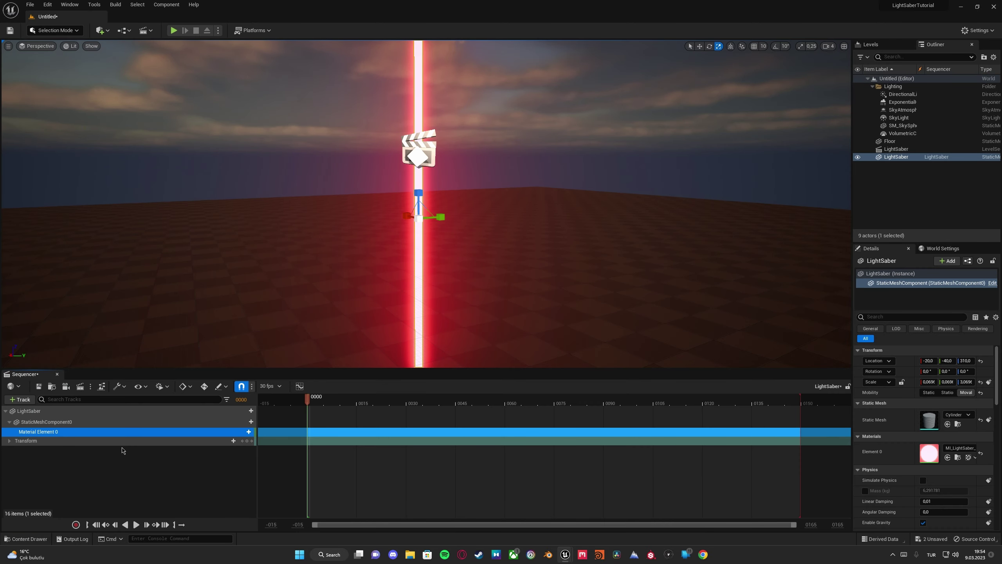
left_click(239, 431)
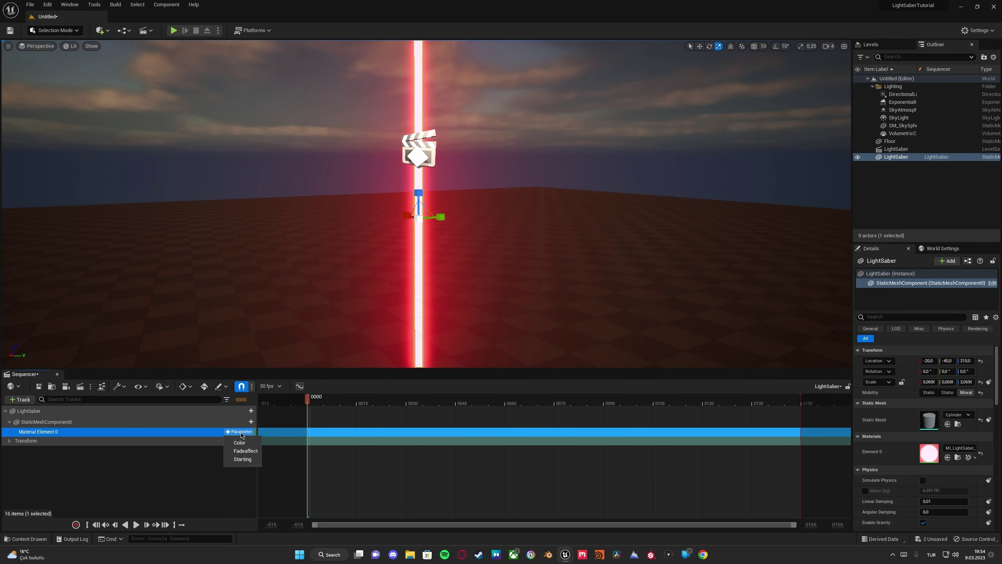
left_click(239, 442)
left_click(223, 432)
left_click(231, 452)
left_click(230, 435)
left_click(230, 460)
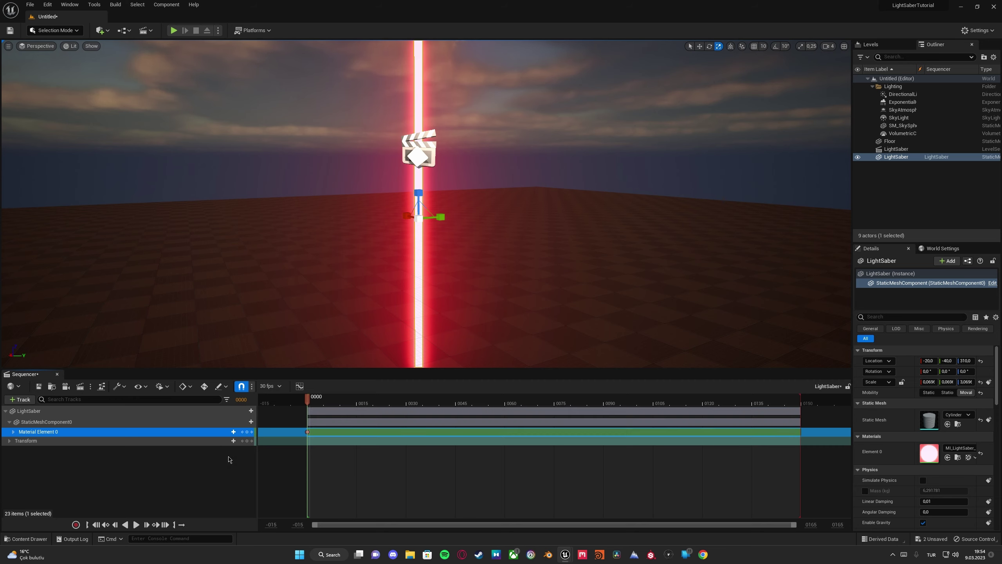
left_click(13, 432)
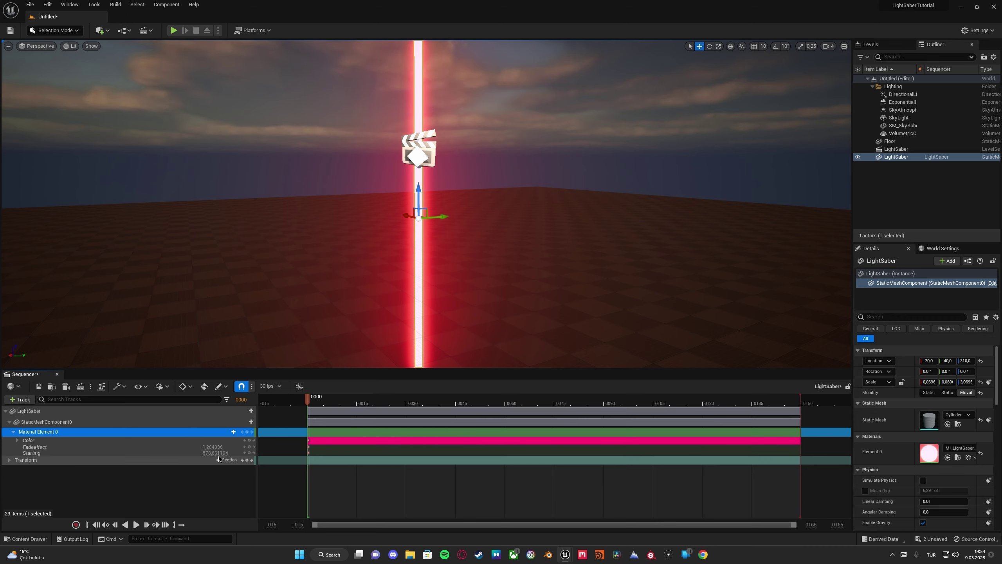
Lower the Starting parameter to about 139 at frame 0 so the blade is fully retracted
left_click_drag(216, 453, 185, 452)
mouse_move(355, 276)
right_mouse_down()
mouse_move(365, 316)
mouse_move(357, 272)
right_mouse_up()
mouse_move(212, 452)
left_mouse_down()
mouse_move(223, 452)
mouse_move(215, 452)
left_mouse_up()
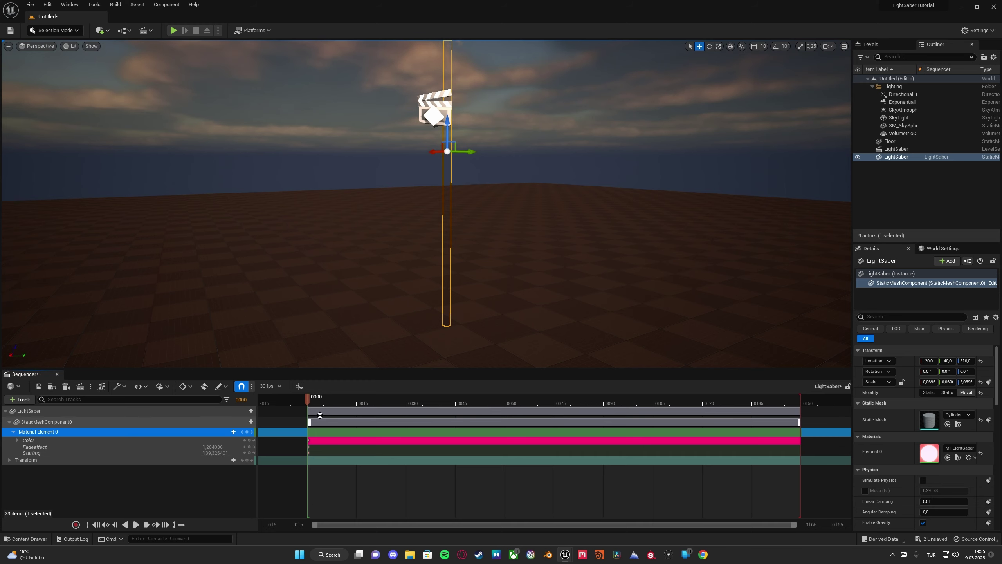
Go to frame 149 and raise Starting to about 620 so the blade extends to its full length
left_click_drag(311, 402, 801, 405)
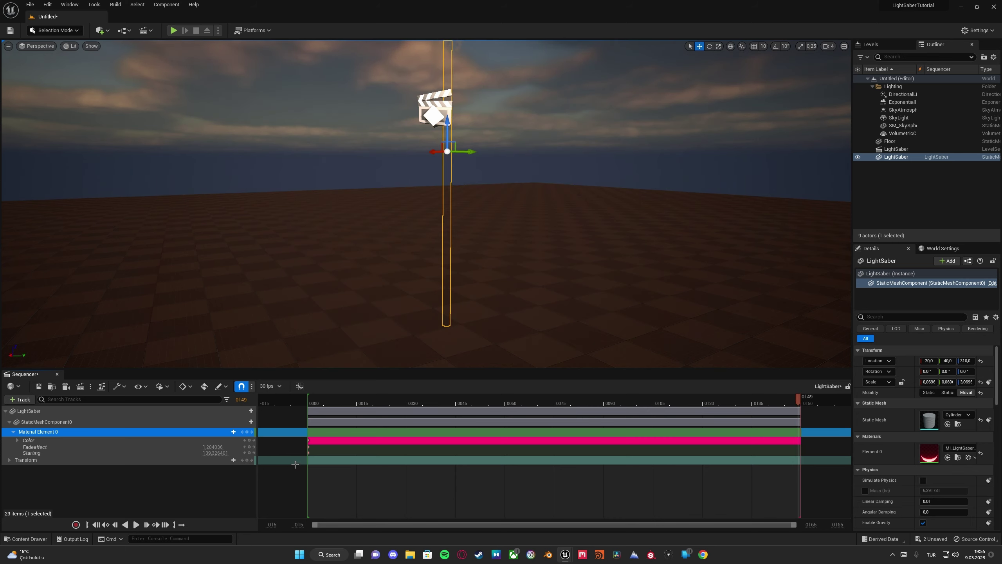
left_click_drag(215, 453, 249, 453)
right_click_drag(310, 276, 324, 232)
key("s")
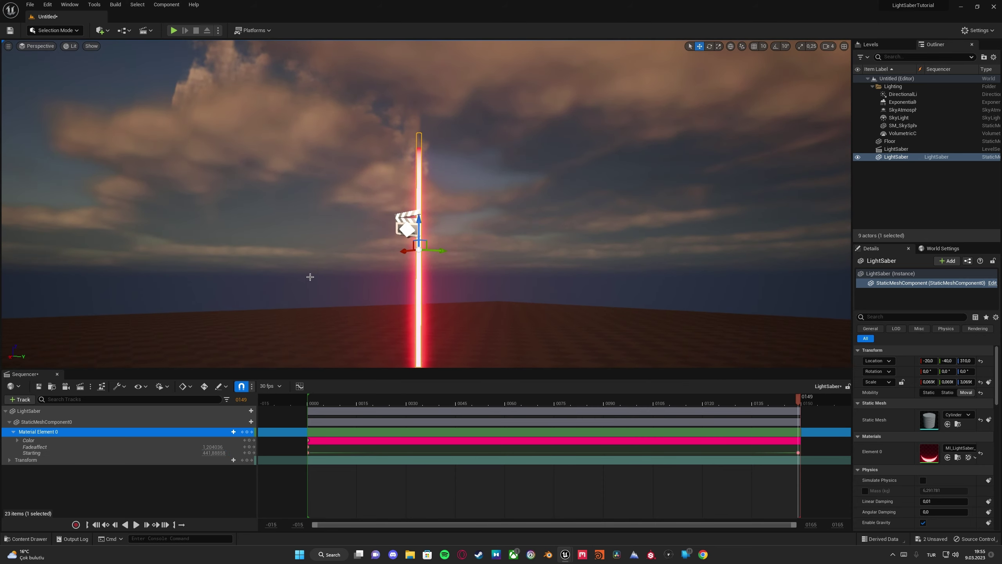
left_click(214, 453)
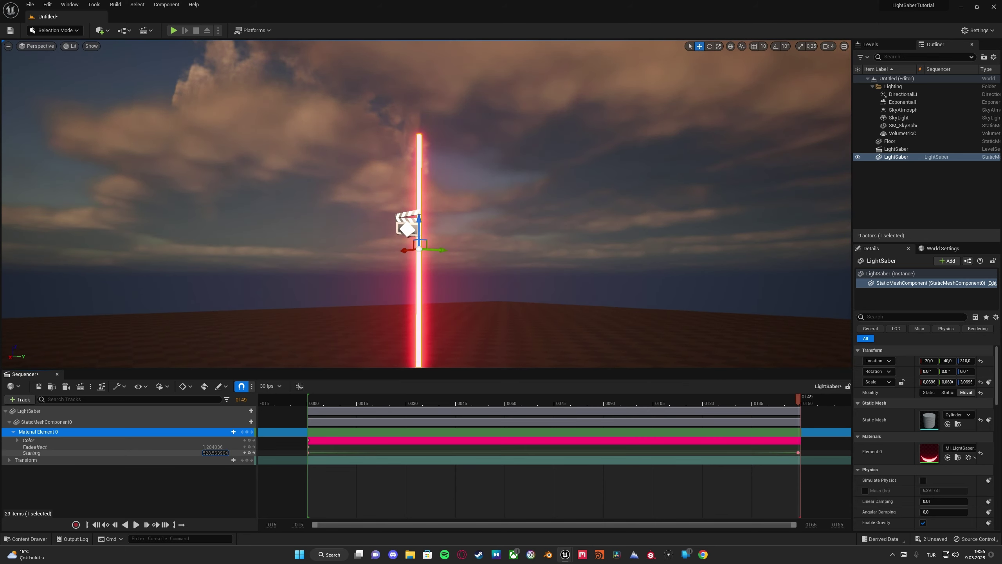
Hide the editor overlays, play the blade animation from frame 0, and preview it at frame 78
mouse_move(470, 234)
right_mouse_down()
mouse_move(469, 268)
mouse_move(469, 225)
mouse_move(469, 237)
mouse_move(481, 222)
right_mouse_up()
key("g")
left_click_drag(797, 397, 309, 396)
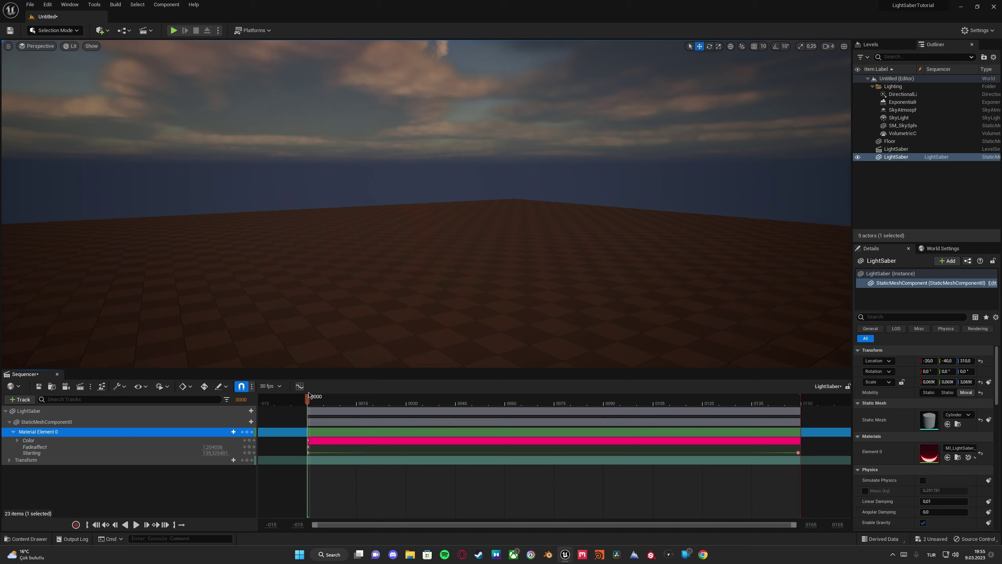
key("space")
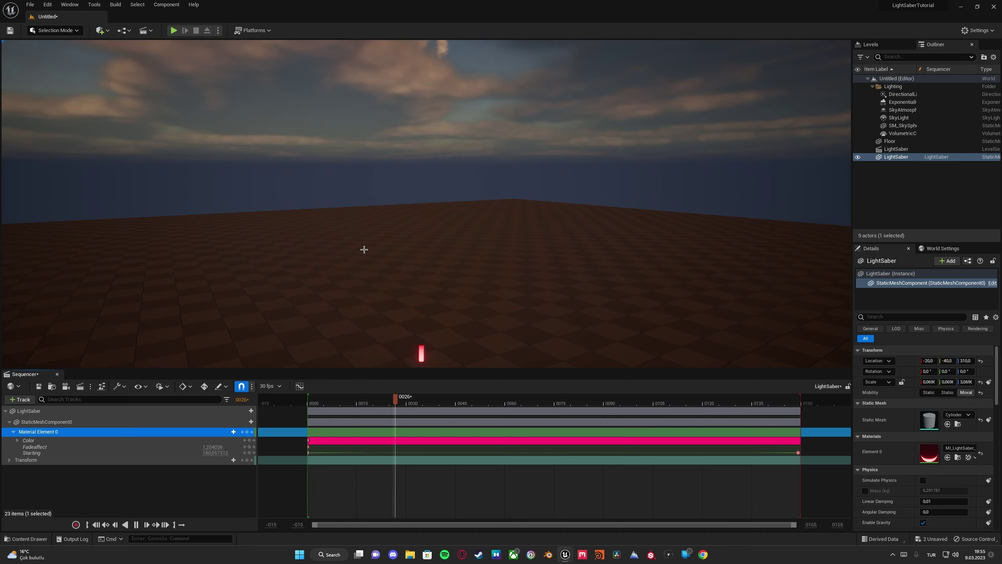
key("s")
right_click_drag(343, 252, 340, 247)
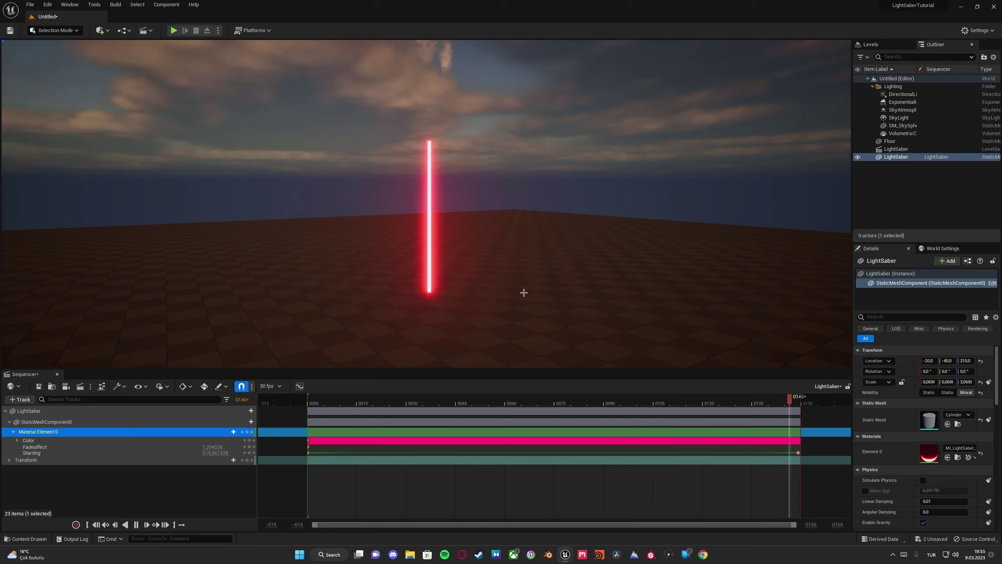
left_click(565, 399)
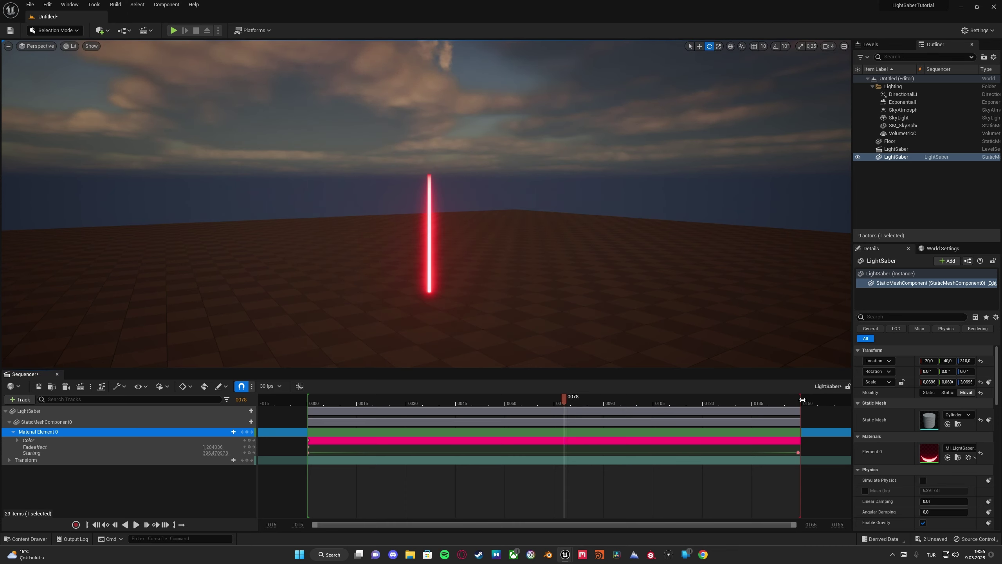
Set the first parameter keys on the Material Element 0 track and the last Starting key to linear interpolation
right_click(308, 440)
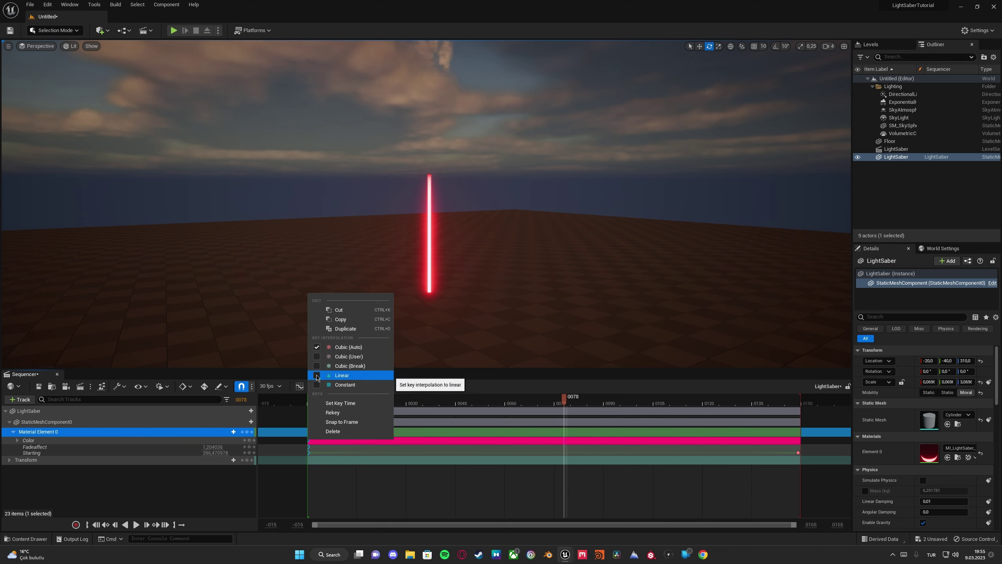
left_click(341, 375)
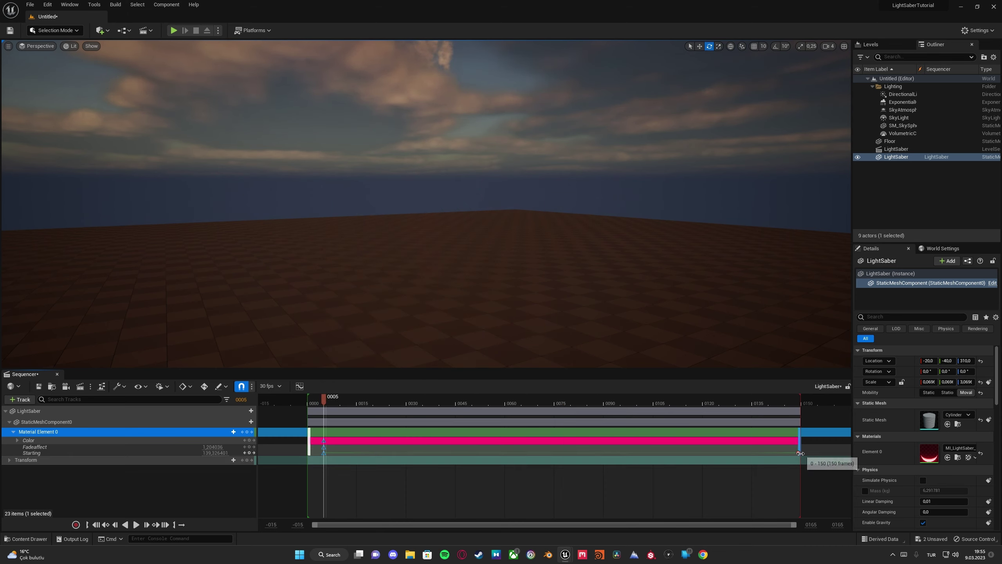
left_click(798, 455)
right_click(798, 454)
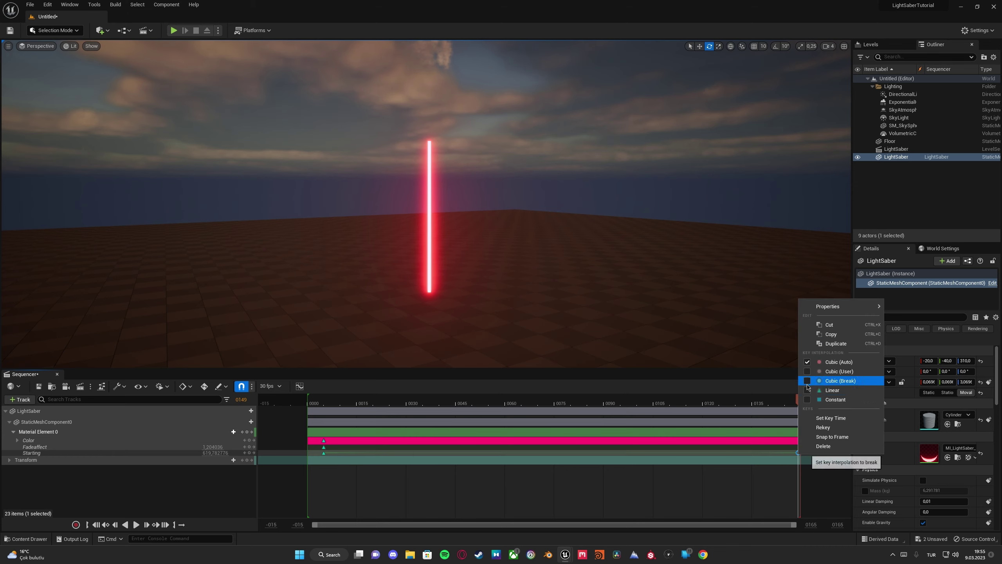
left_click(811, 390)
left_click(822, 493)
Compress the LightSaber keys and shorten the sequence's playback range to end at frame 60
mouse_move(799, 402)
left_mouse_down()
mouse_move(656, 409)
mouse_move(821, 408)
mouse_move(506, 414)
left_mouse_up()
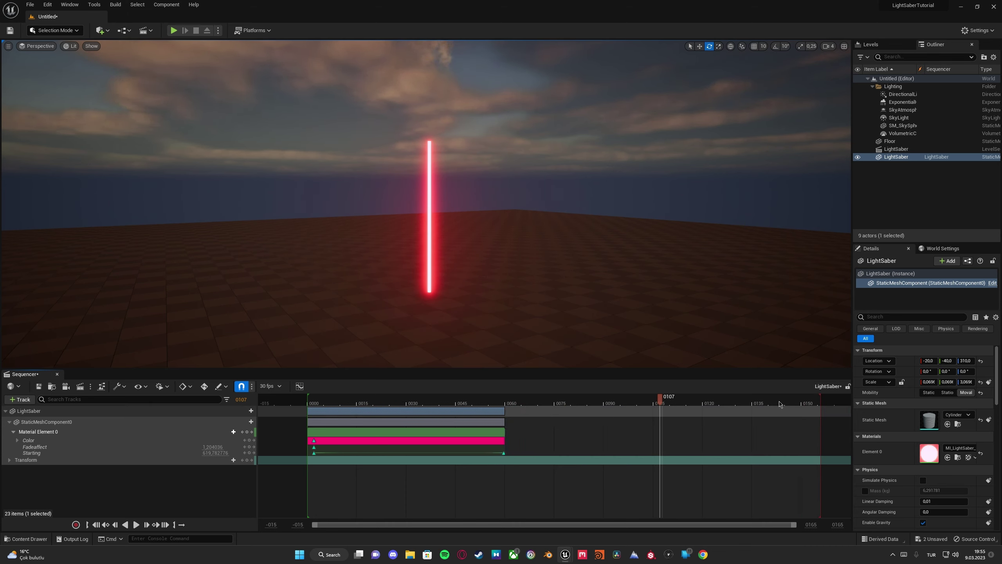
mouse_move(819, 400)
left_mouse_down()
mouse_move(485, 401)
mouse_move(504, 401)
left_mouse_up()
left_click_drag(660, 399, 334, 401)
Move the first parameter keys of Material Element 0 back to frame 0 and play the blade animation
mouse_move(314, 441)
left_mouse_down()
mouse_move(344, 455)
mouse_move(308, 453)
left_mouse_up()
key("space")
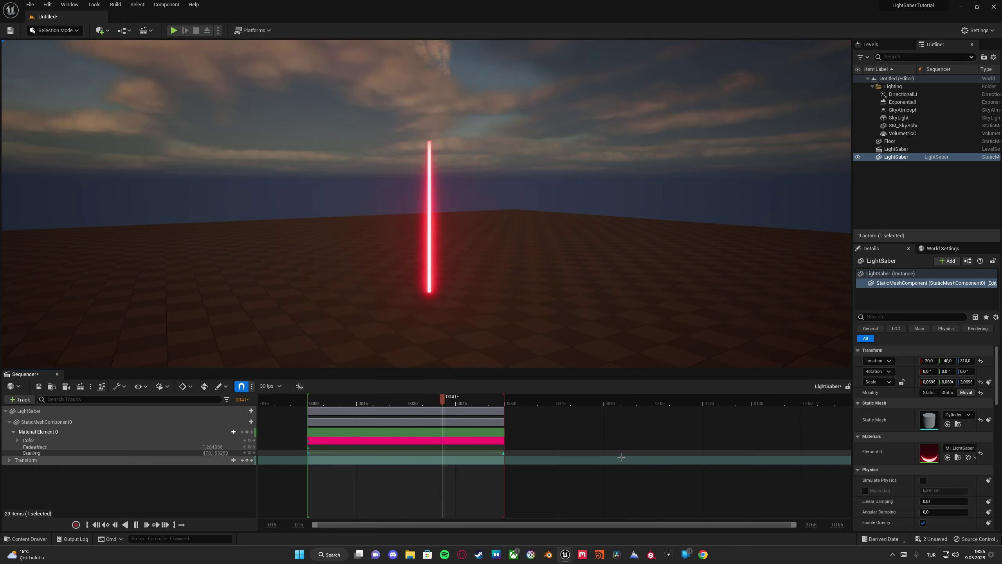
key("space")
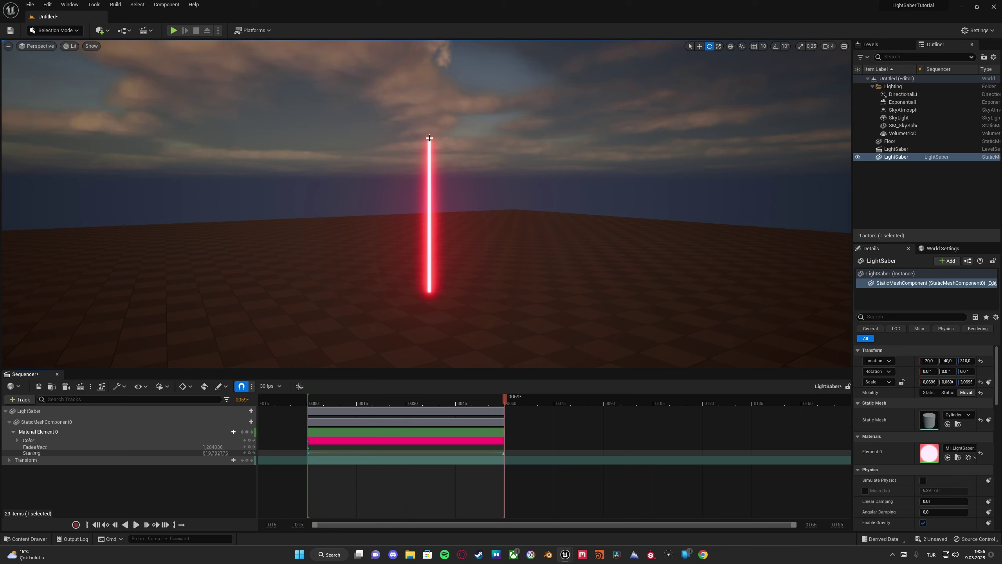
Compress the LightSaber keys and shorten the playback range to end at frame 30 for a faster blade extension
left_click_drag(505, 399, 587, 398)
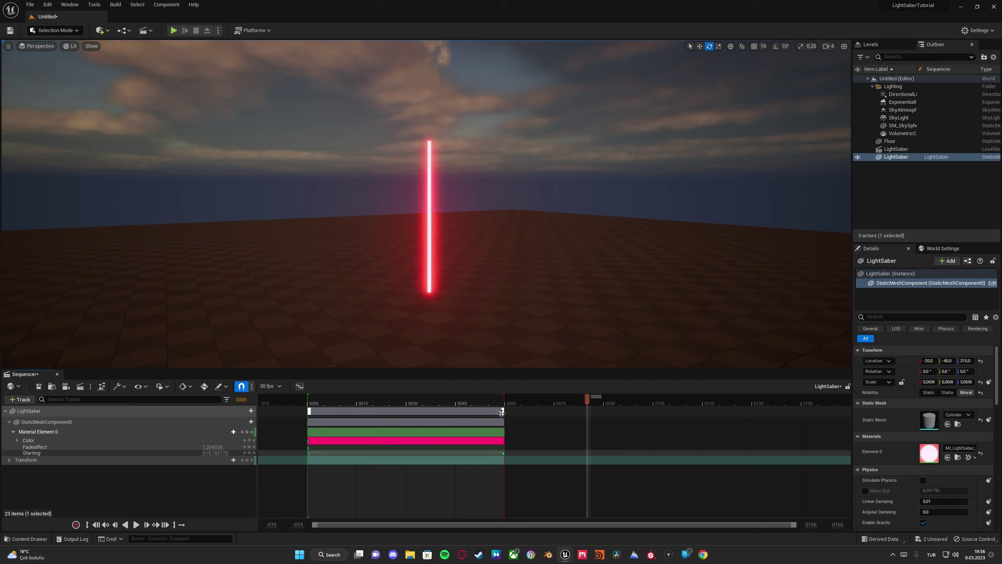
left_click_drag(503, 410, 409, 411)
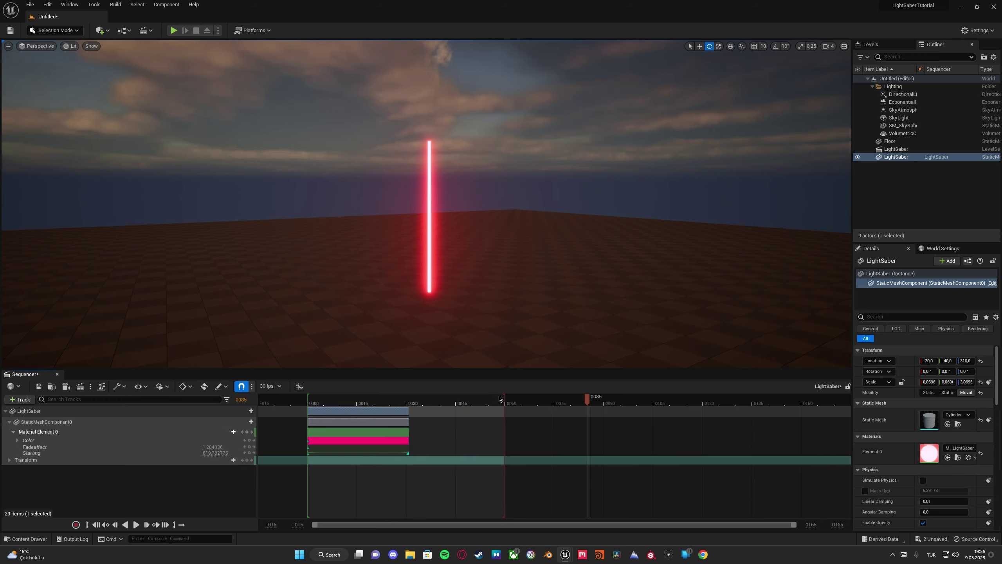
left_click_drag(501, 395, 407, 399)
Play the shortened blade animation repeatedly from the start of the sequence to review the extension speed
left_click_drag(588, 399, 308, 399)
key("space")
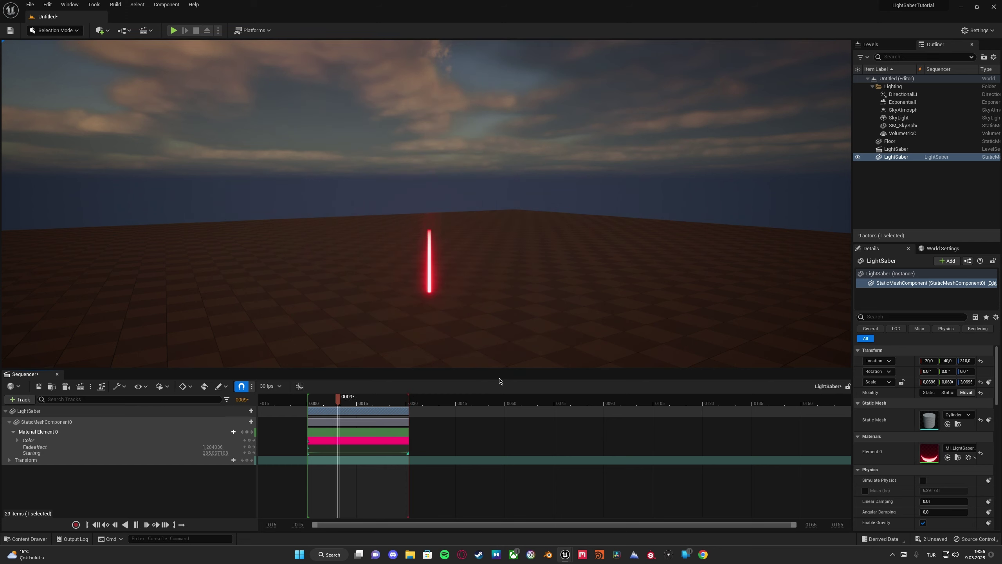
left_click_drag(408, 406, 308, 413)
key("space")
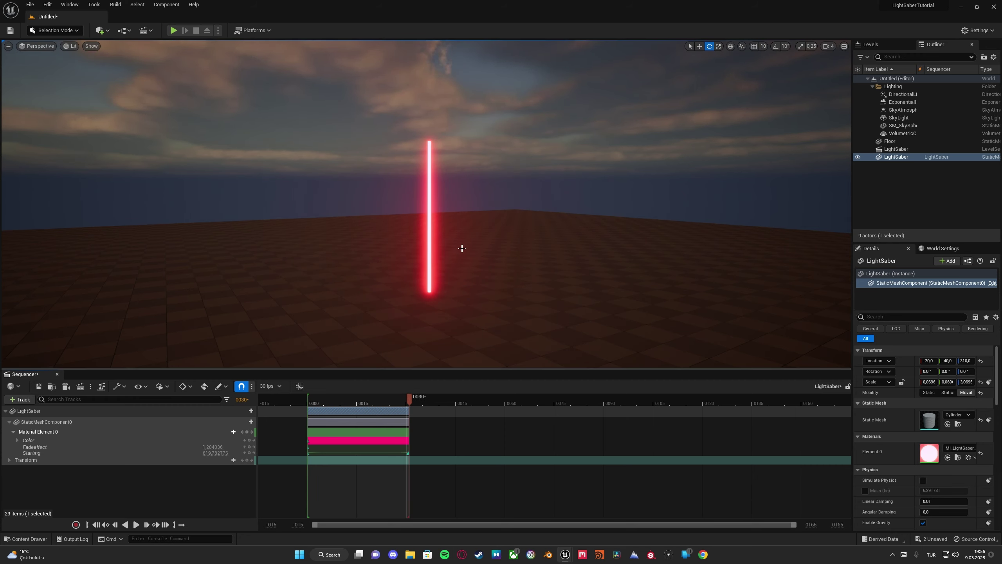
left_click_drag(408, 398, 311, 398)
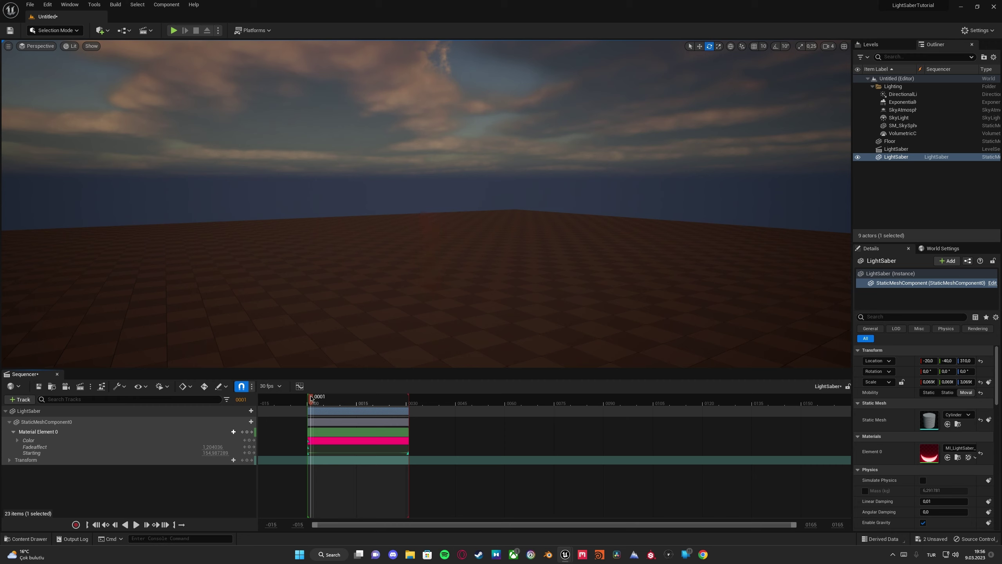
key("space")
key("space")
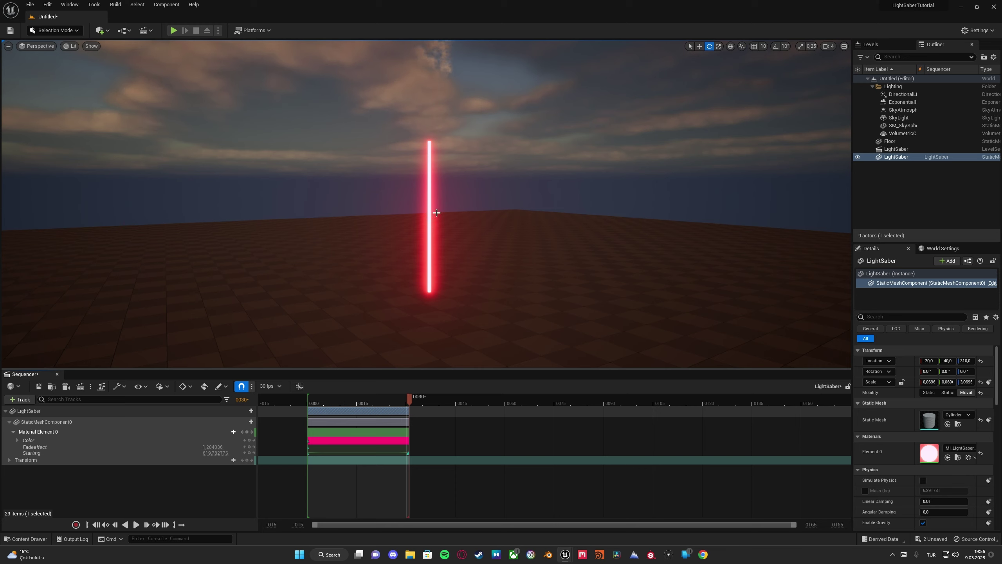
key("space")
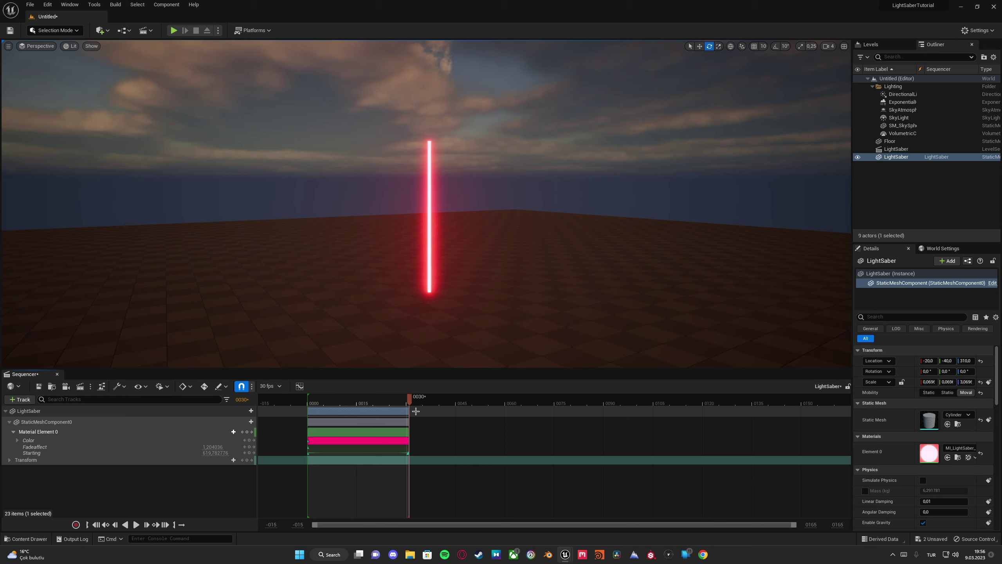
key("space")
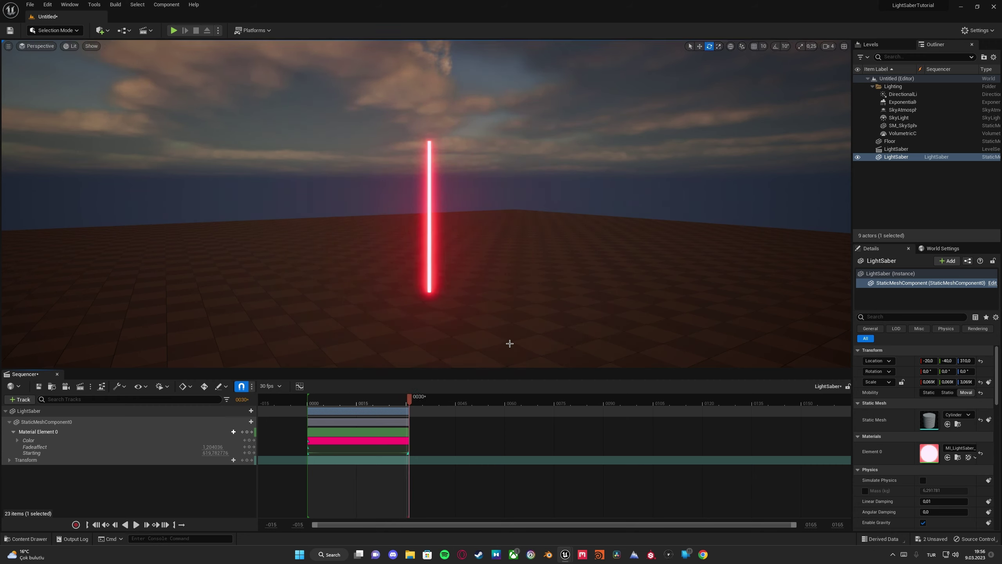